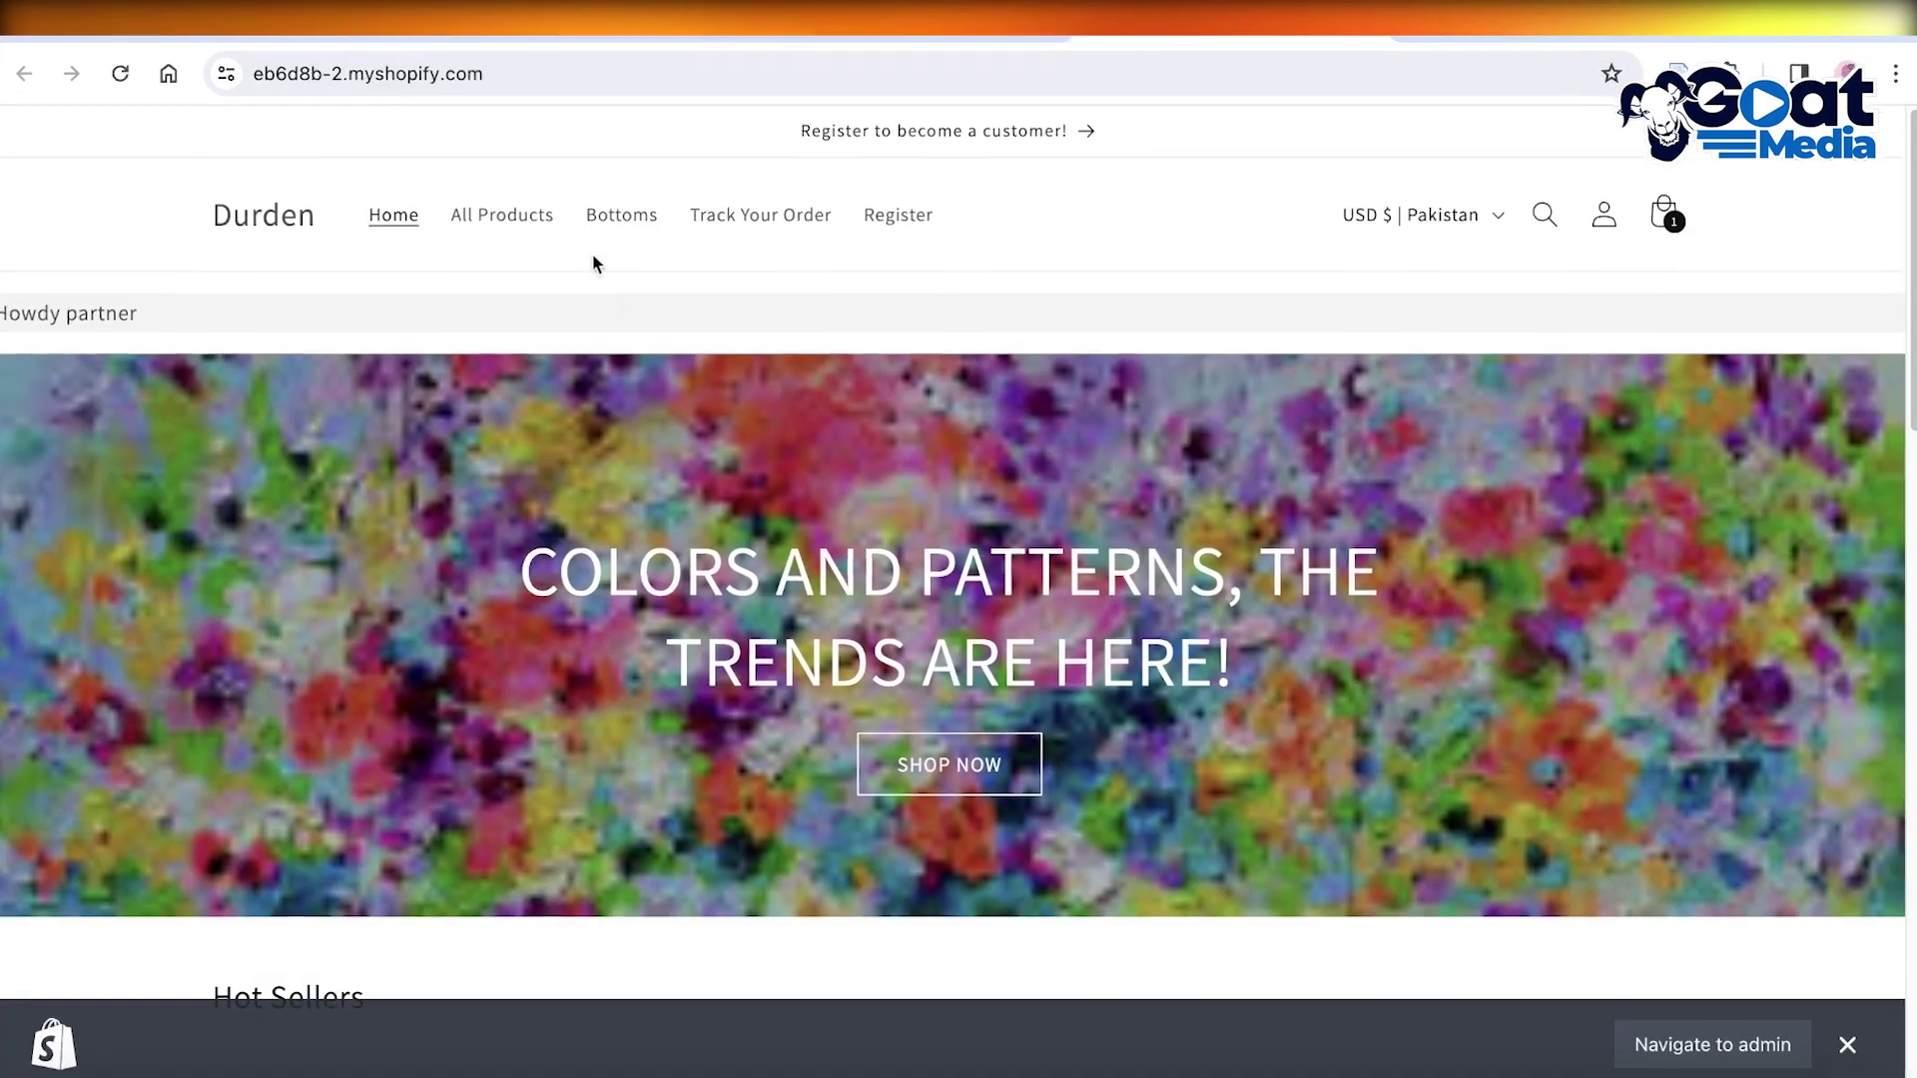
Step: Examine the storefront's Hot Sellers and the Anon Tote product page, from the size guide to the related products
scroll(619, 279, down, 8)
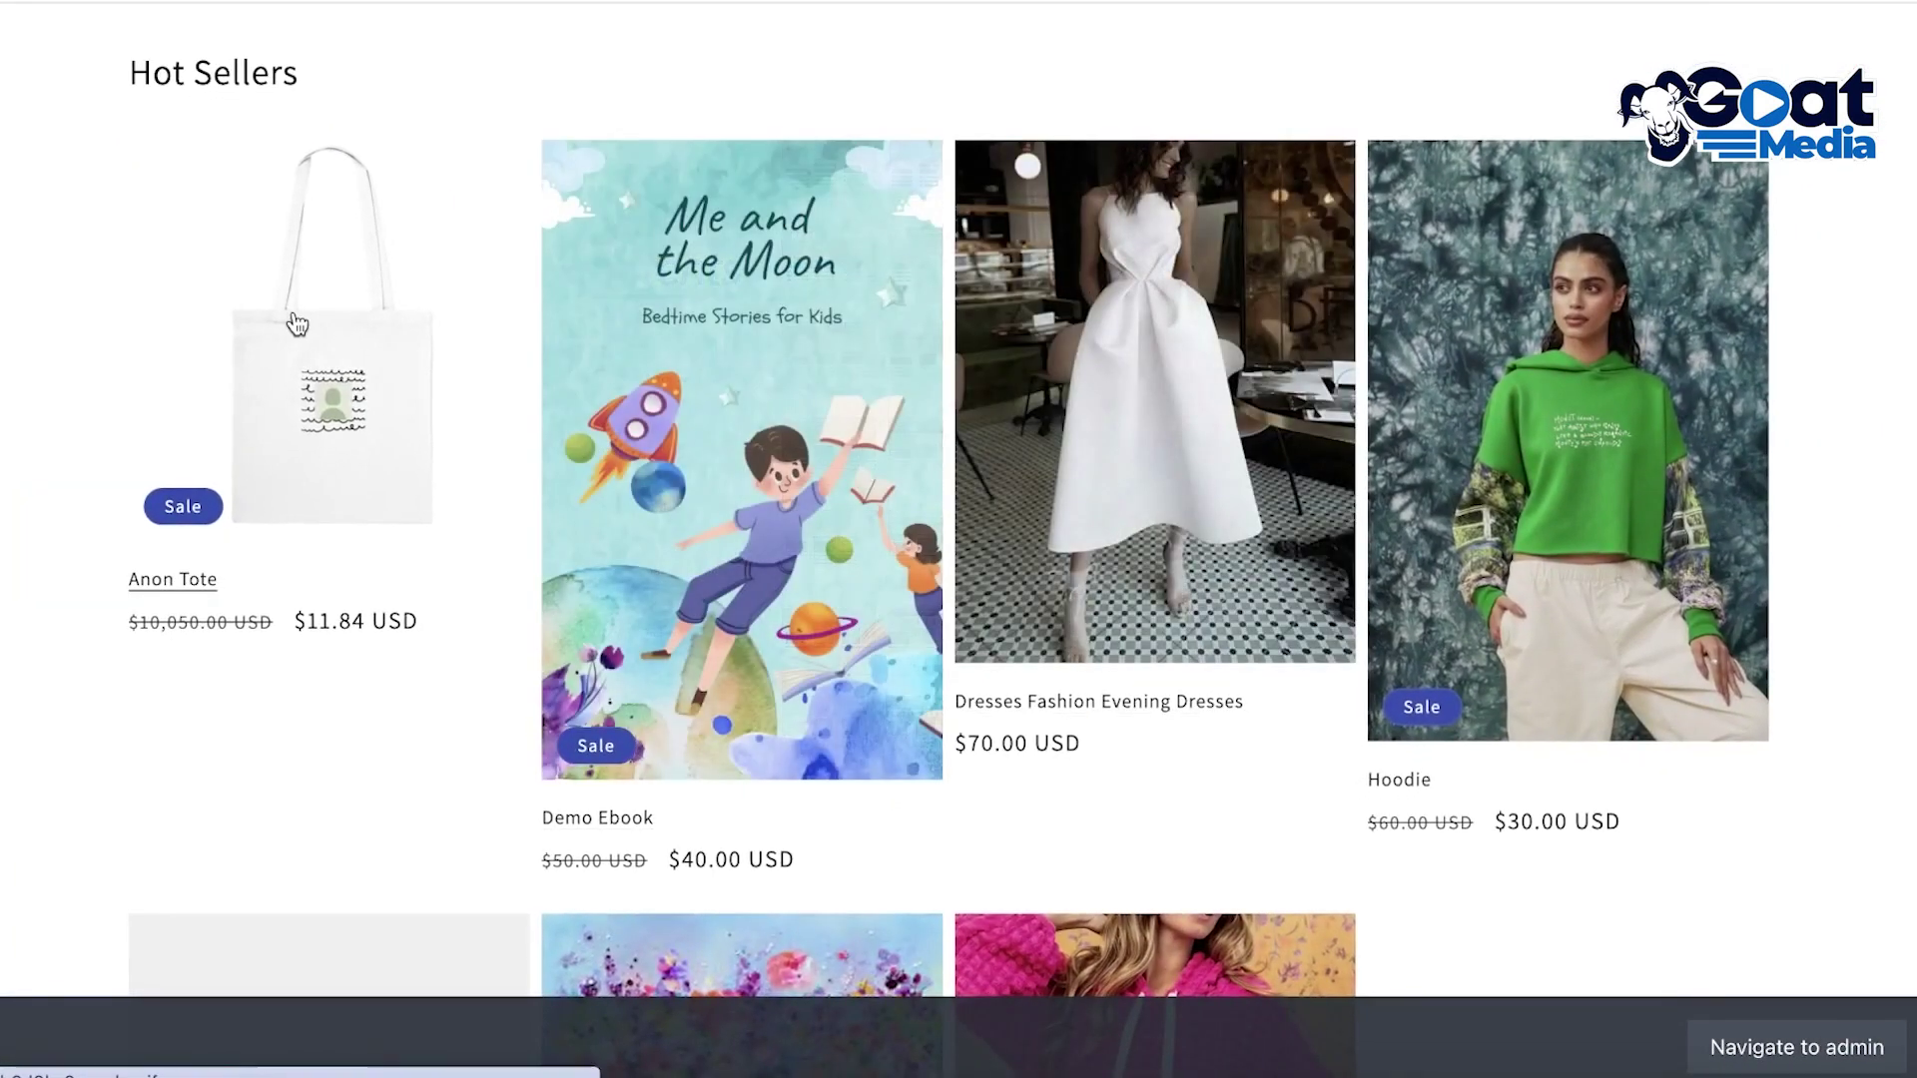
click(294, 309)
scroll(1478, 507, down, 10)
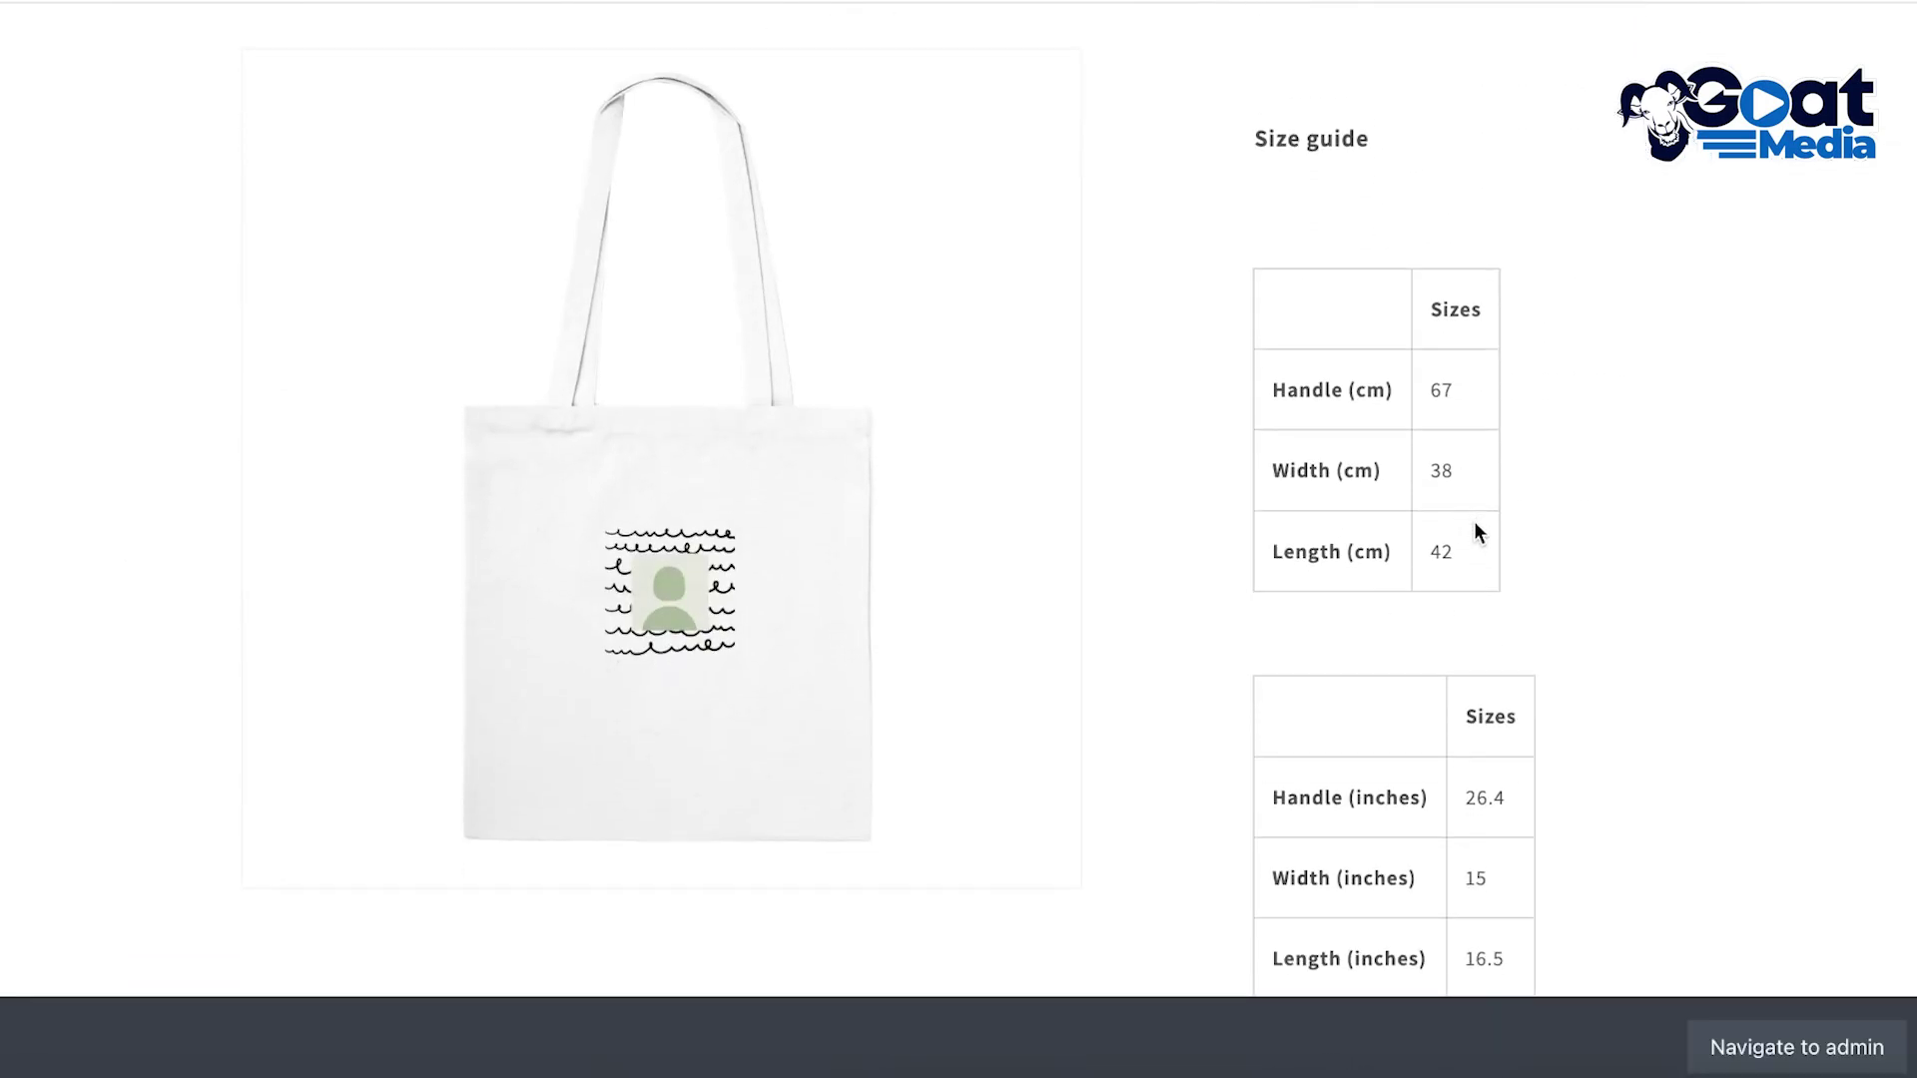
scroll(1469, 529, down, 15)
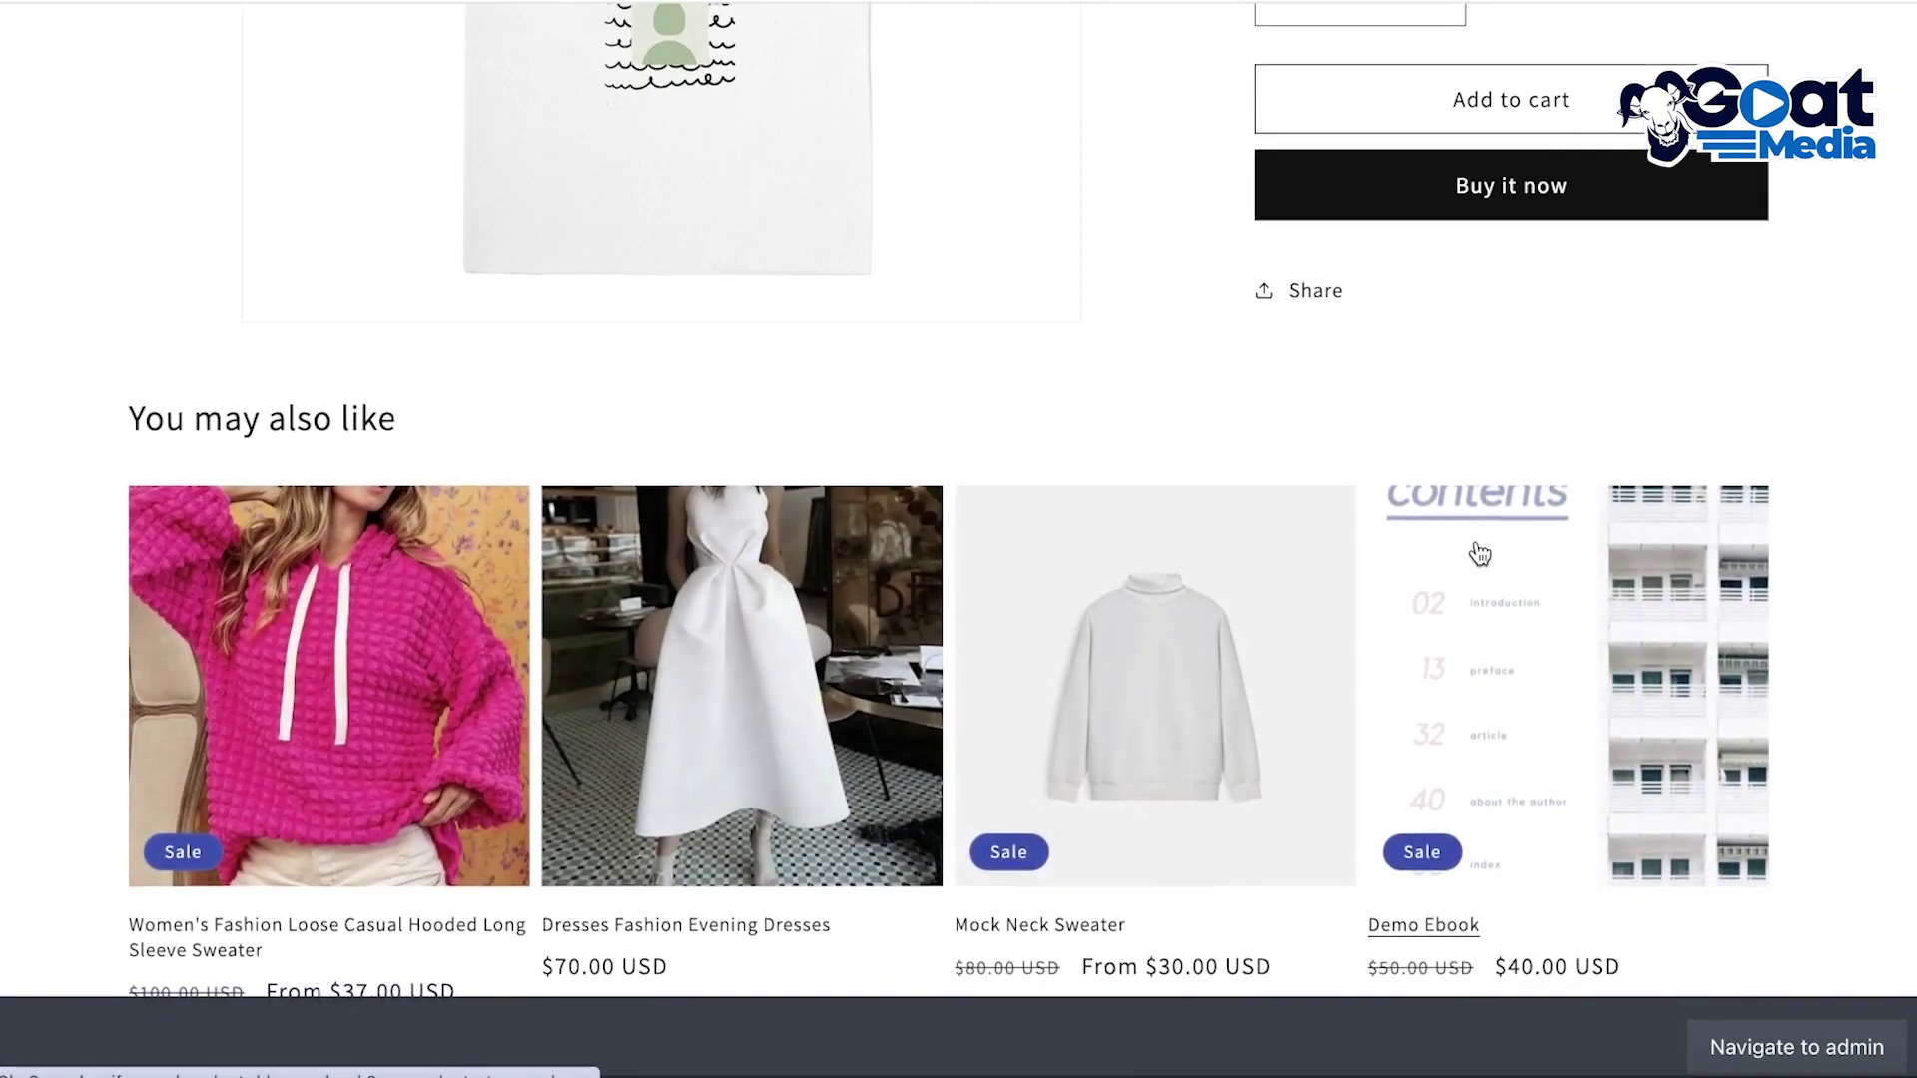
scroll(1477, 544, up, 4)
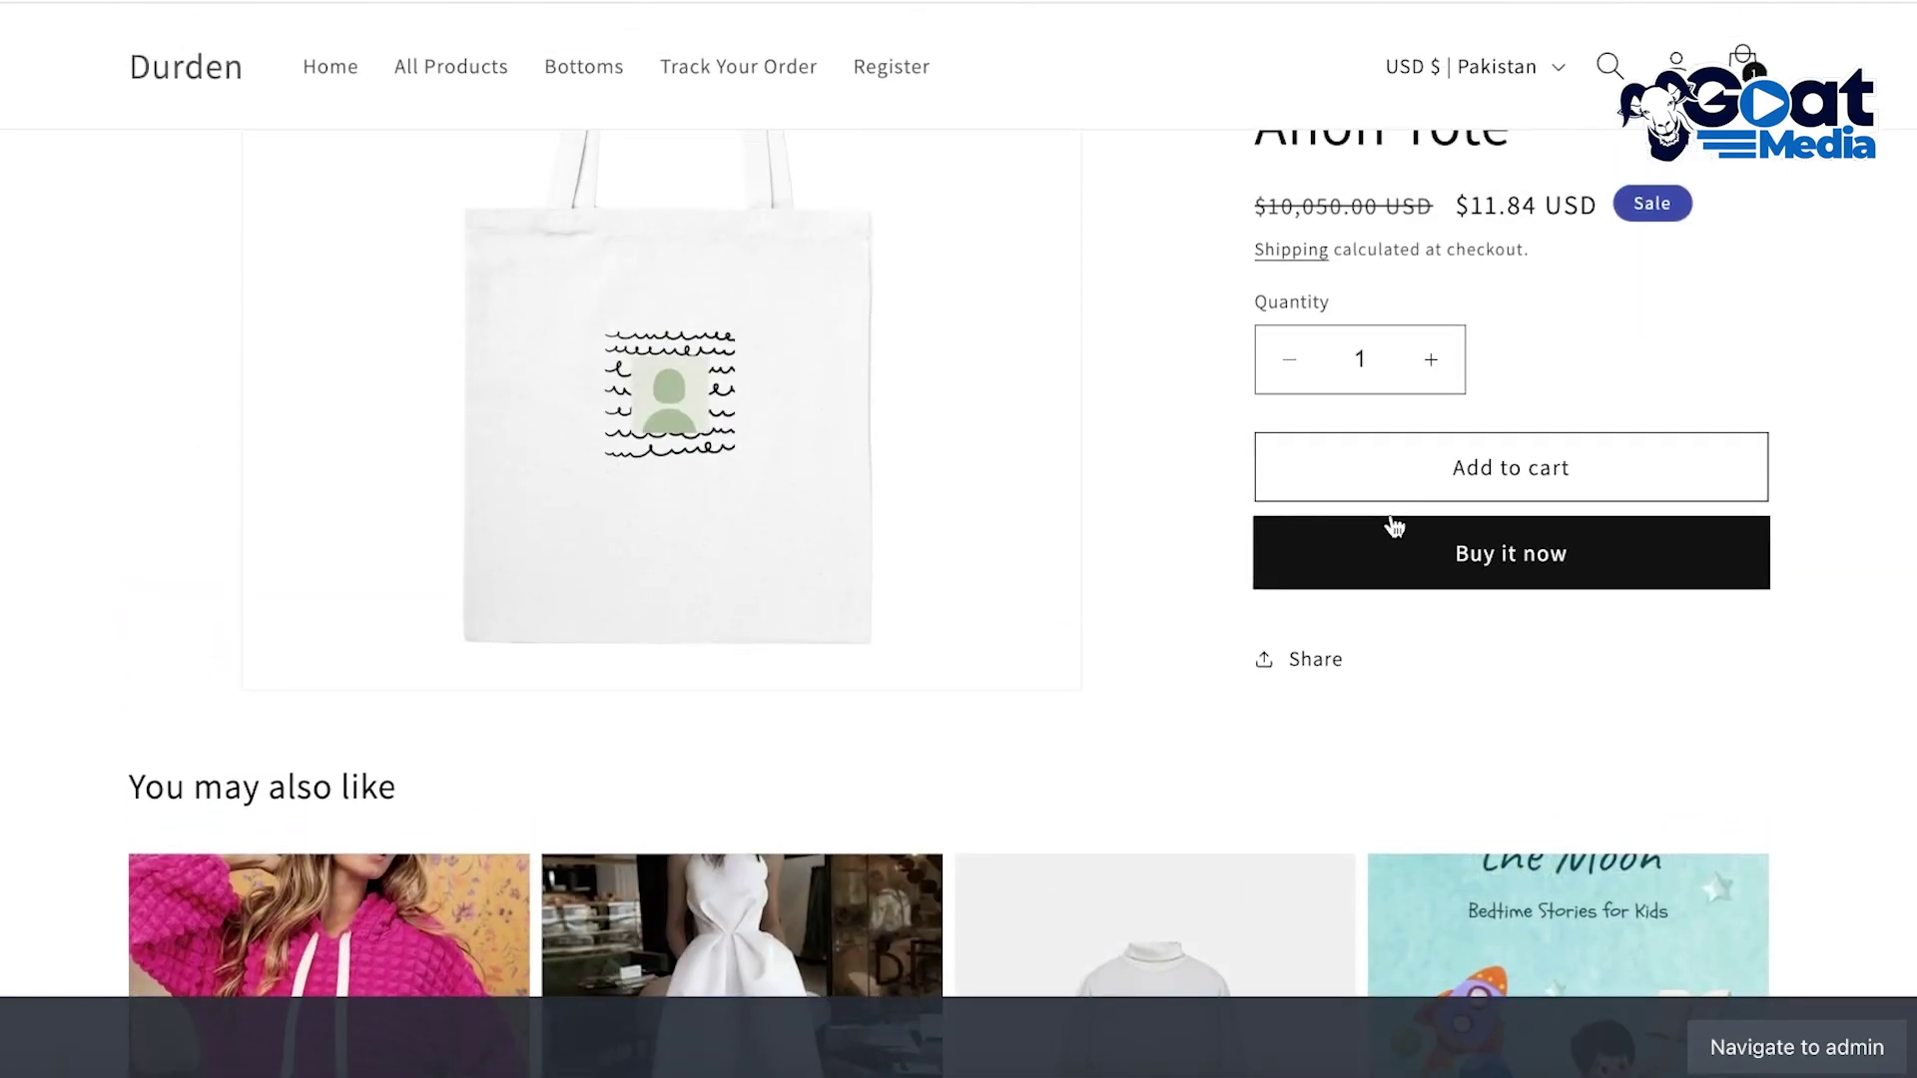
scroll(1256, 454, up, 3)
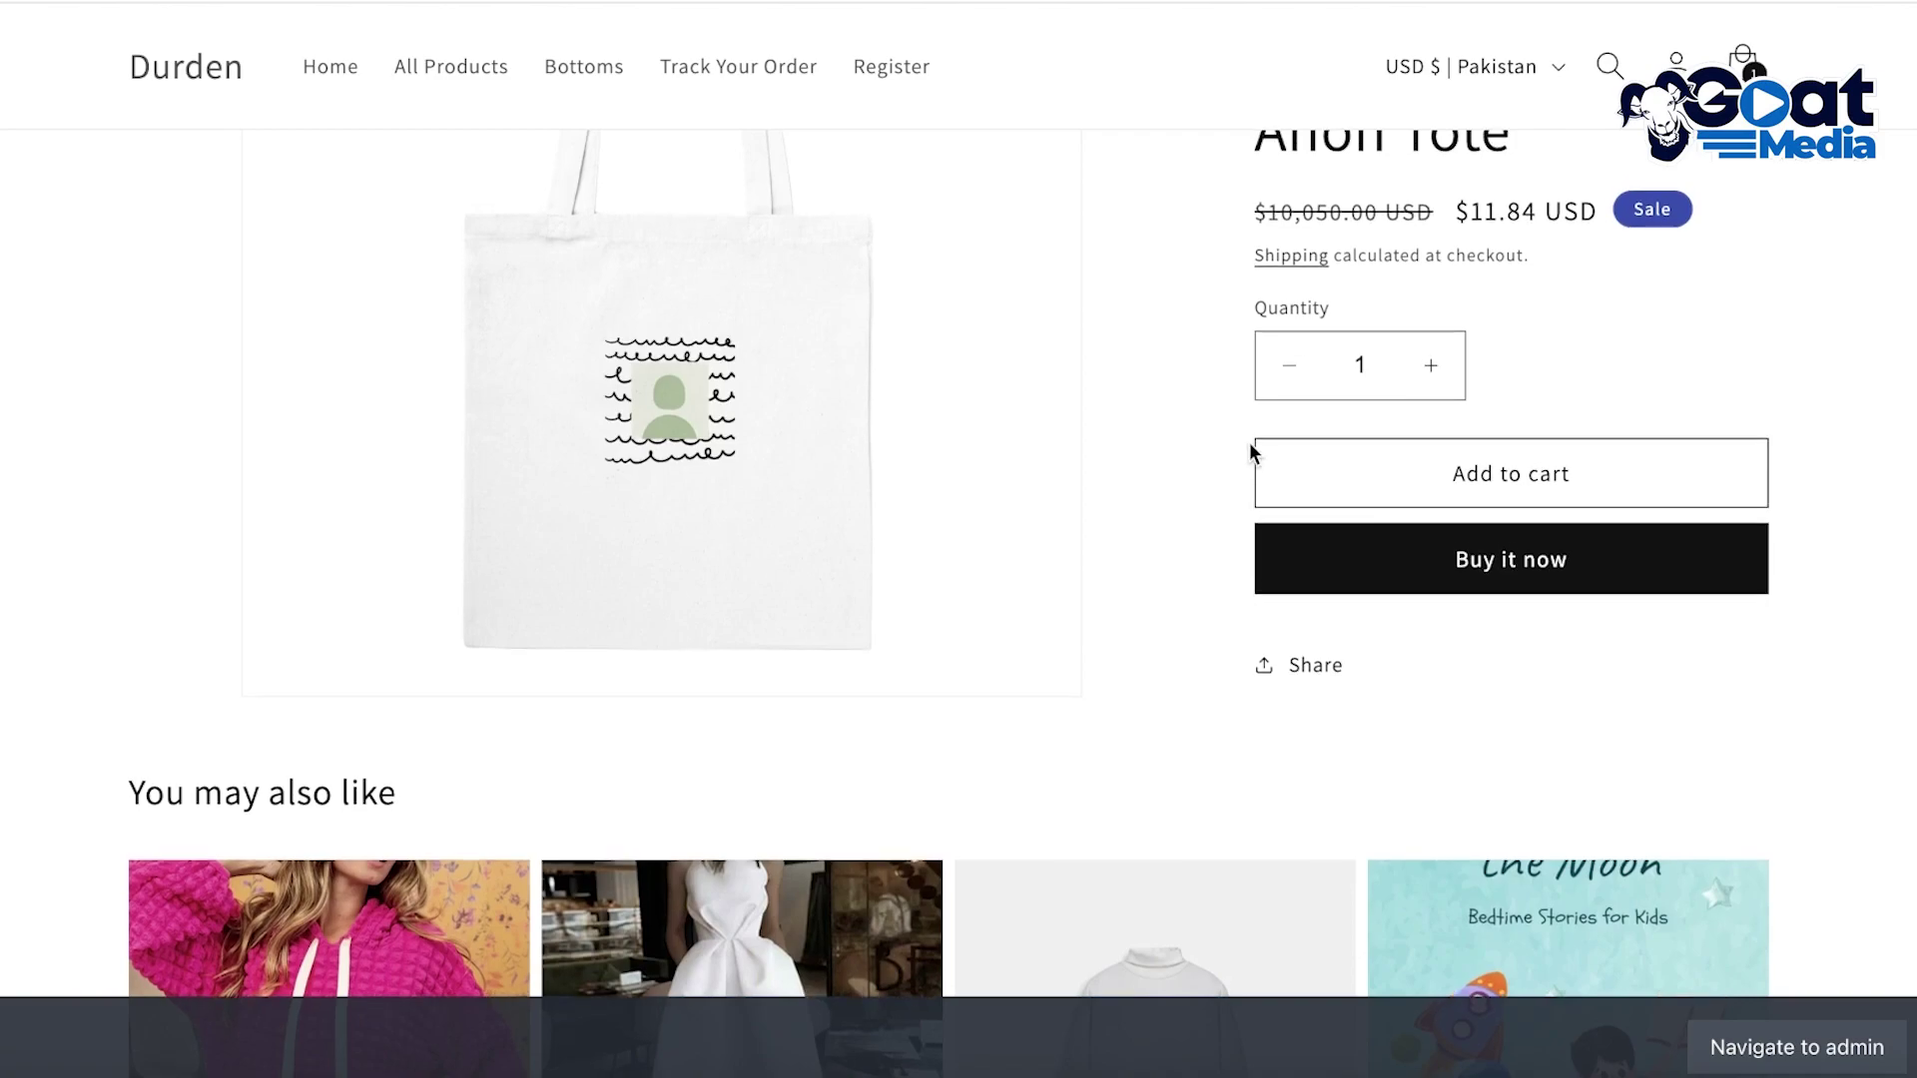
scroll(1268, 506, up, 5)
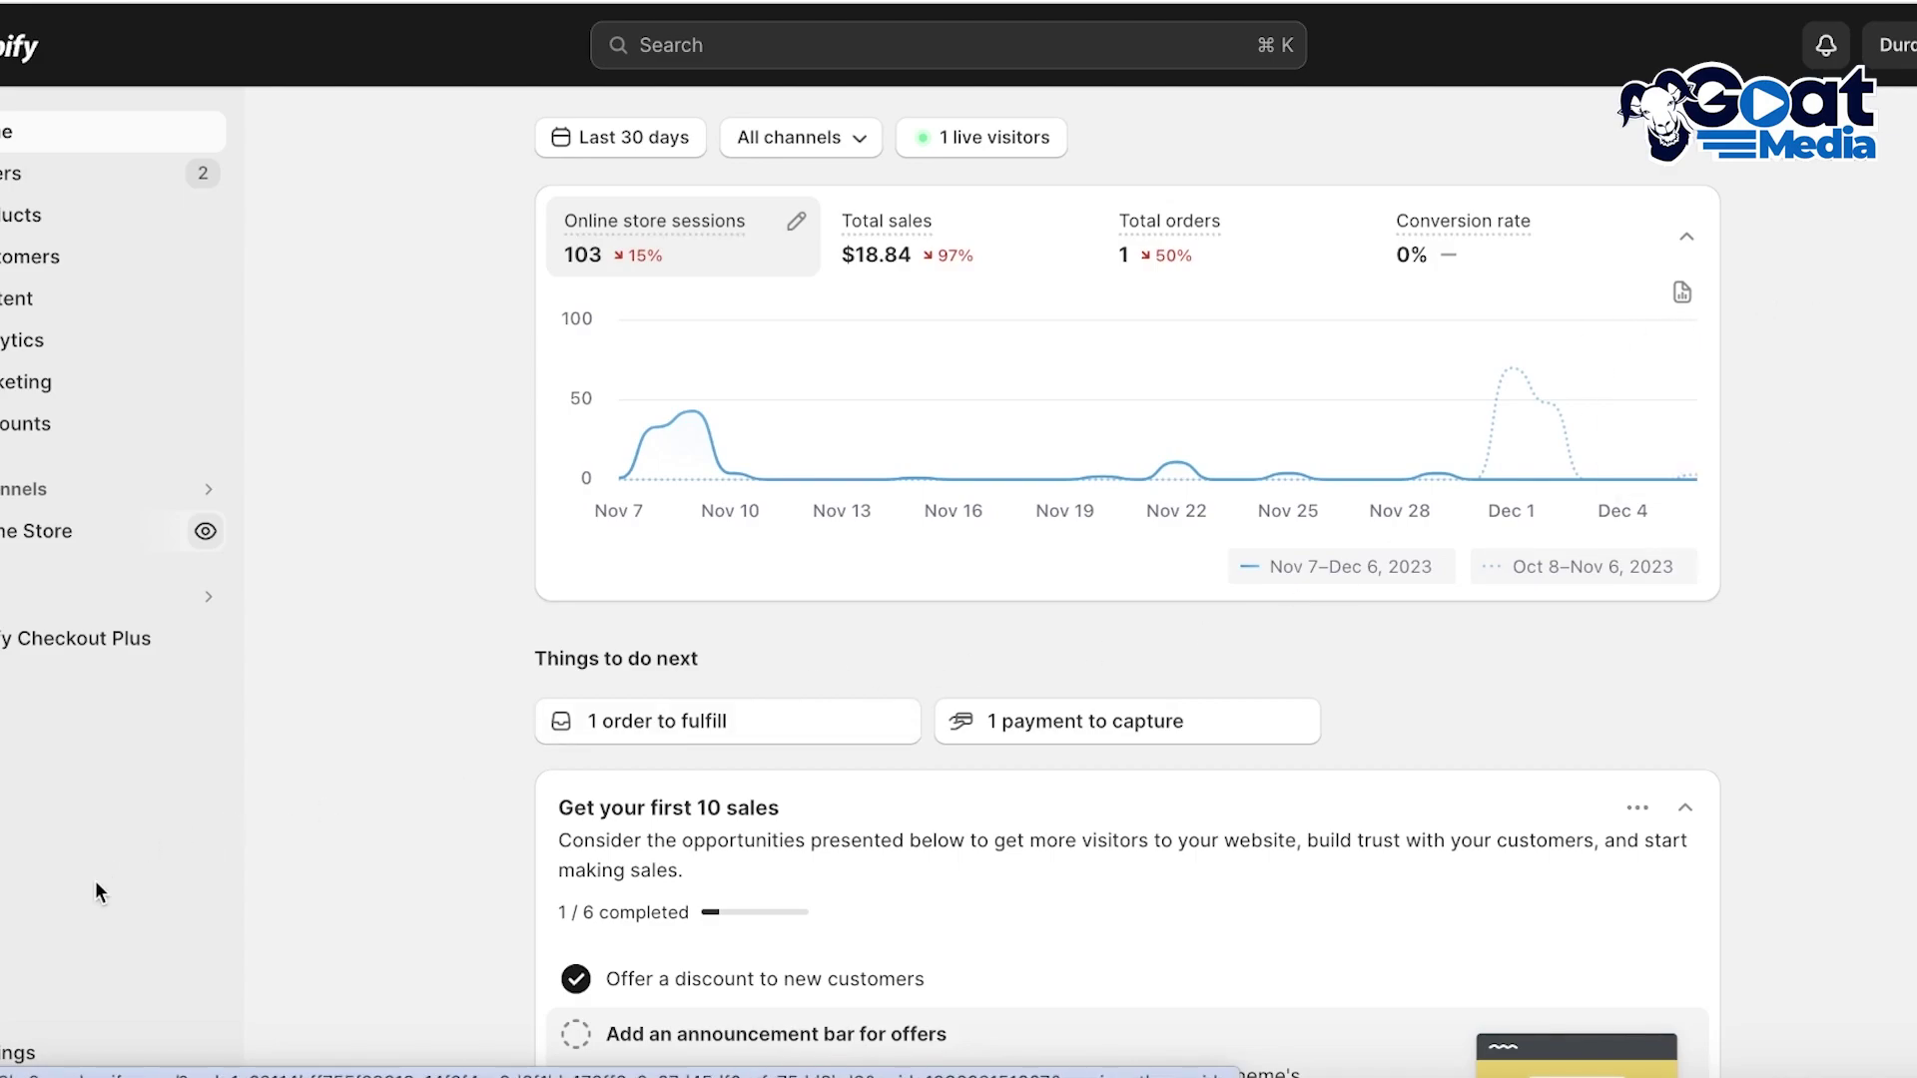
Step: Switch to the Shopify admin and open the Shopify App Store from the store's Apps and sales channels settings
click(20, 1046)
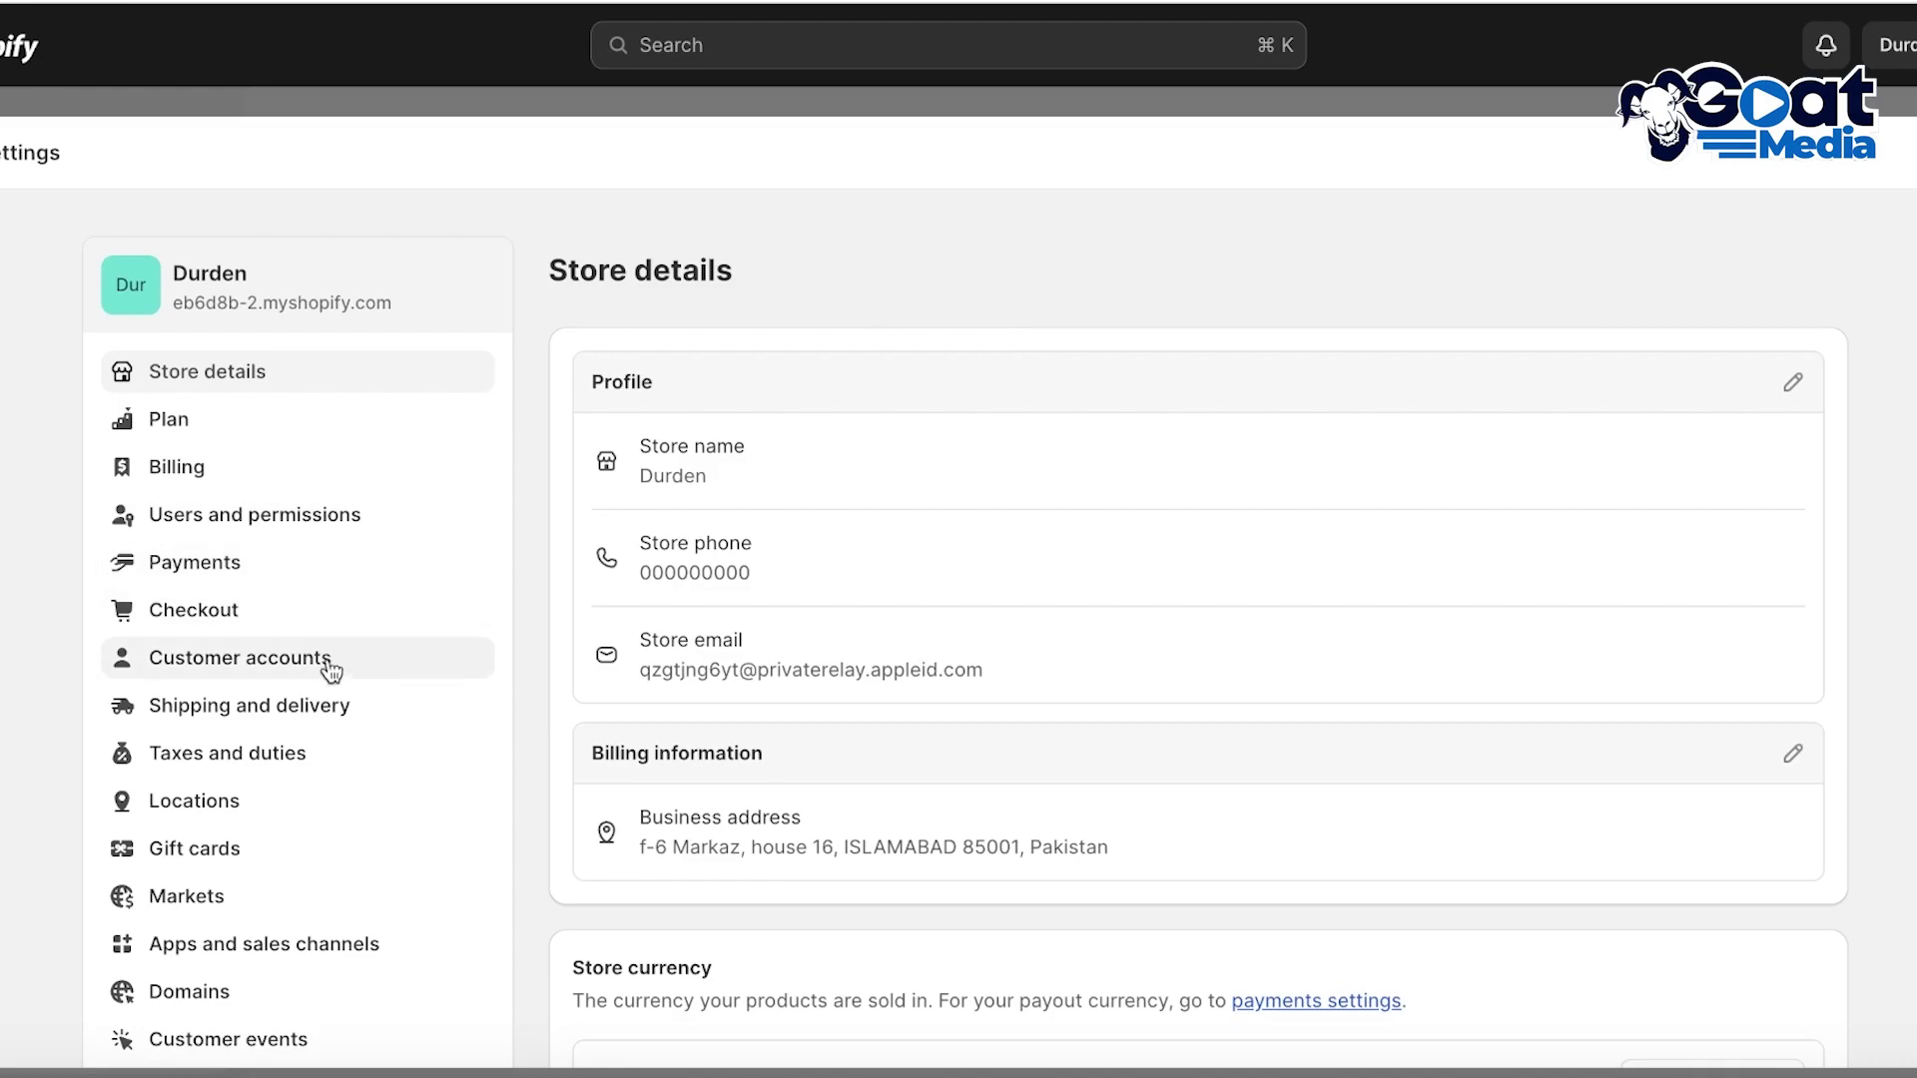
click(332, 944)
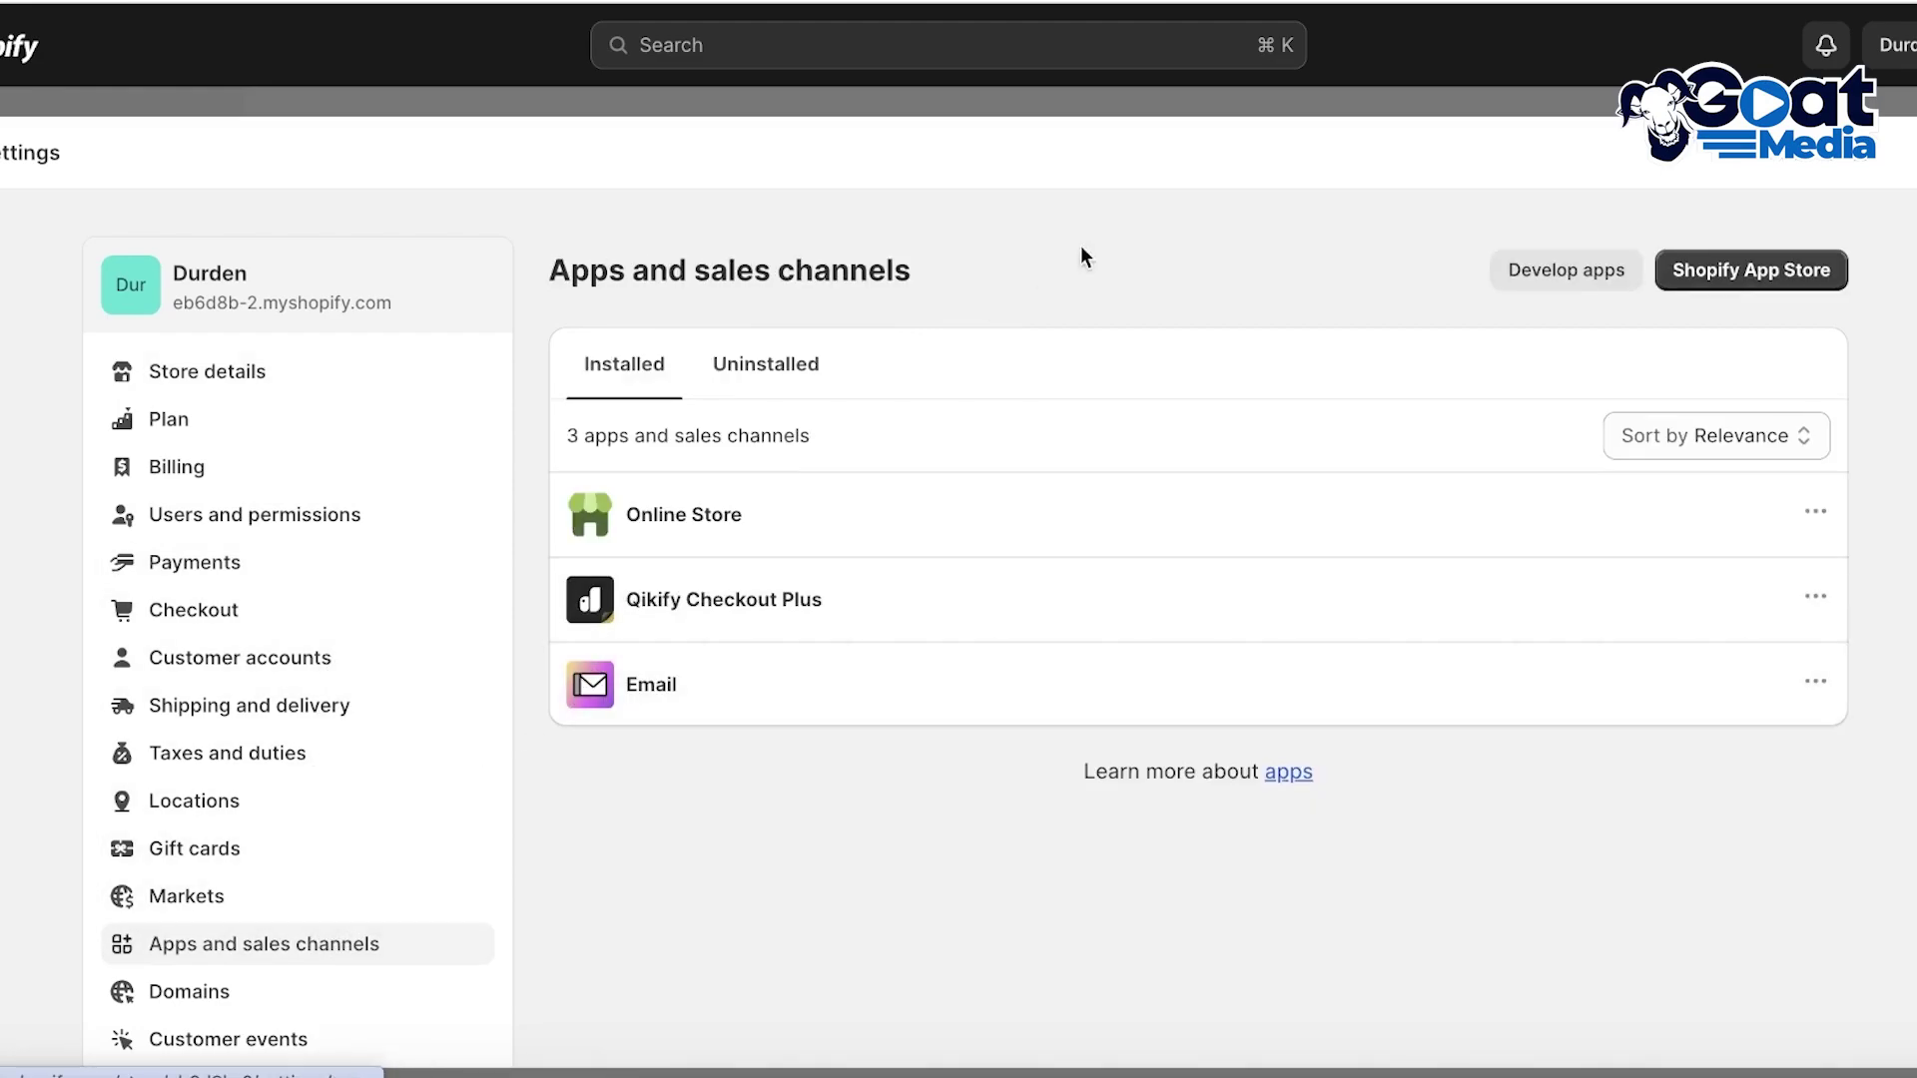
click(1726, 285)
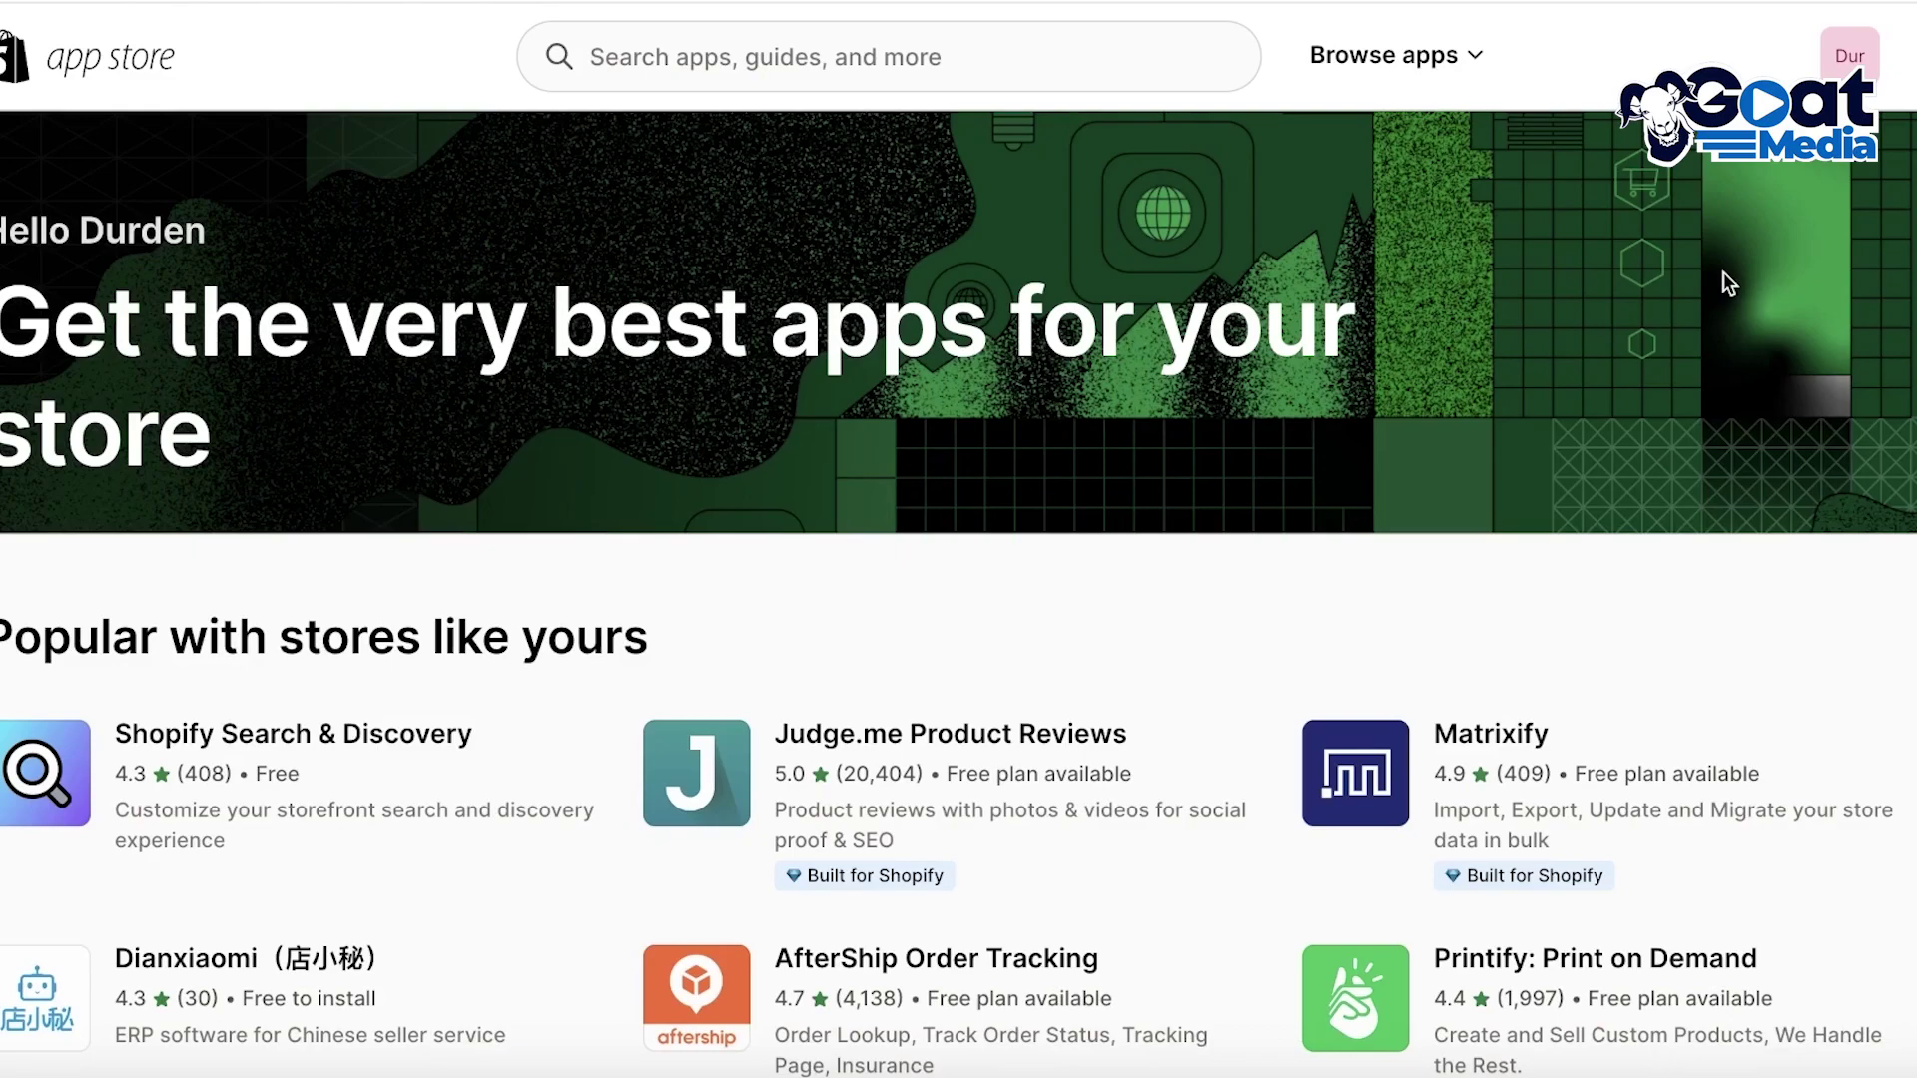
Step: Search the app store for "judge me" and open the Judge.me Product Reviews listing
click(910, 57)
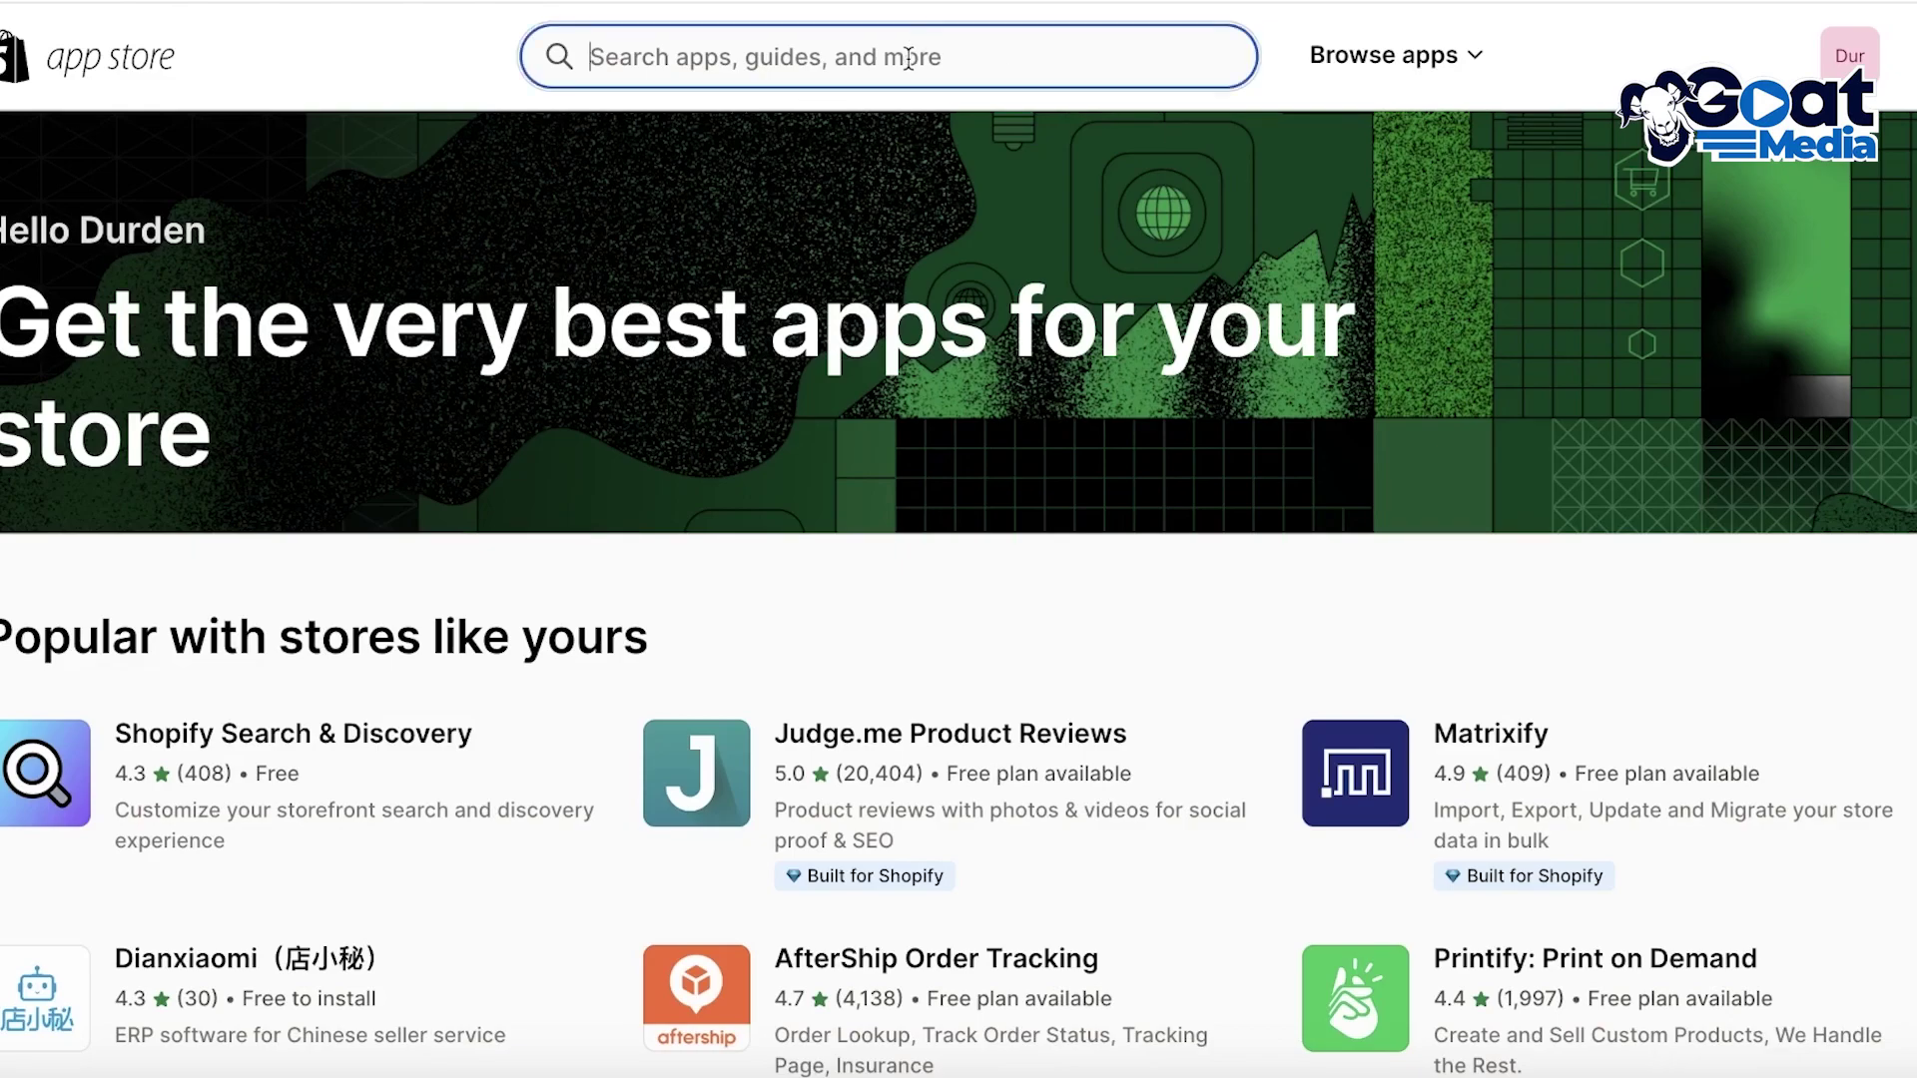
text(judge me)
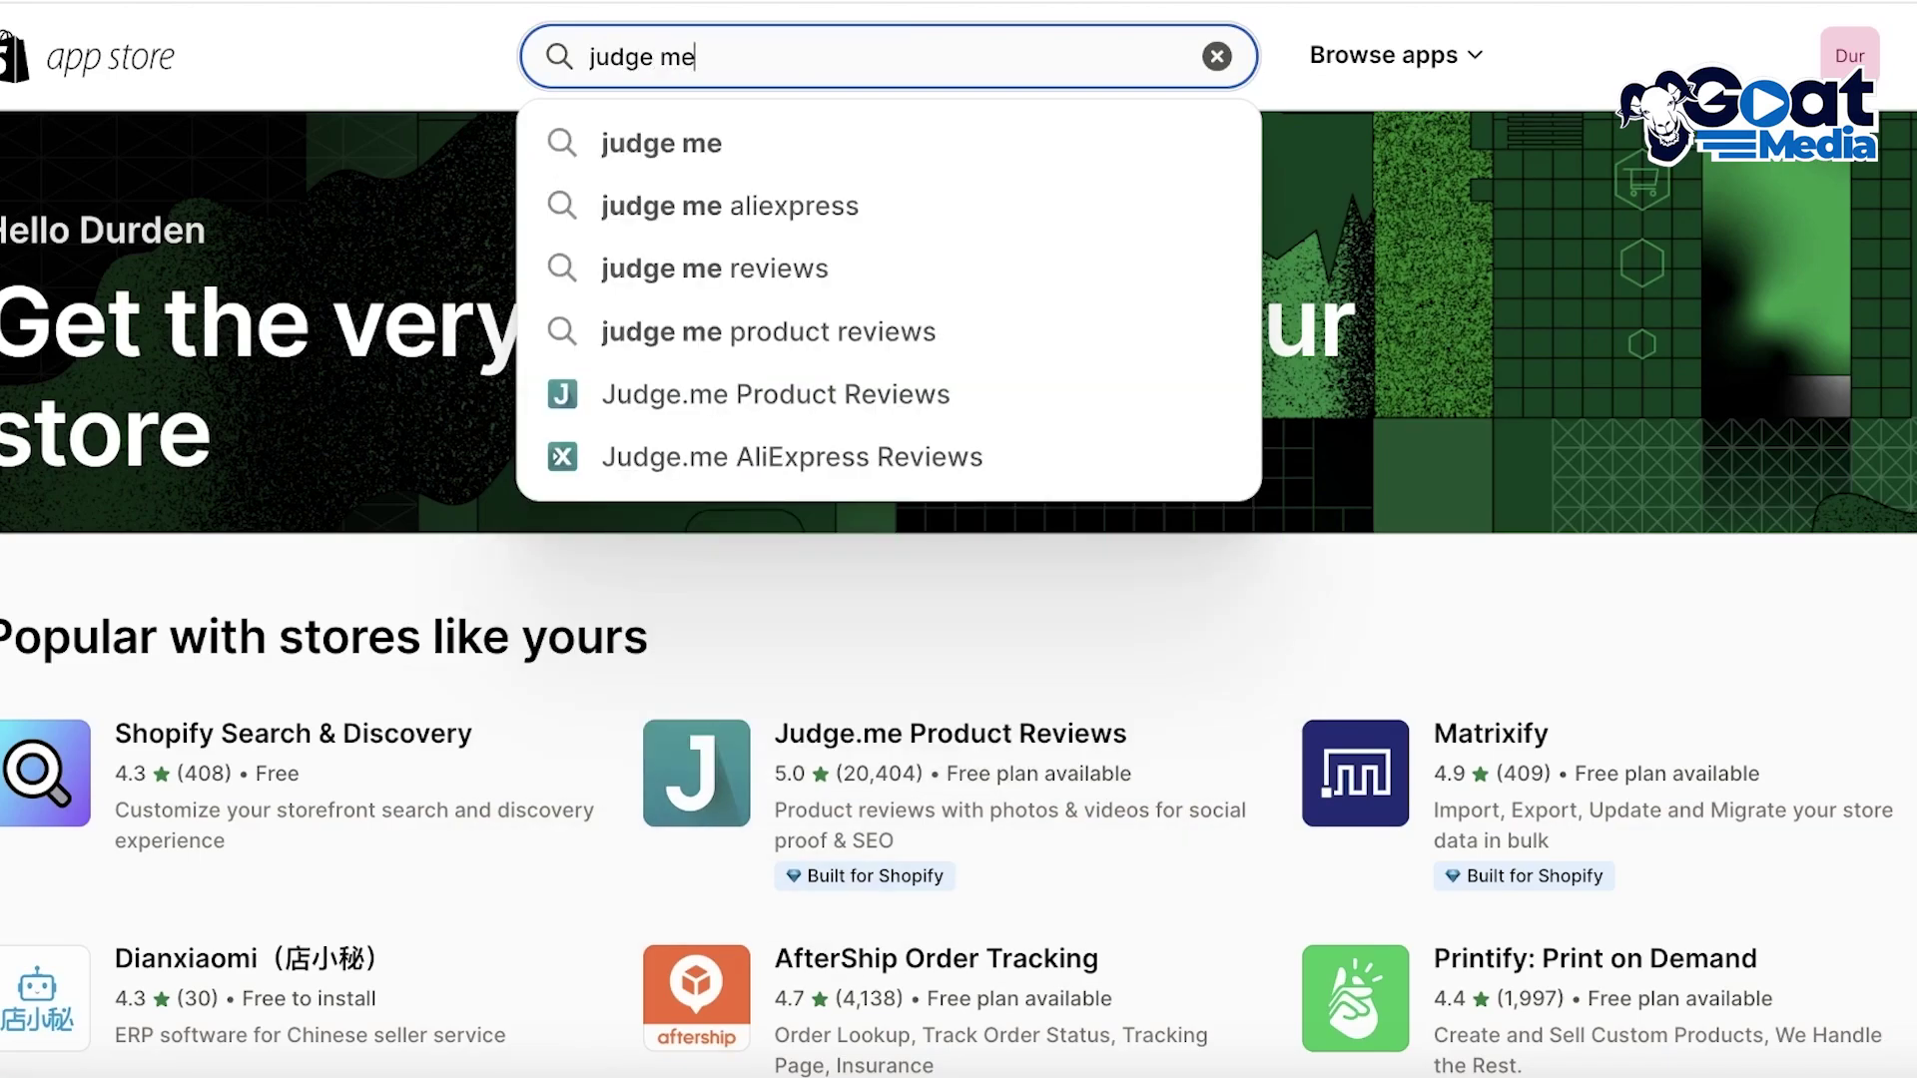
key(Return)
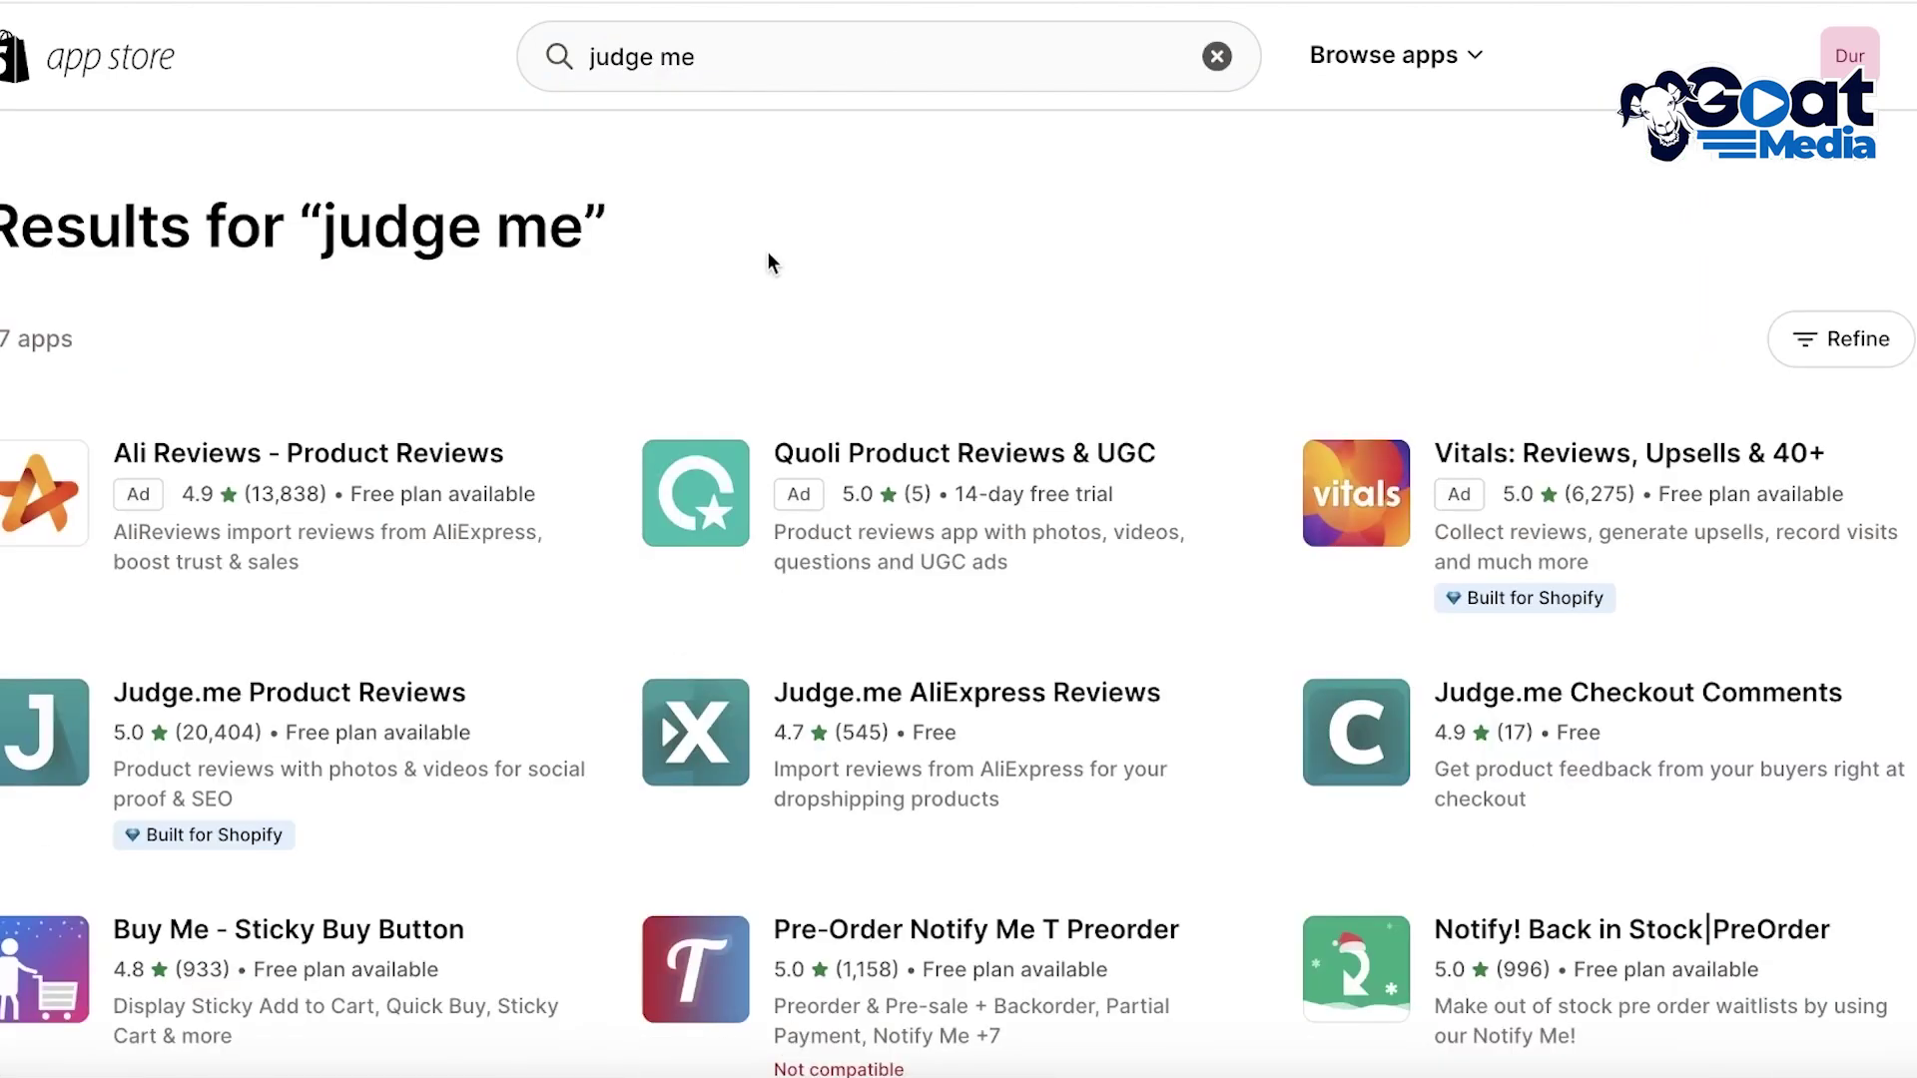
scroll(766, 262, down, 3)
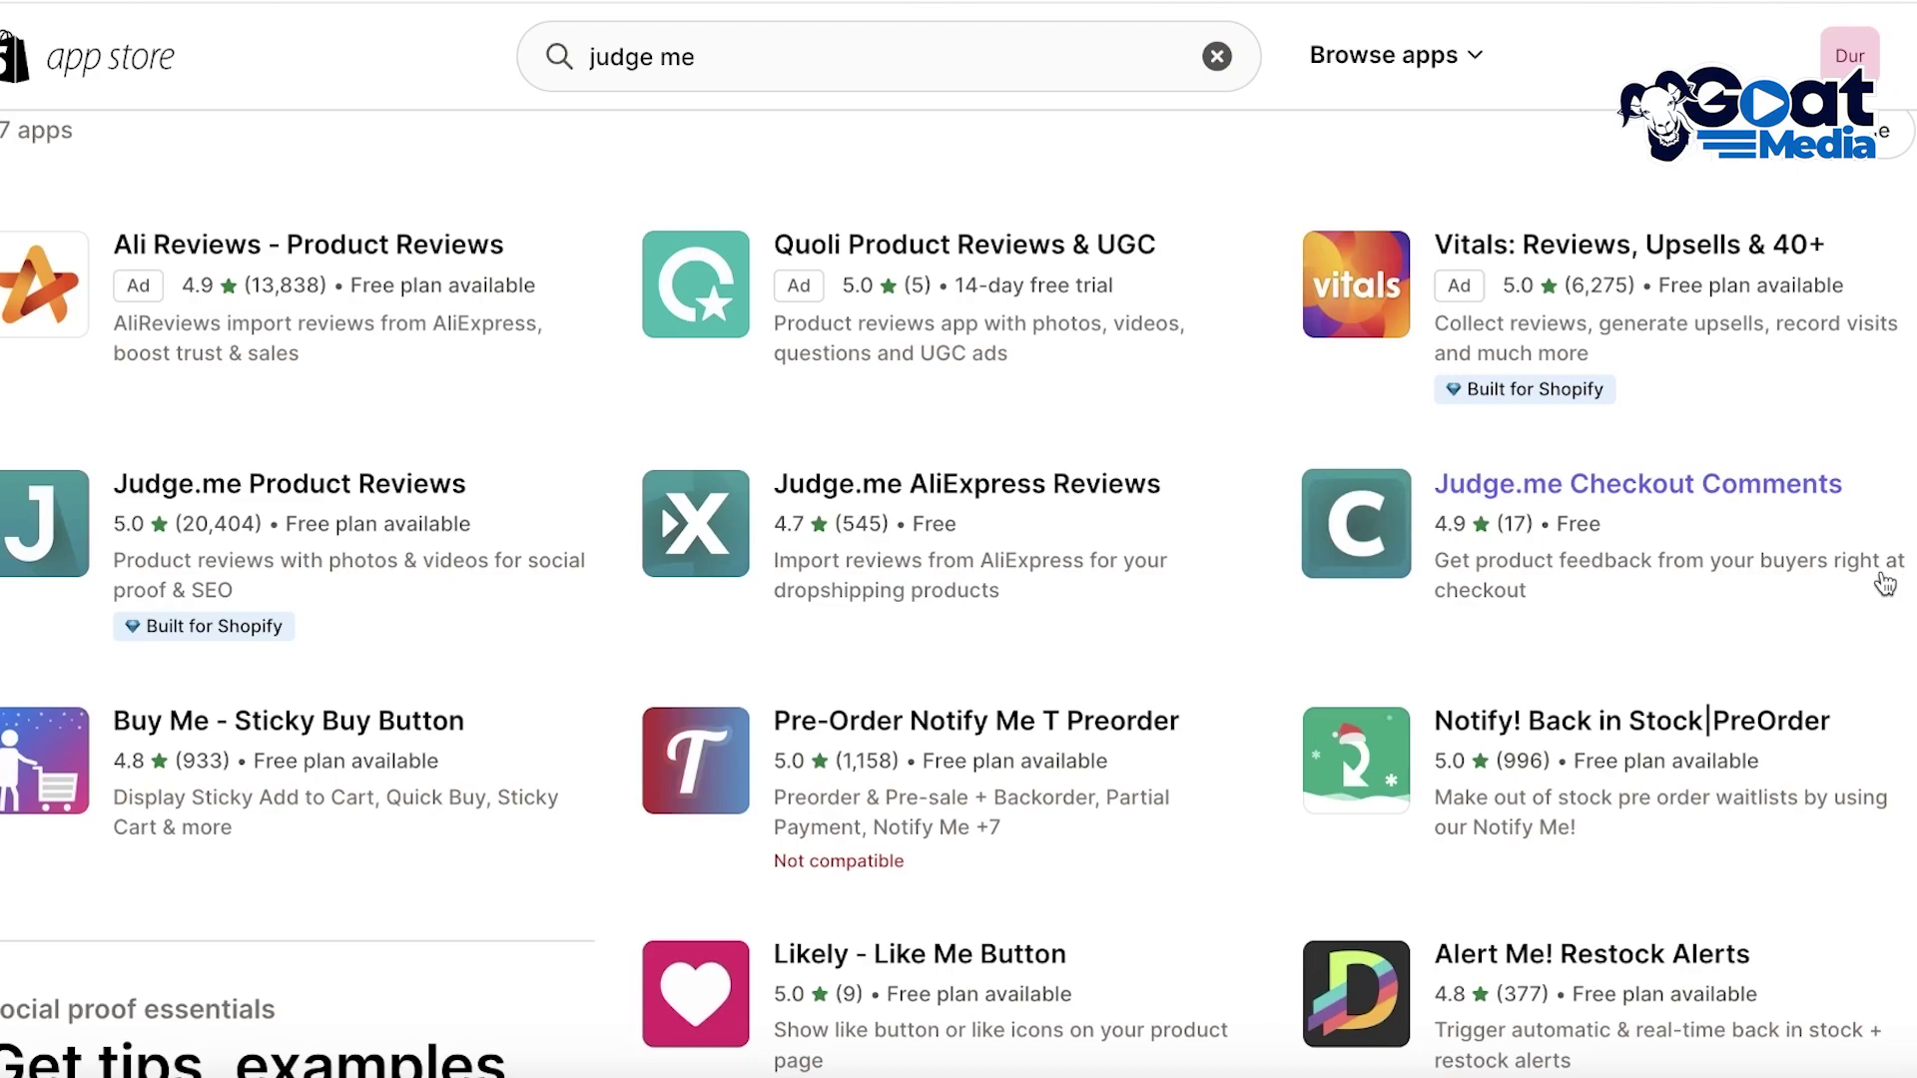
click(382, 500)
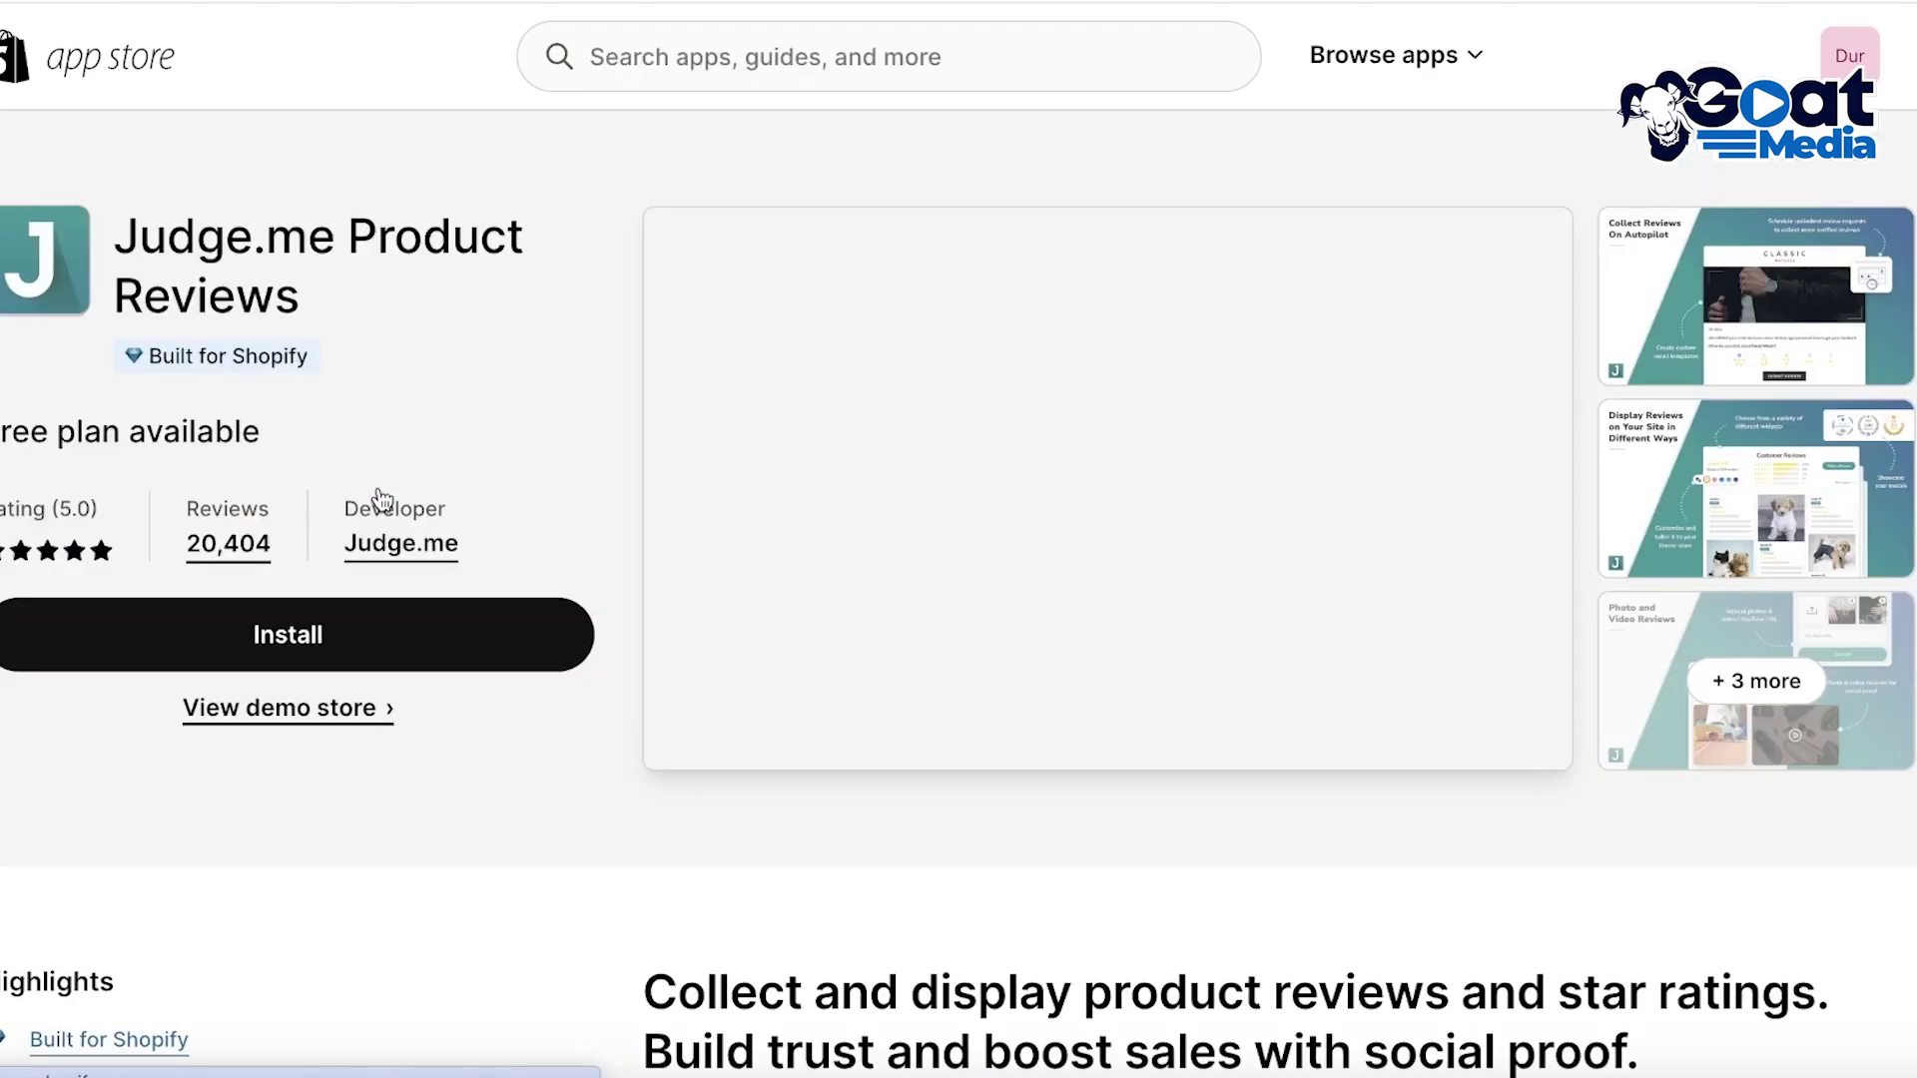
Step: Install the Judge.me Reviews app on the store and pin it in the admin navigation
click(307, 626)
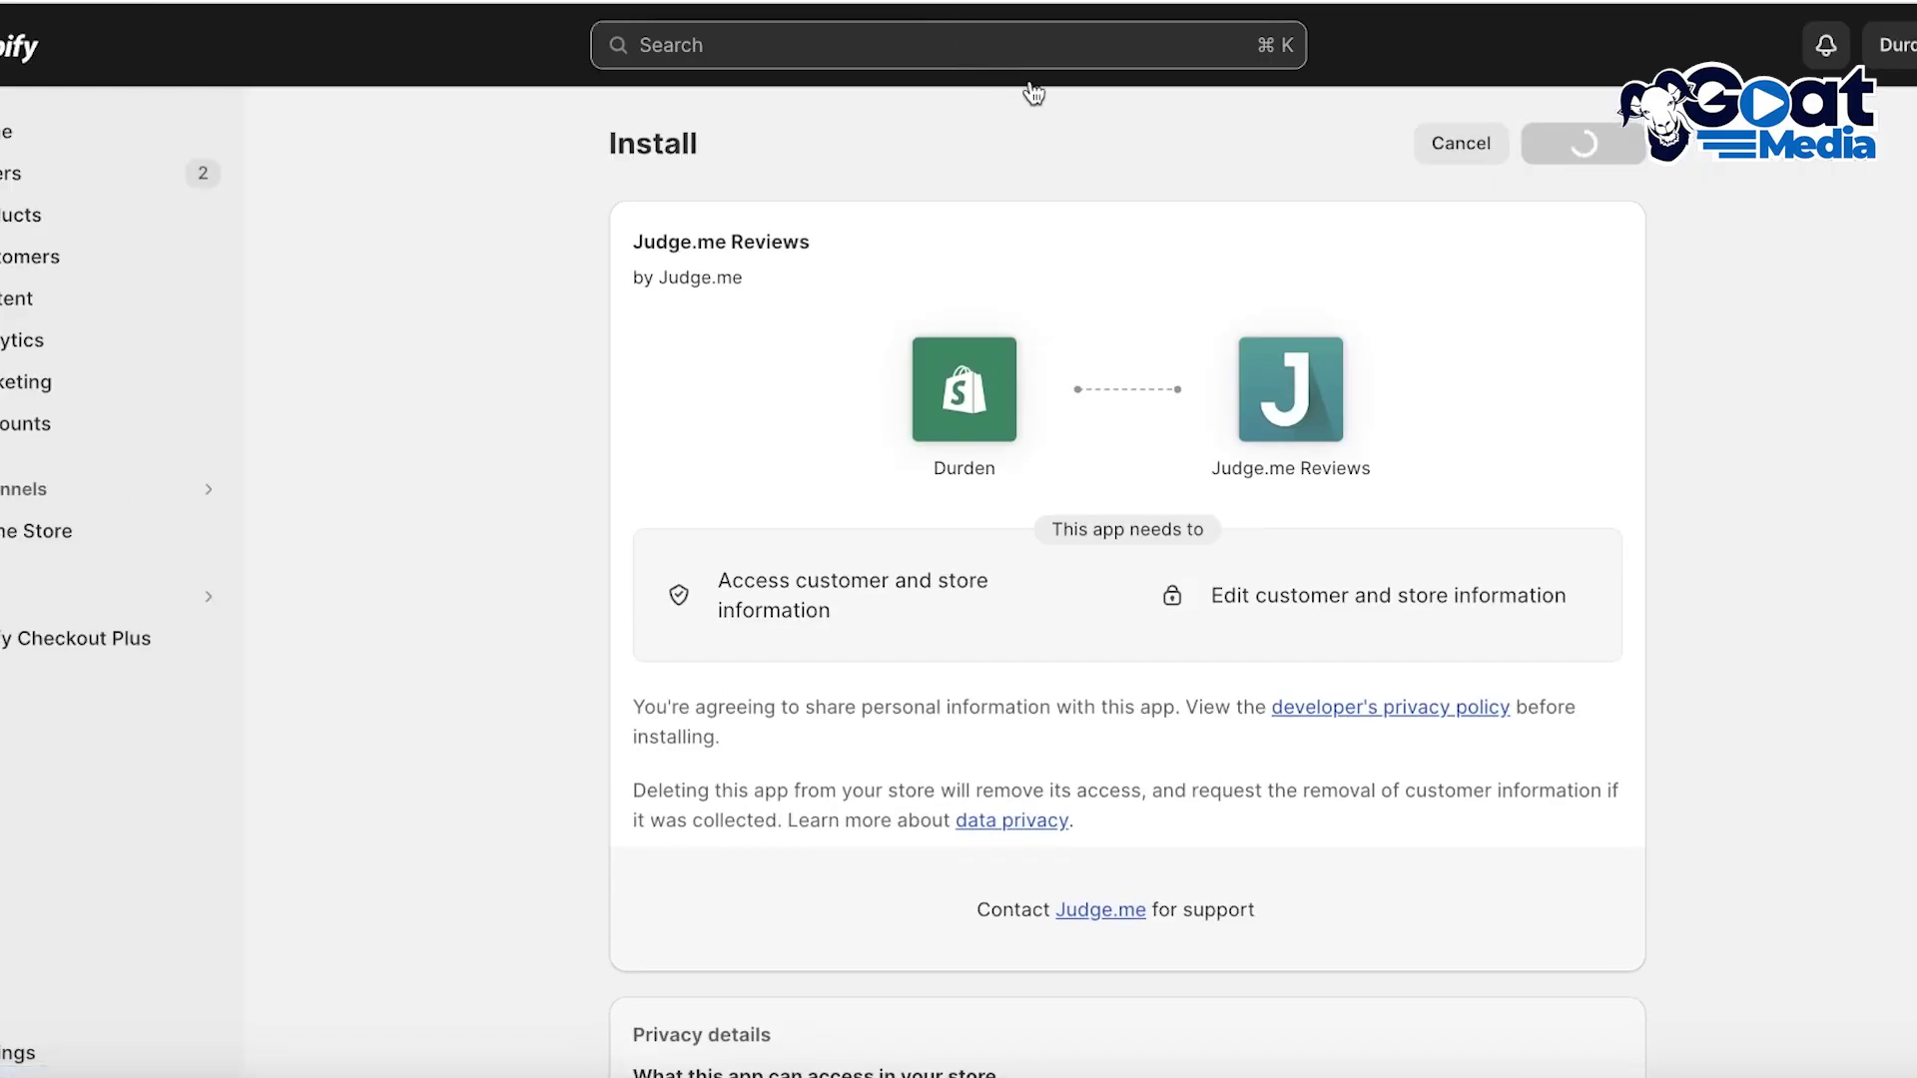
click(1607, 145)
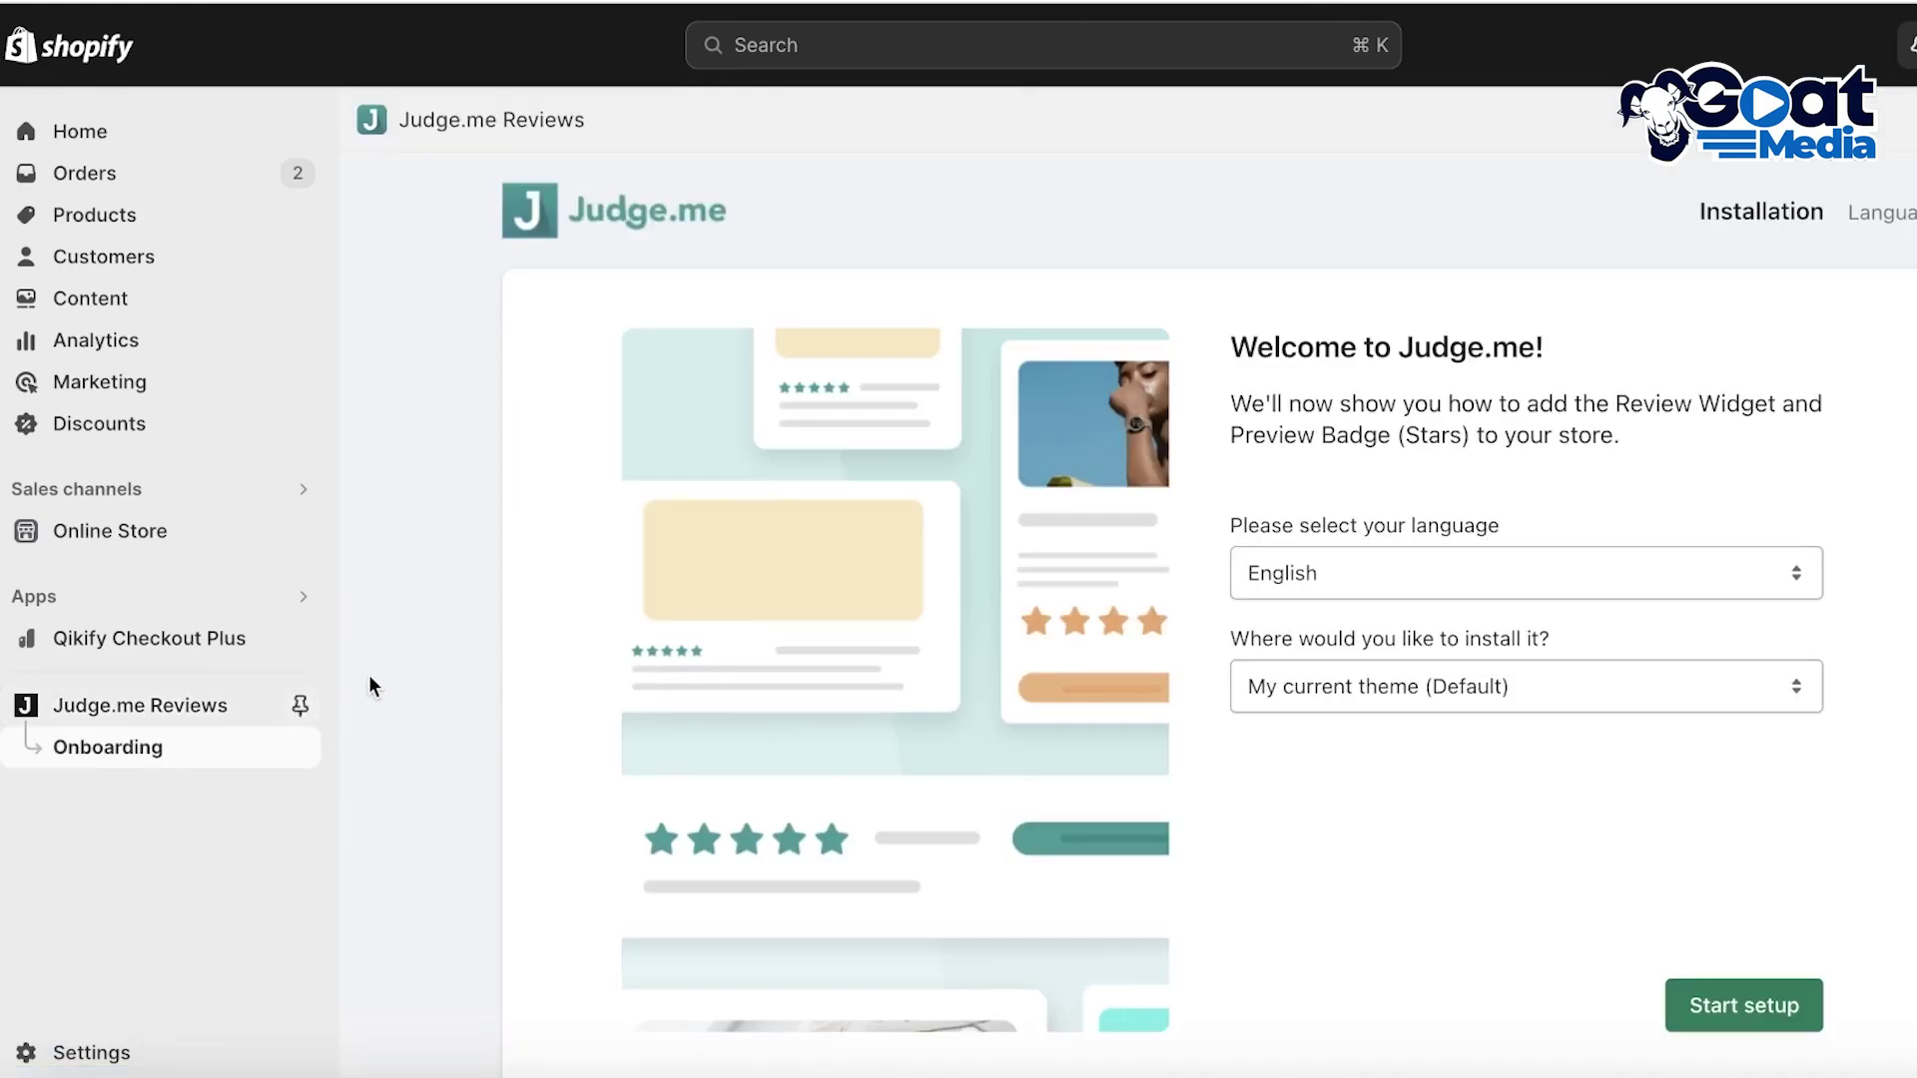
click(299, 706)
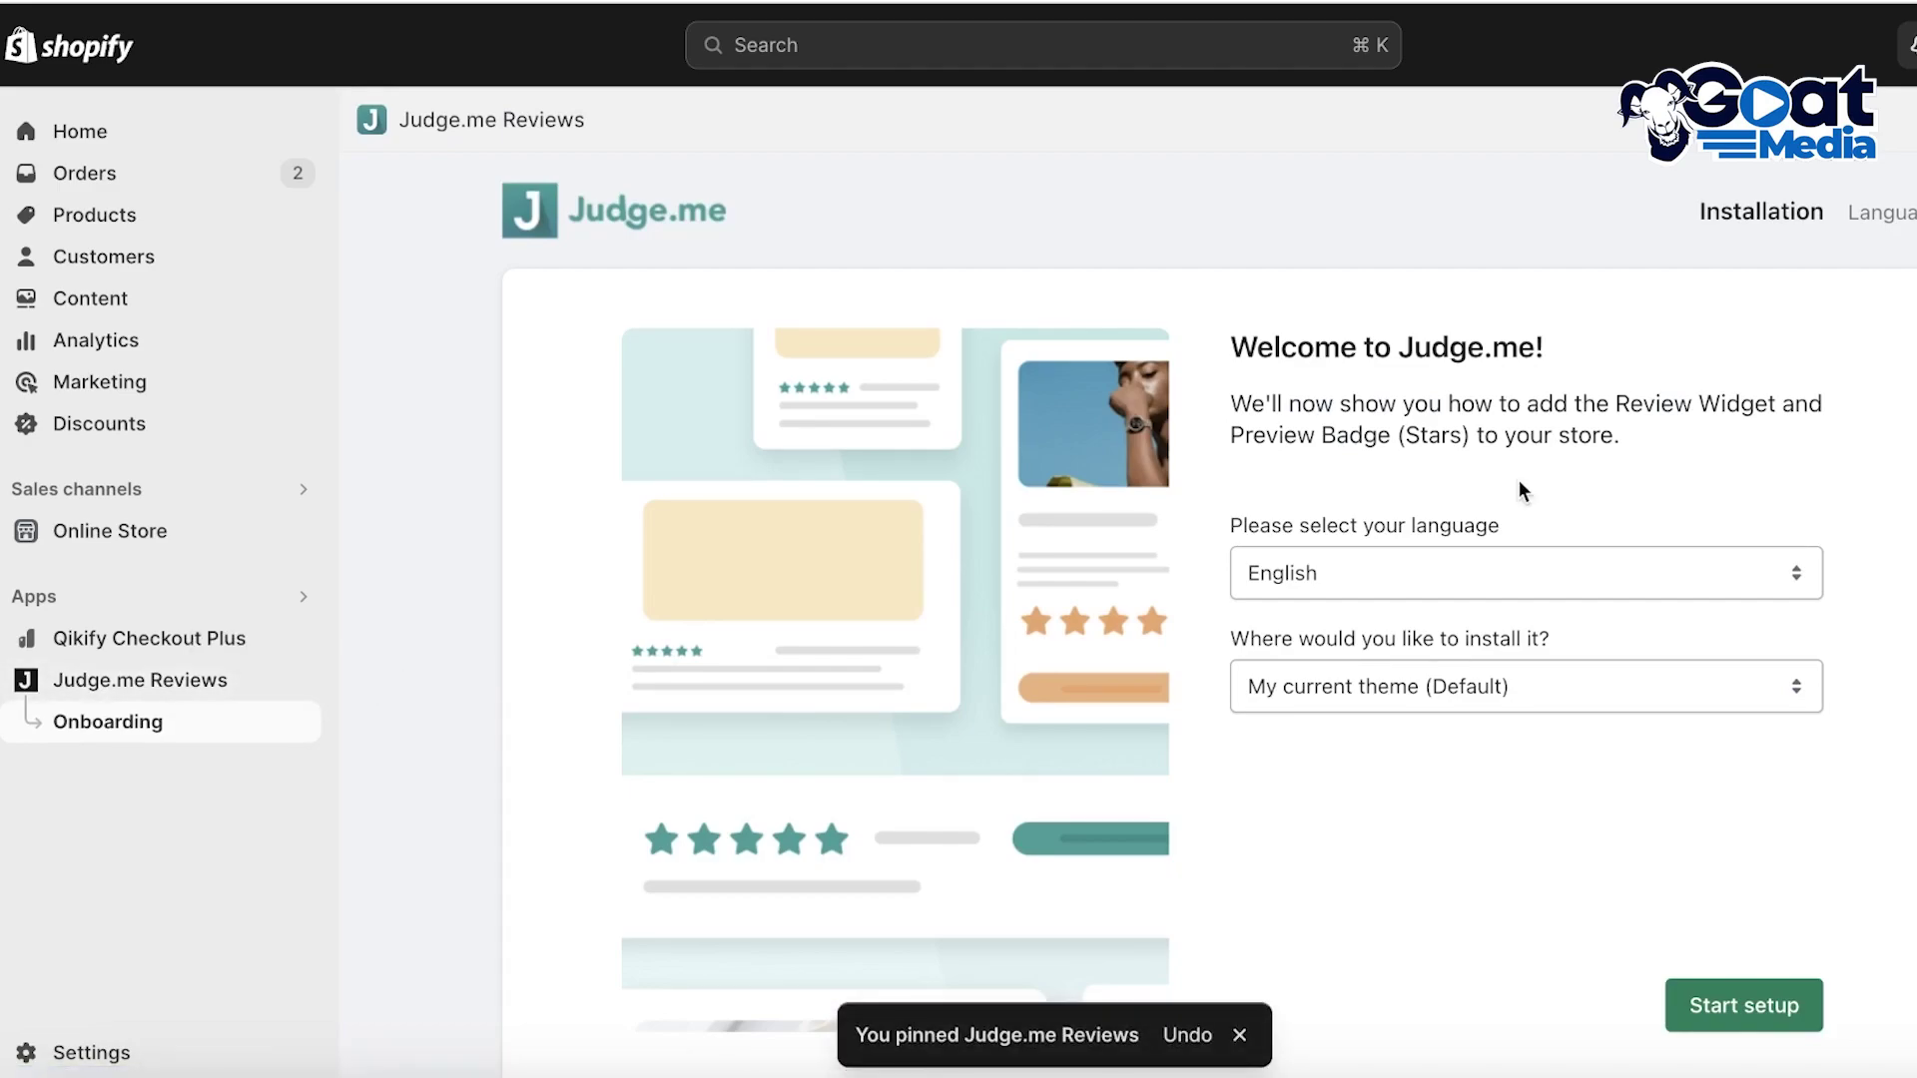
Step: Start the Judge.me setup with English as the language and My current theme (Default) as the install location
scroll(1206, 349, down, 2)
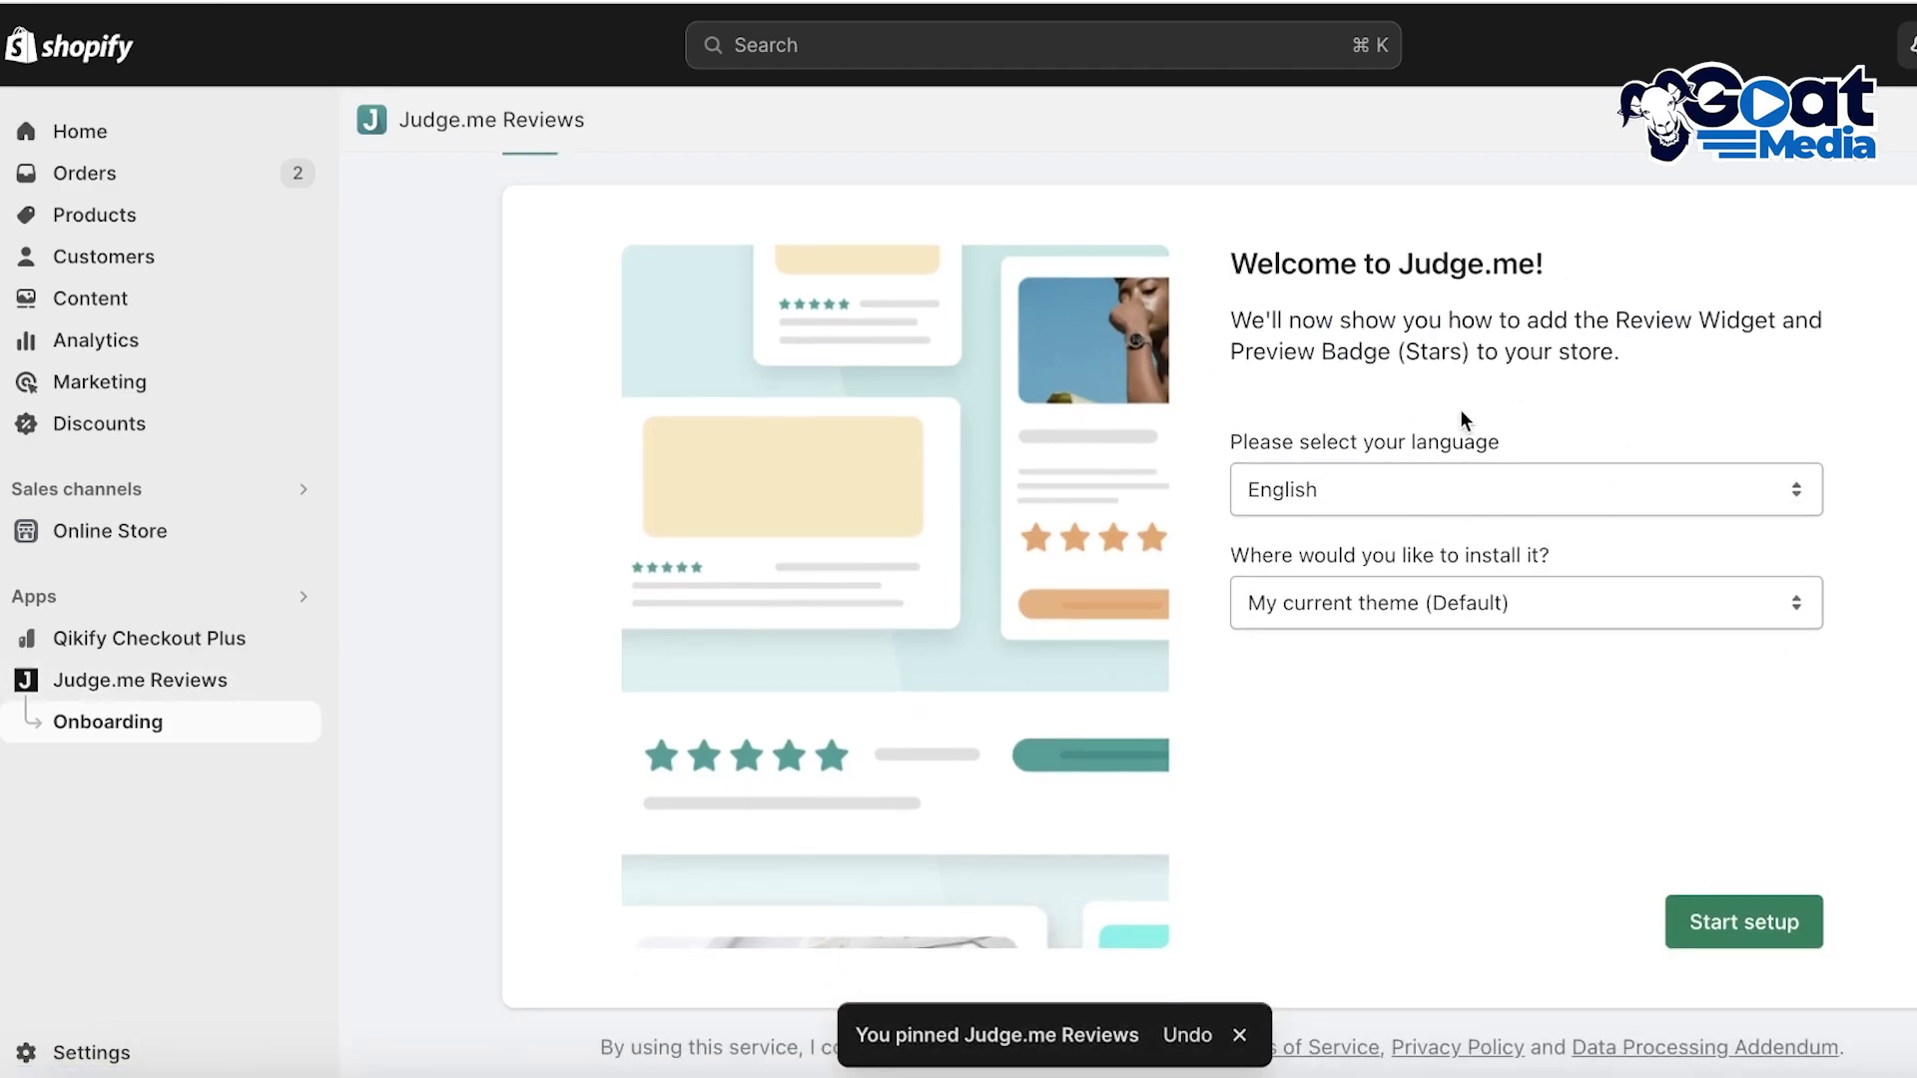
click(1464, 498)
click(1452, 486)
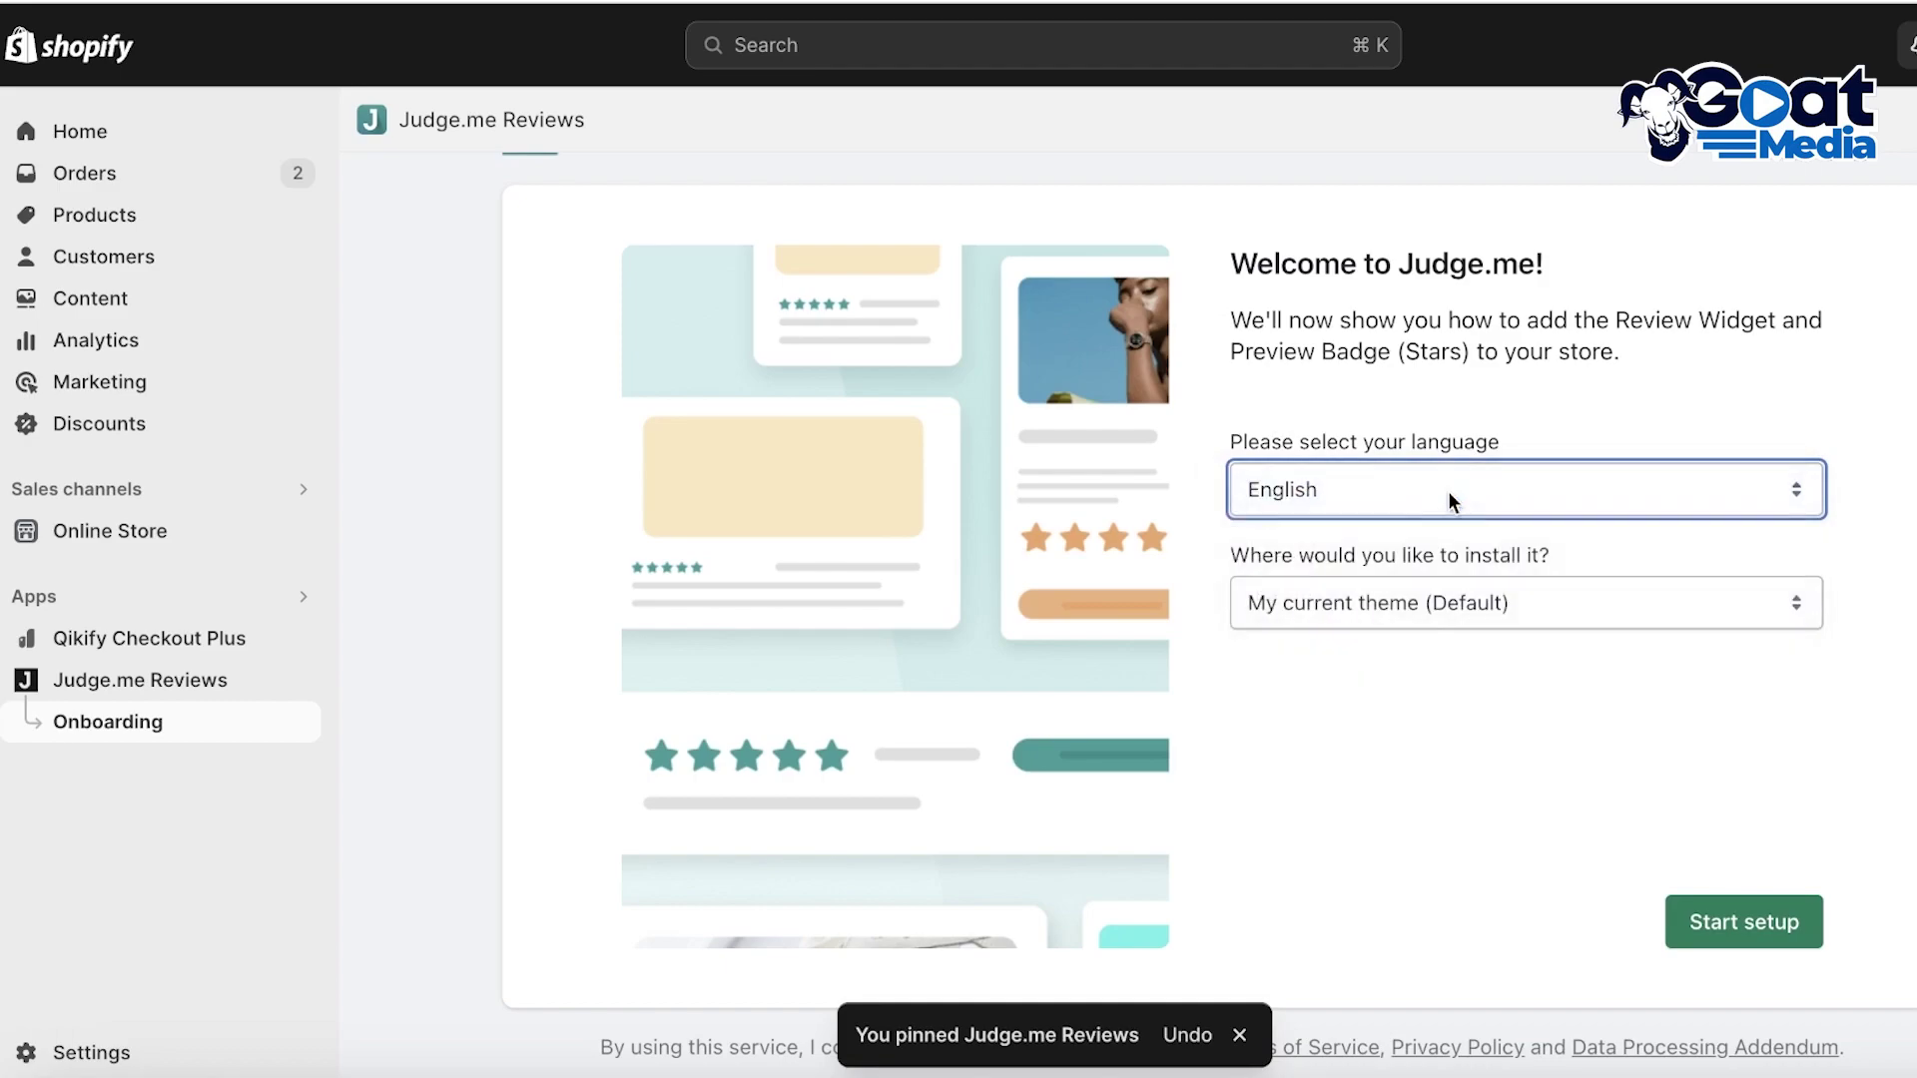
click(1376, 601)
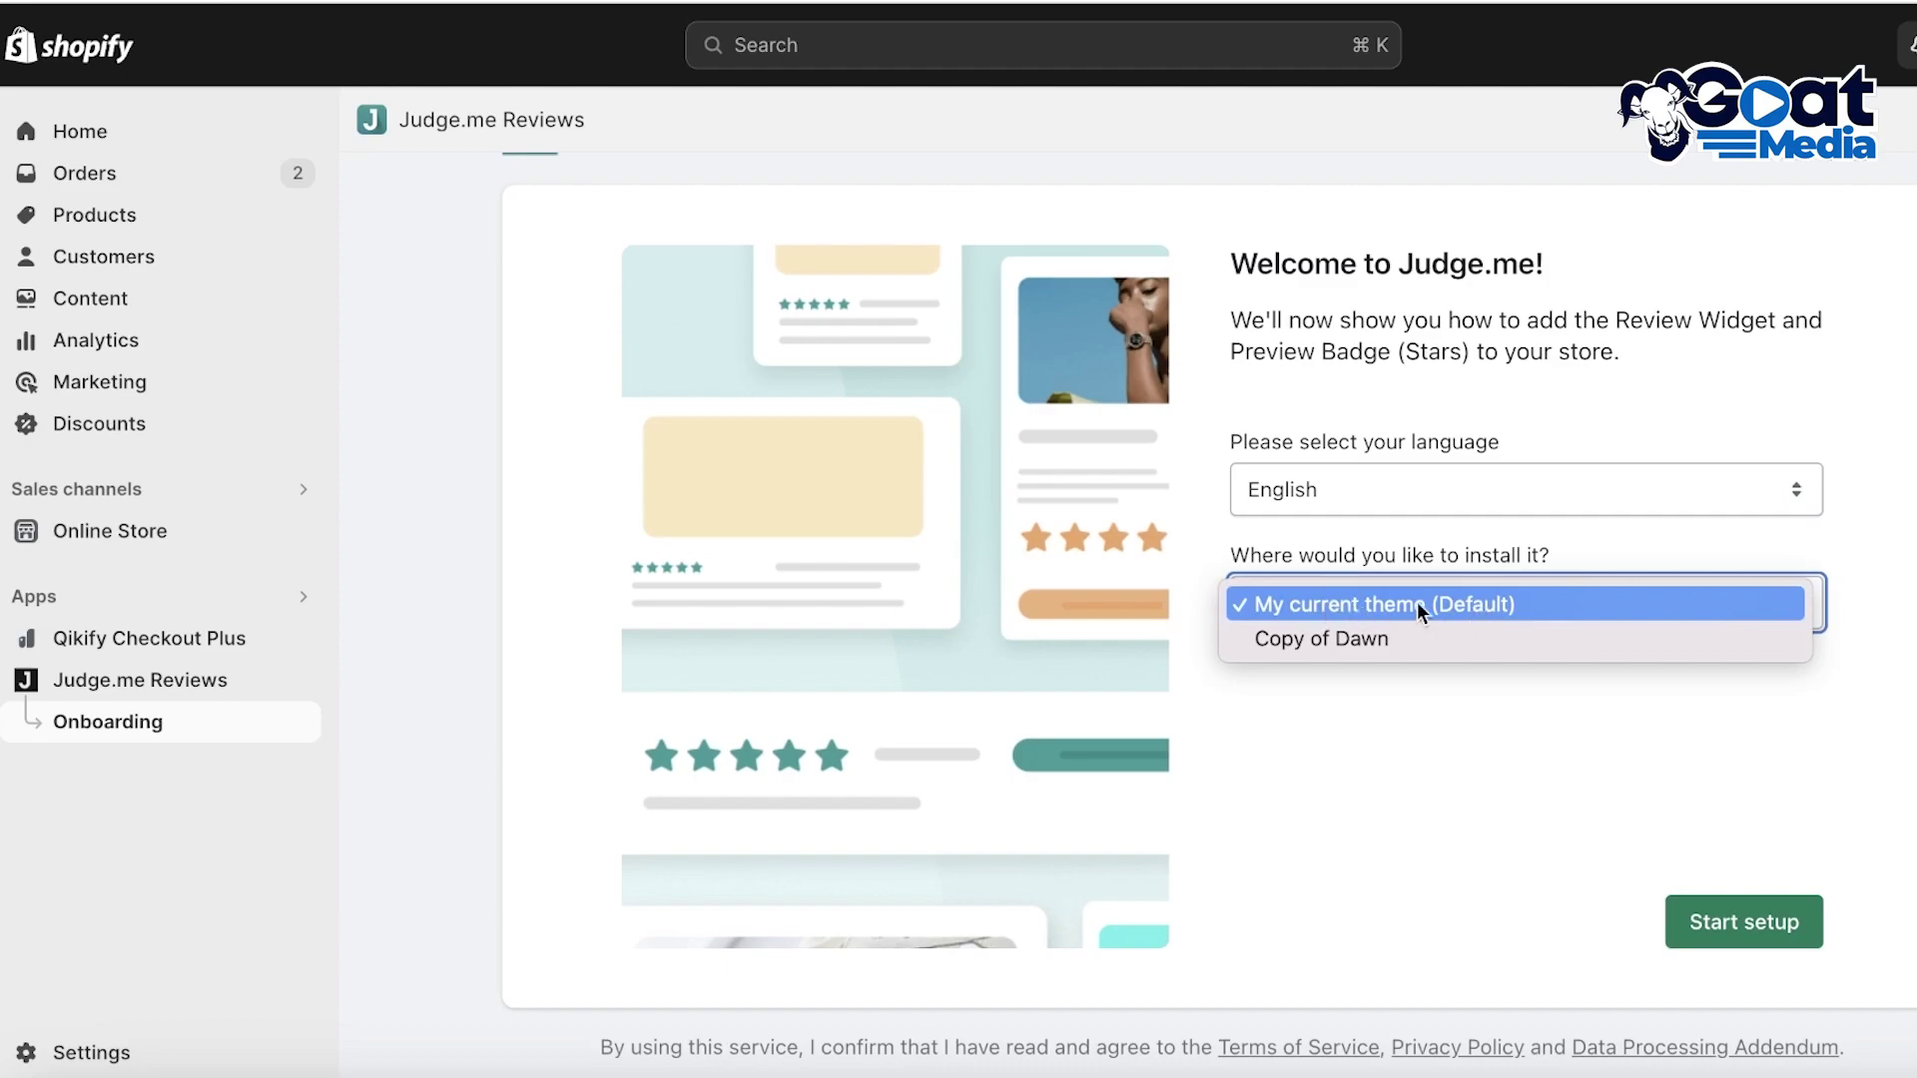
click(1512, 599)
click(1511, 599)
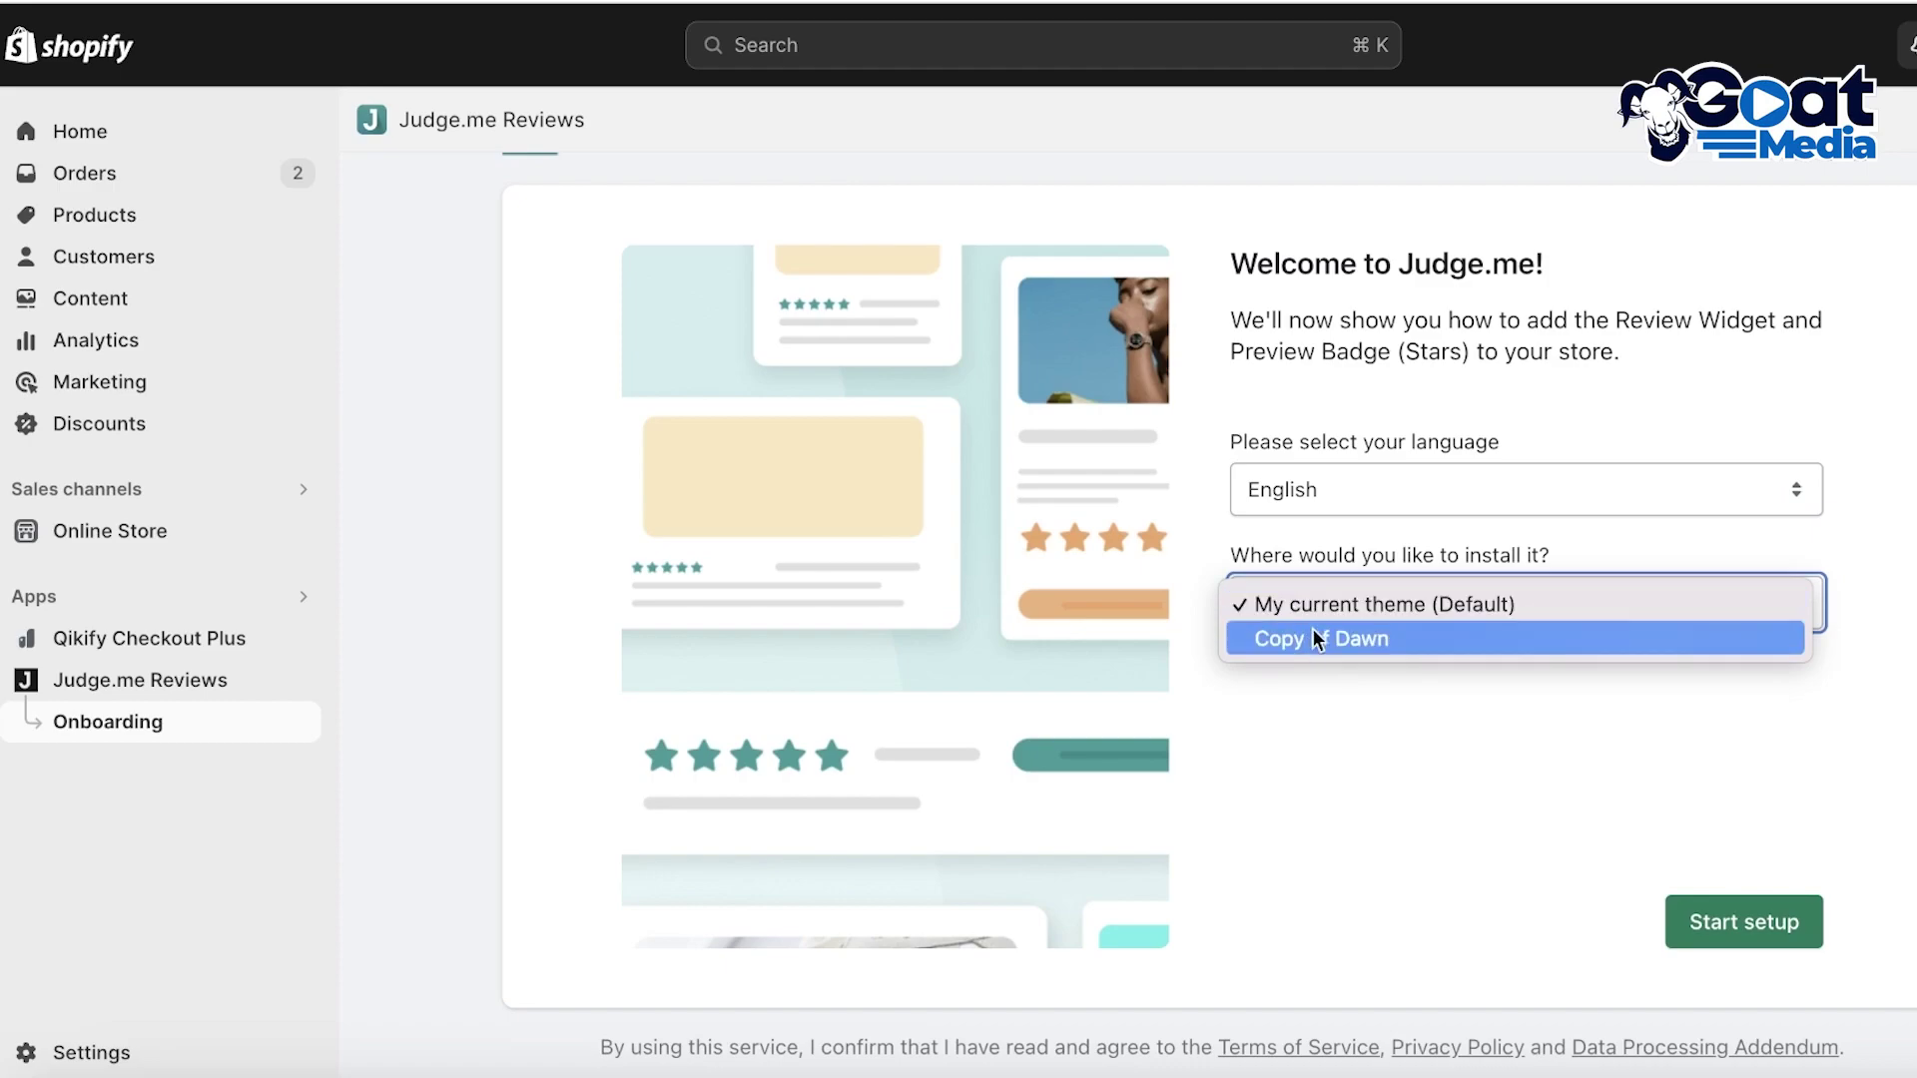
click(1332, 605)
click(1764, 892)
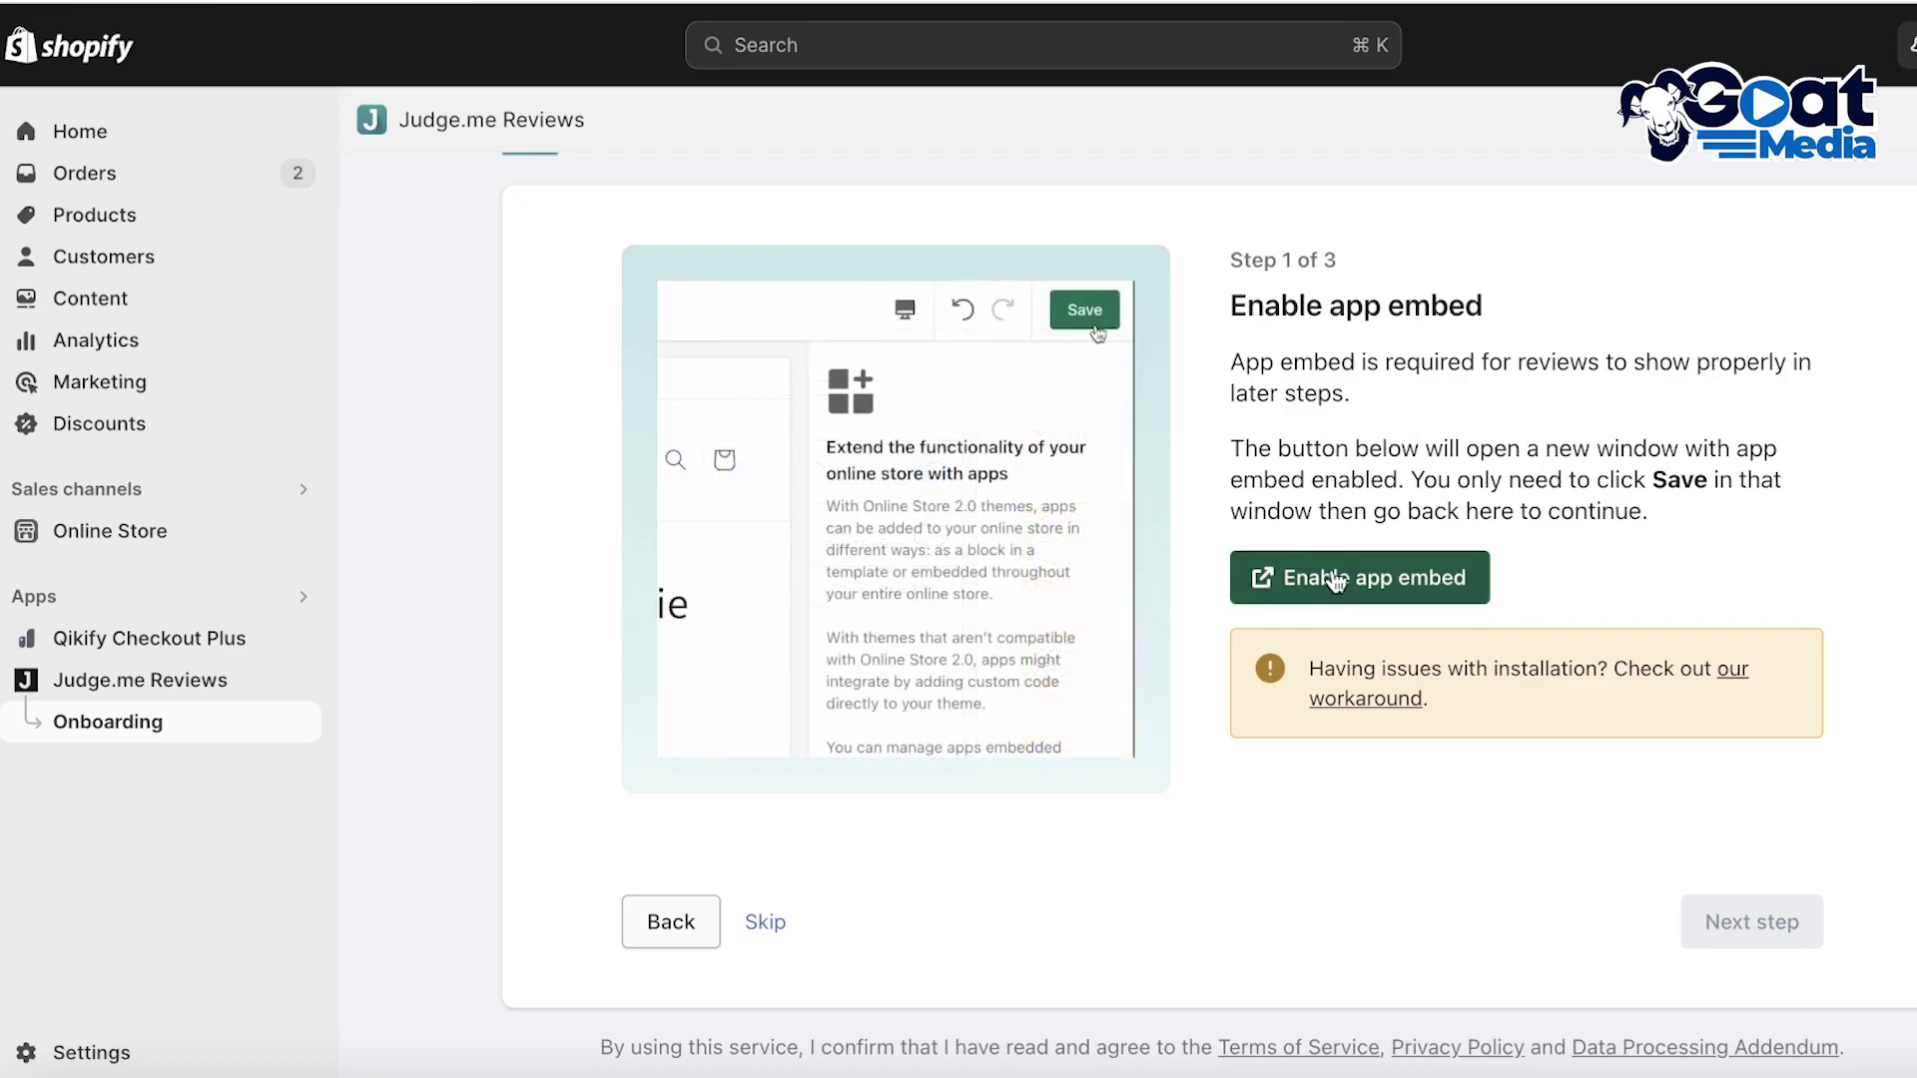
Step: Enable the Judge.me app embed in the live theme and continue to the second onboarding step
click(1373, 581)
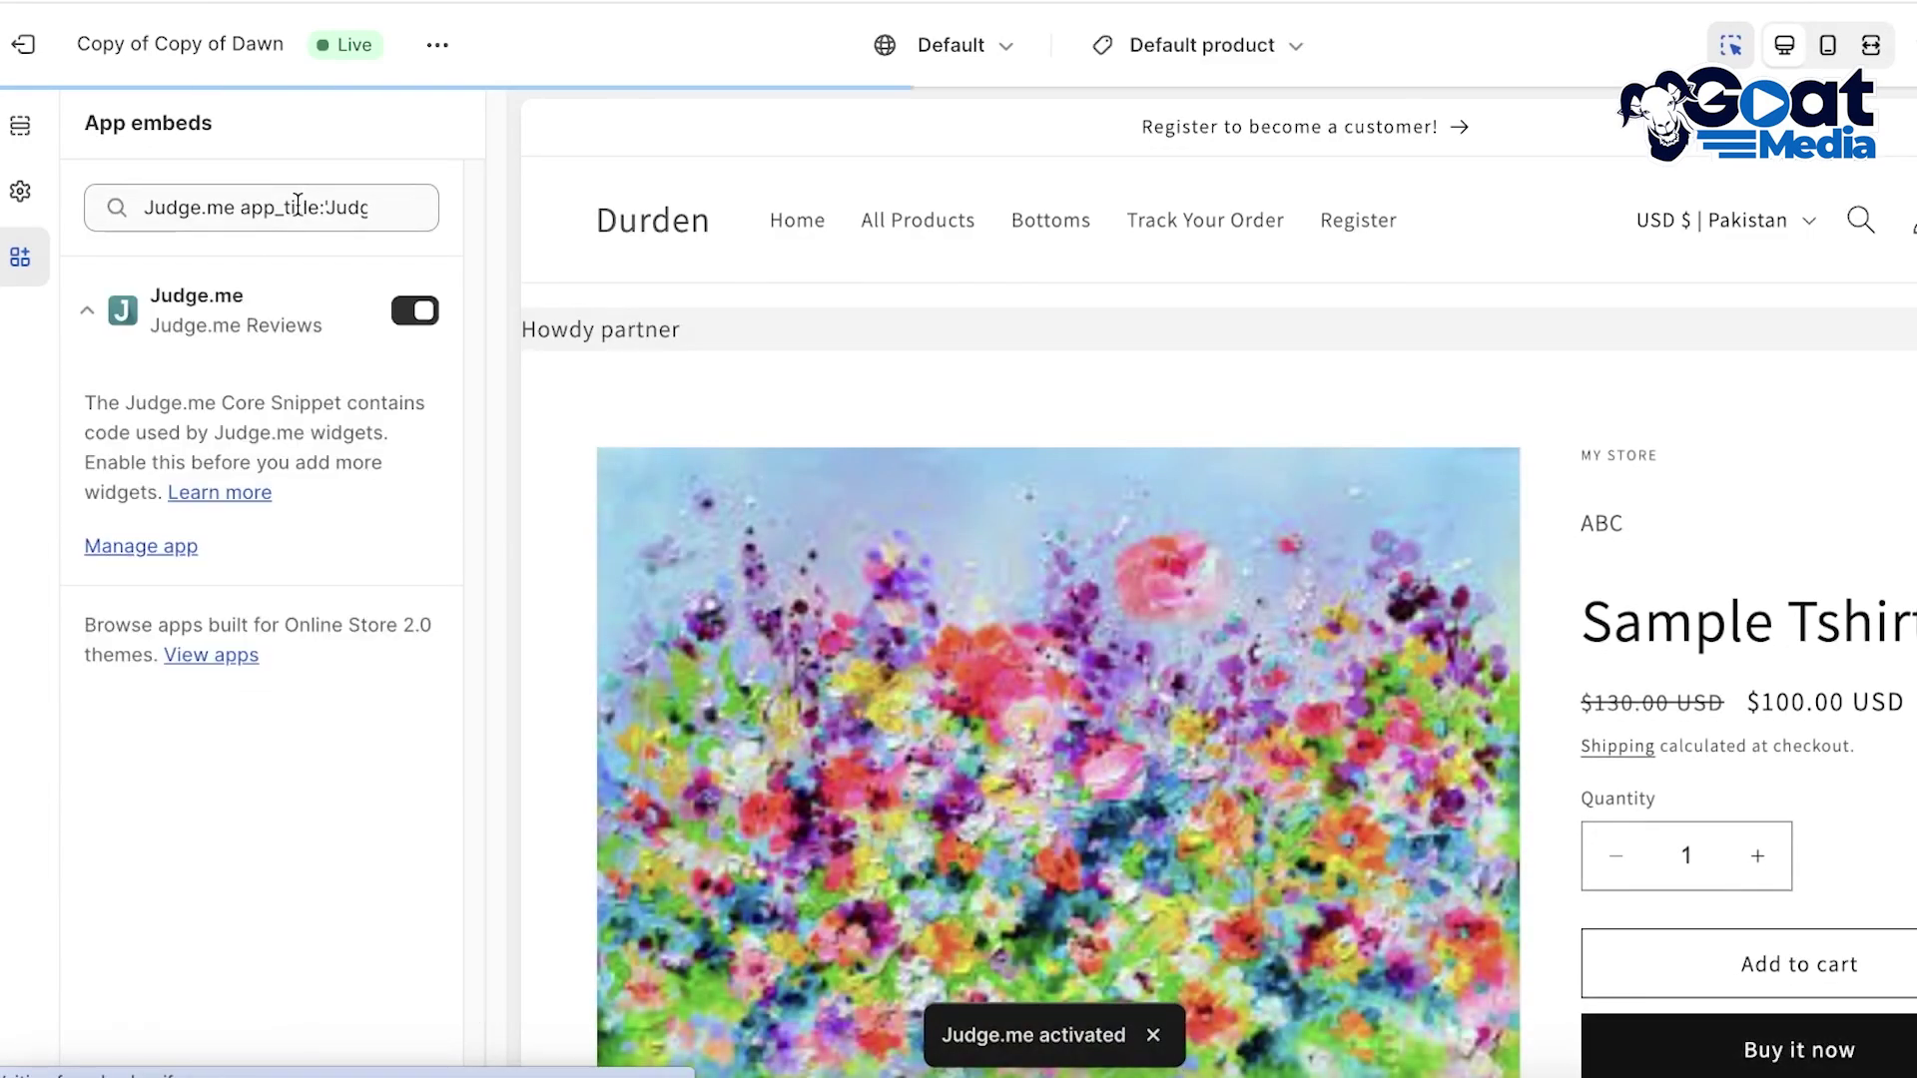
click(410, 312)
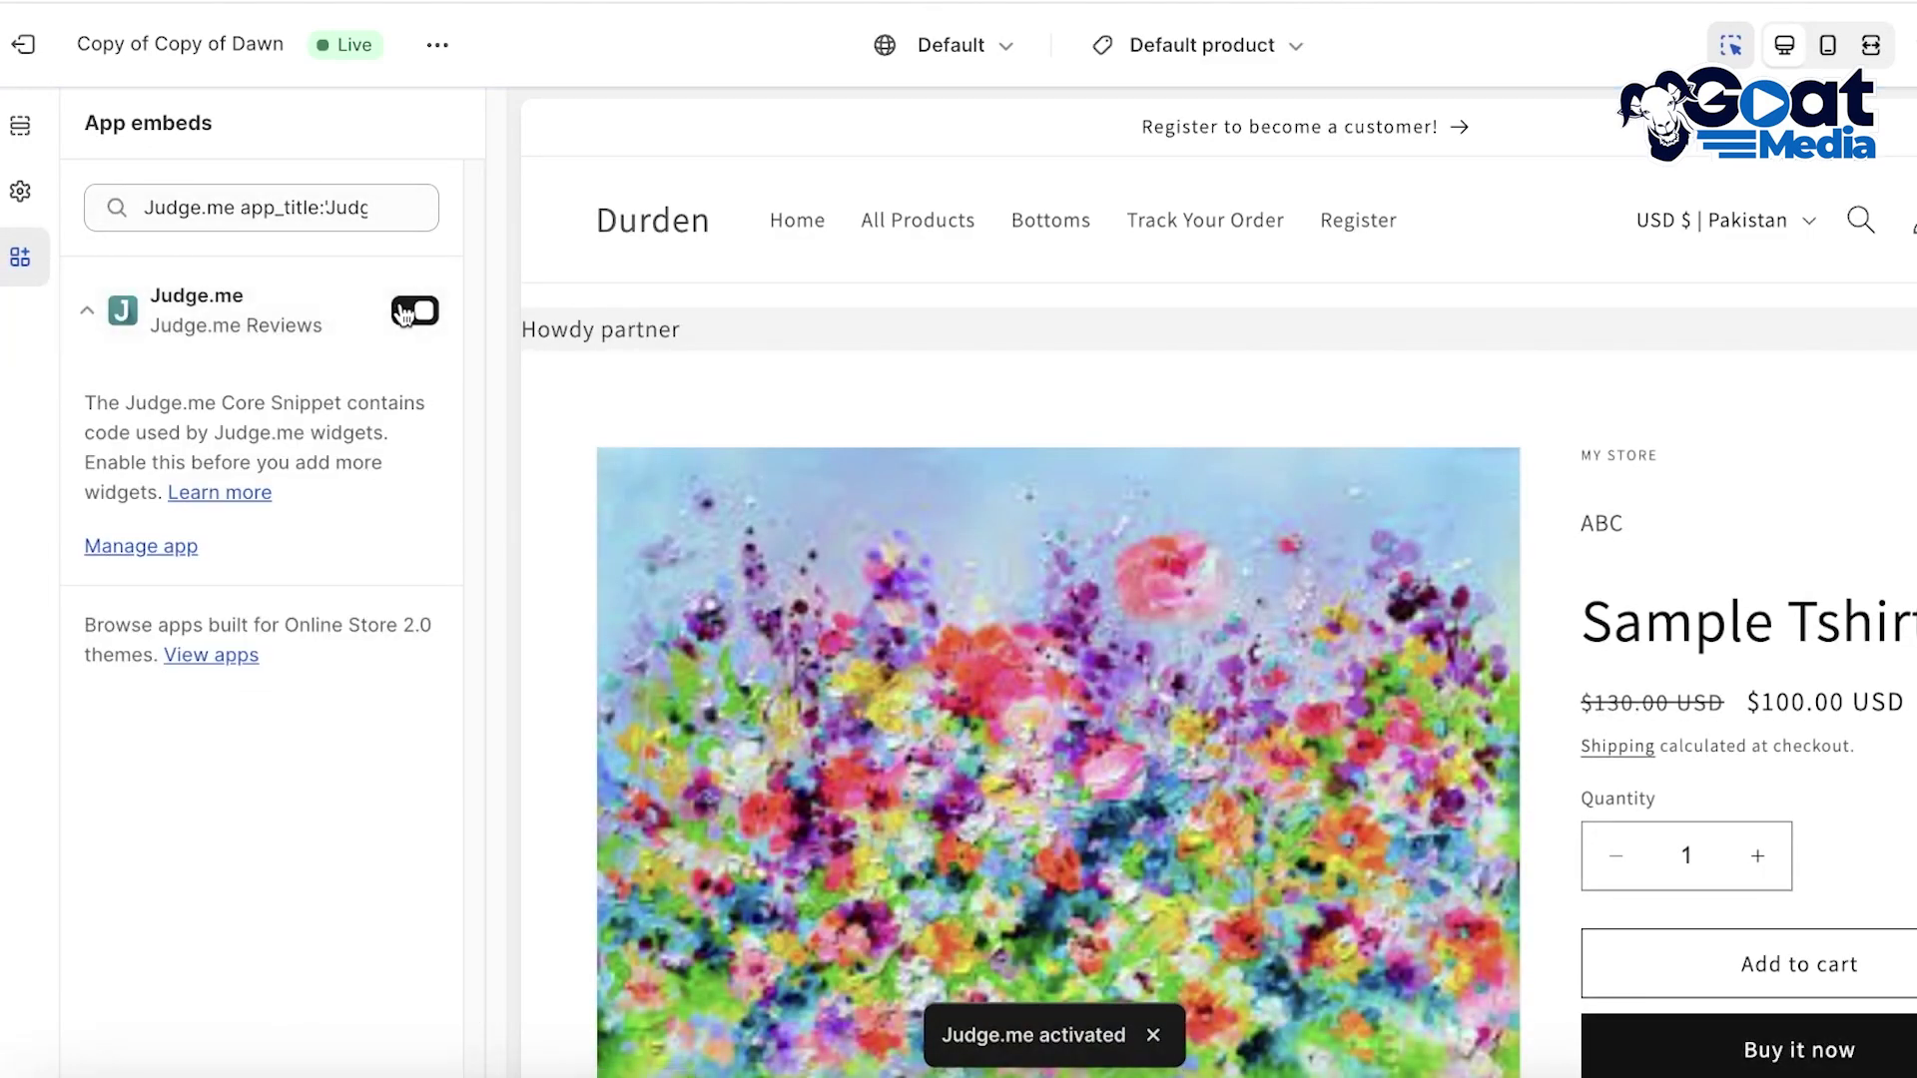
click(408, 314)
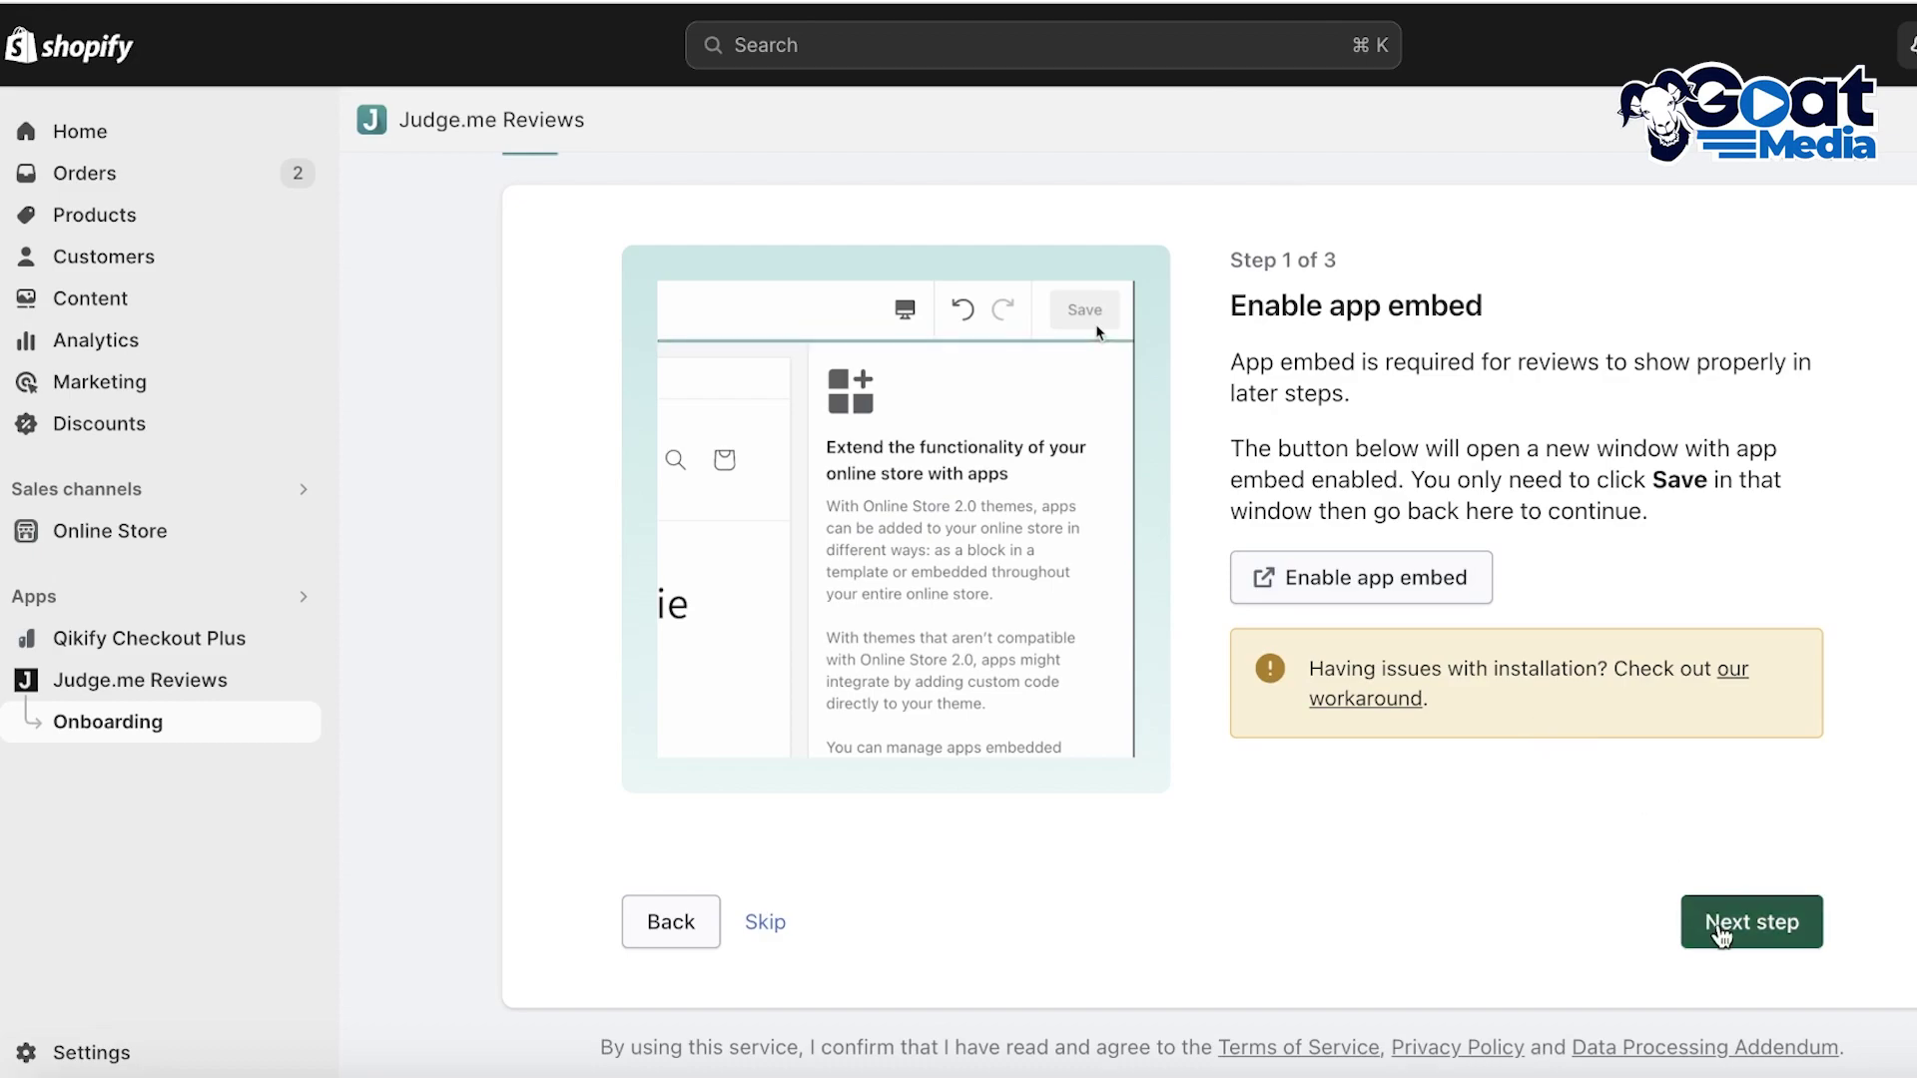
click(1719, 935)
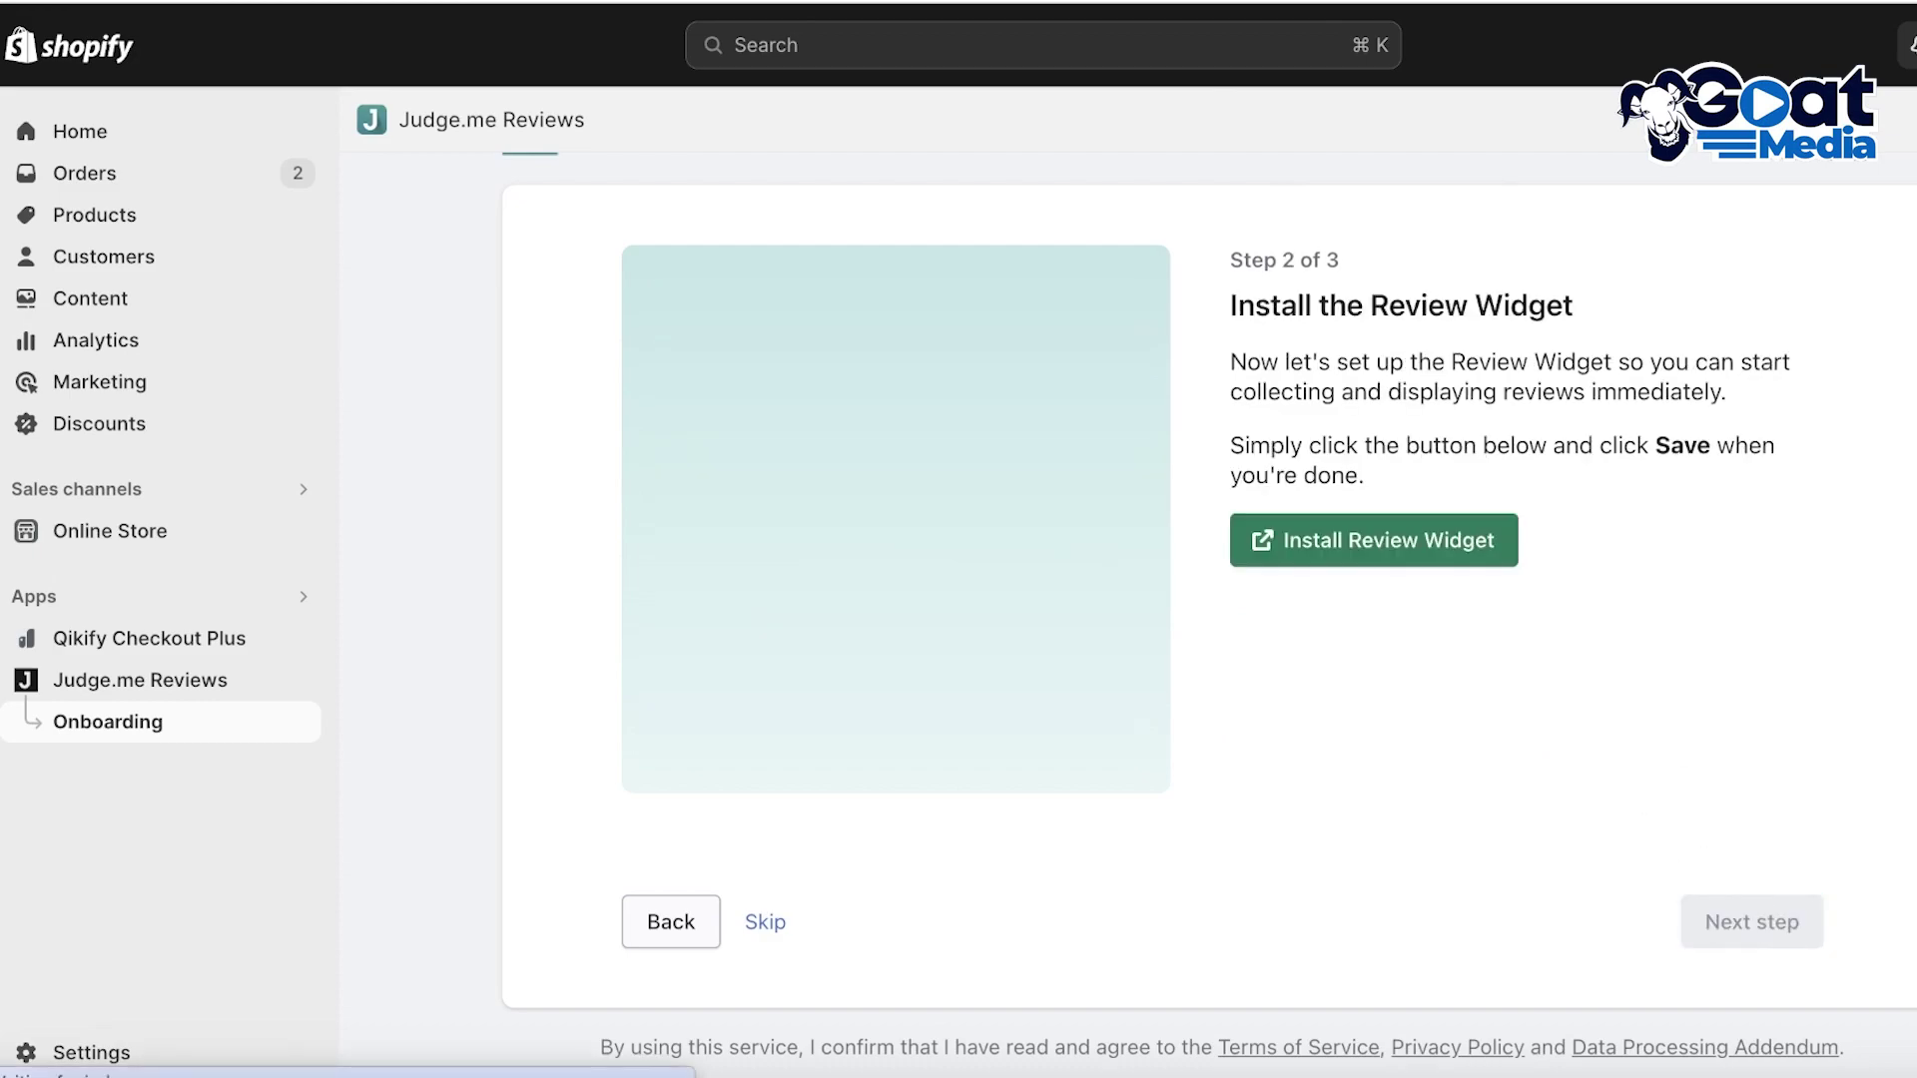
Step: Add the Judge.me Review Widget to the Default product template and dismiss the placement notice
click(1416, 547)
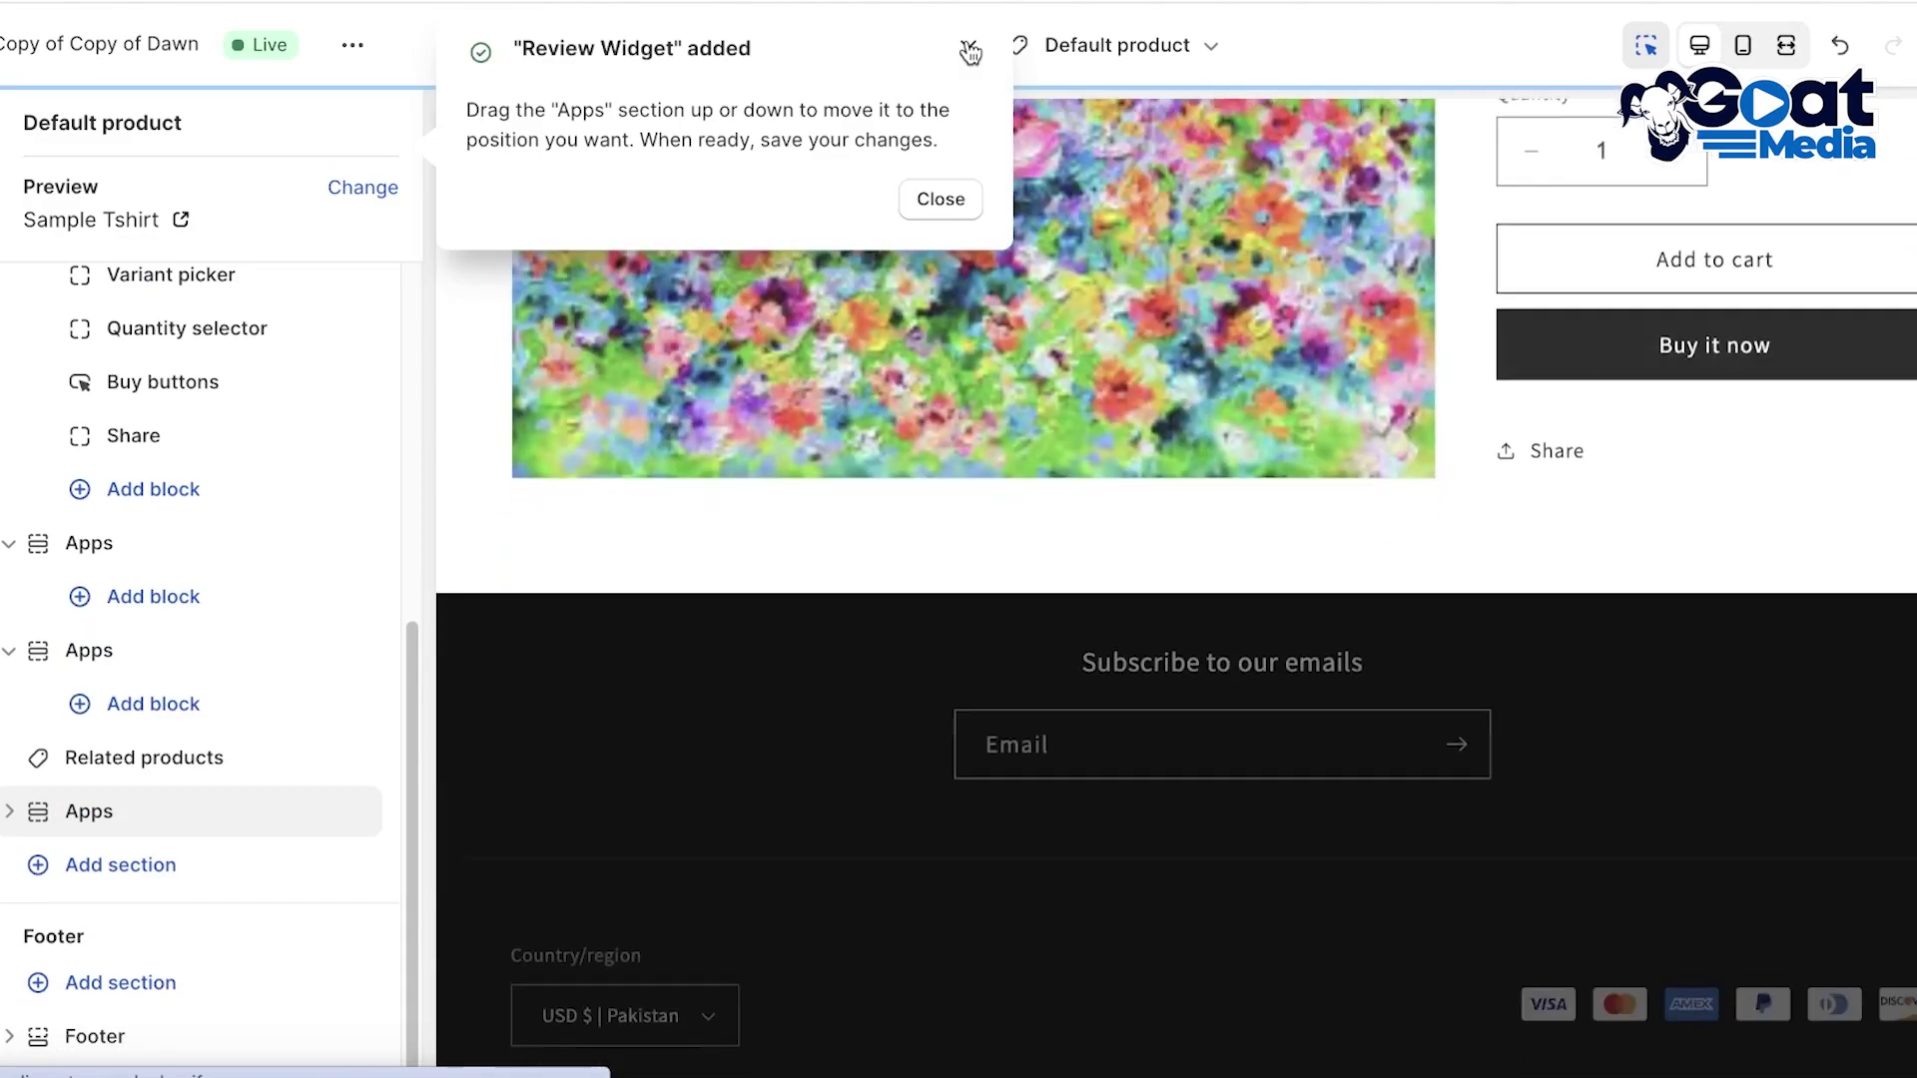
scroll(1298, 464, down, 7)
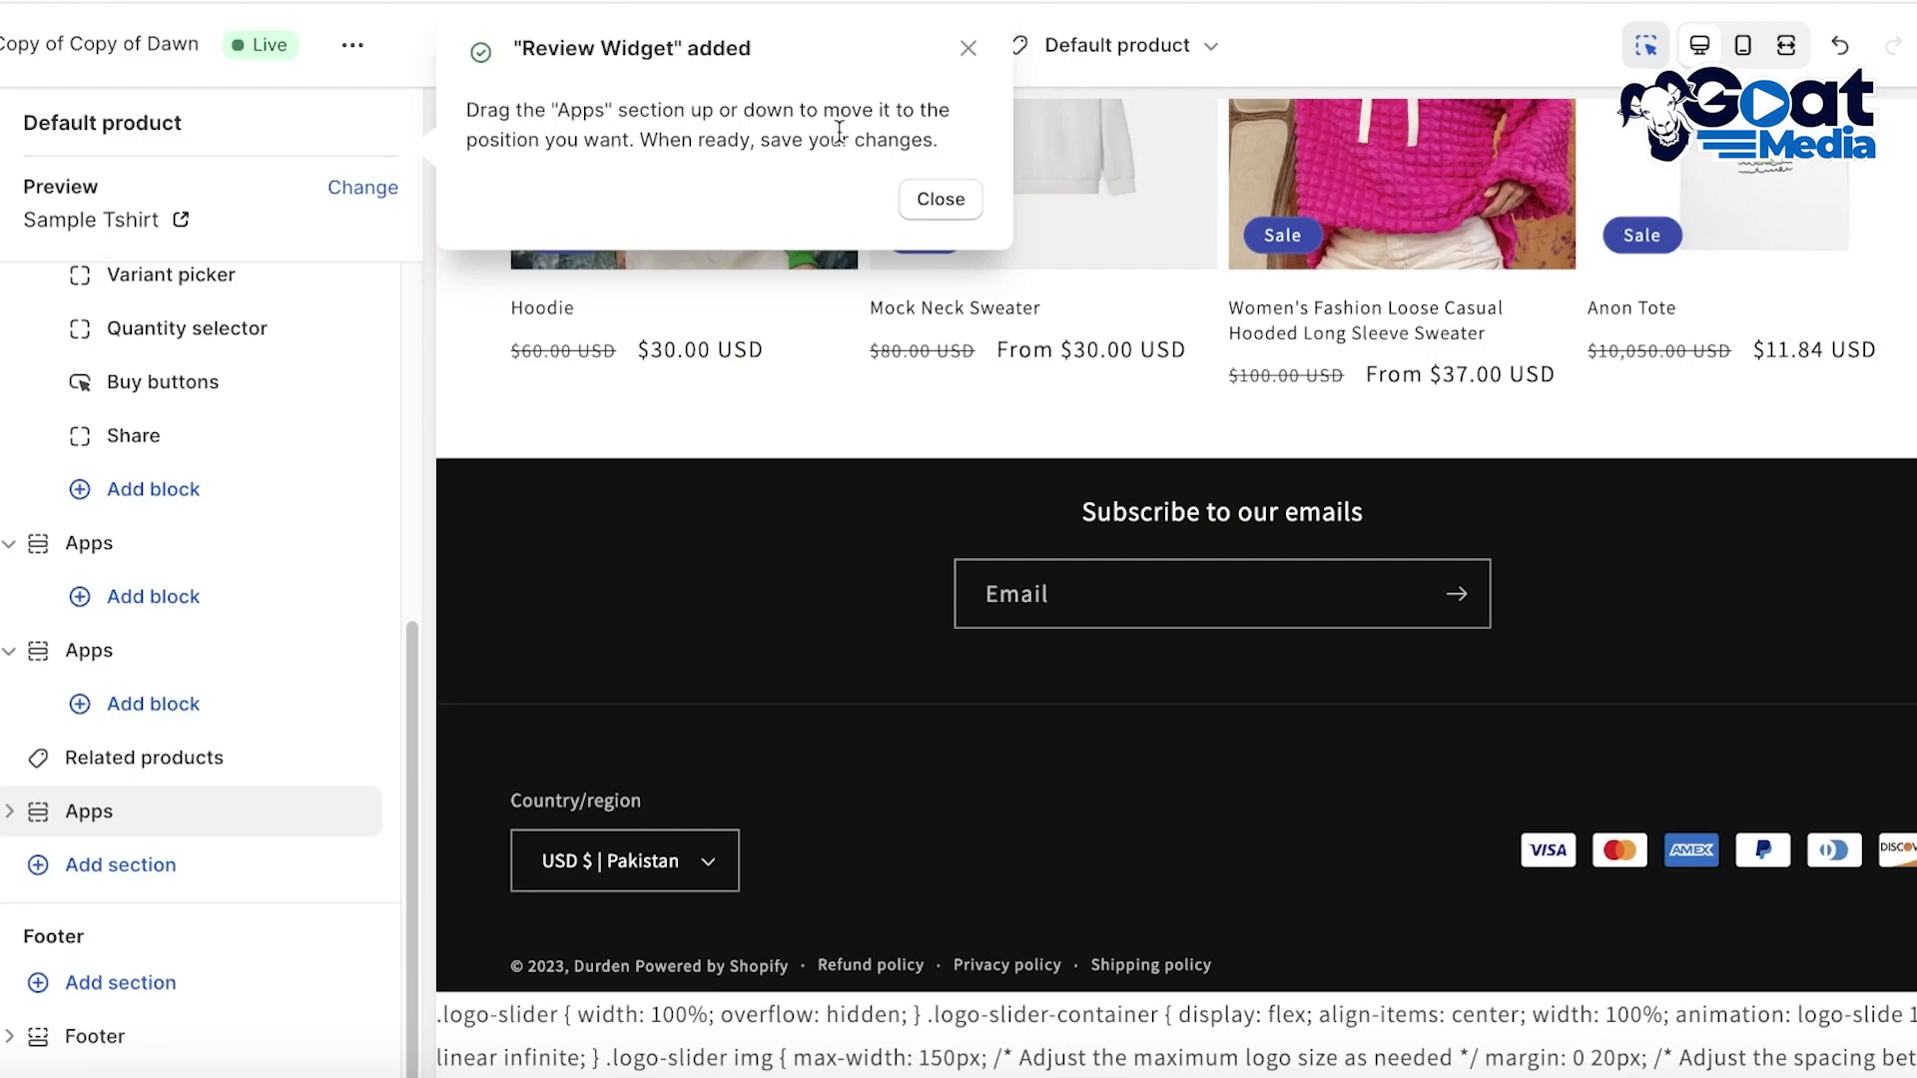
scroll(260, 284, up, 6)
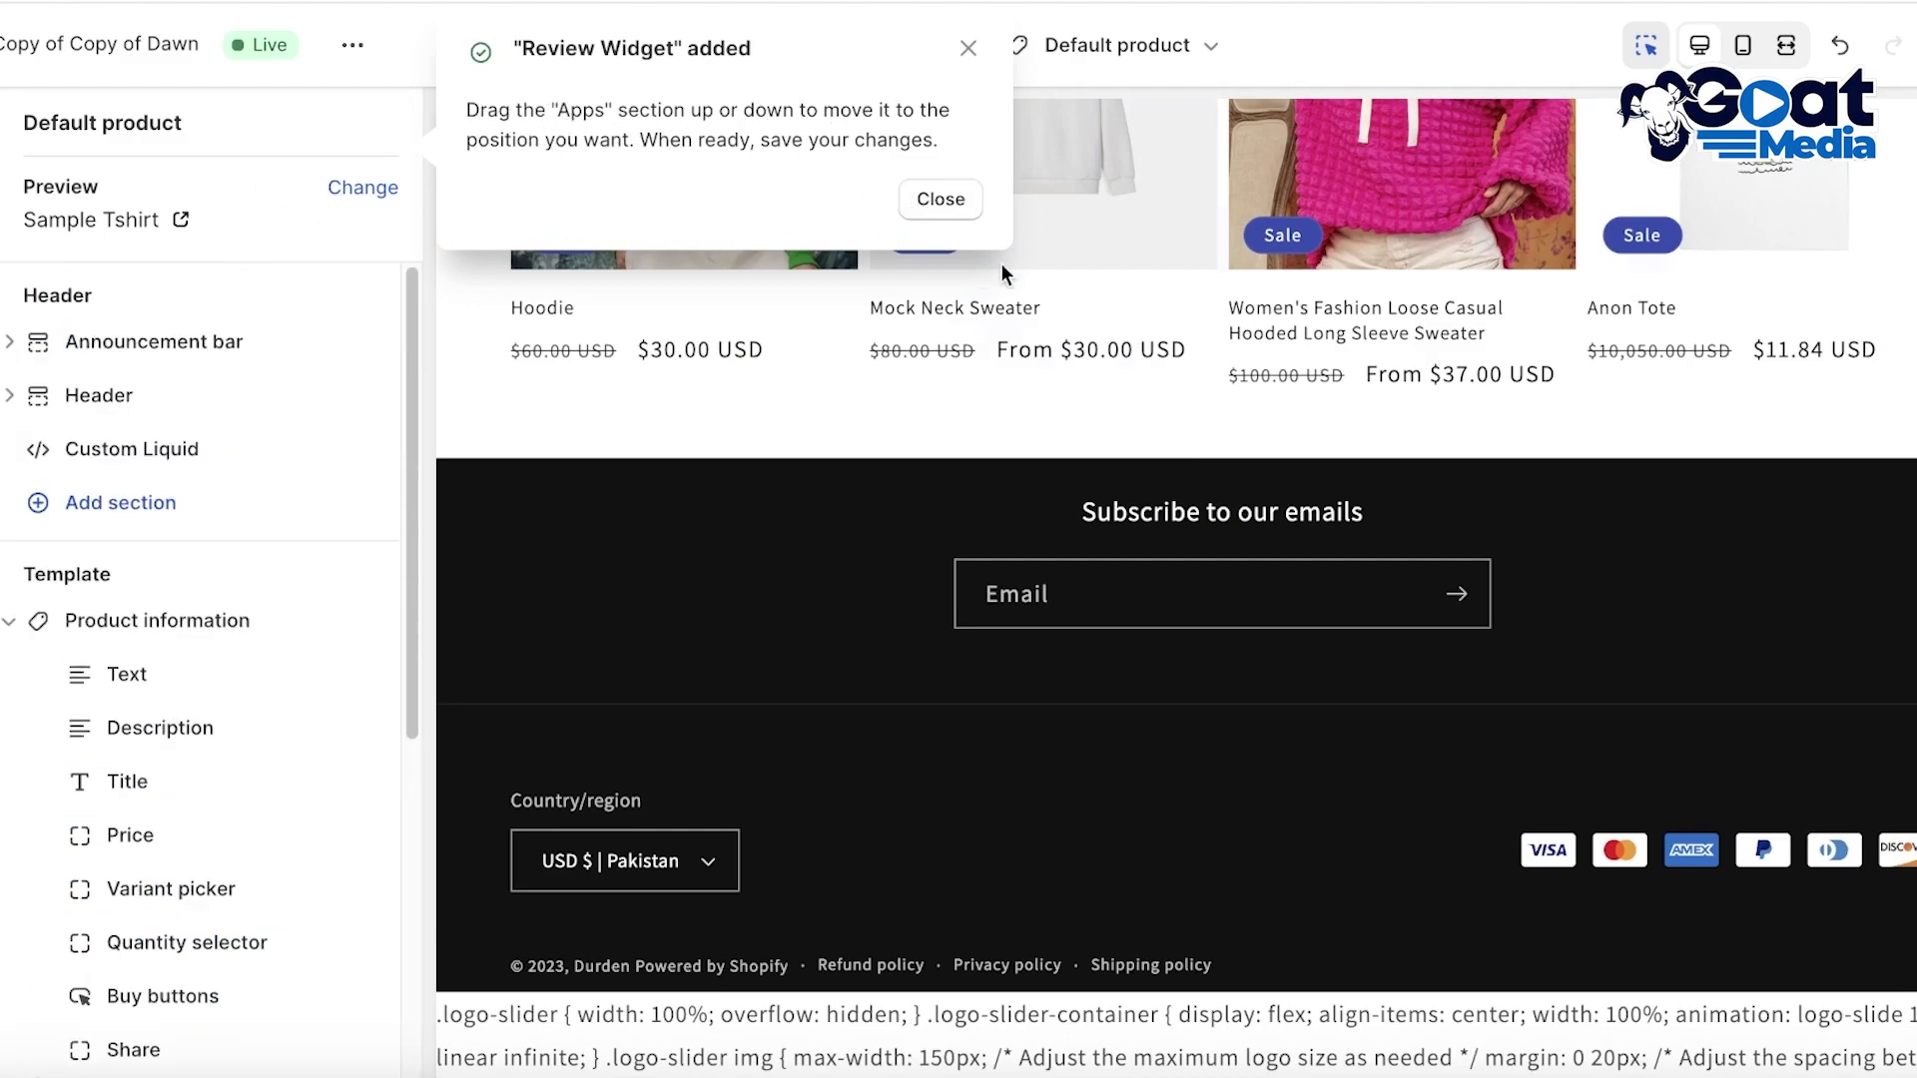
click(907, 205)
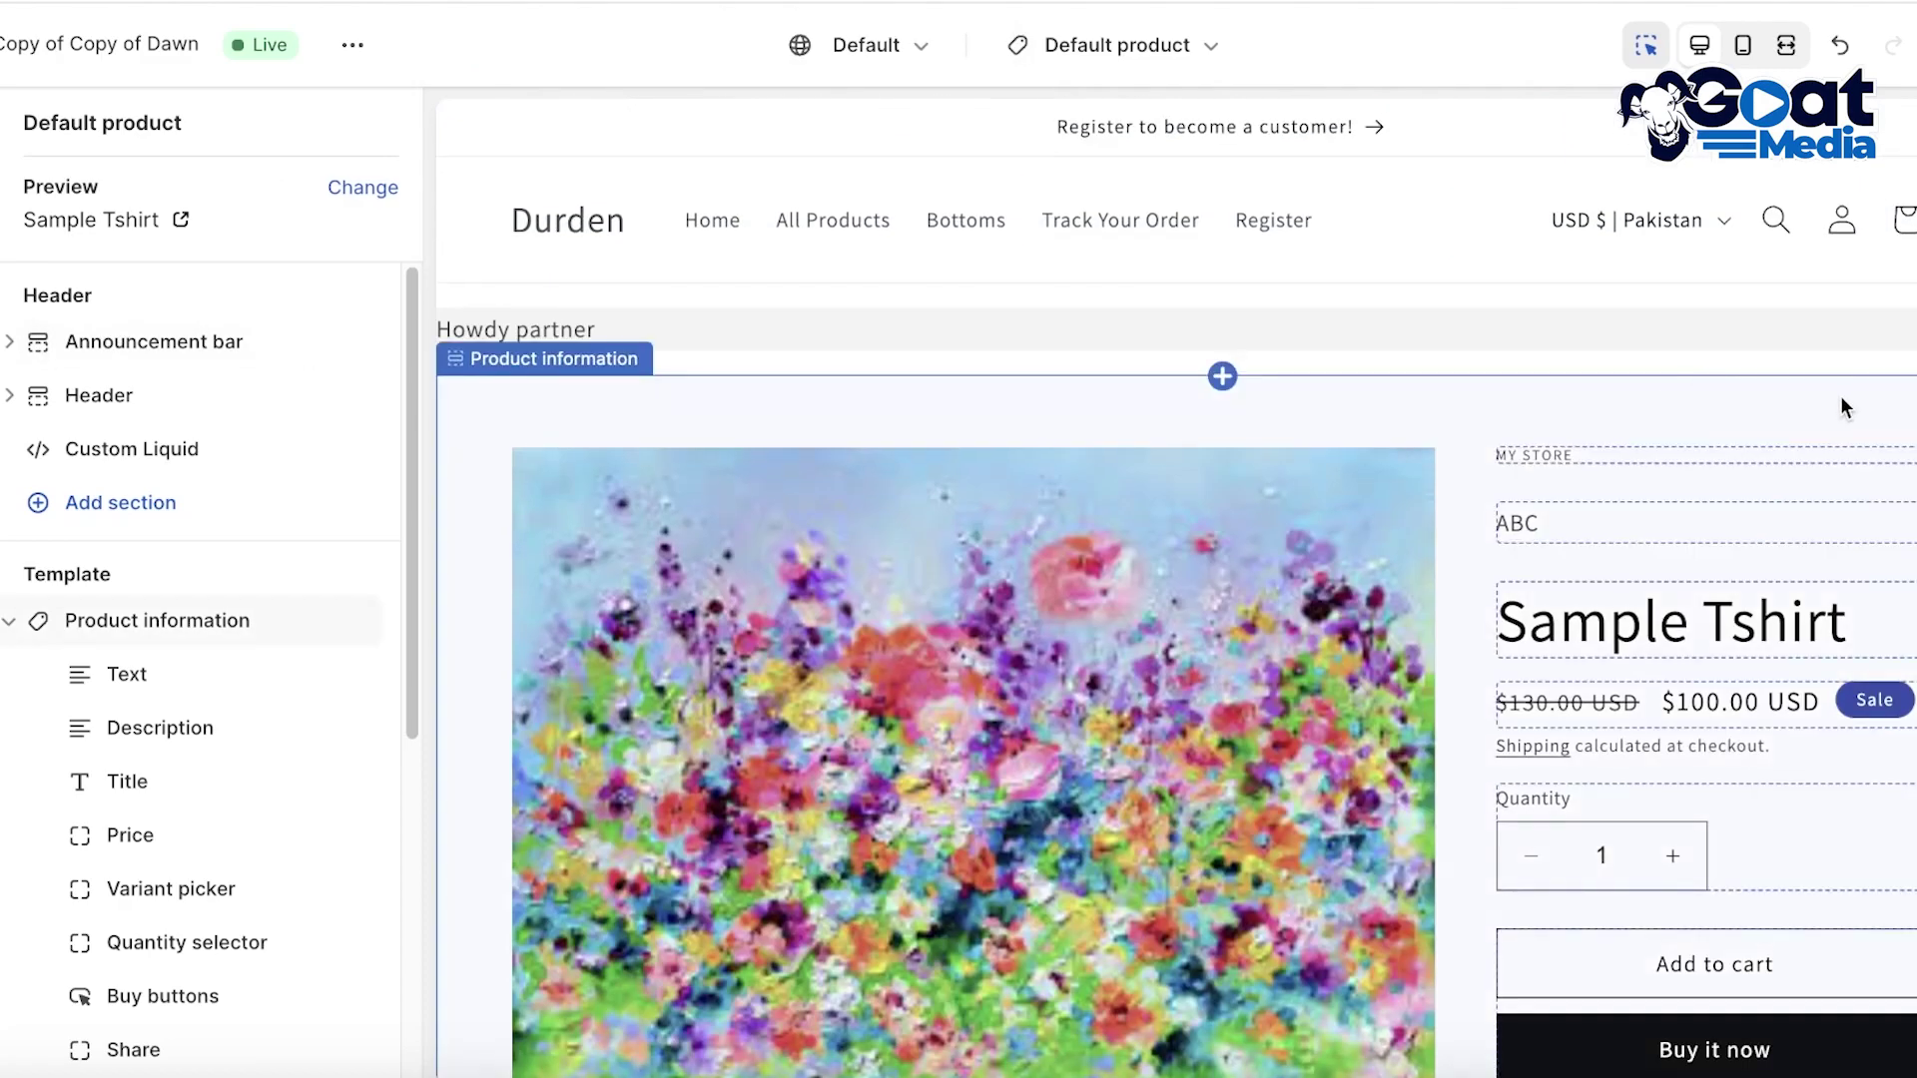
Step: Add the Judge.me Review Widget block to the first Apps section of the Default product template
scroll(139, 569, down, 4)
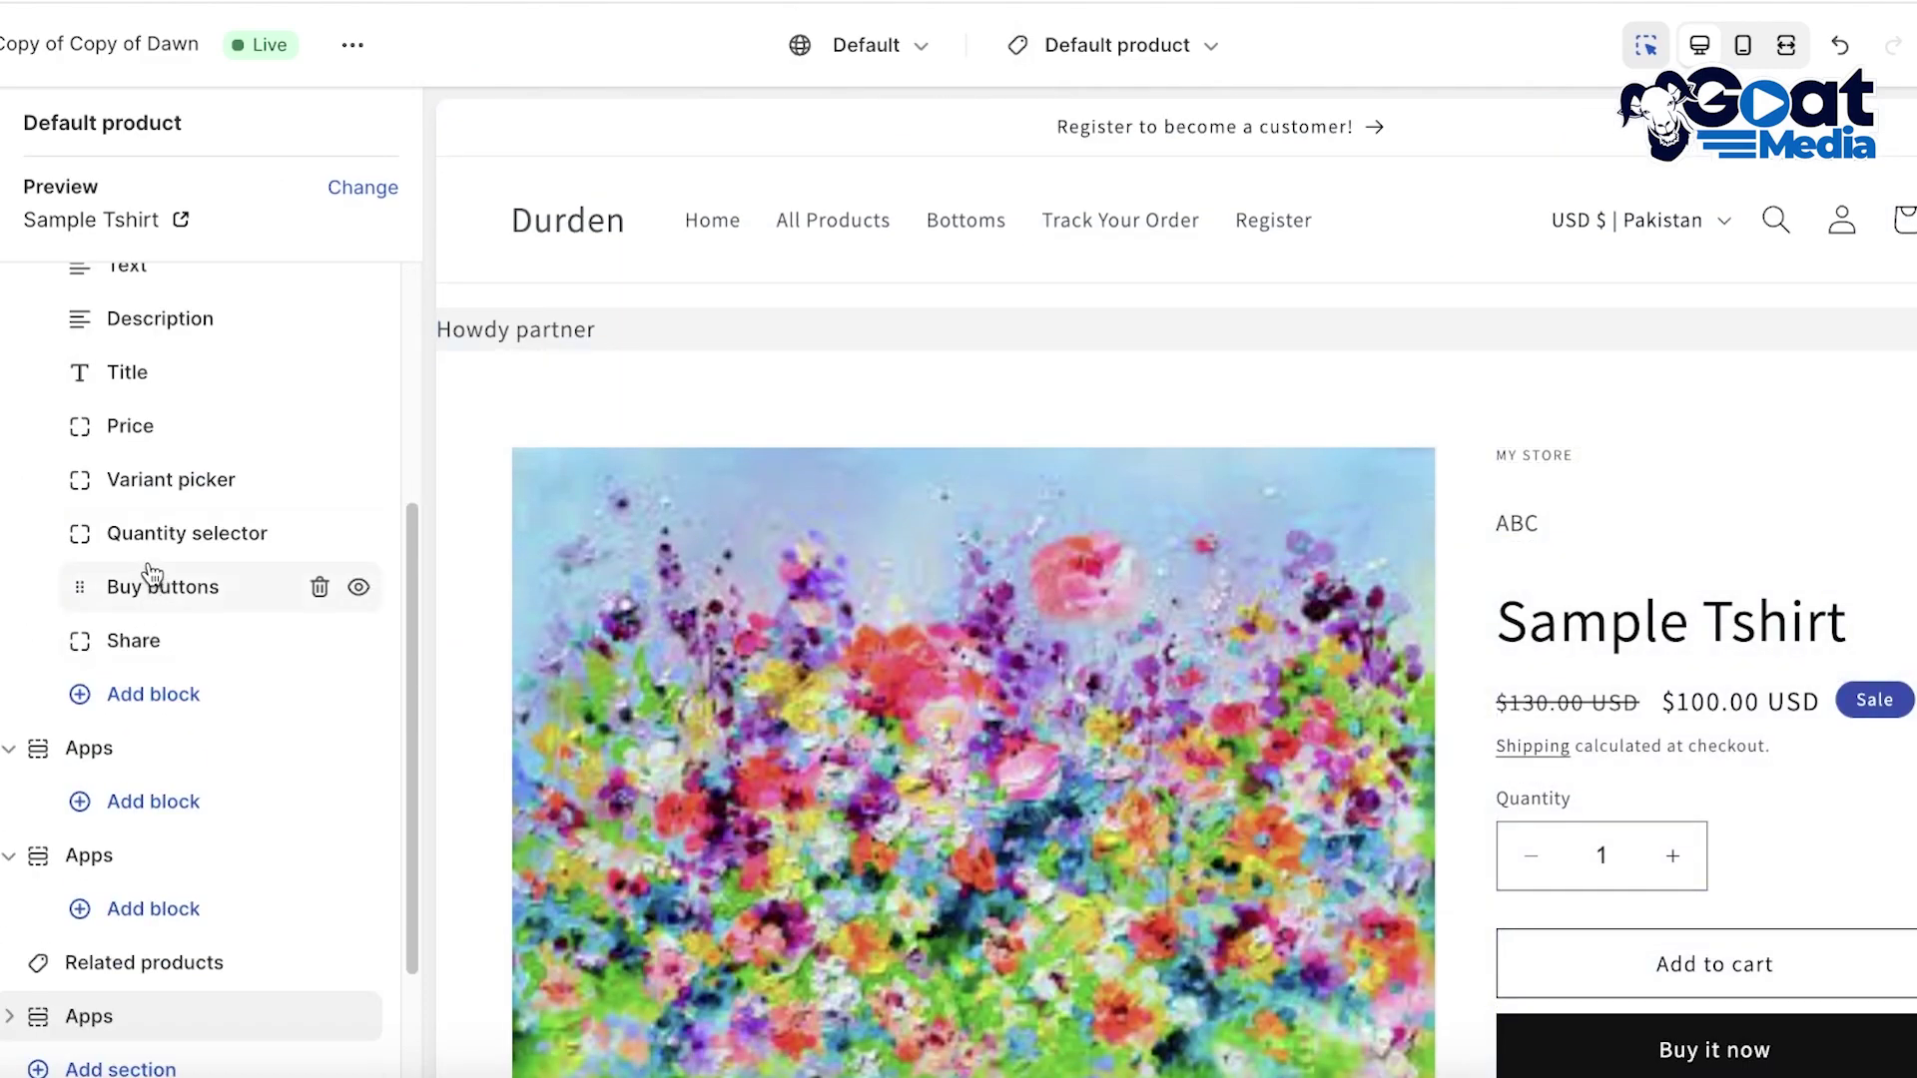
scroll(175, 698, up, 3)
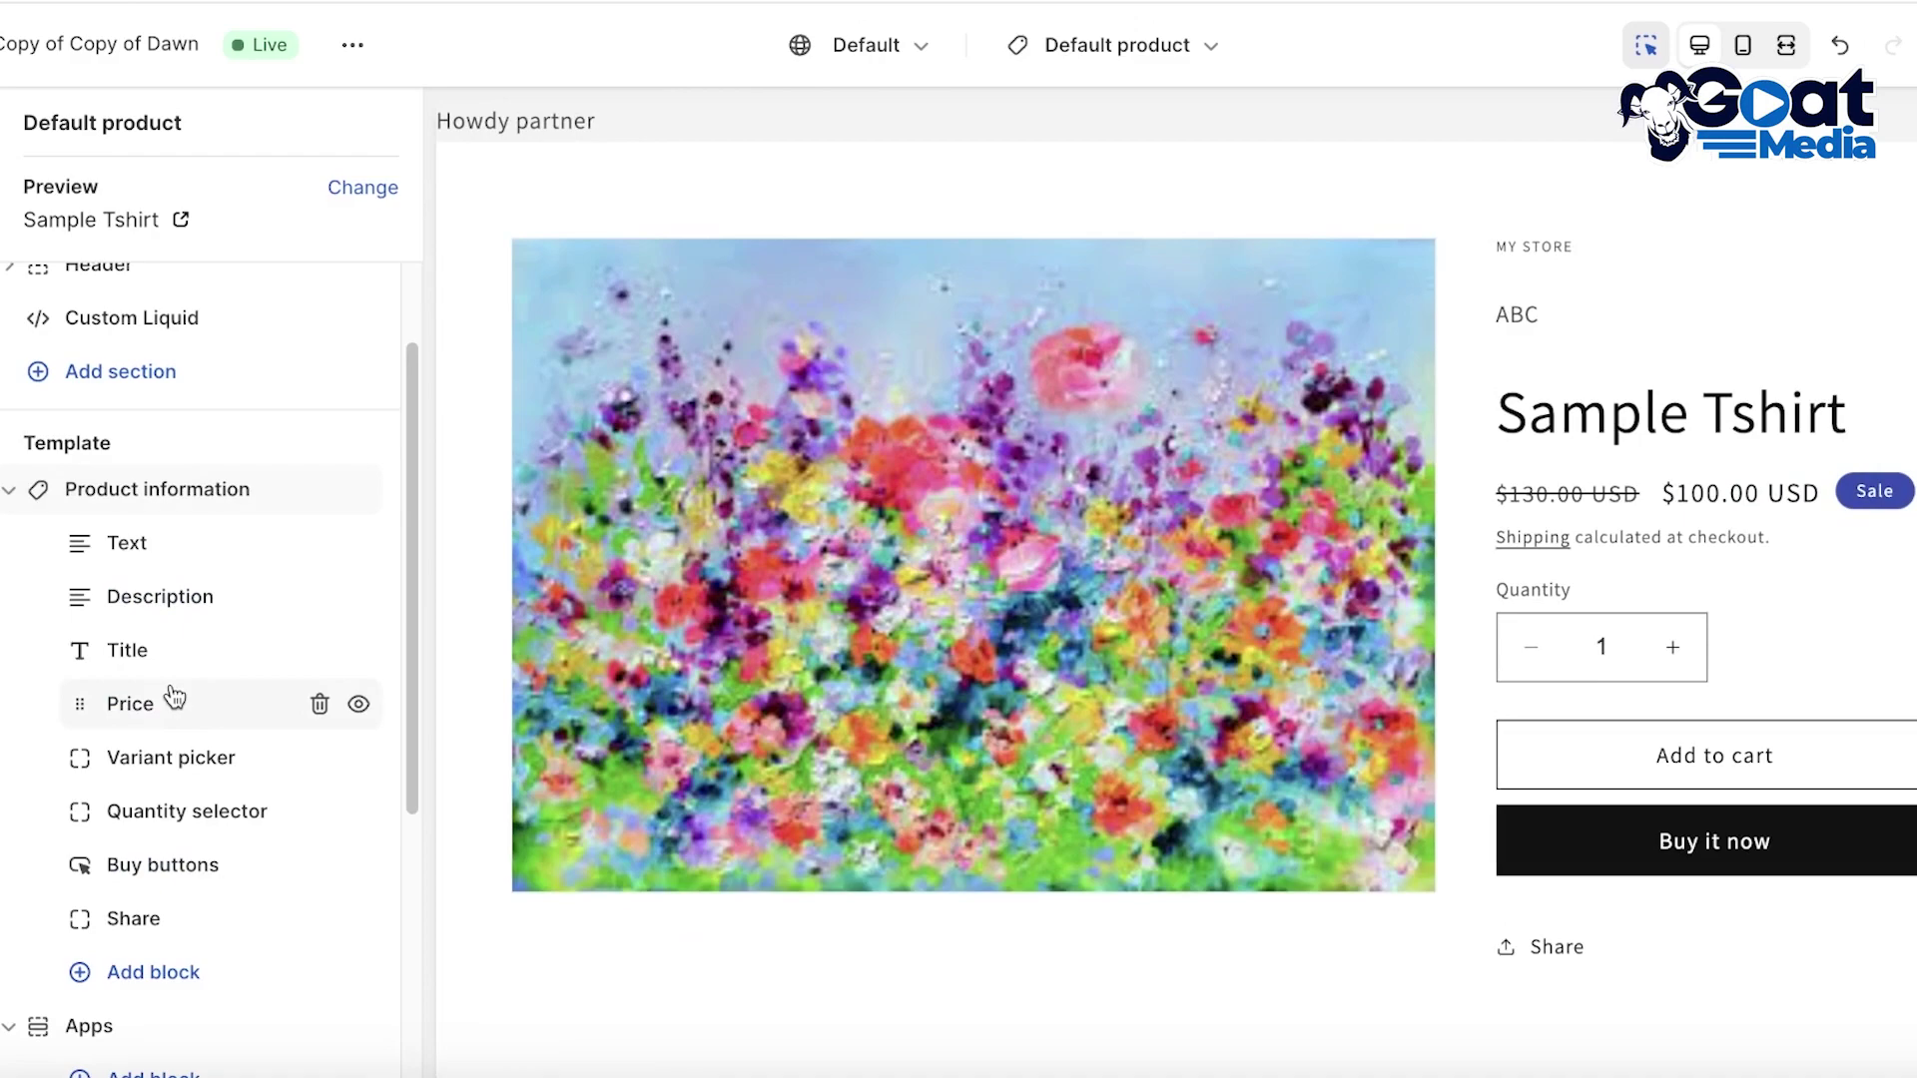
scroll(171, 719, down, 5)
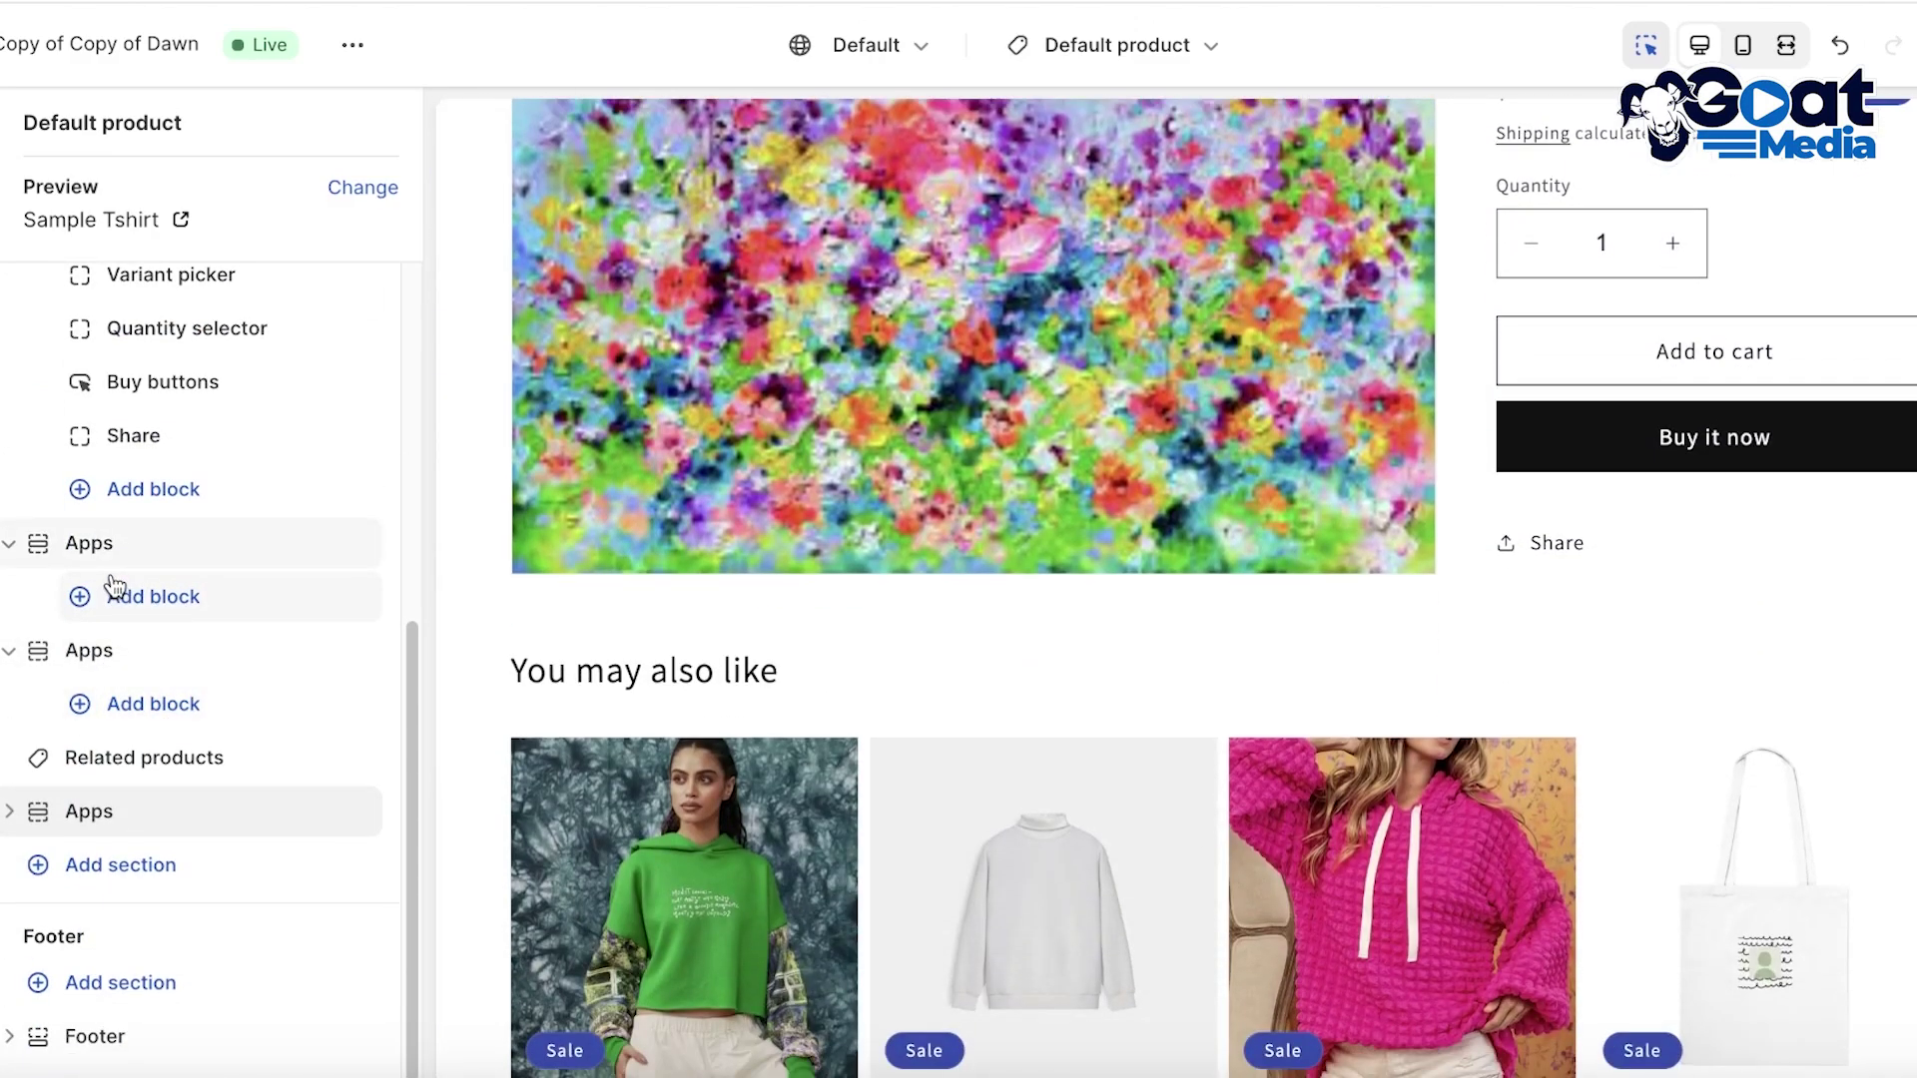
click(116, 595)
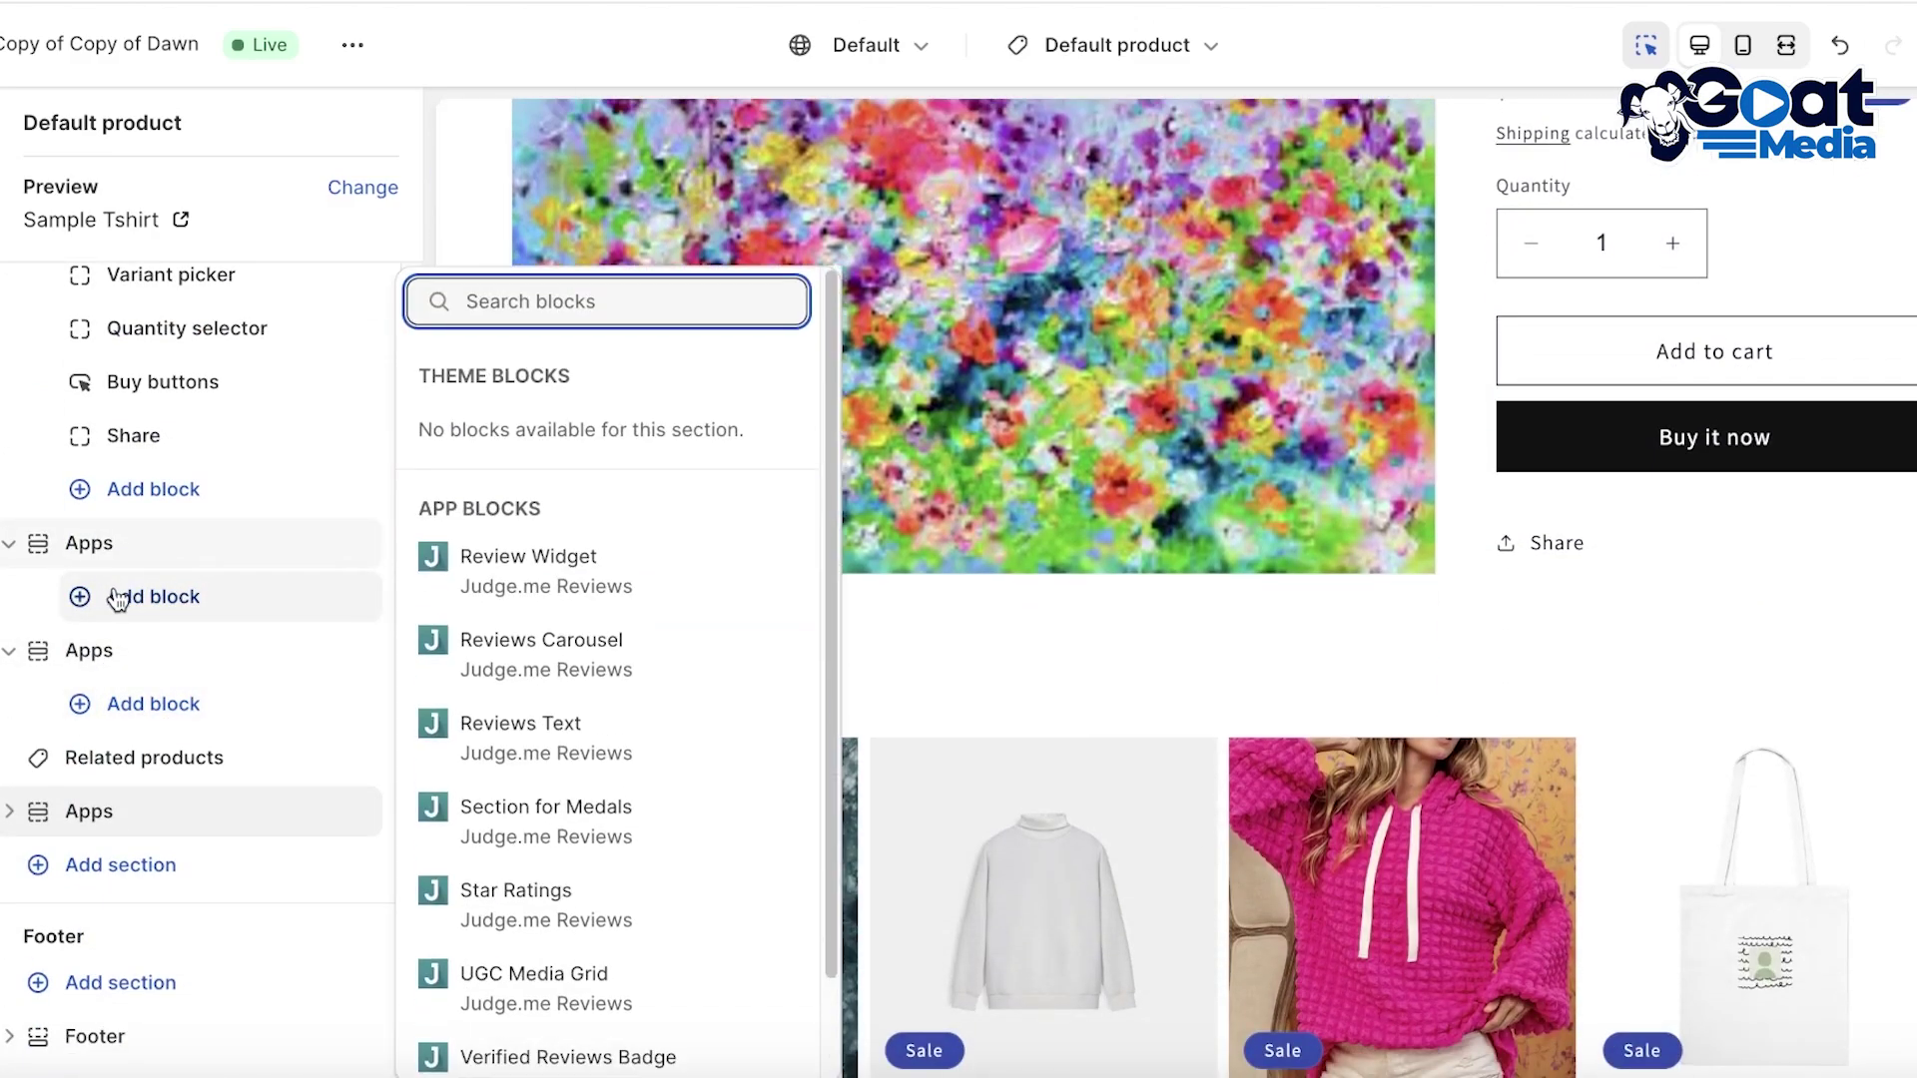
scroll(493, 633, down, 2)
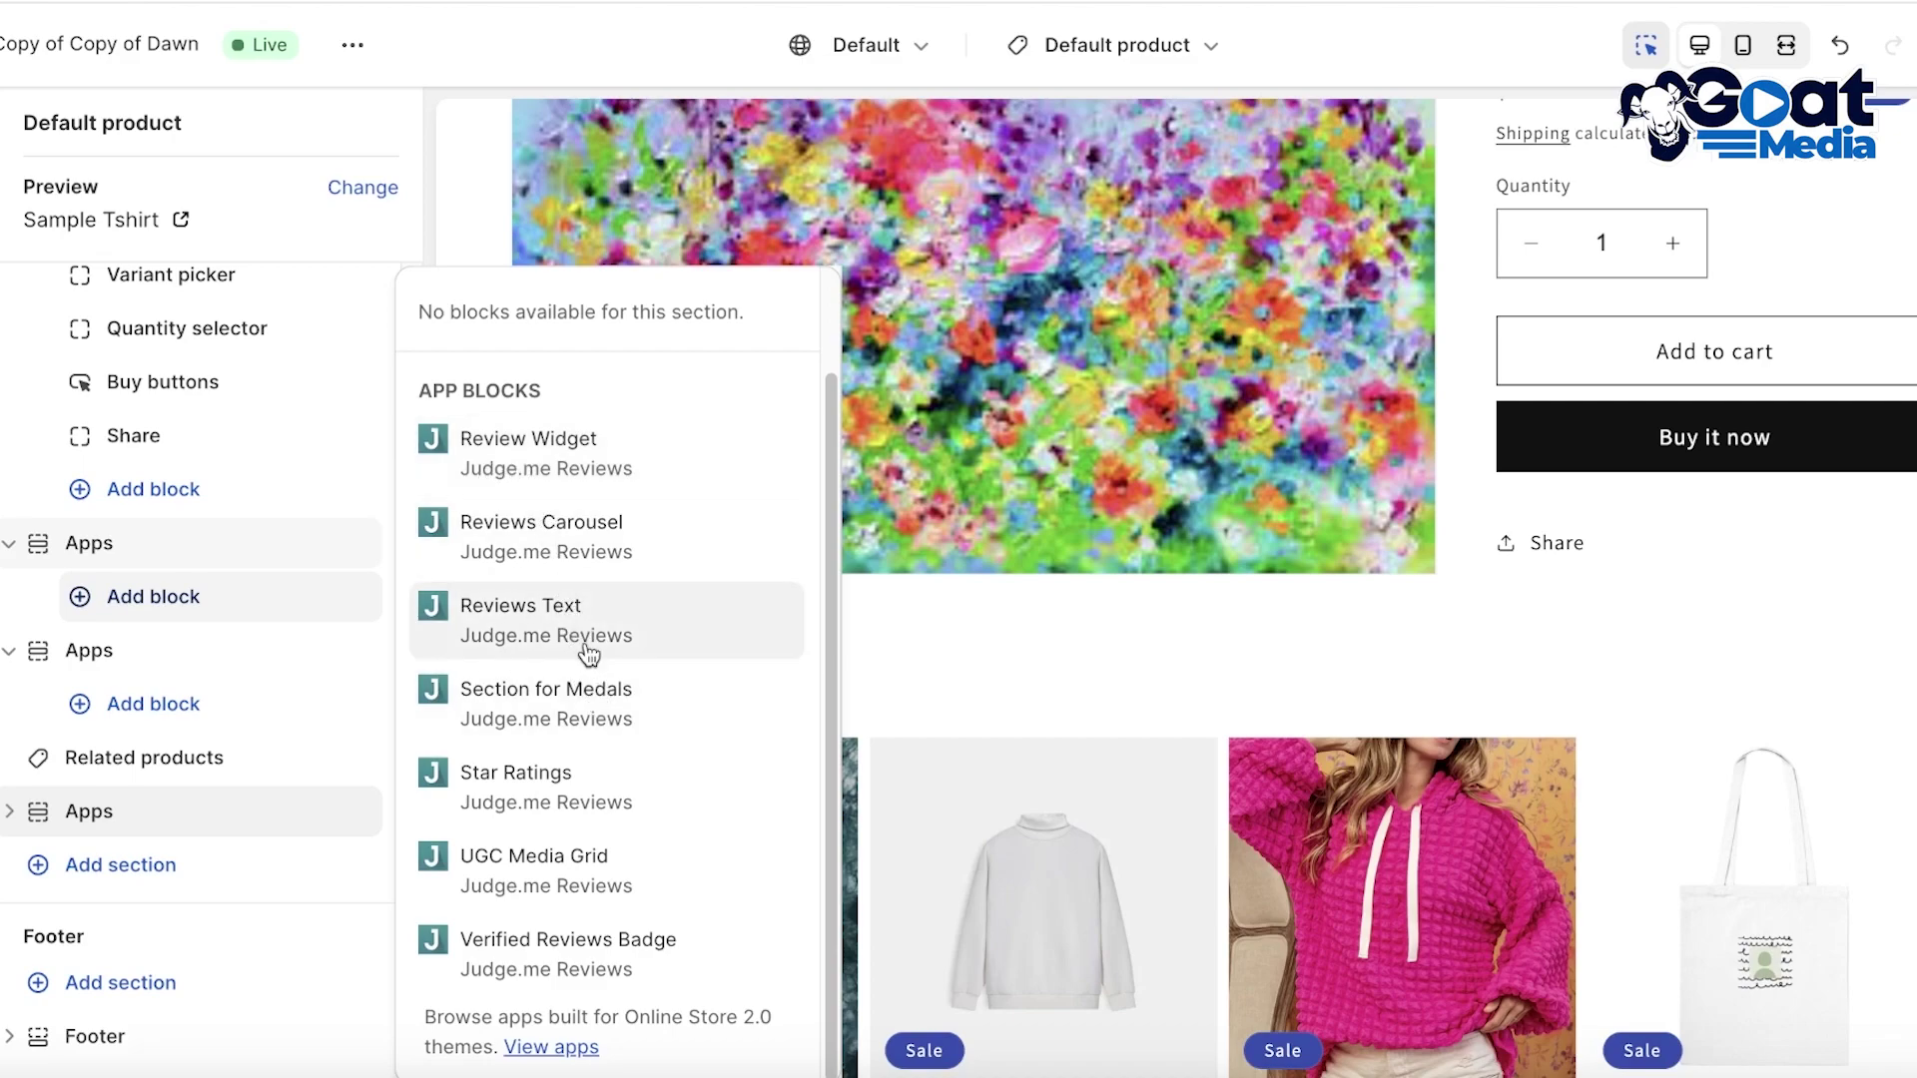
click(559, 455)
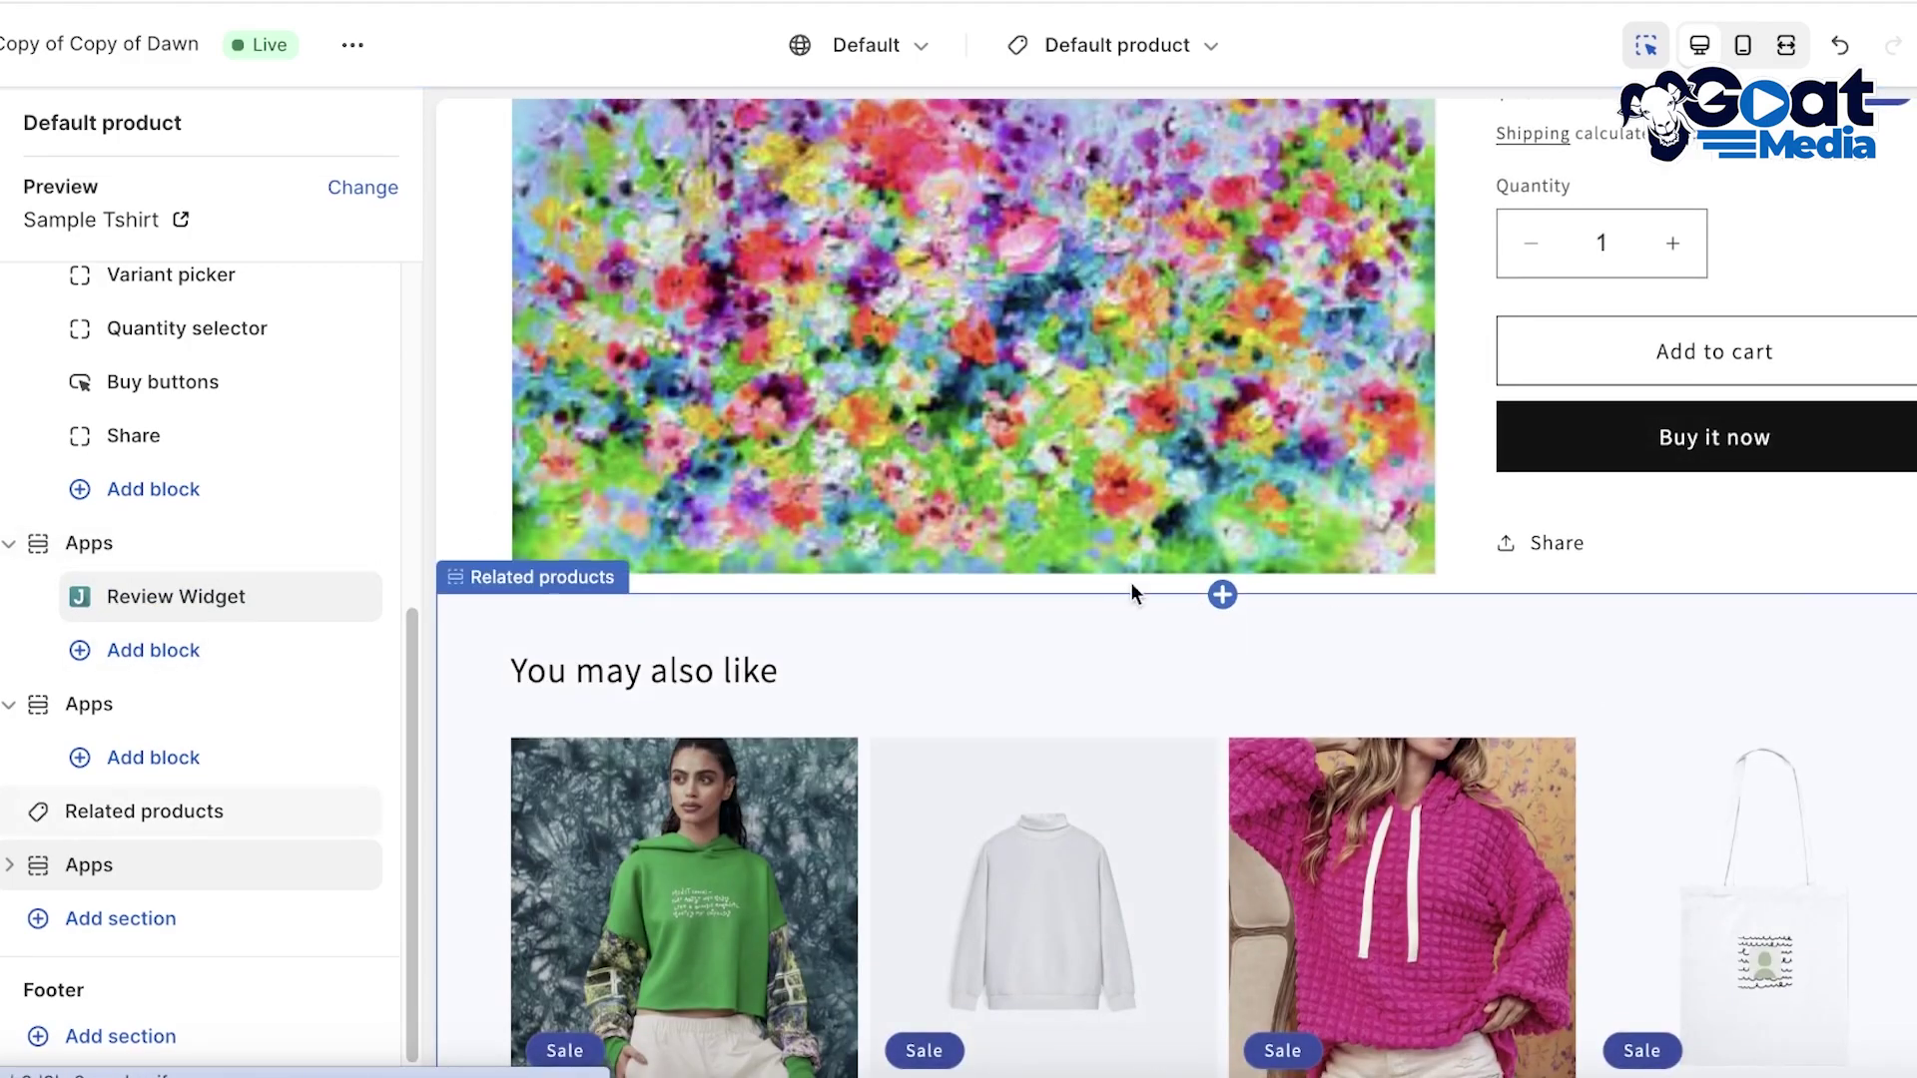
Step: Examine the settings and options of the Review Widget block in the first Apps section
scroll(1185, 599, up, 3)
scroll(1118, 577, down, 6)
click(190, 604)
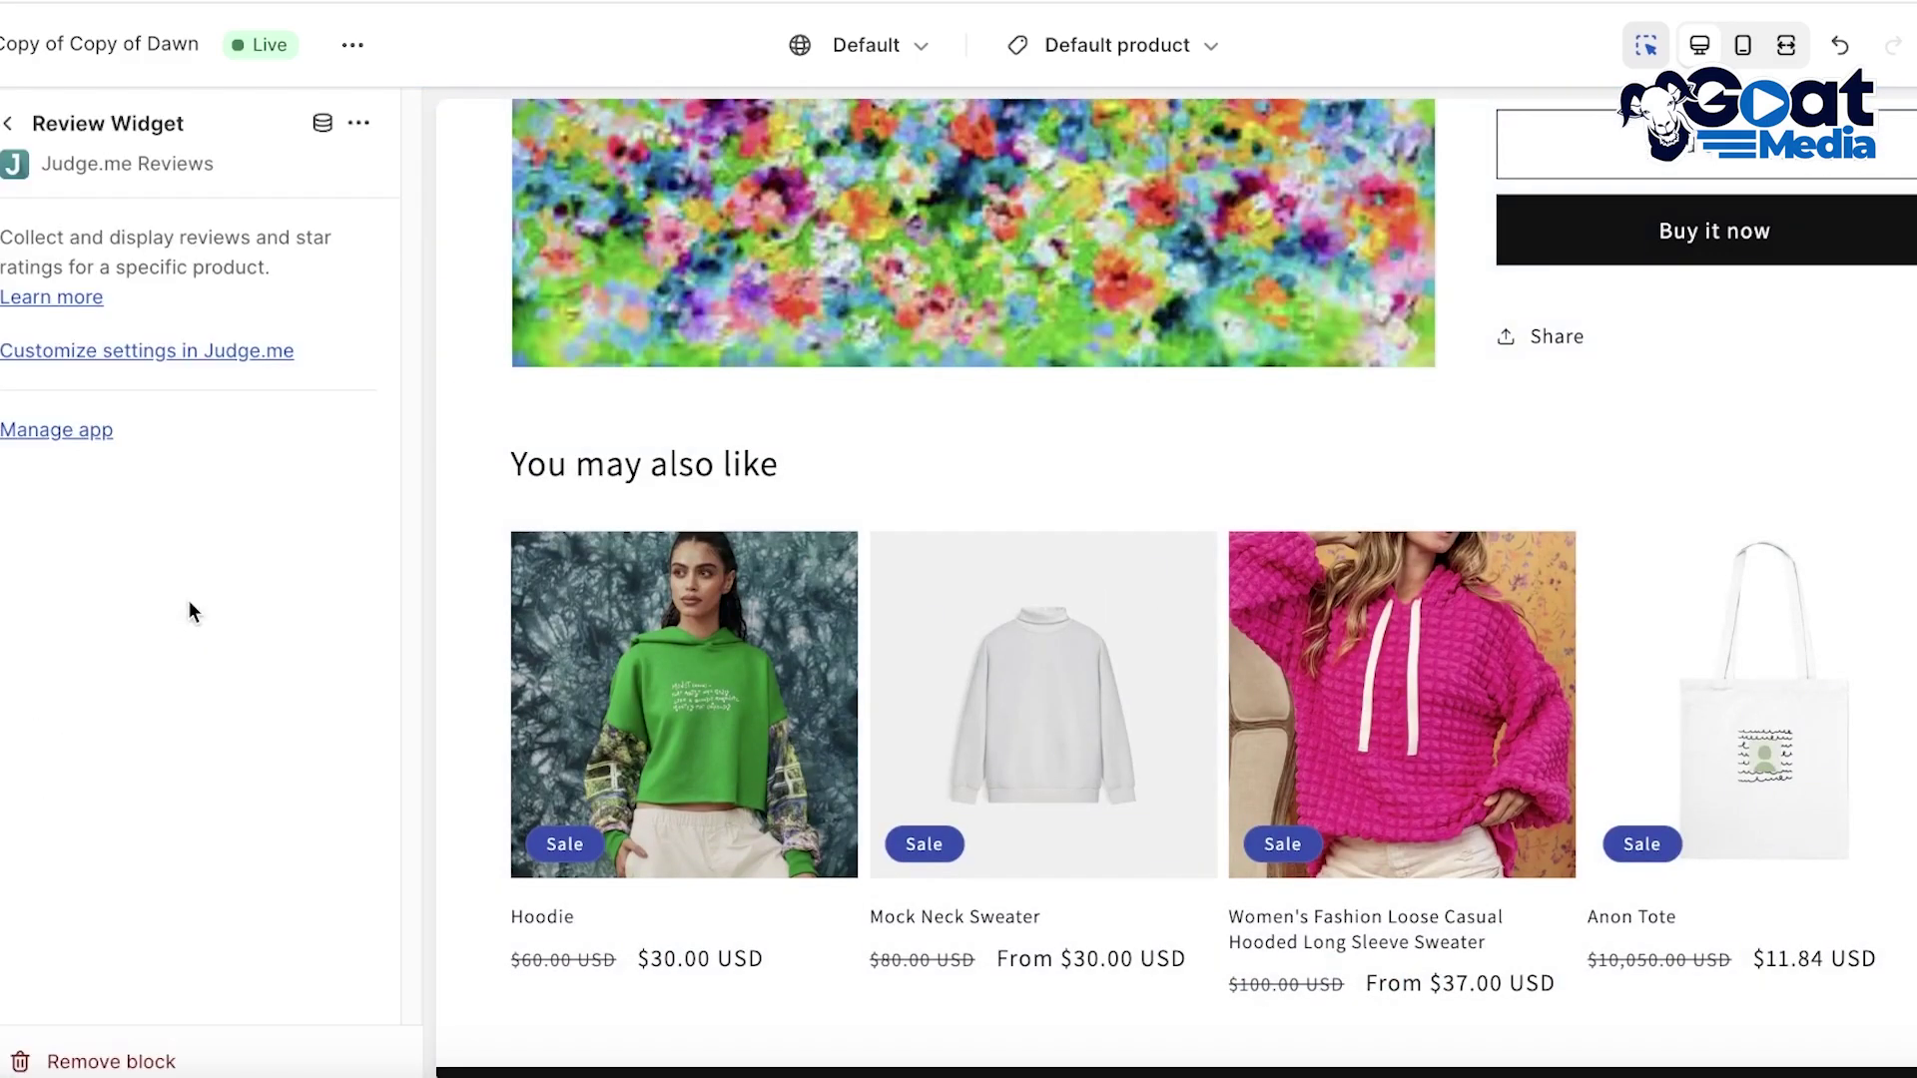
click(359, 123)
click(7, 123)
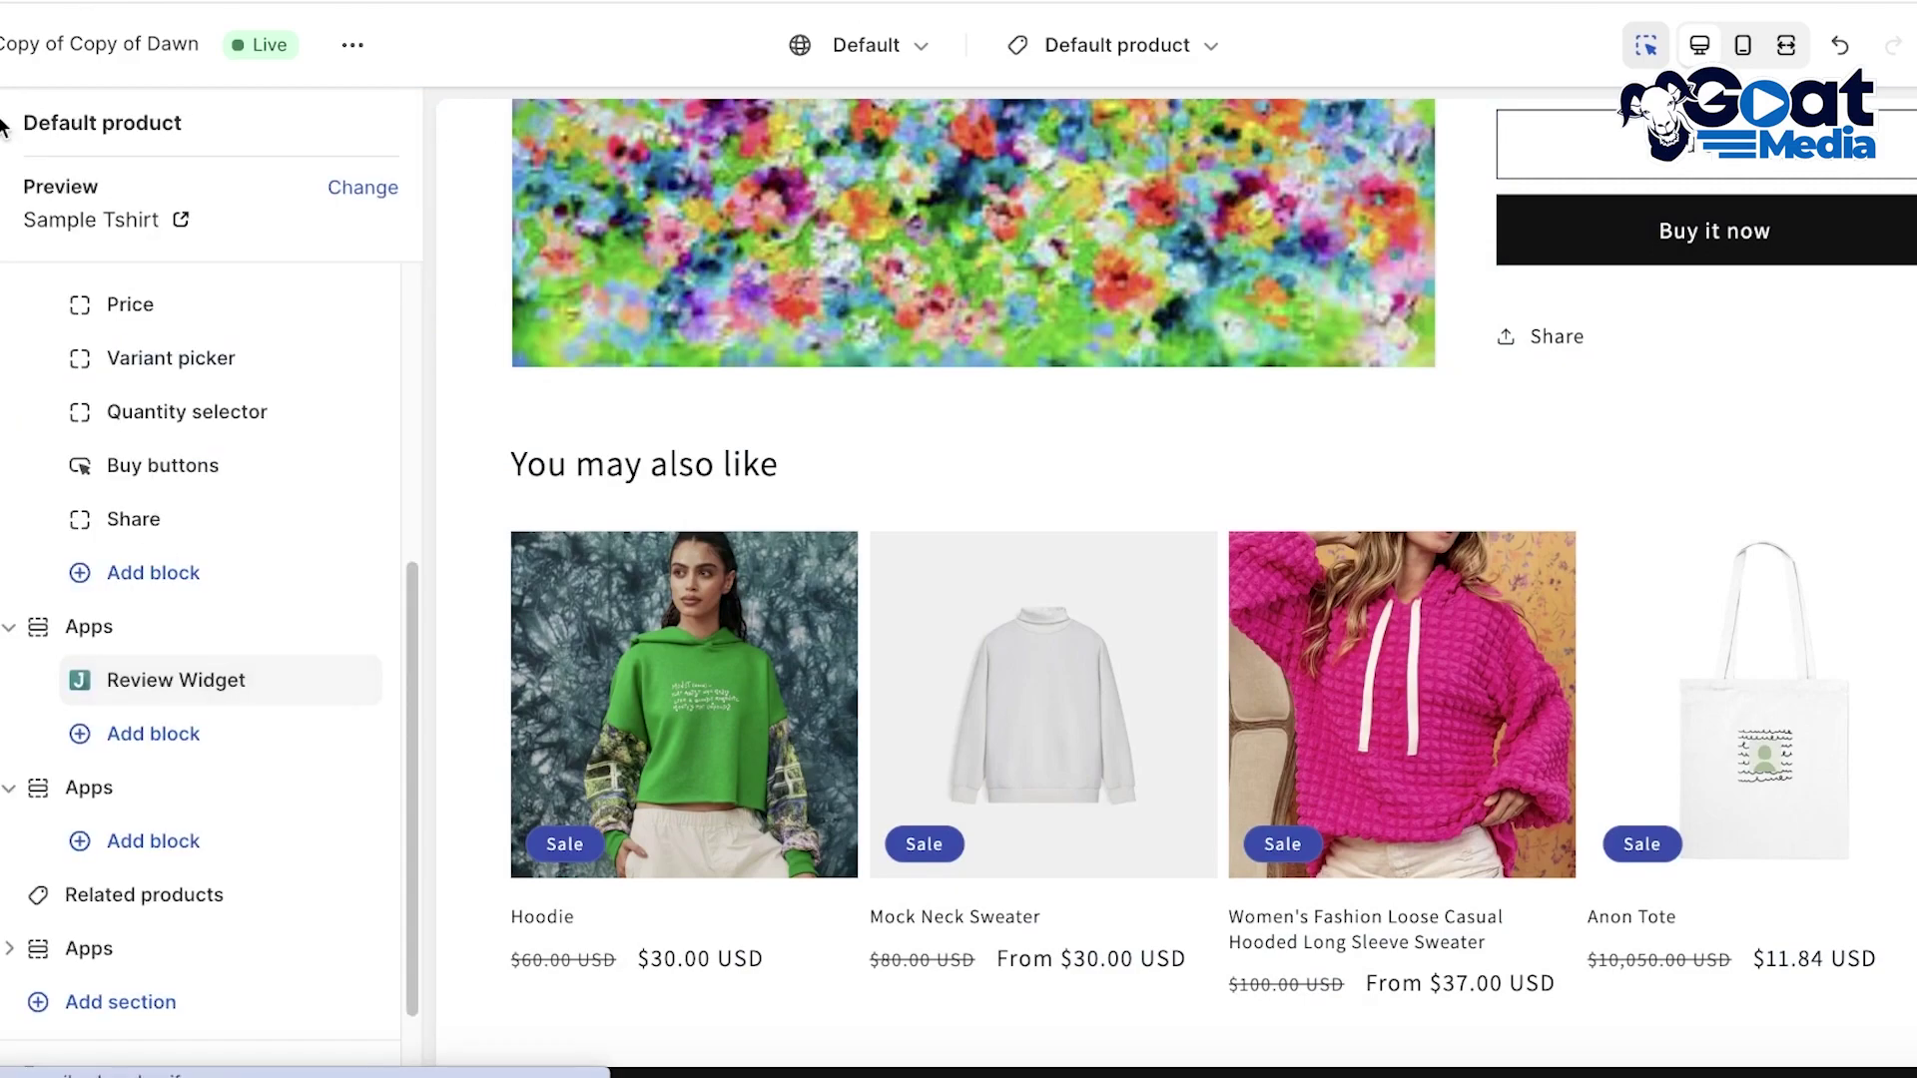
click(189, 574)
scroll(1384, 739, down, 6)
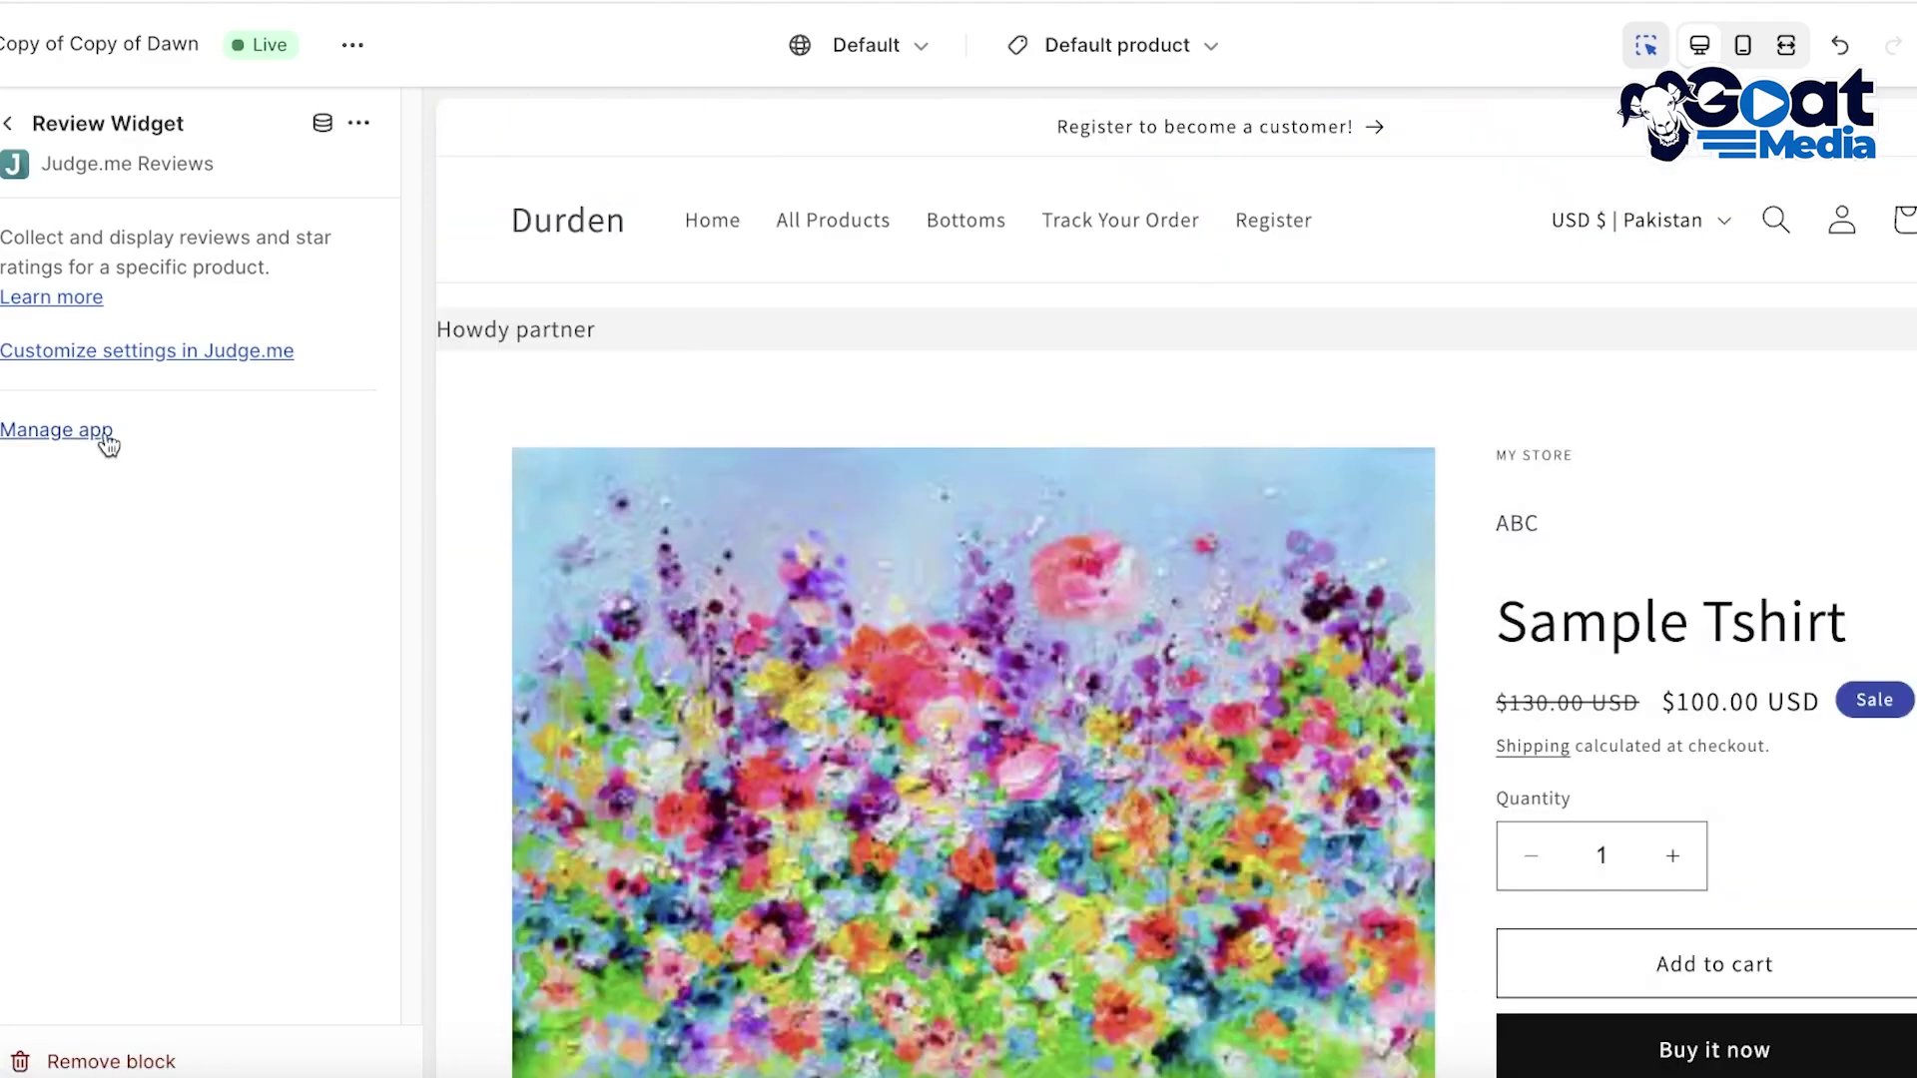
click(24, 119)
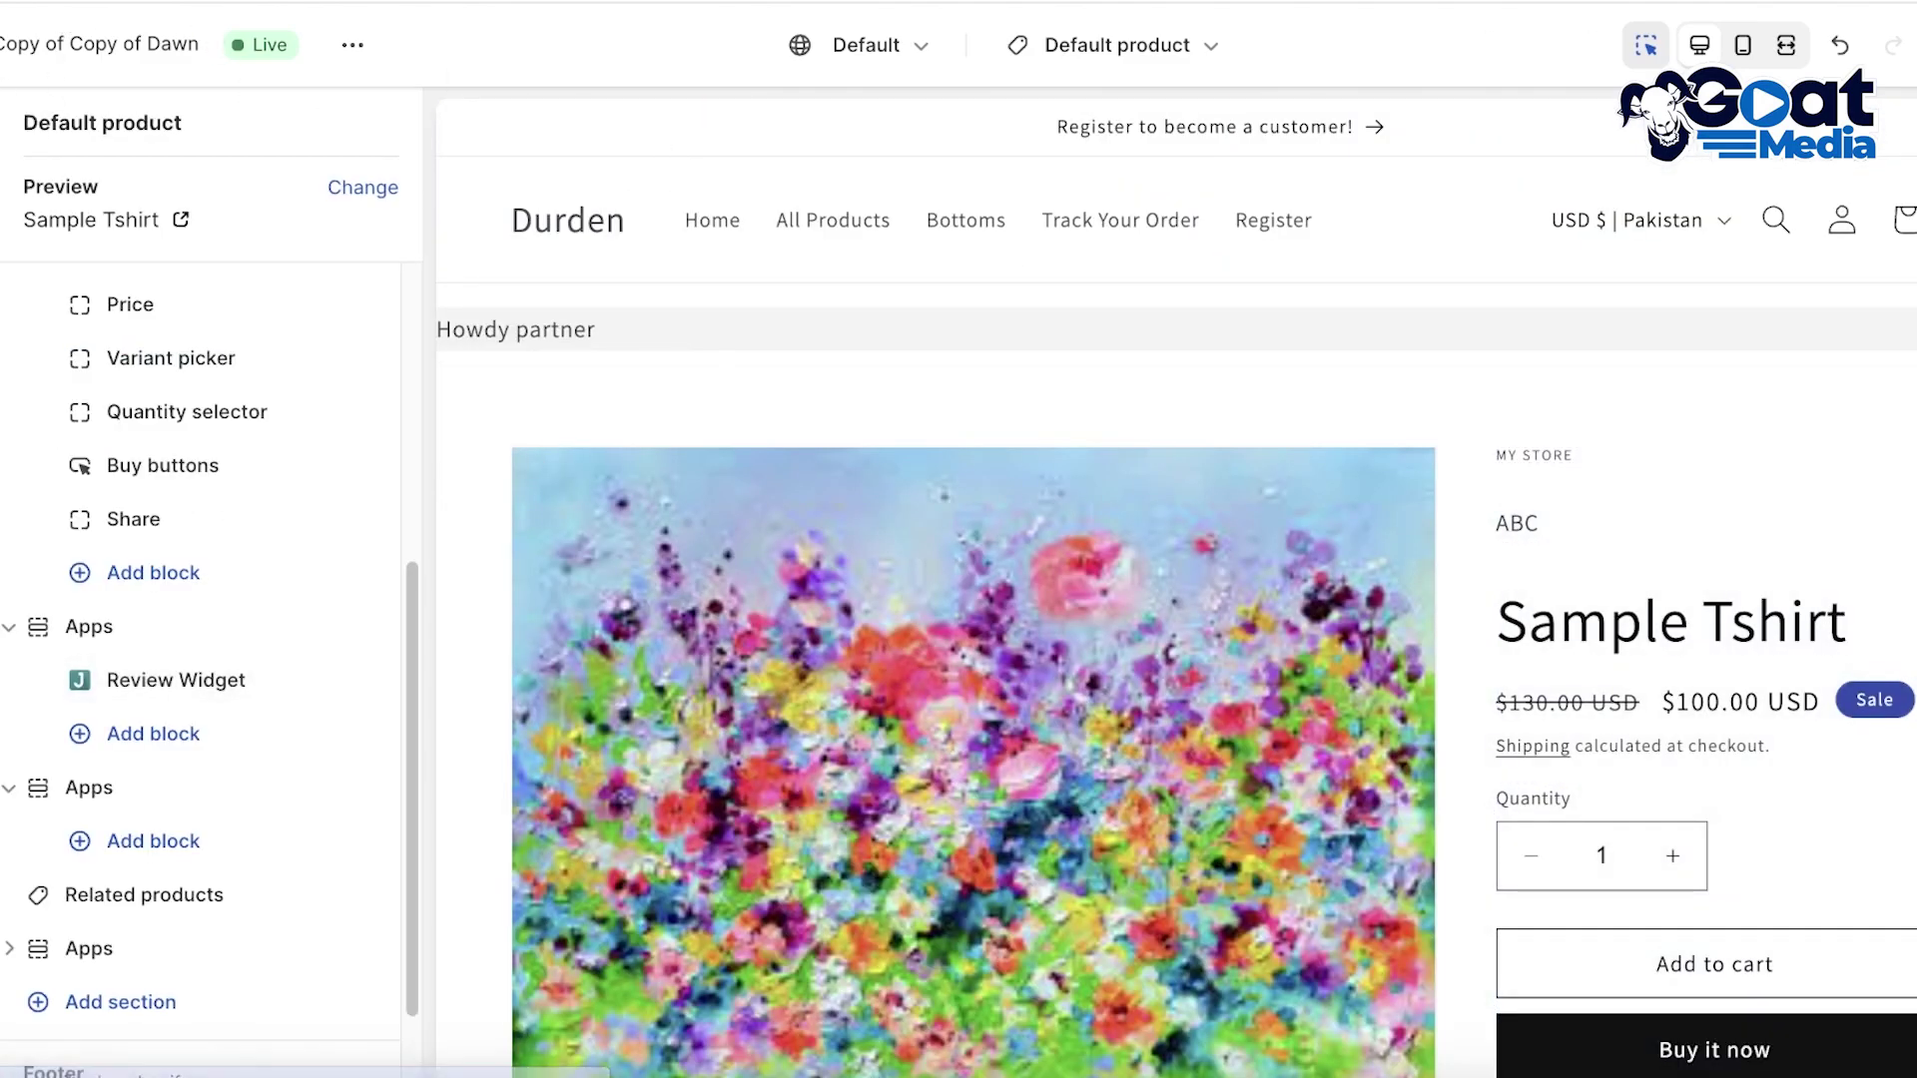
Step: Reload the theme editor and switch to the gem-backup-default product template
key(super+r)
click(1098, 376)
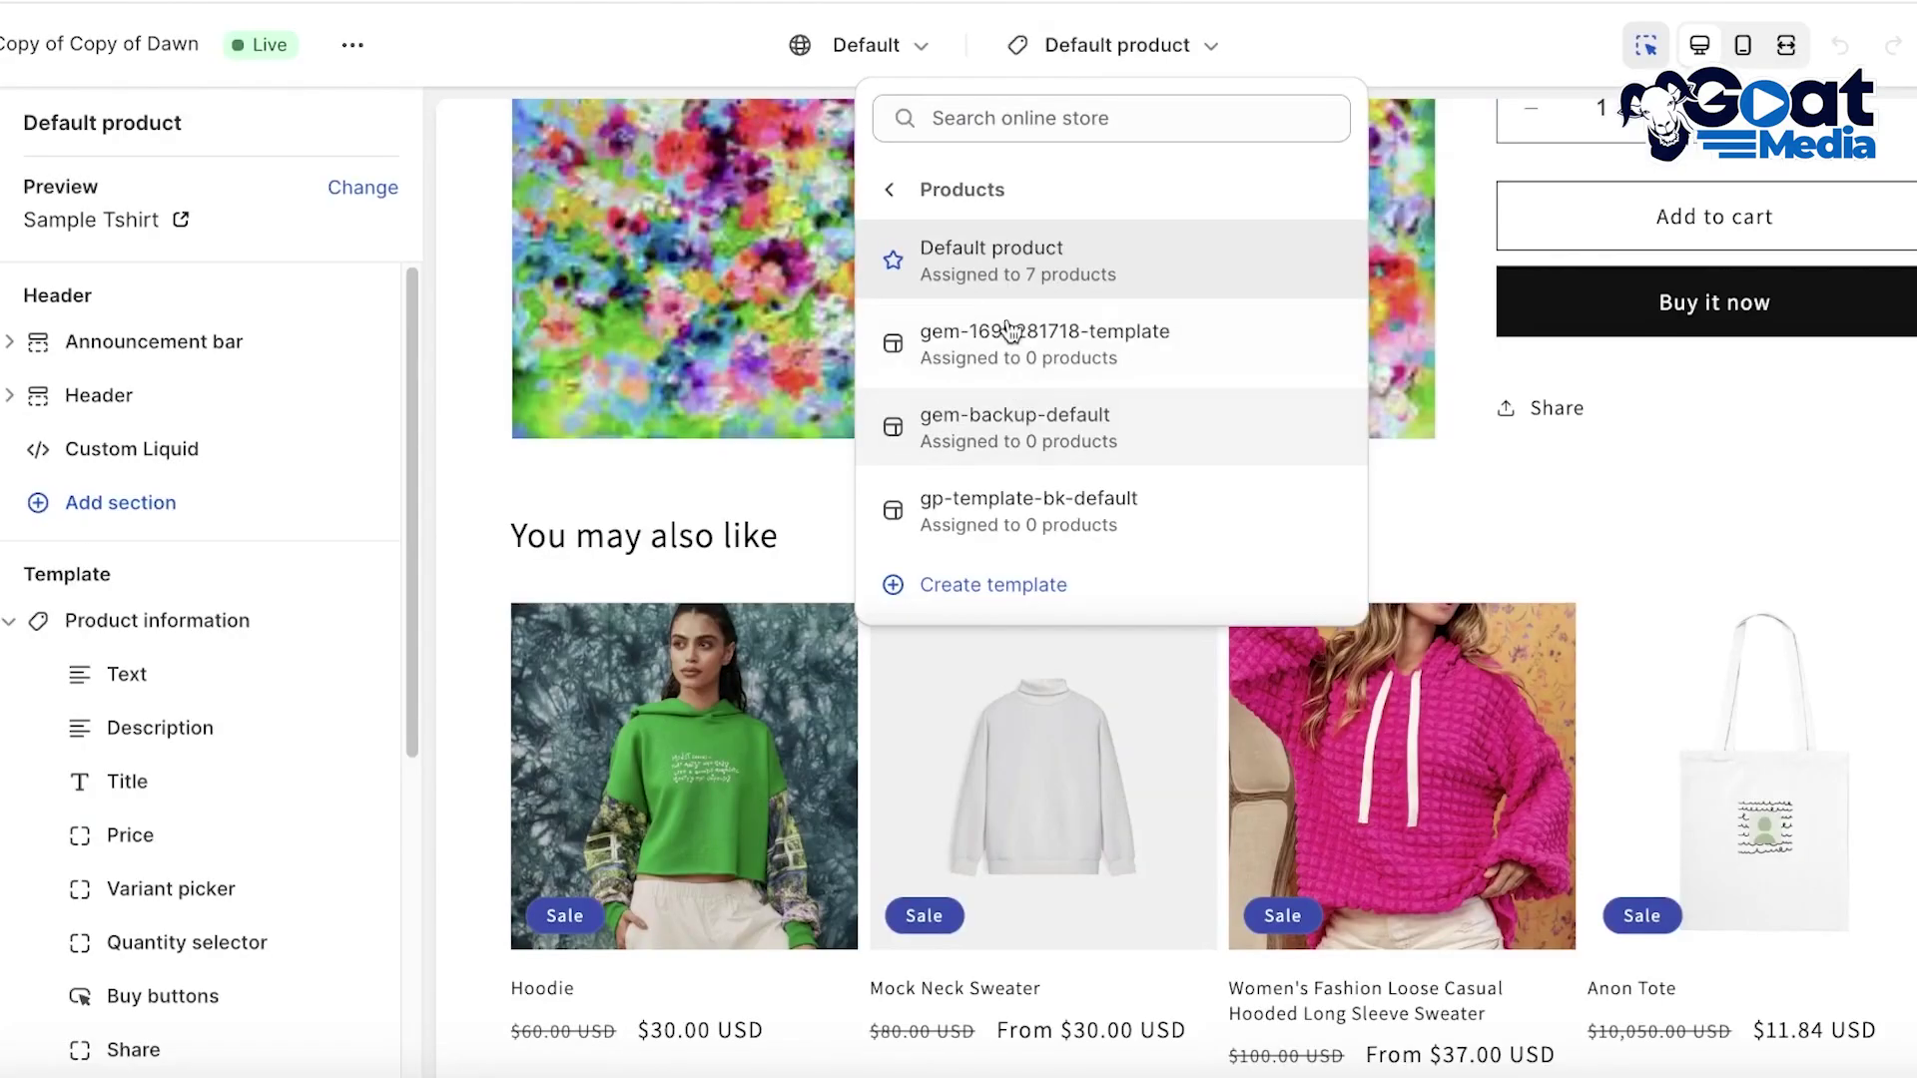
click(1013, 469)
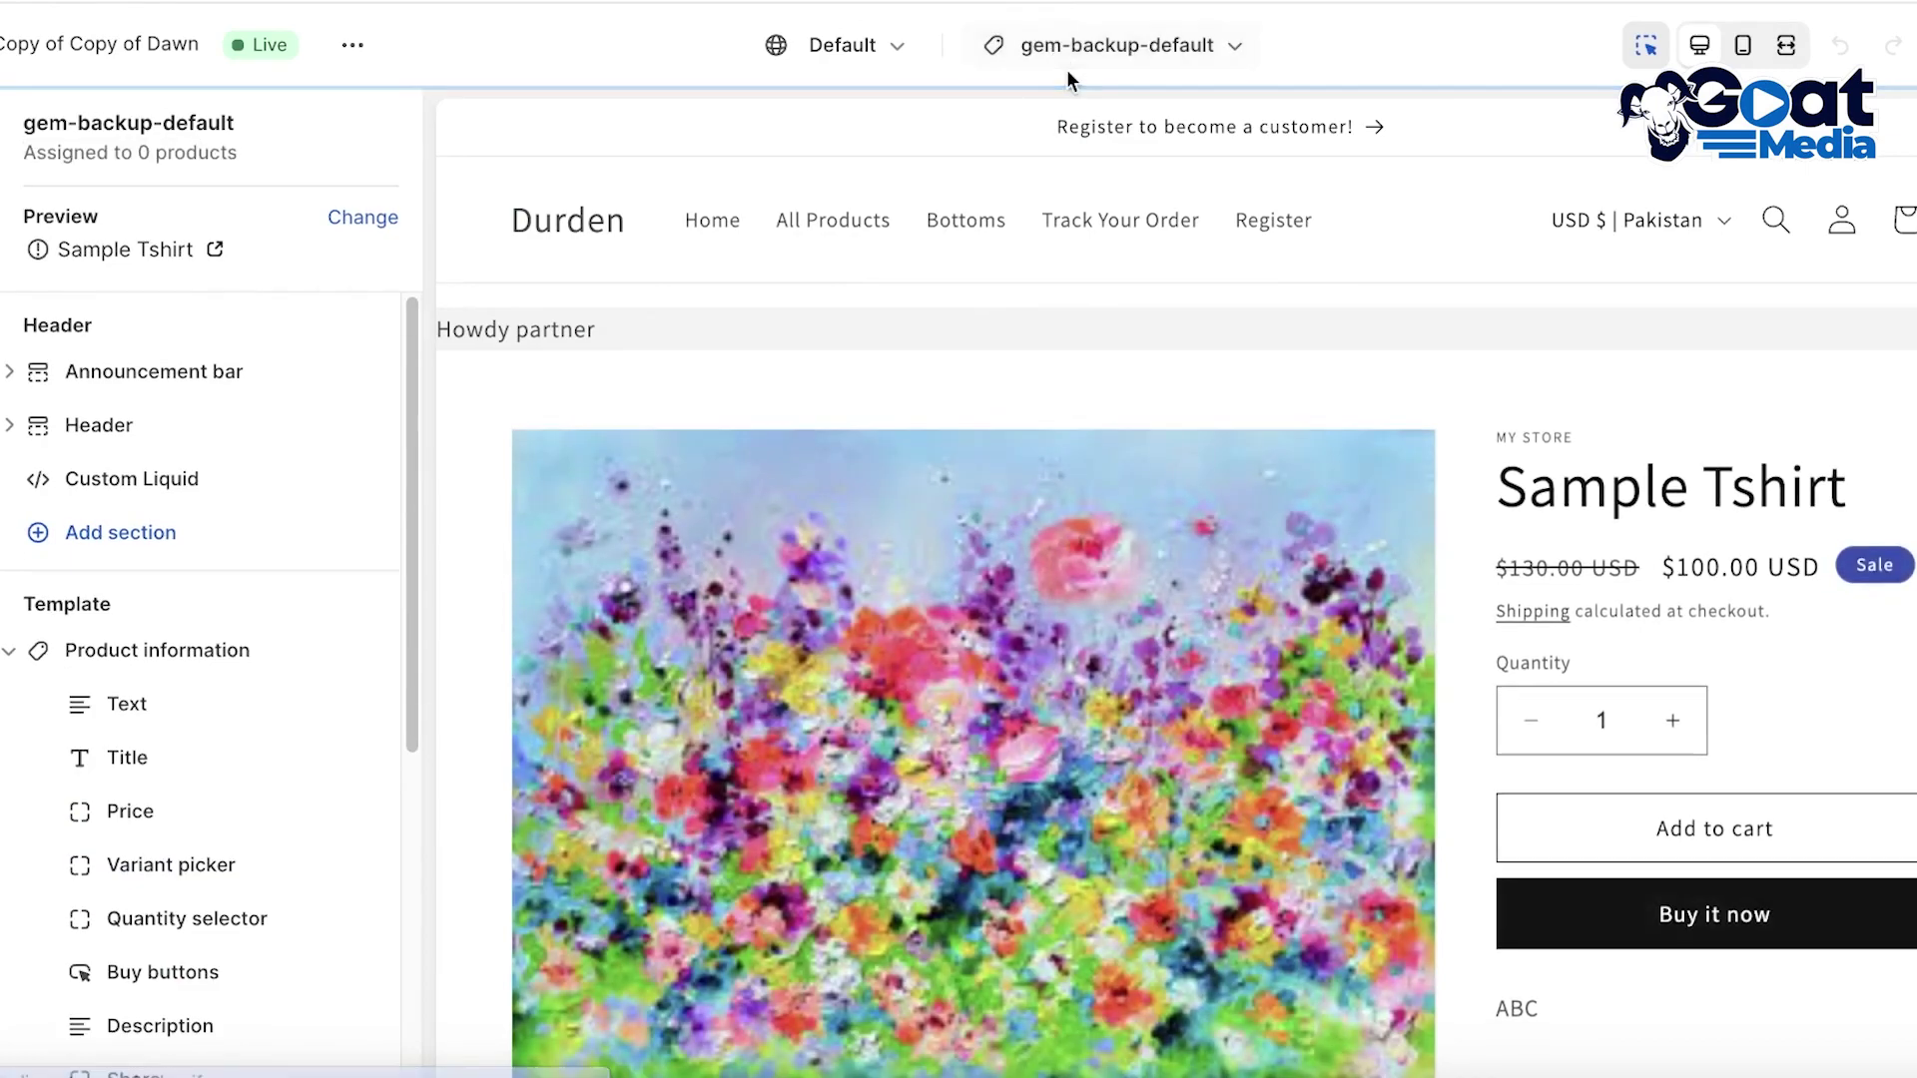
Step: Review the product template list, and open the Hoodie product from the related products in the preview
click(1064, 58)
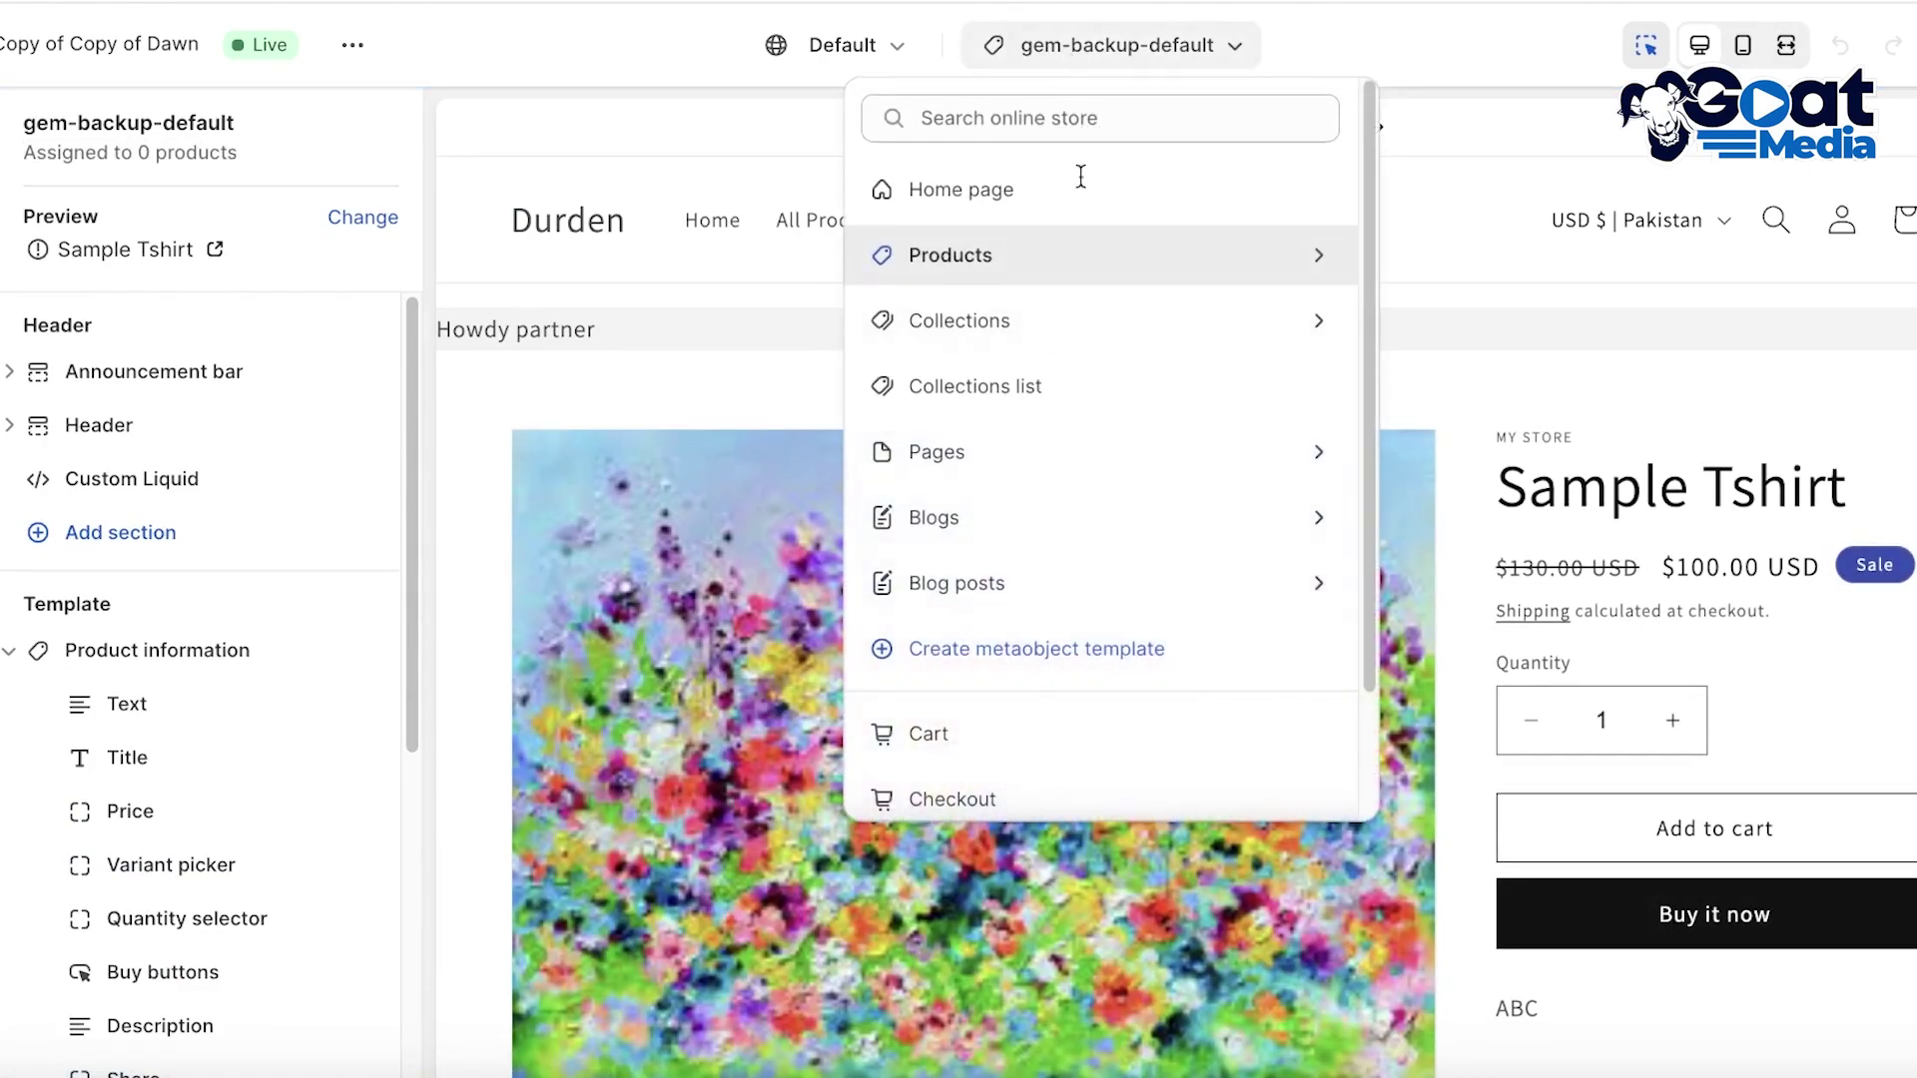
scroll(1027, 746, down, 2)
click(962, 107)
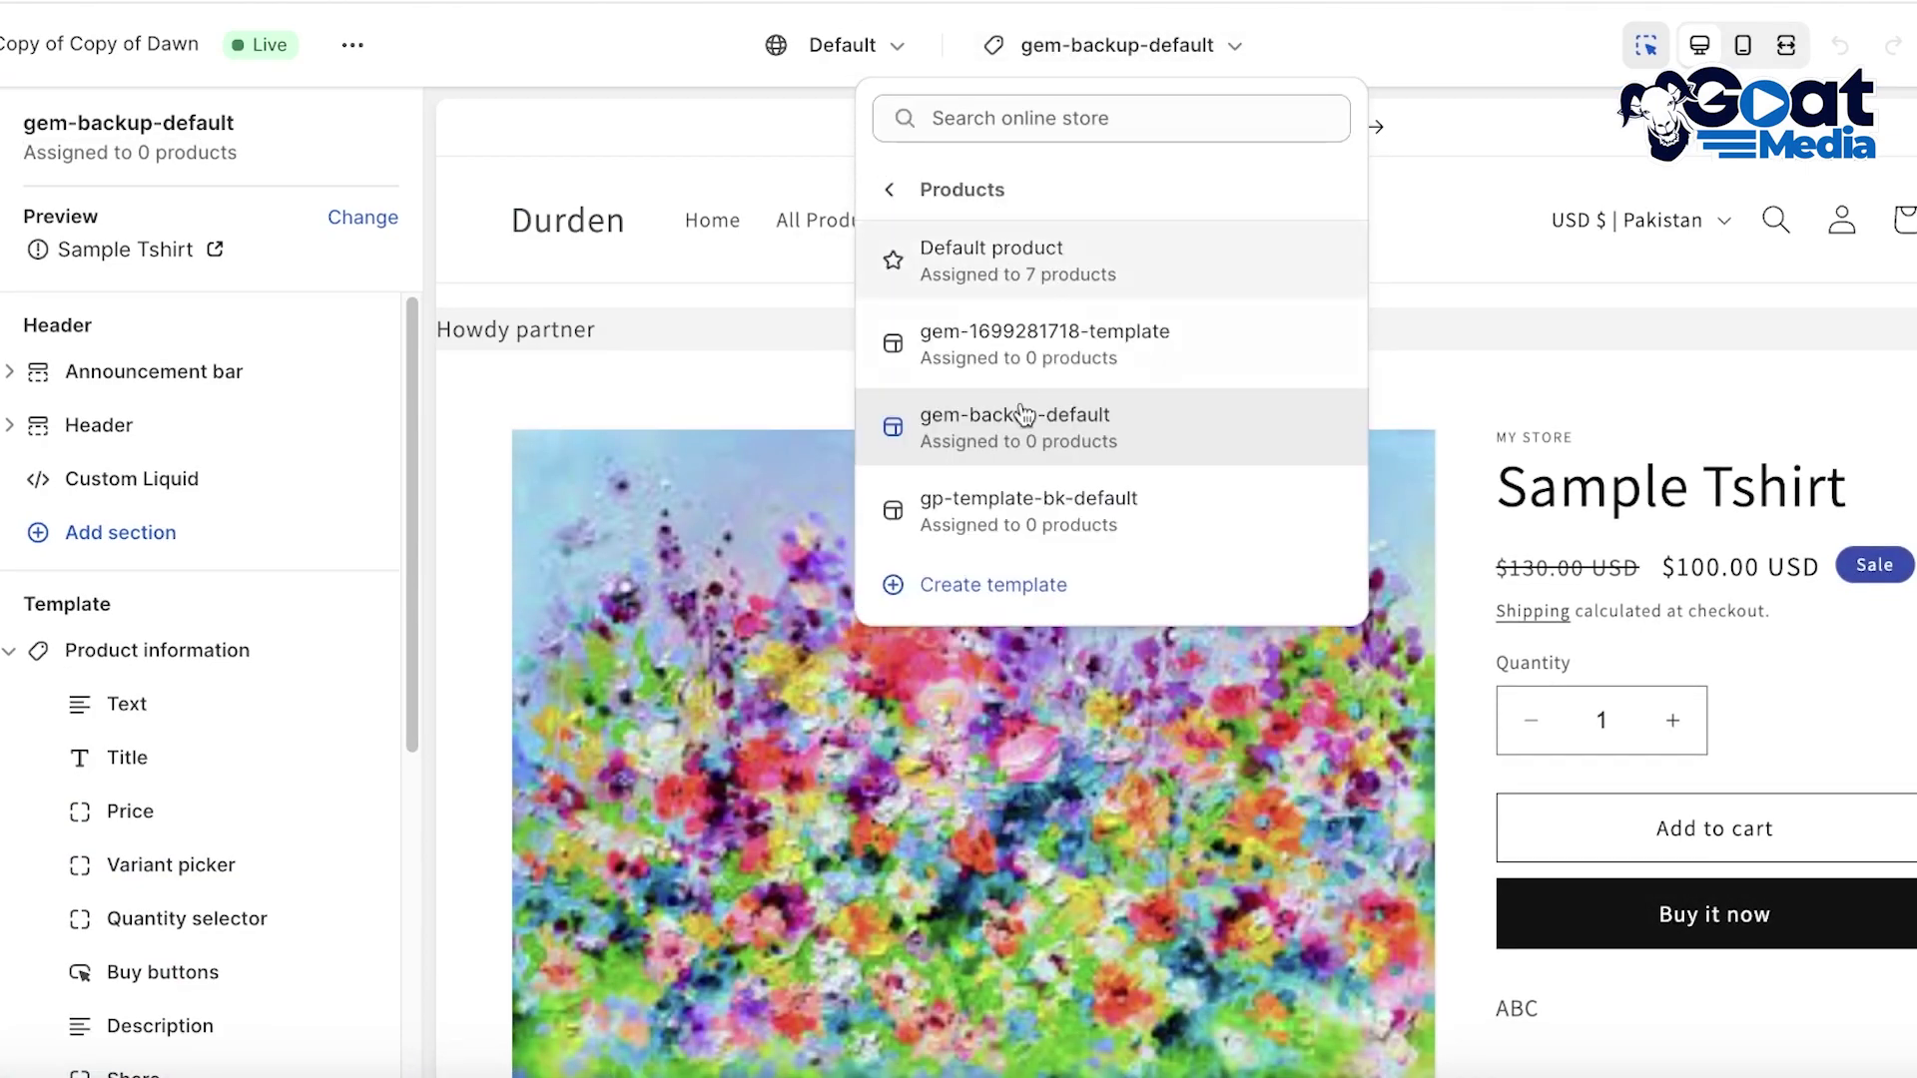
scroll(802, 765, down, 8)
scroll(801, 765, up, 6)
click(577, 542)
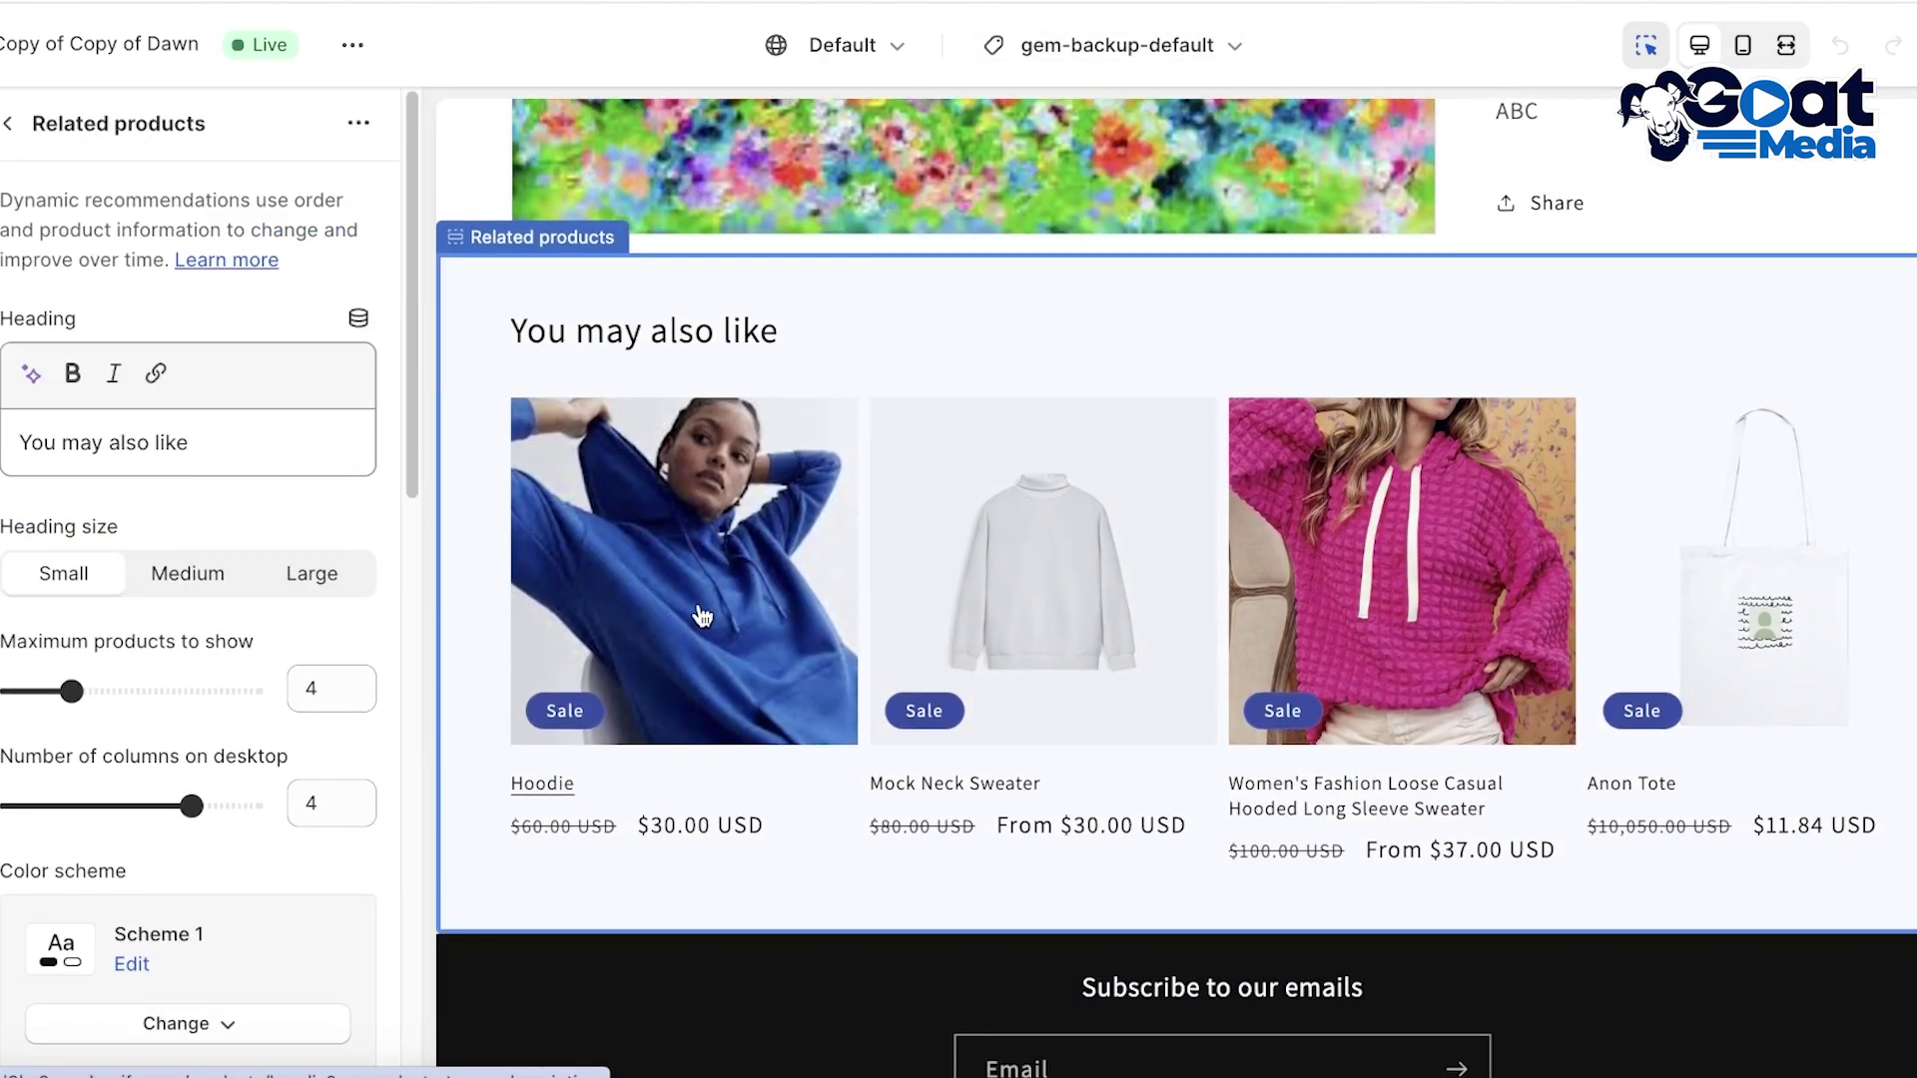
scroll(1536, 557, down, 4)
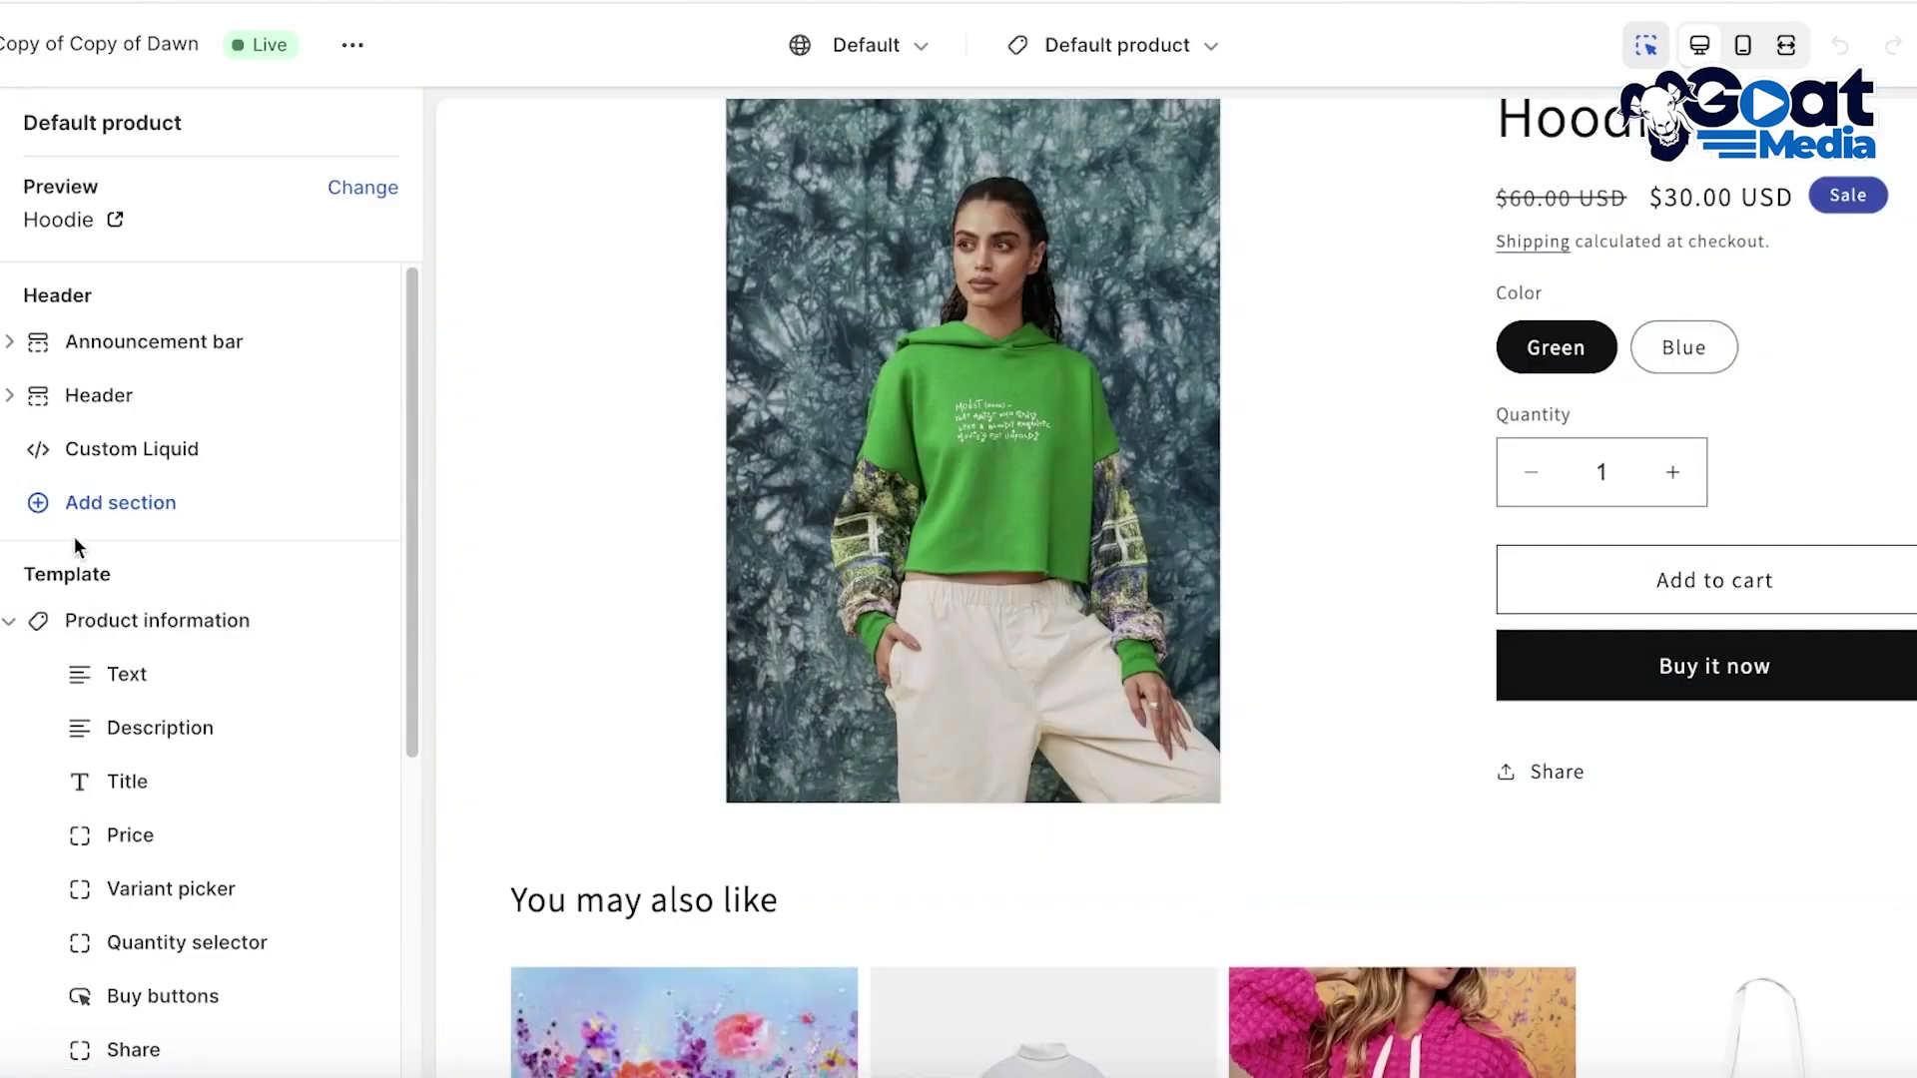
Step: Try to add the Judge.me Review Widget block to the Product information section of the Default product template
scroll(257, 730, down, 4)
click(120, 697)
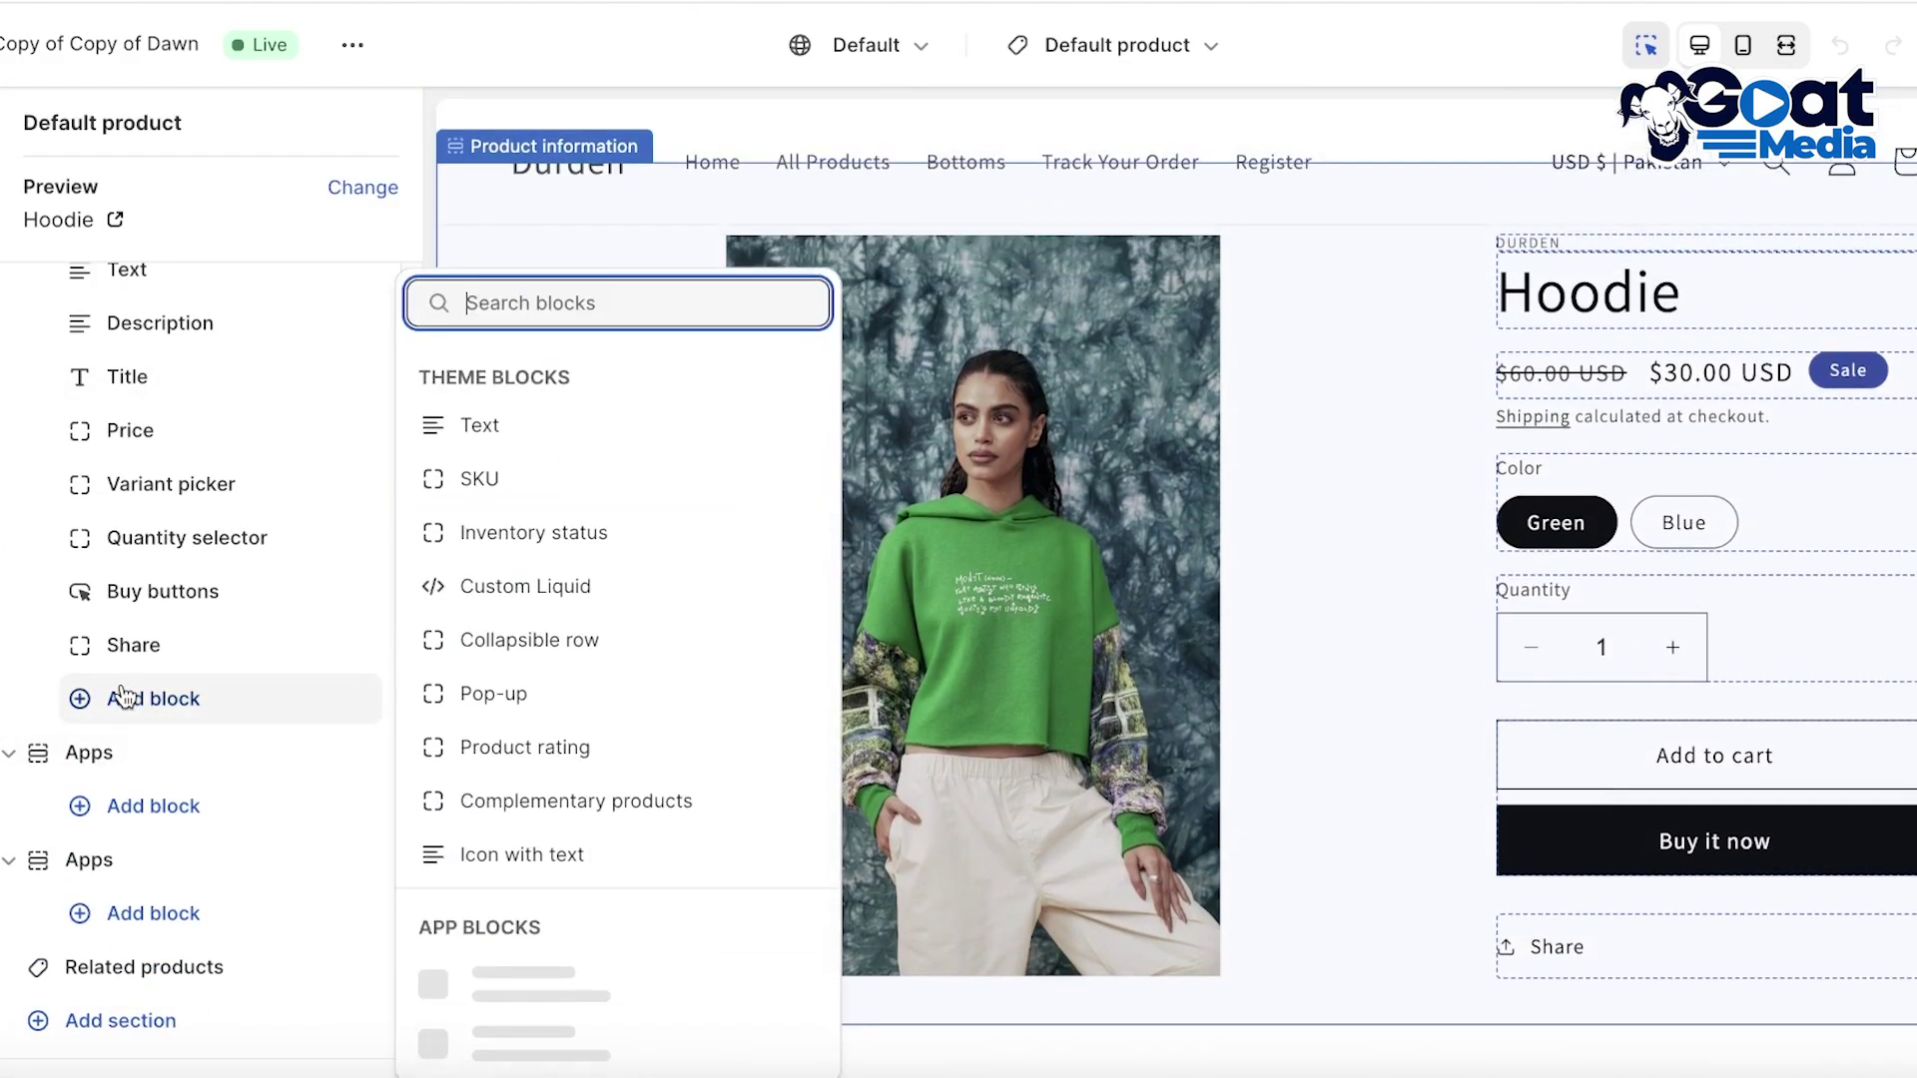
scroll(639, 834, down, 3)
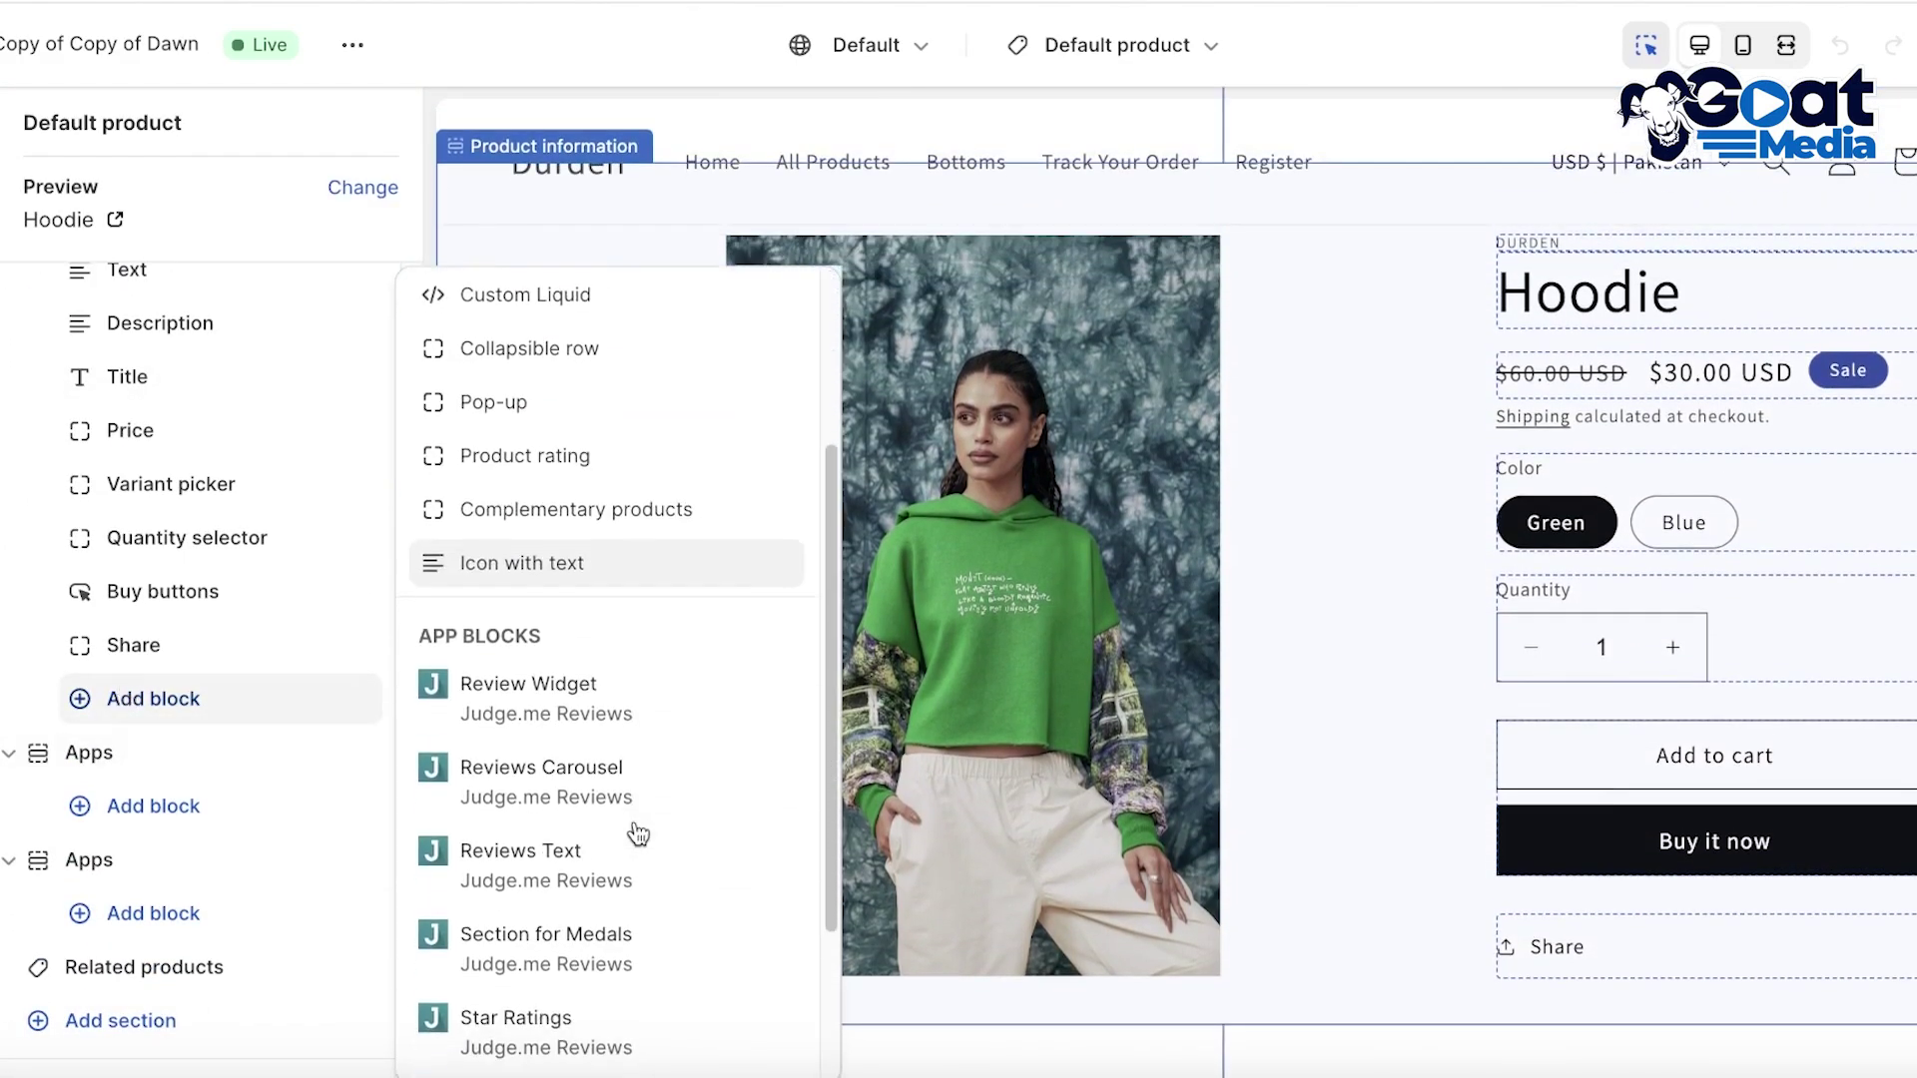
click(469, 715)
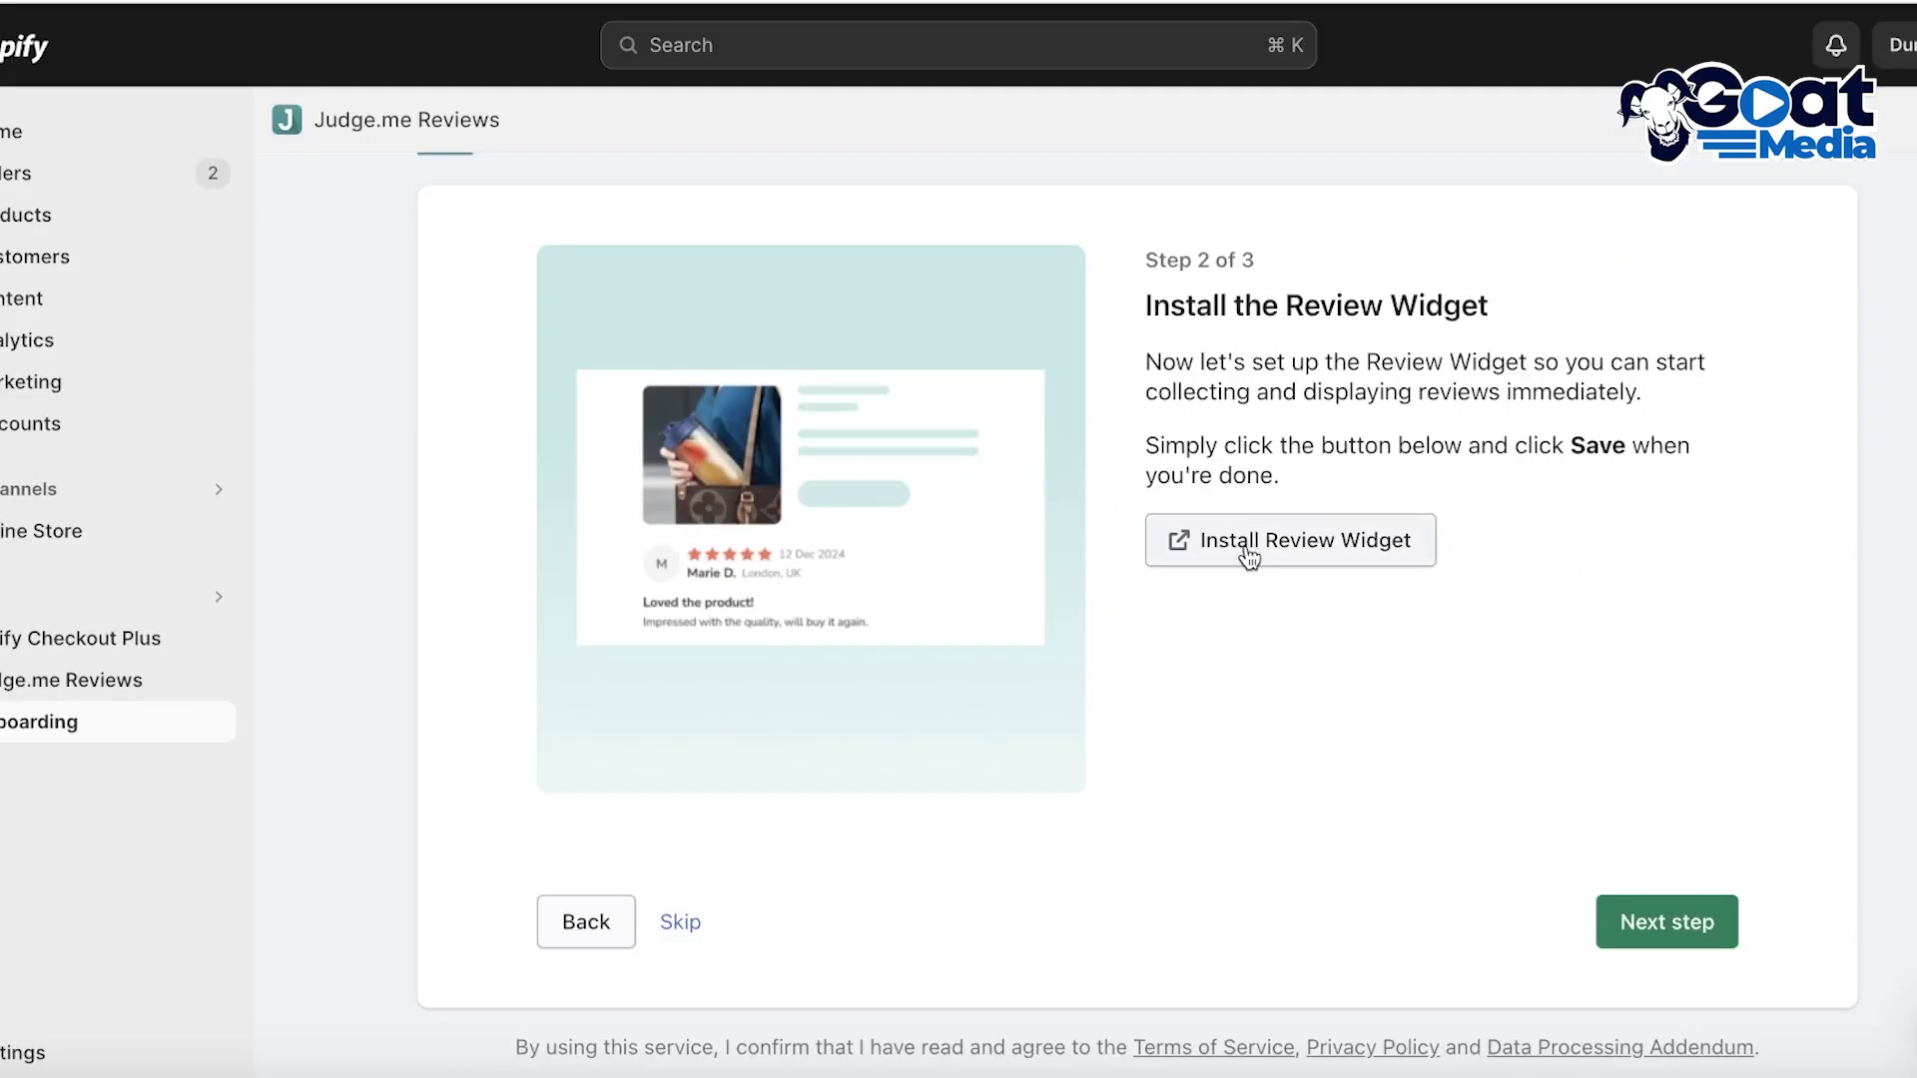
Step: Install the Review Widget from the Judge.me onboarding and move its Apps section directly below Product information
click(1247, 547)
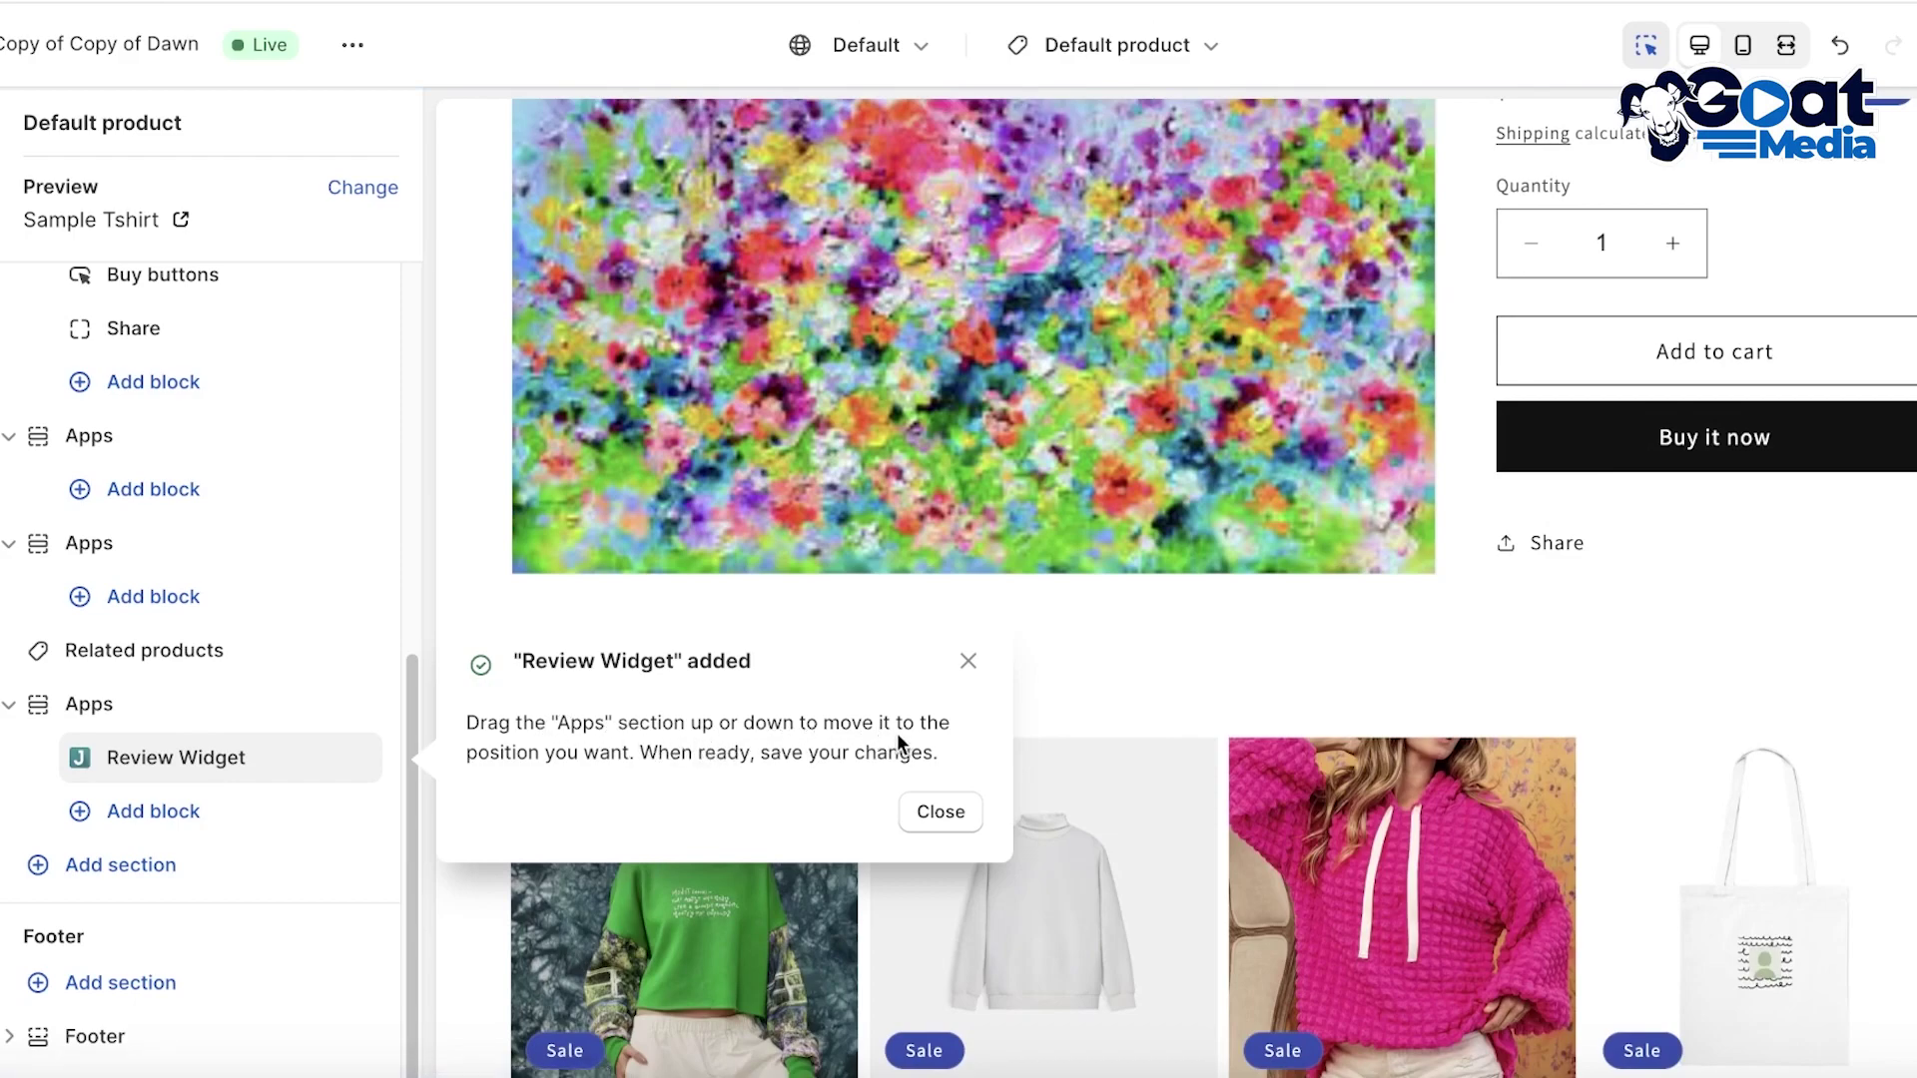
click(938, 810)
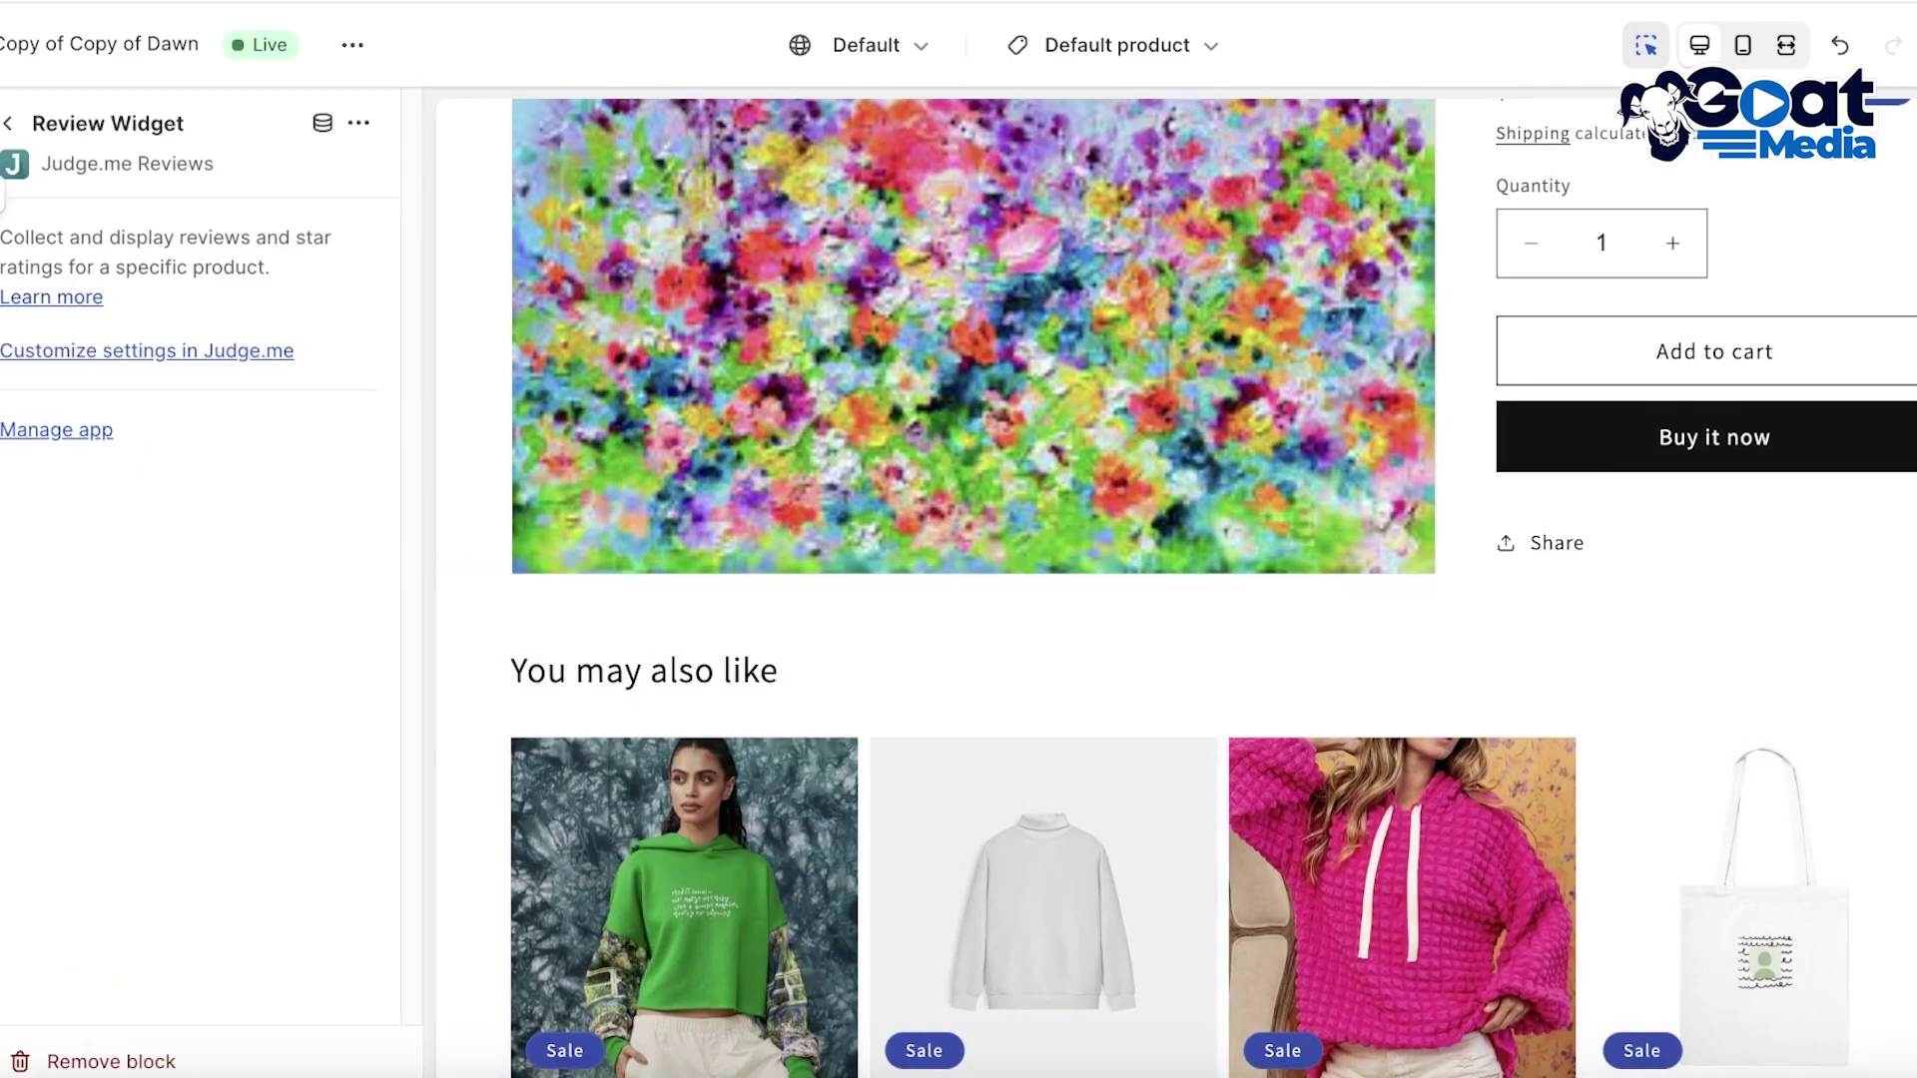
click(358, 126)
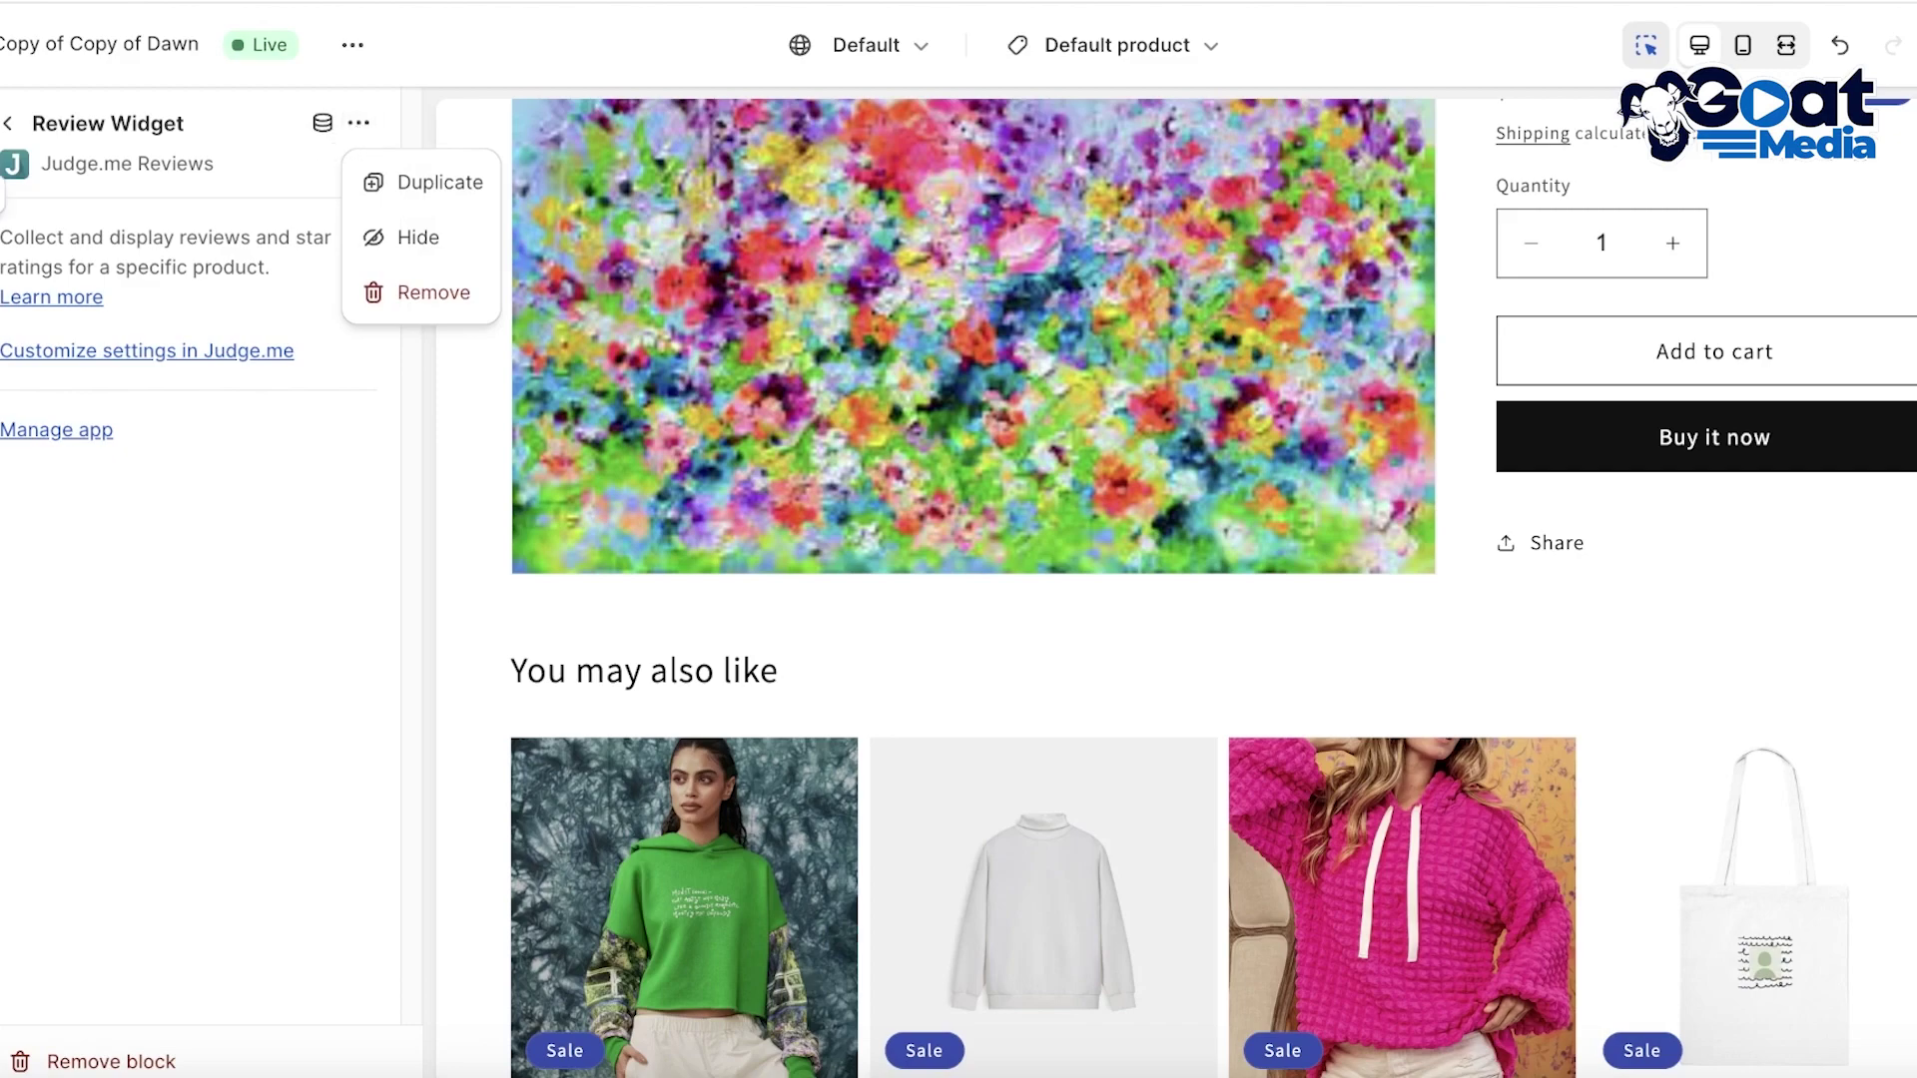
click(12, 123)
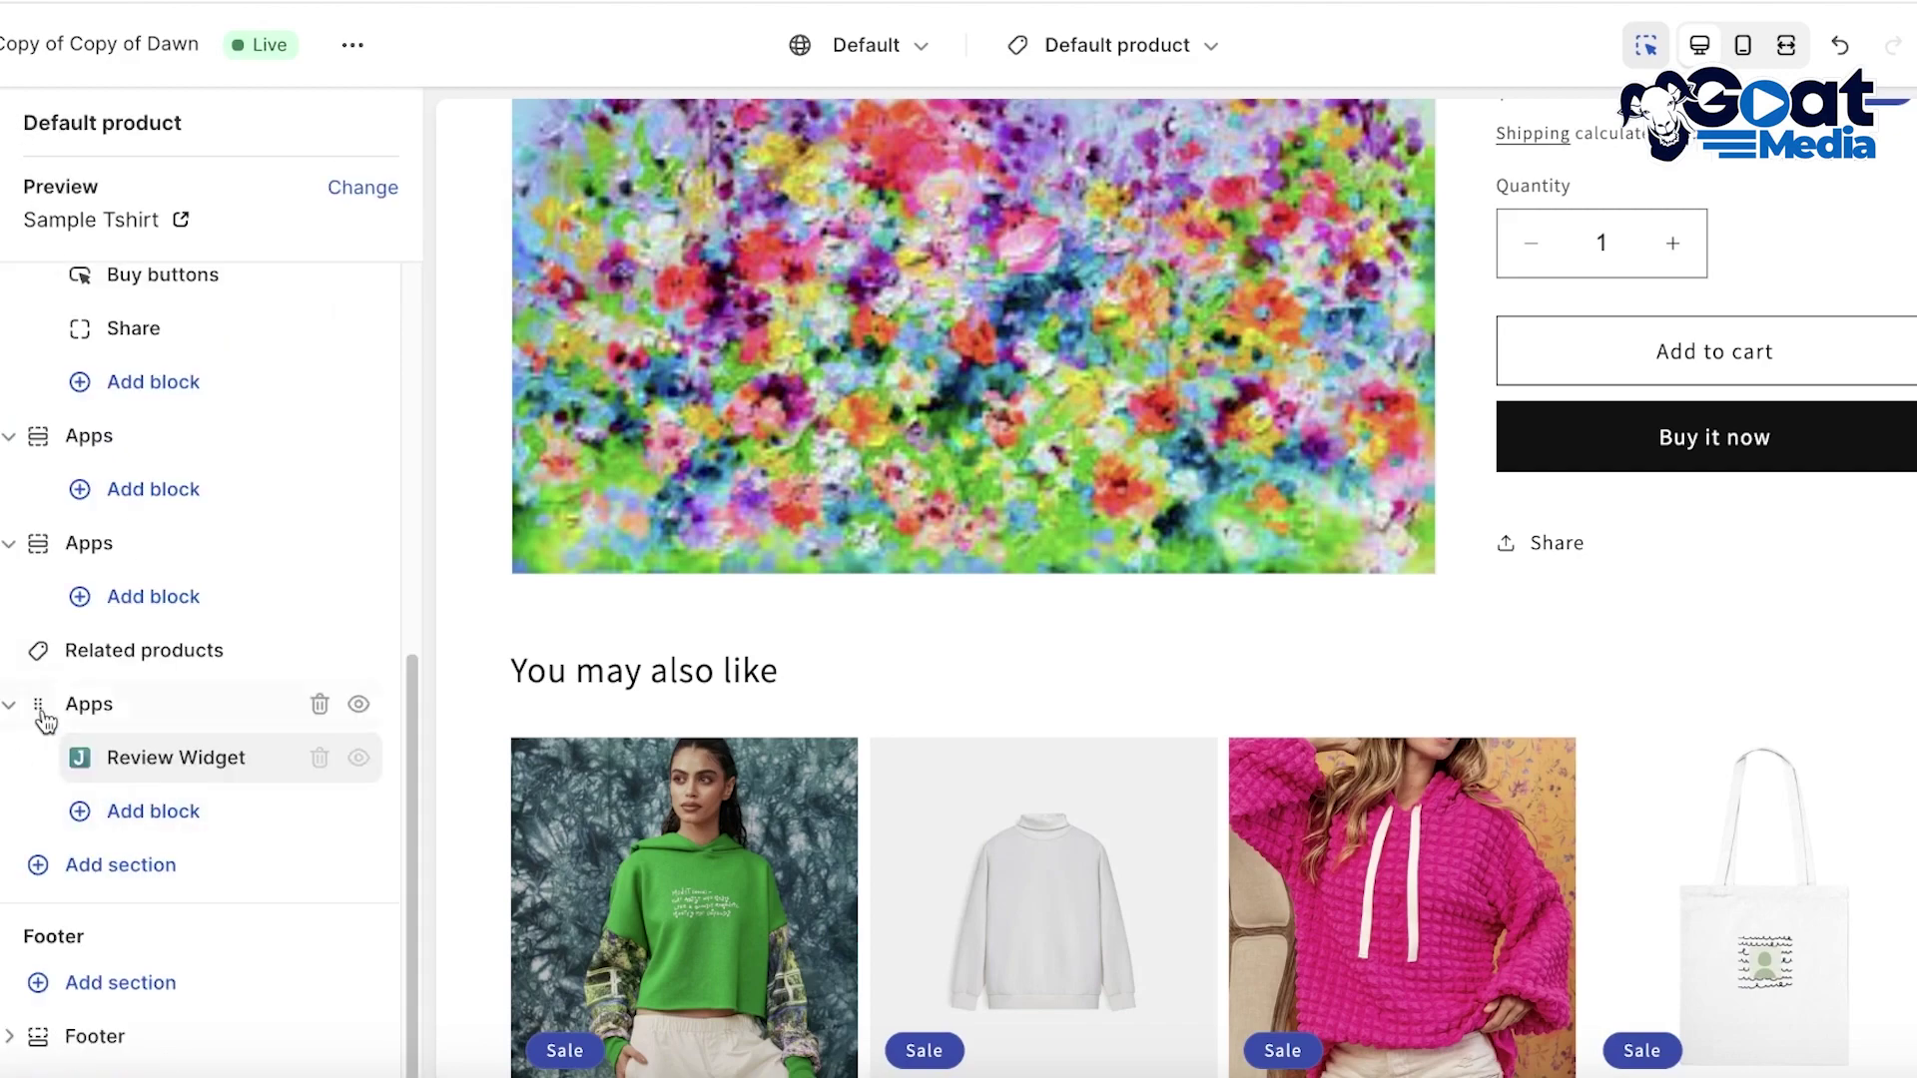
drag(45, 710, 79, 649)
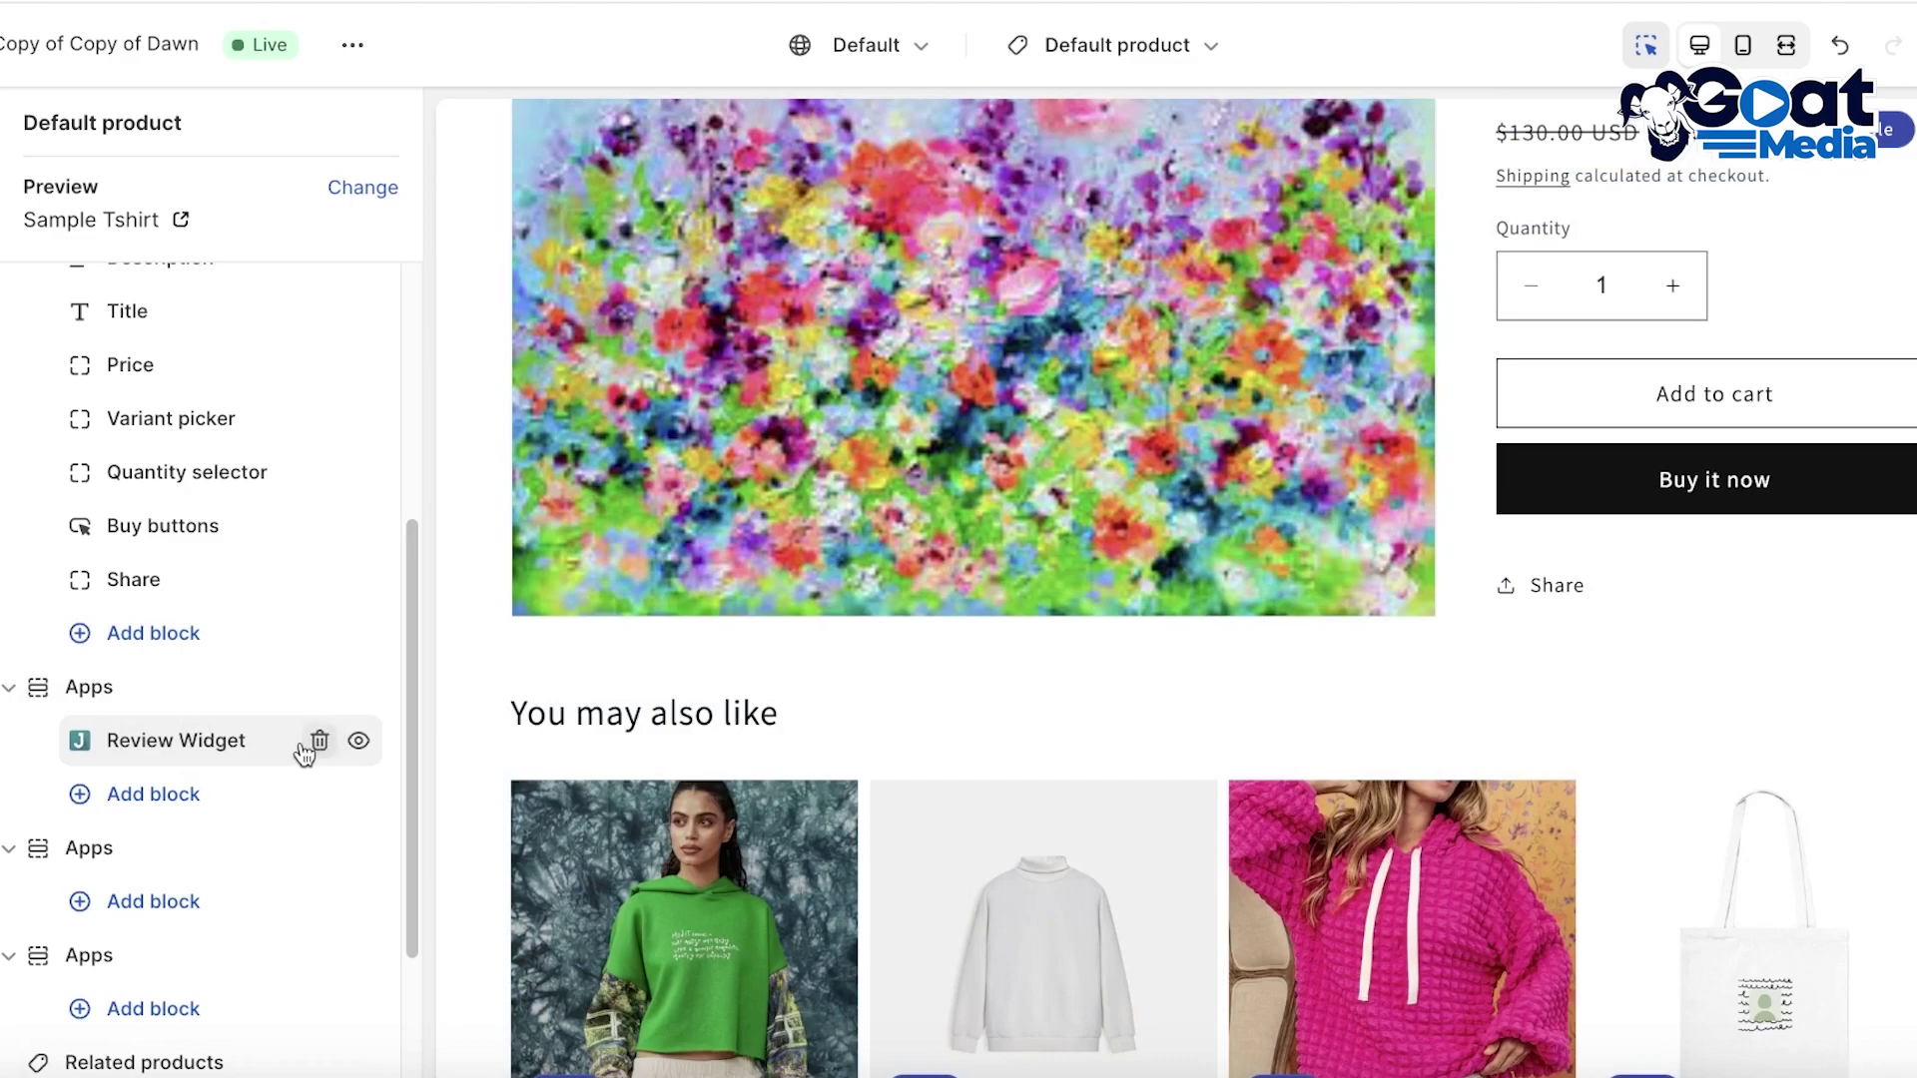
Step: Add the Judge.me Reviews Carousel and Review Widget blocks to the Product information section
click(149, 793)
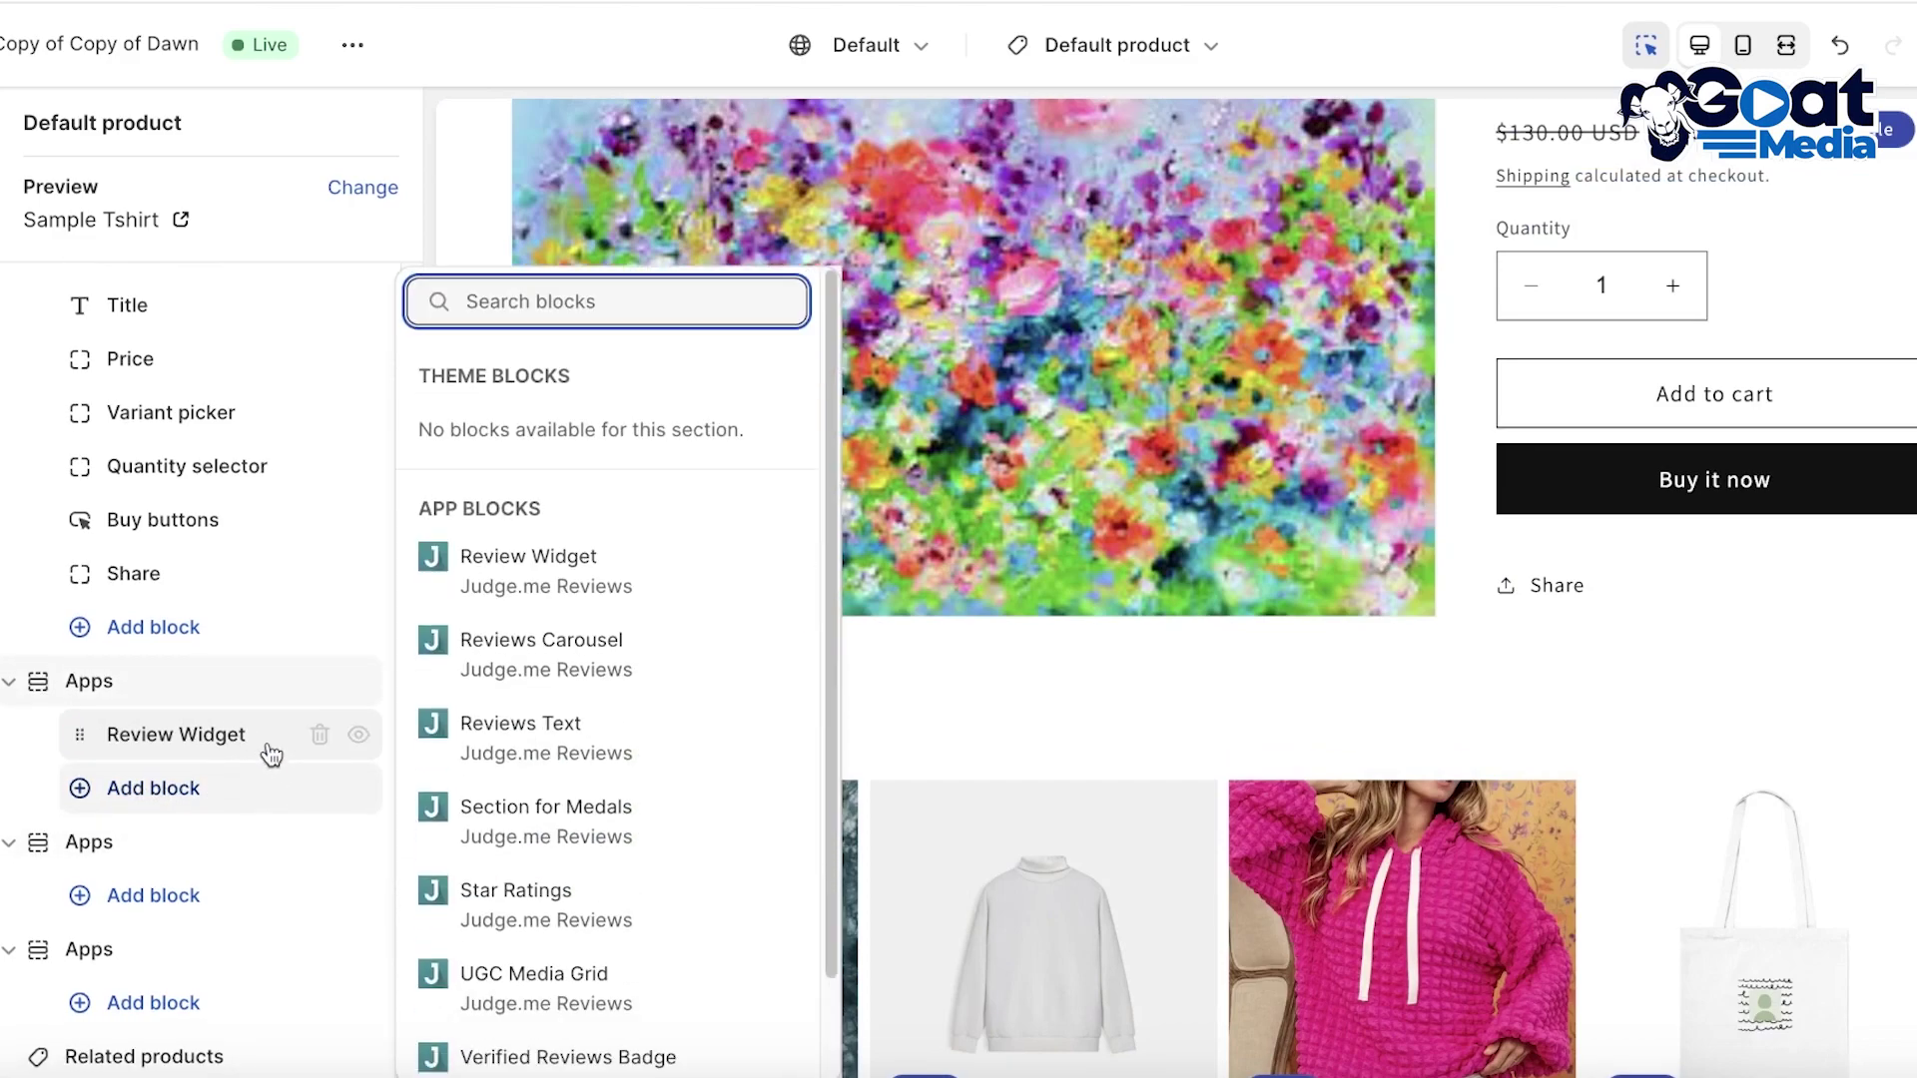
click(130, 627)
scroll(669, 854, down, 1)
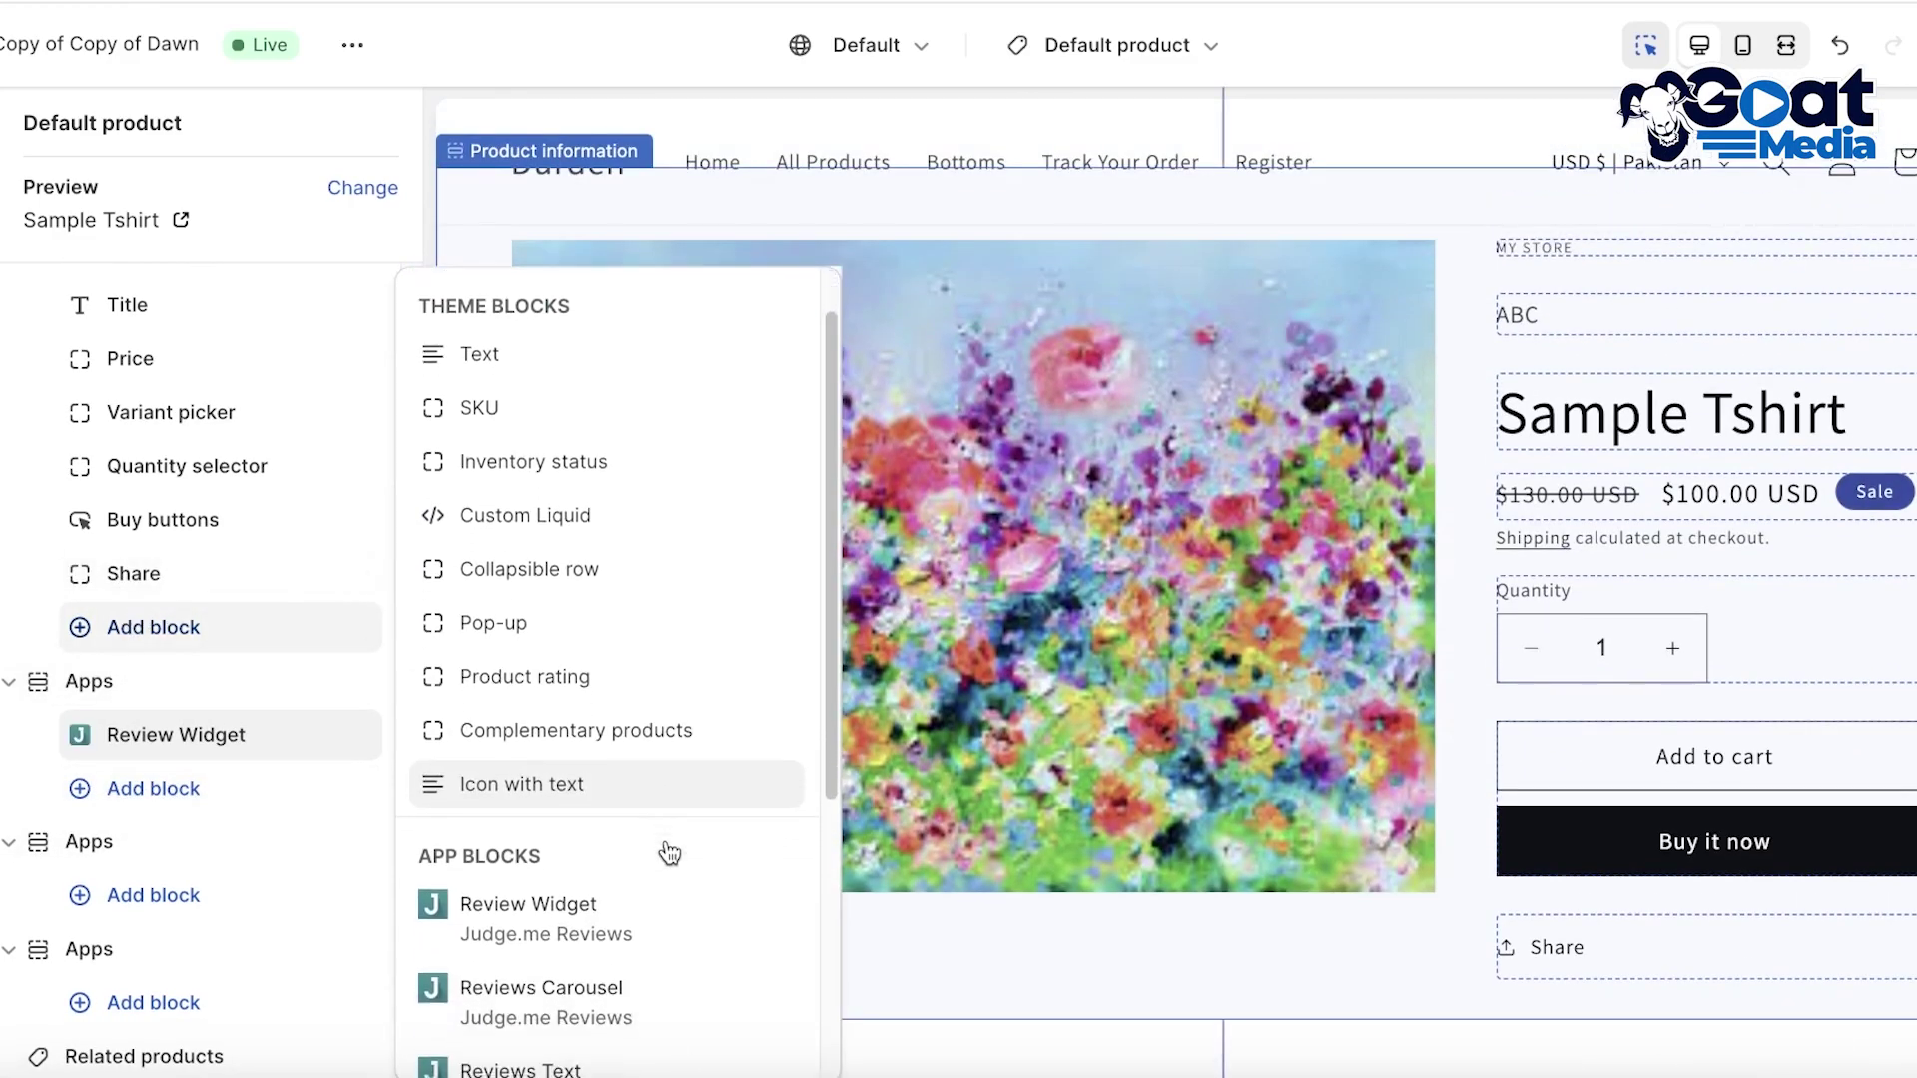
click(642, 998)
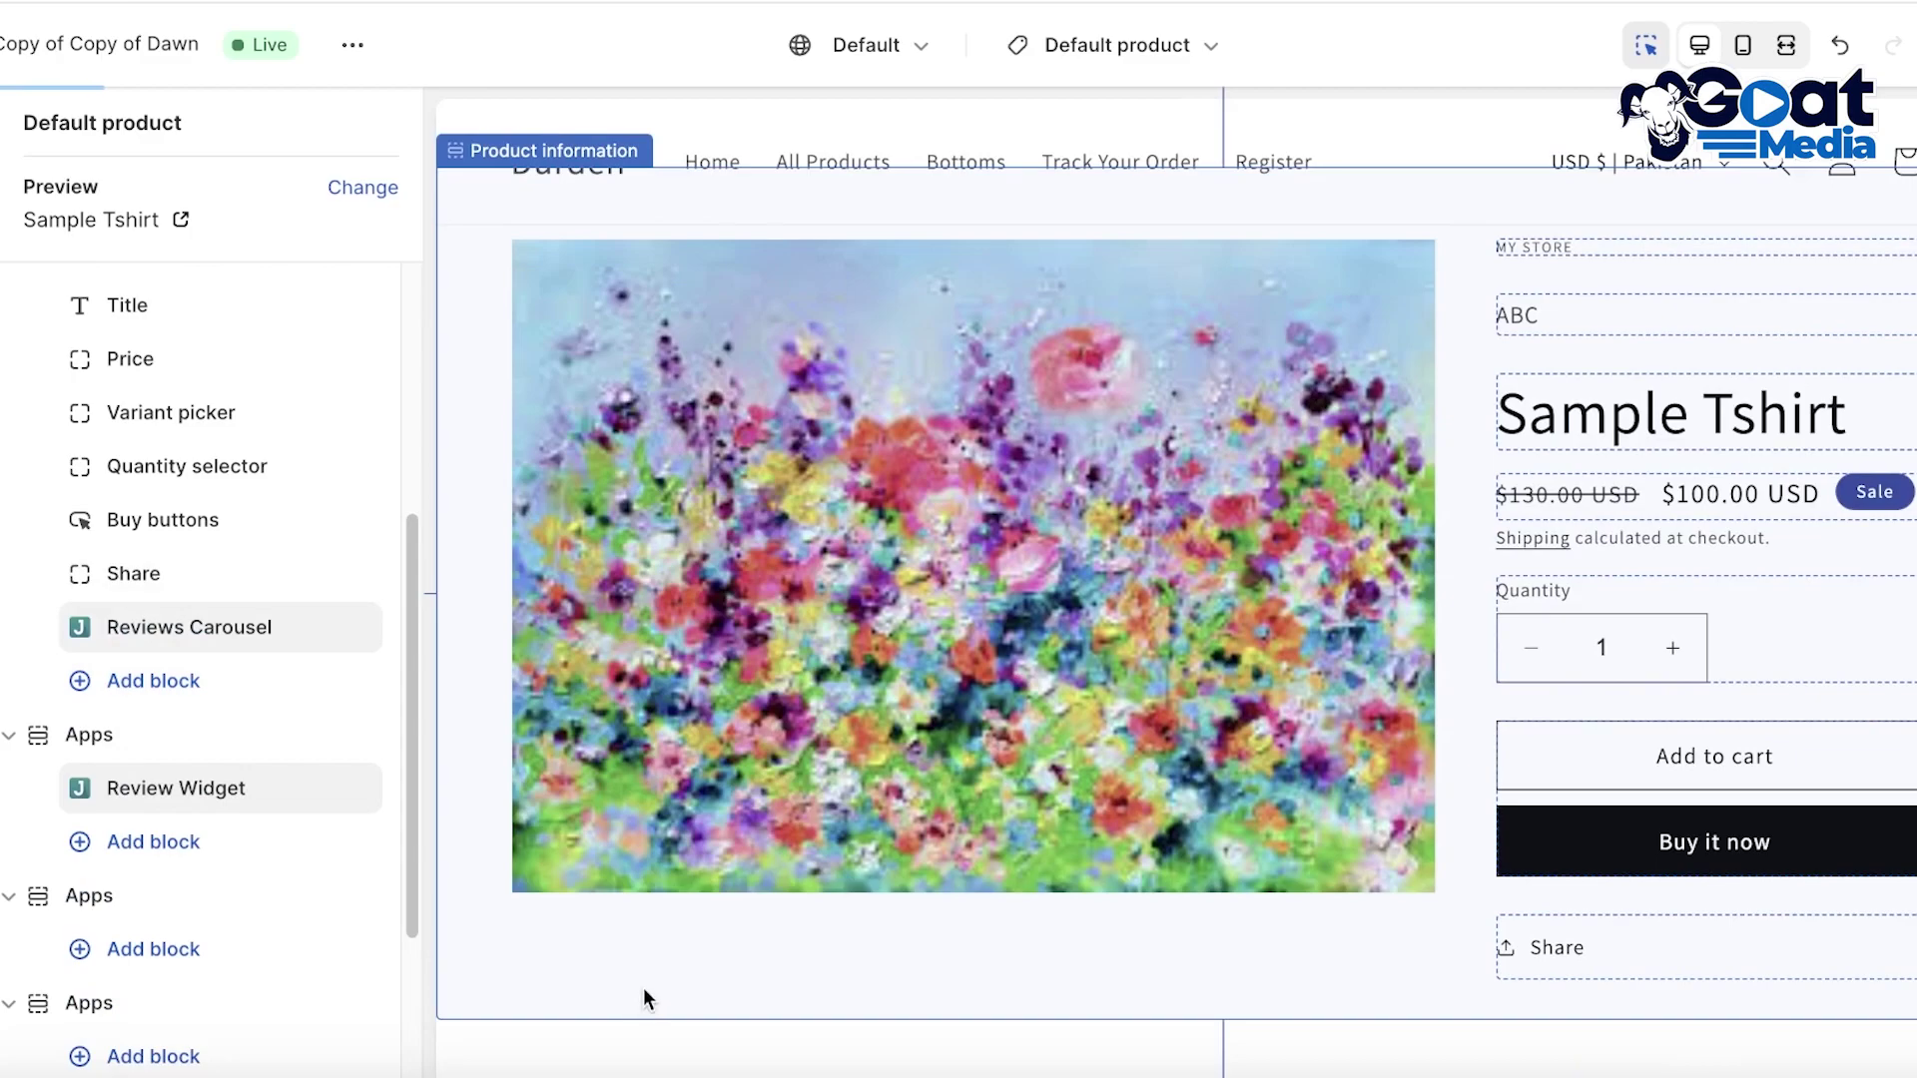
click(91, 680)
click(526, 1010)
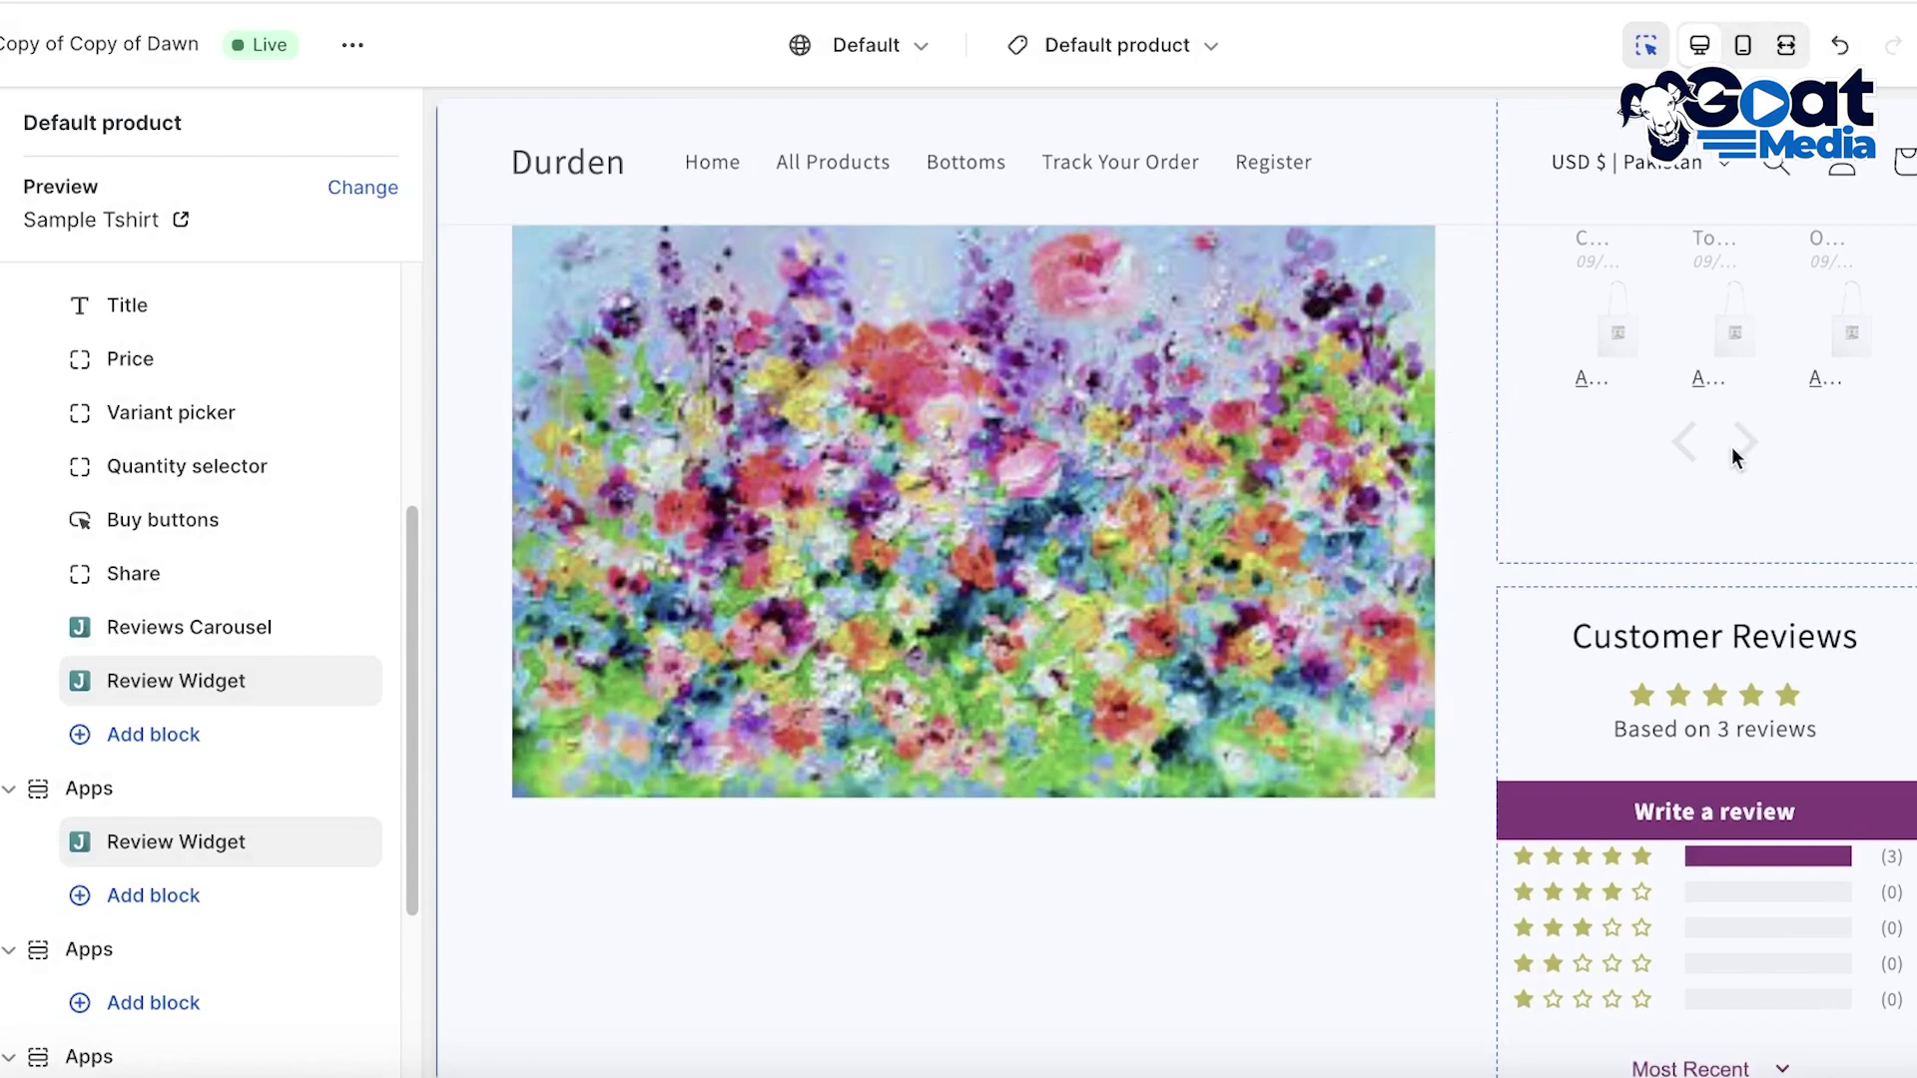
Step: Remove the Review Widget and Reviews Carousel blocks from the Product information section
scroll(1622, 400, down, 10)
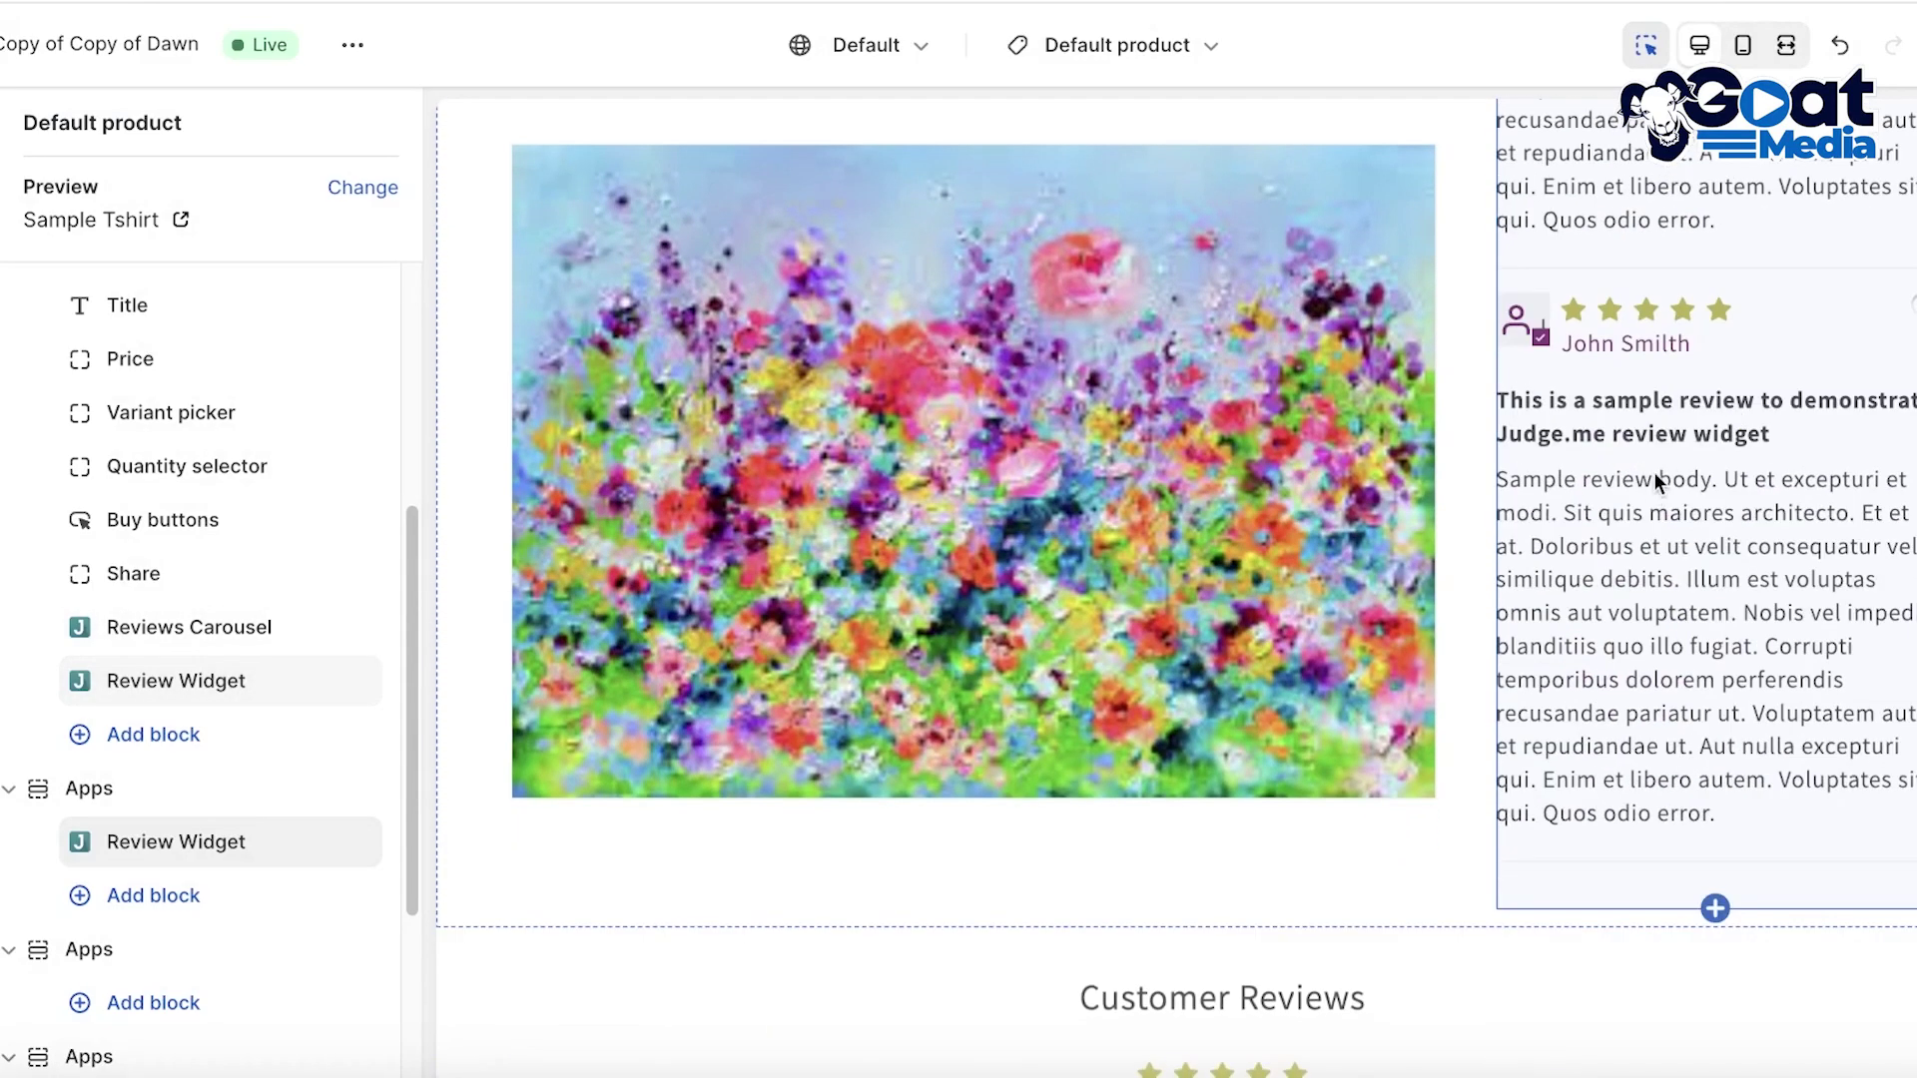
scroll(1238, 399, down, 3)
scroll(1336, 469, up, 11)
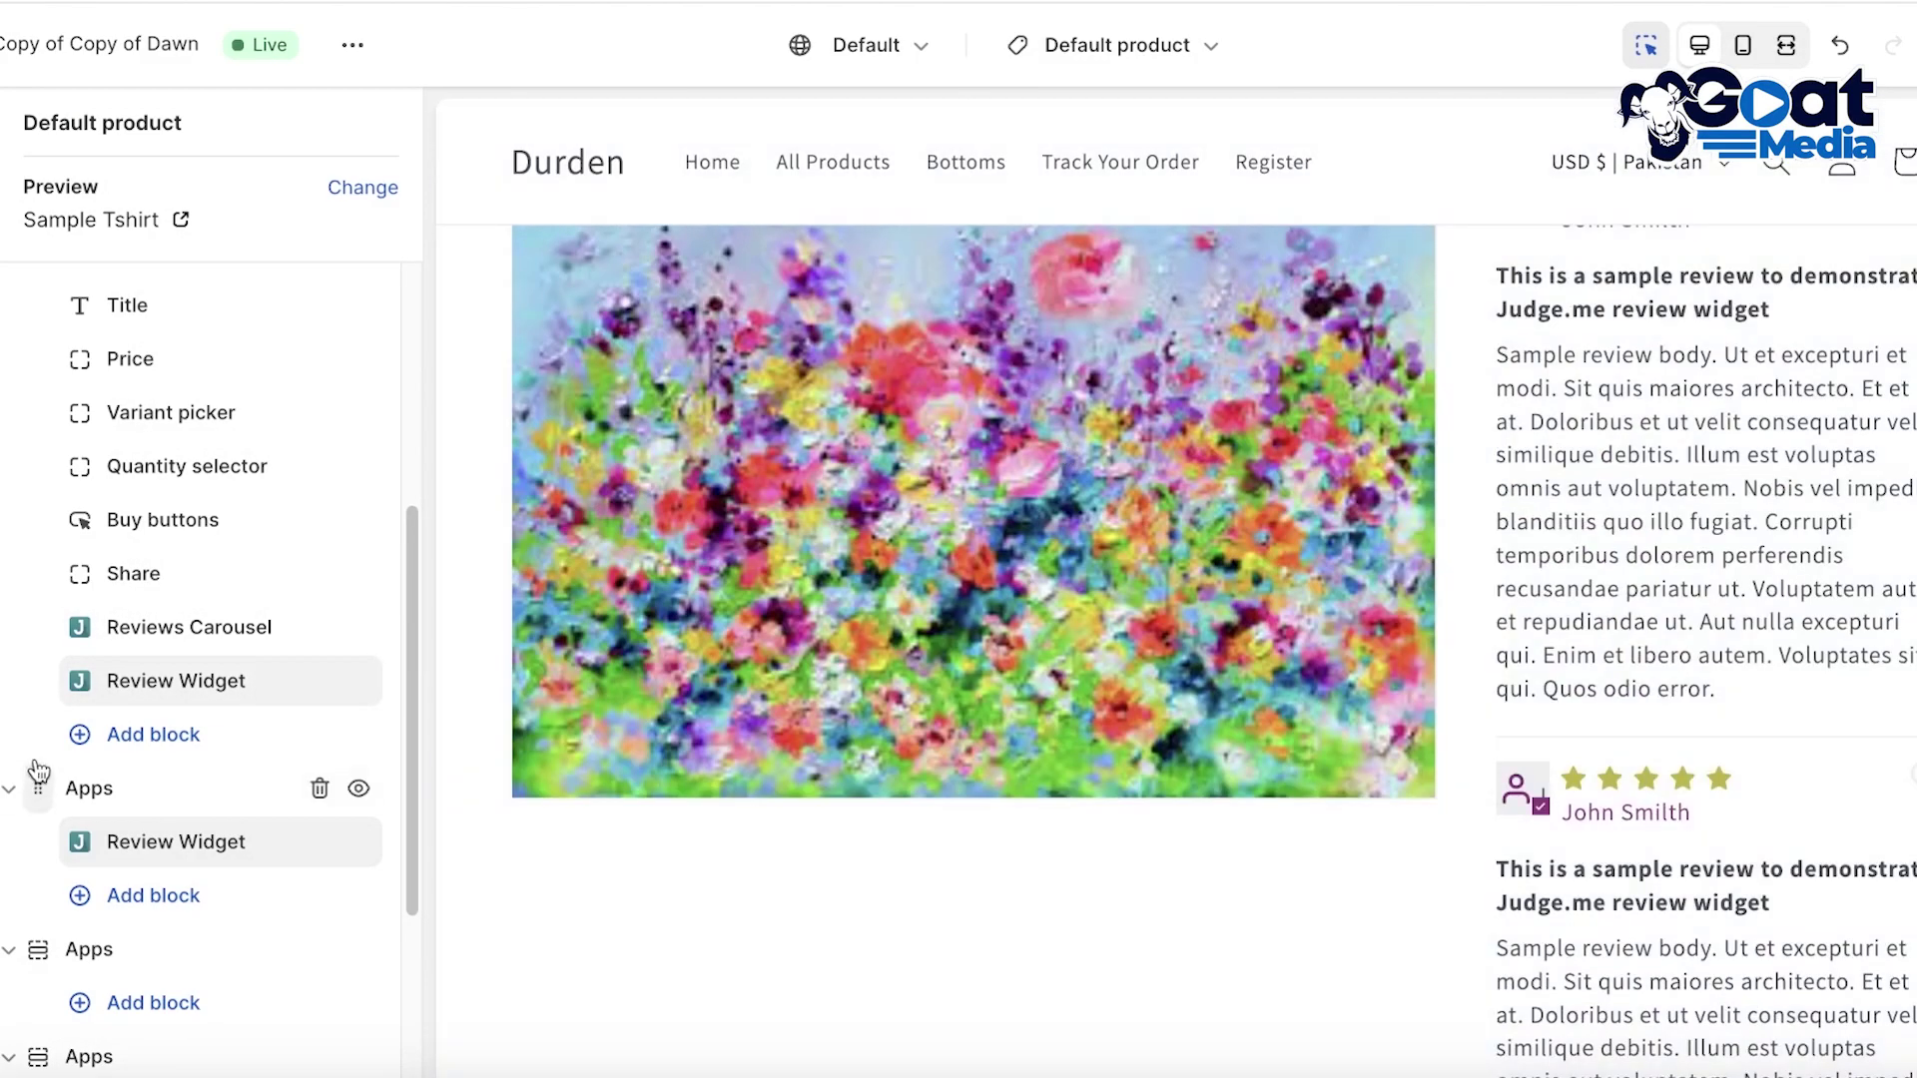
click(320, 680)
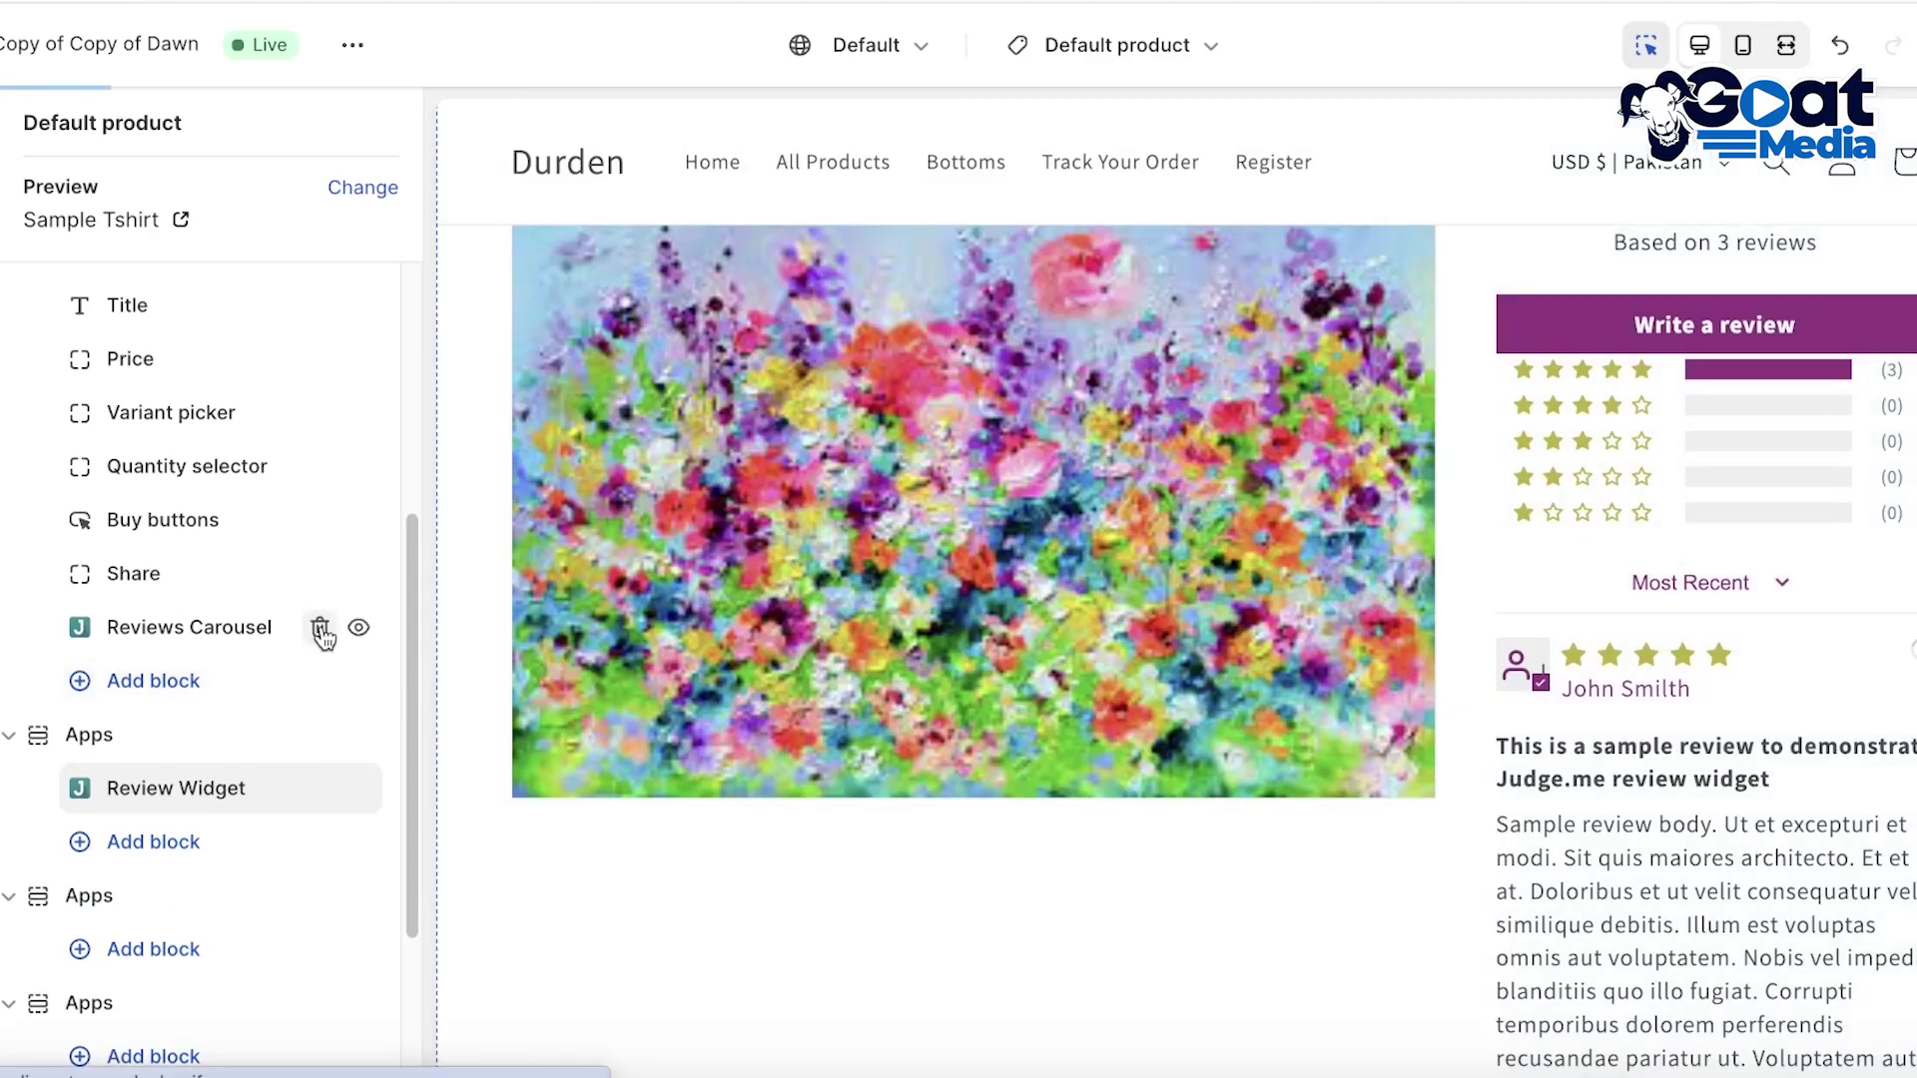
Step: Examine the Review Widget's placement and content in the Sample Tshirt page preview and the template's section list
scroll(213, 850, down, 1)
scroll(213, 849, down, 3)
scroll(1566, 754, up, 8)
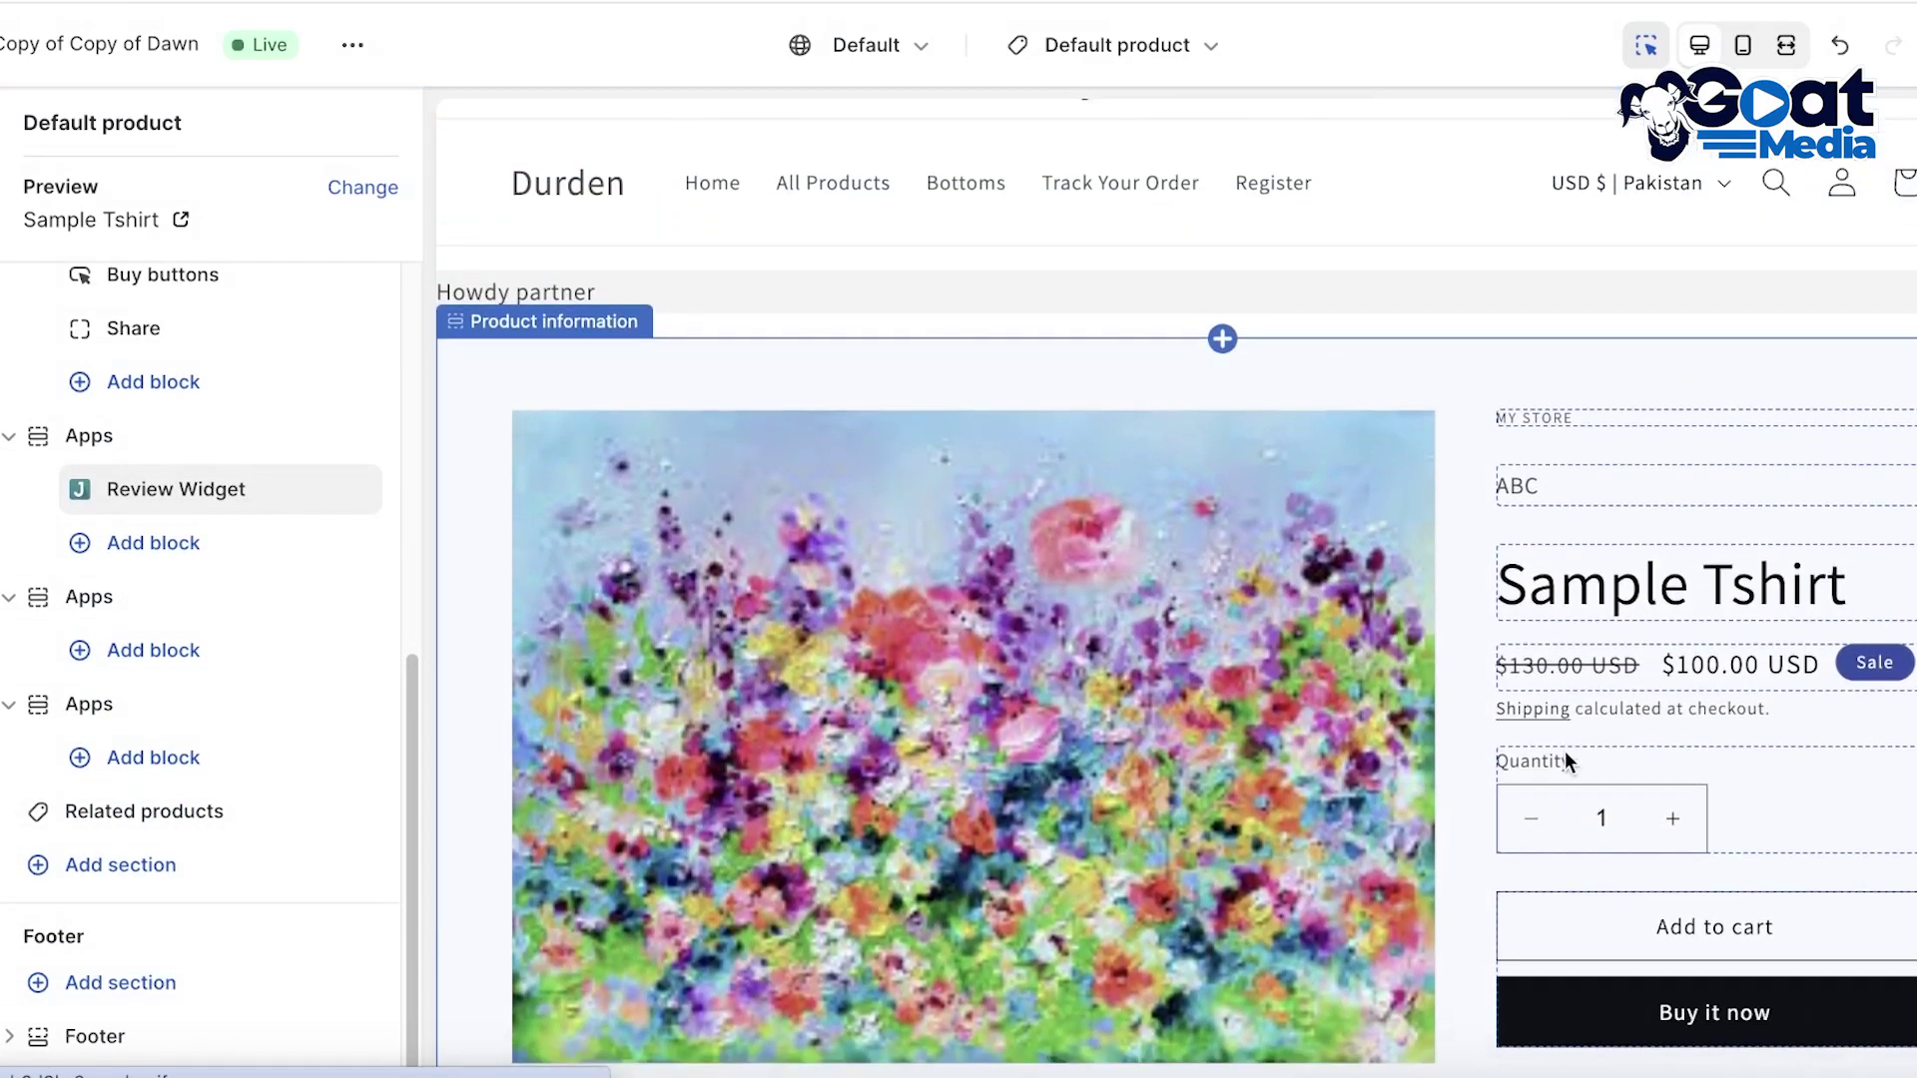
scroll(933, 705, down, 7)
scroll(928, 699, down, 1)
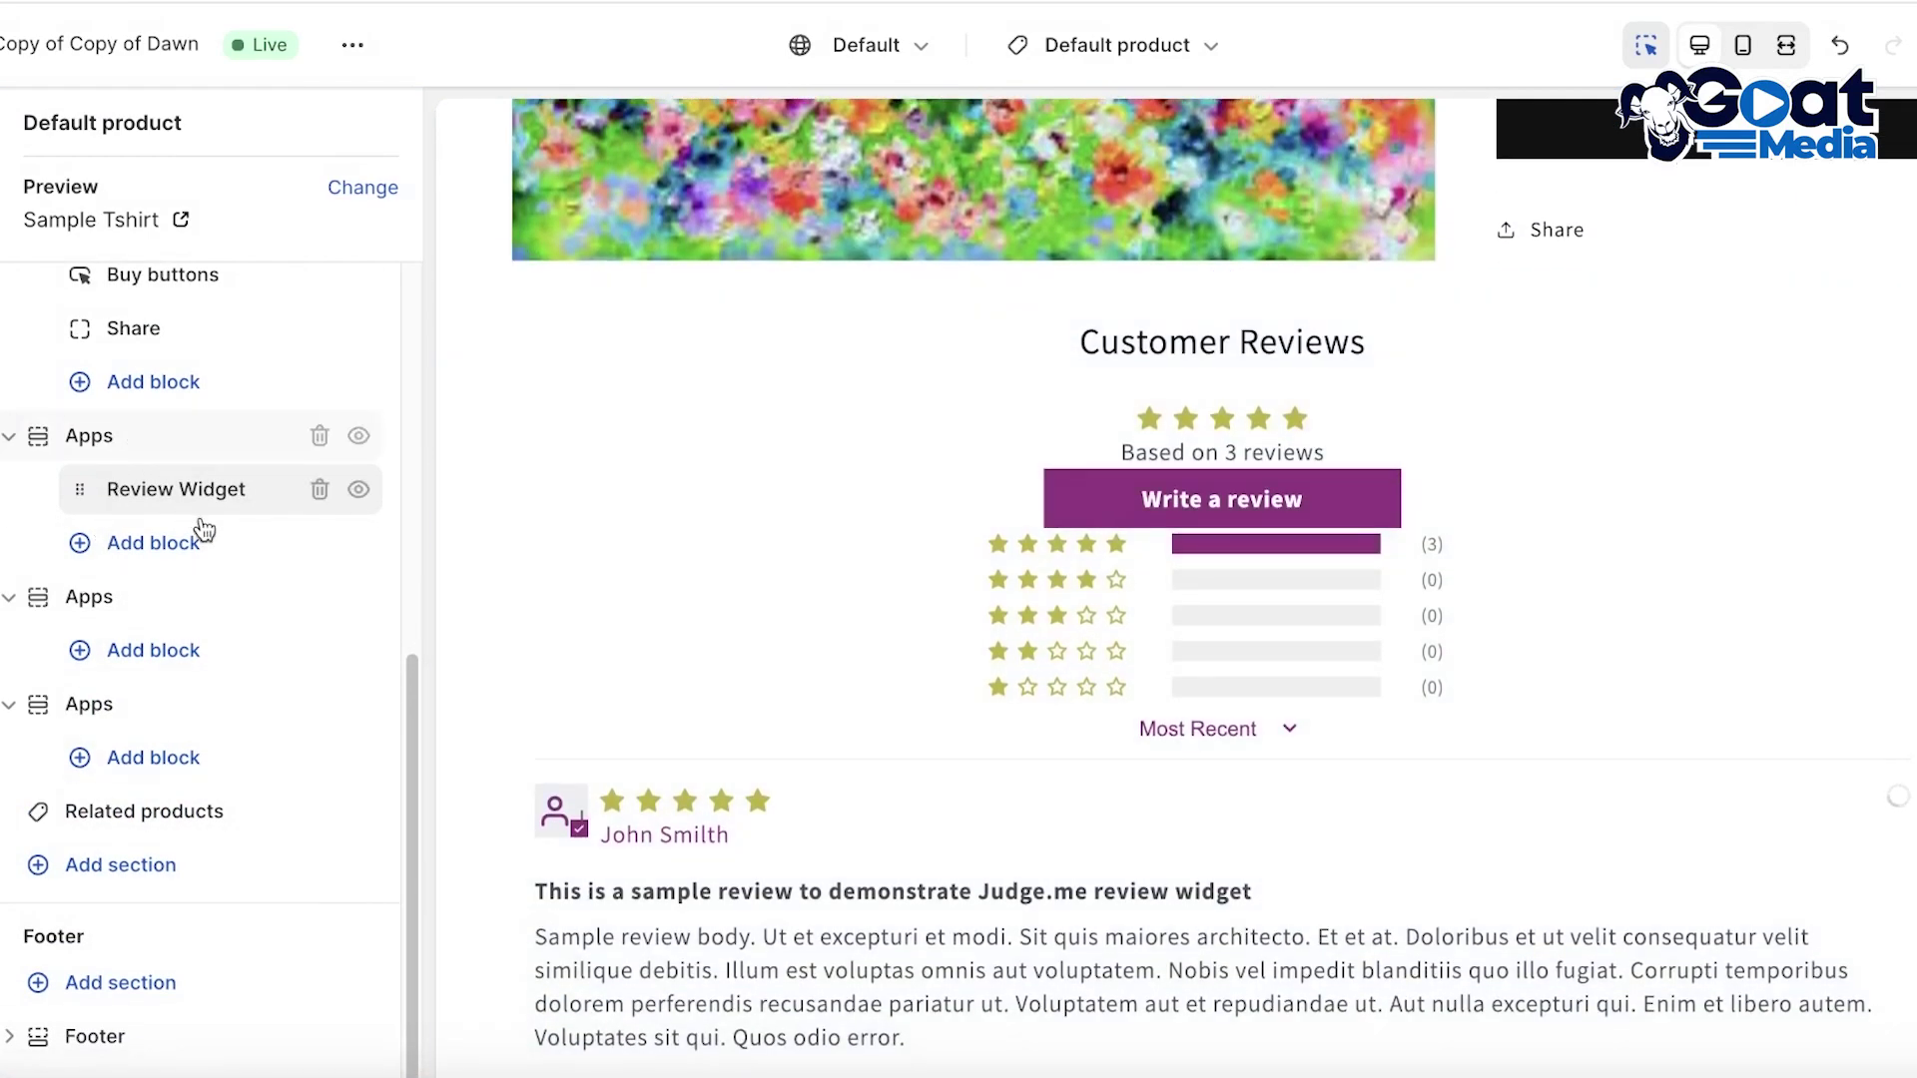
scroll(1180, 657, down, 8)
scroll(1177, 655, up, 8)
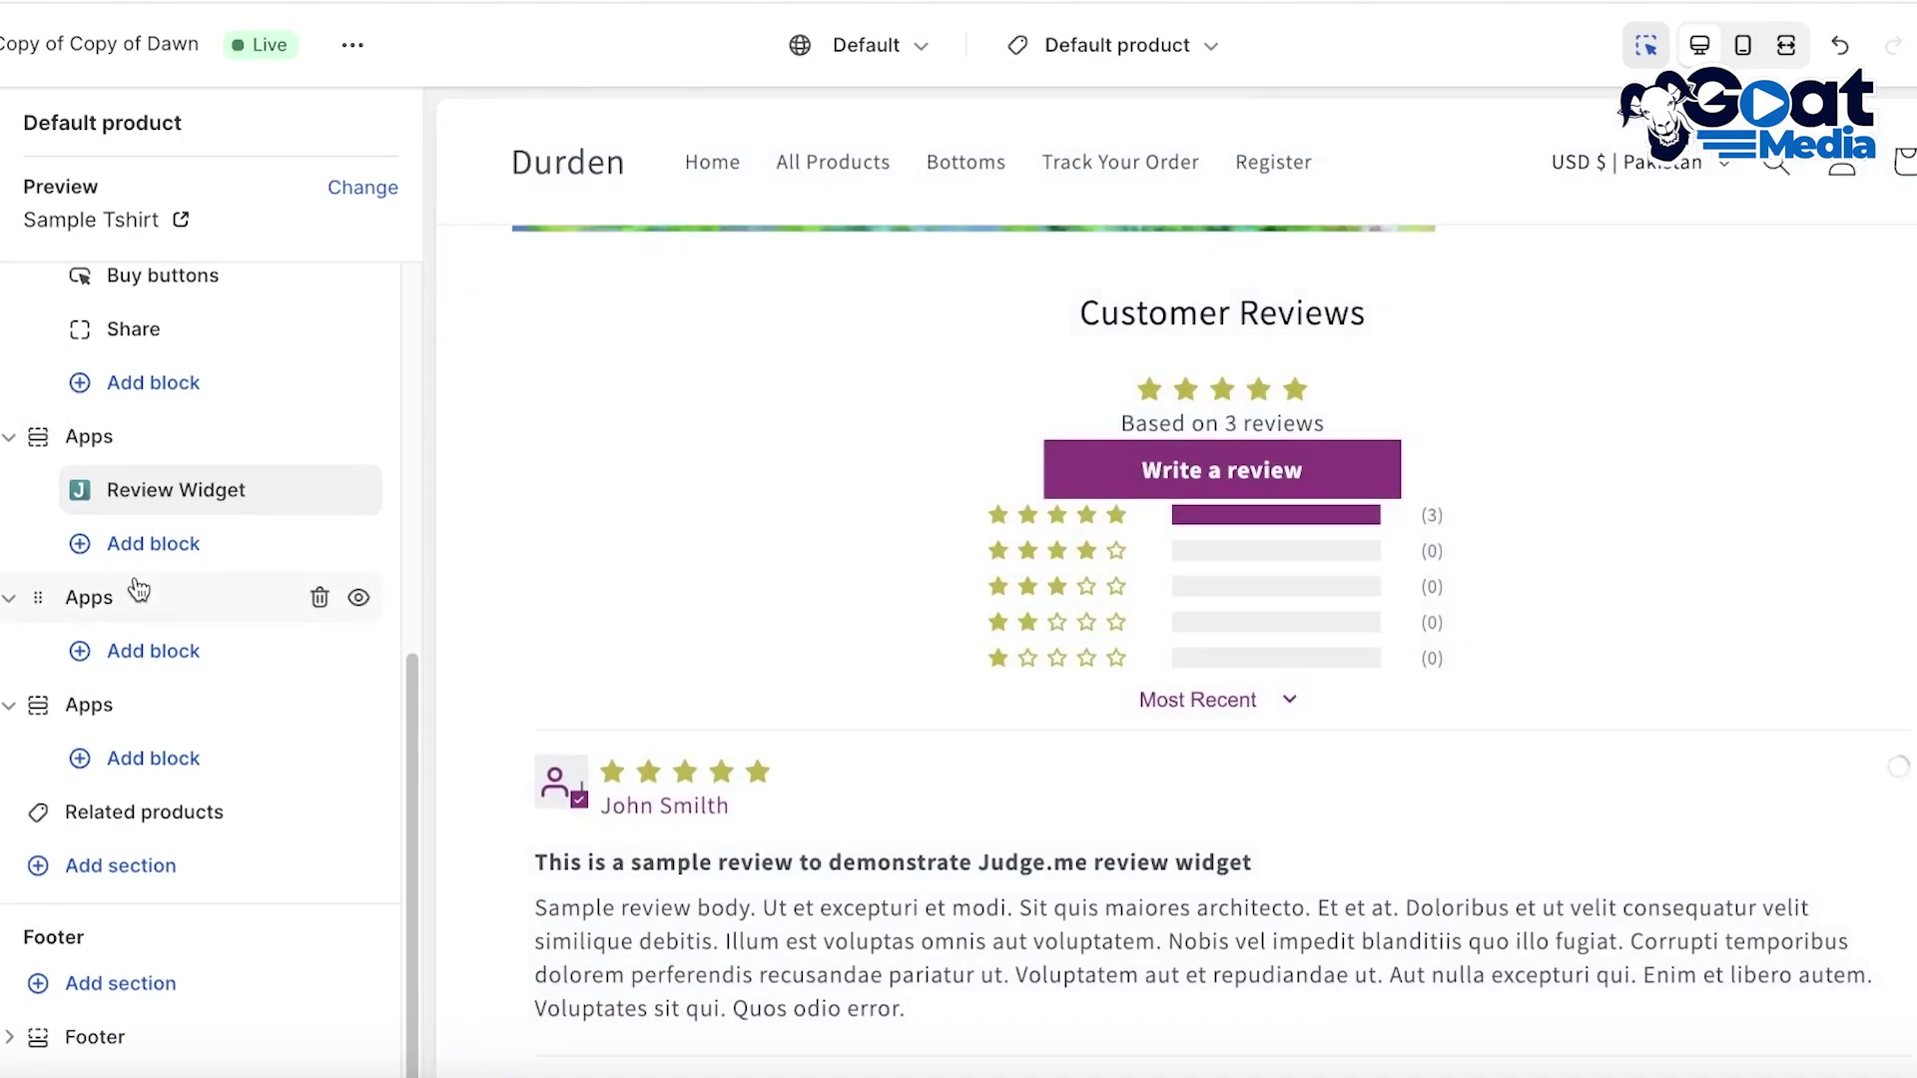
scroll(137, 587, up, 3)
scroll(880, 635, up, 4)
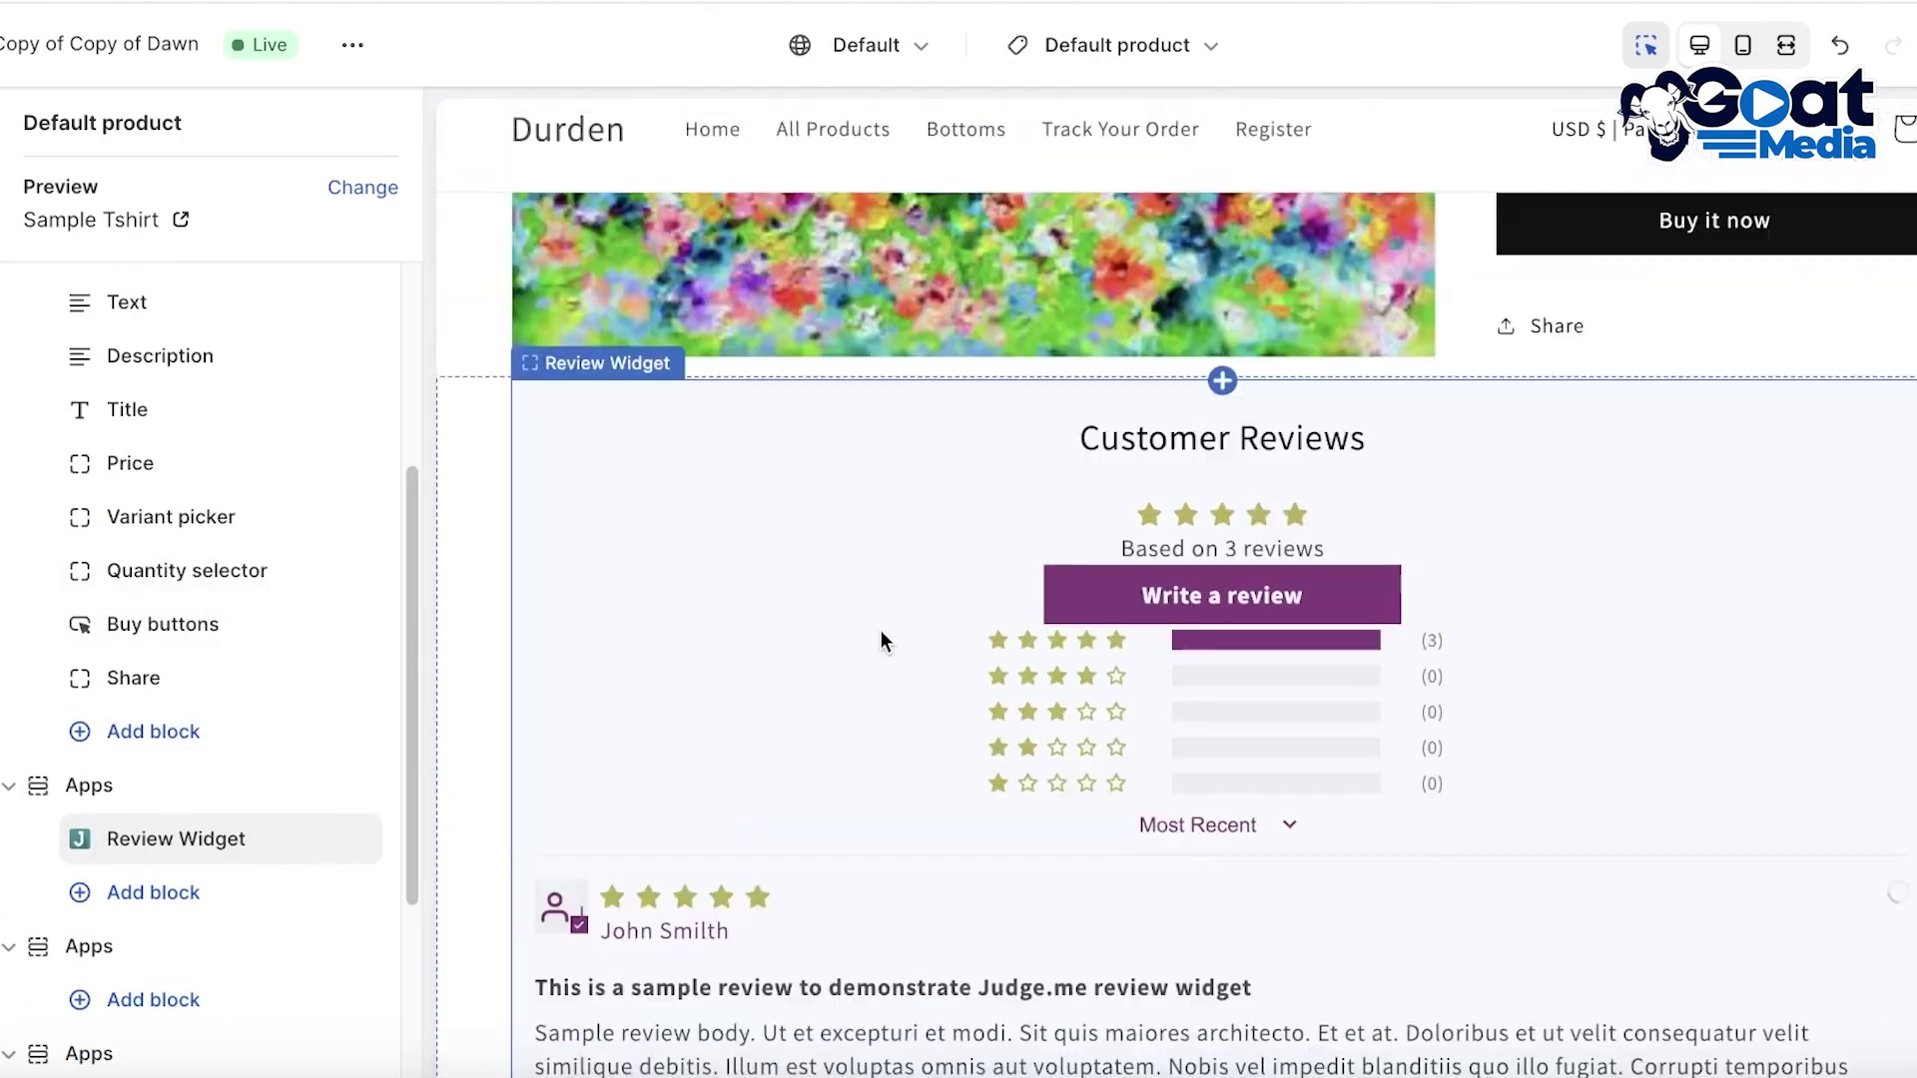
Step: Examine how the customer reviews sit beneath the Sample Tshirt details and view the Review Widget's block settings
scroll(1238, 608, up, 10)
scroll(1244, 608, down, 10)
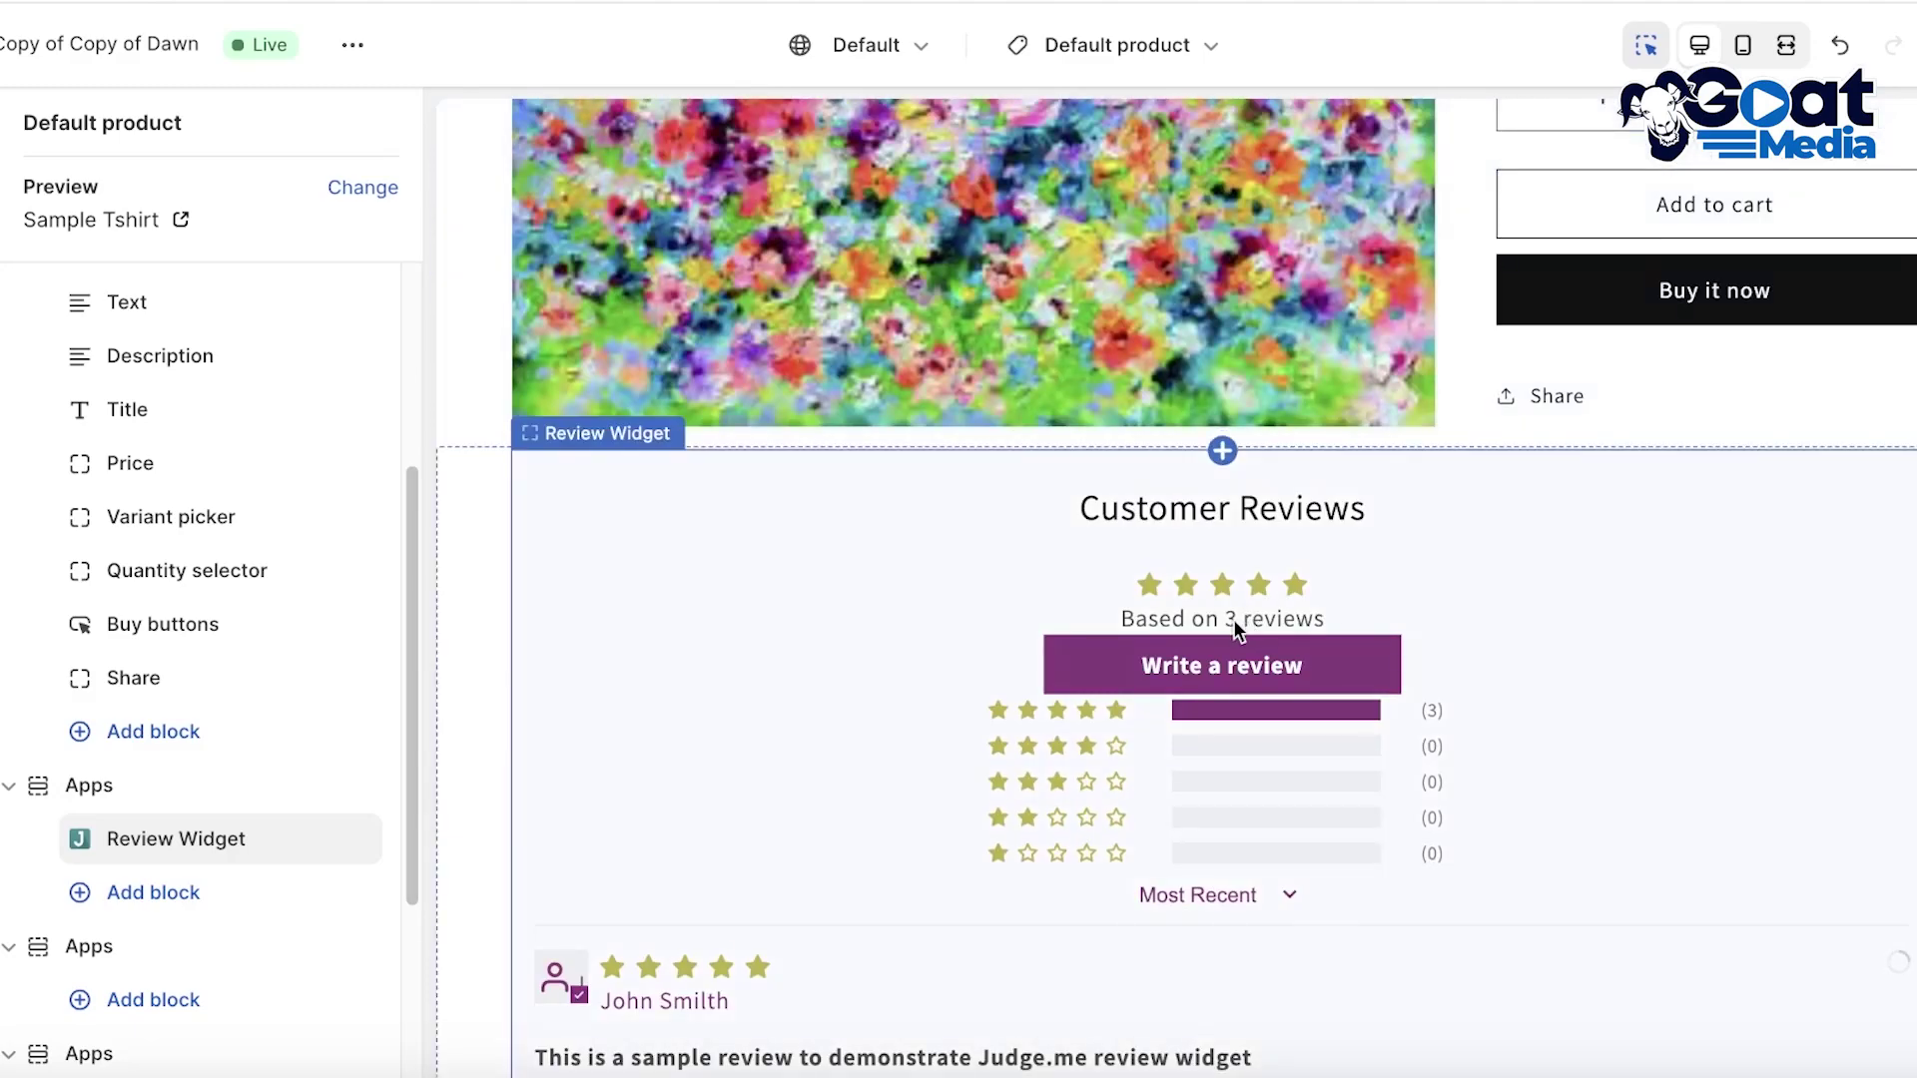
scroll(1234, 620, down, 2)
scroll(1238, 619, up, 3)
scroll(1658, 360, up, 3)
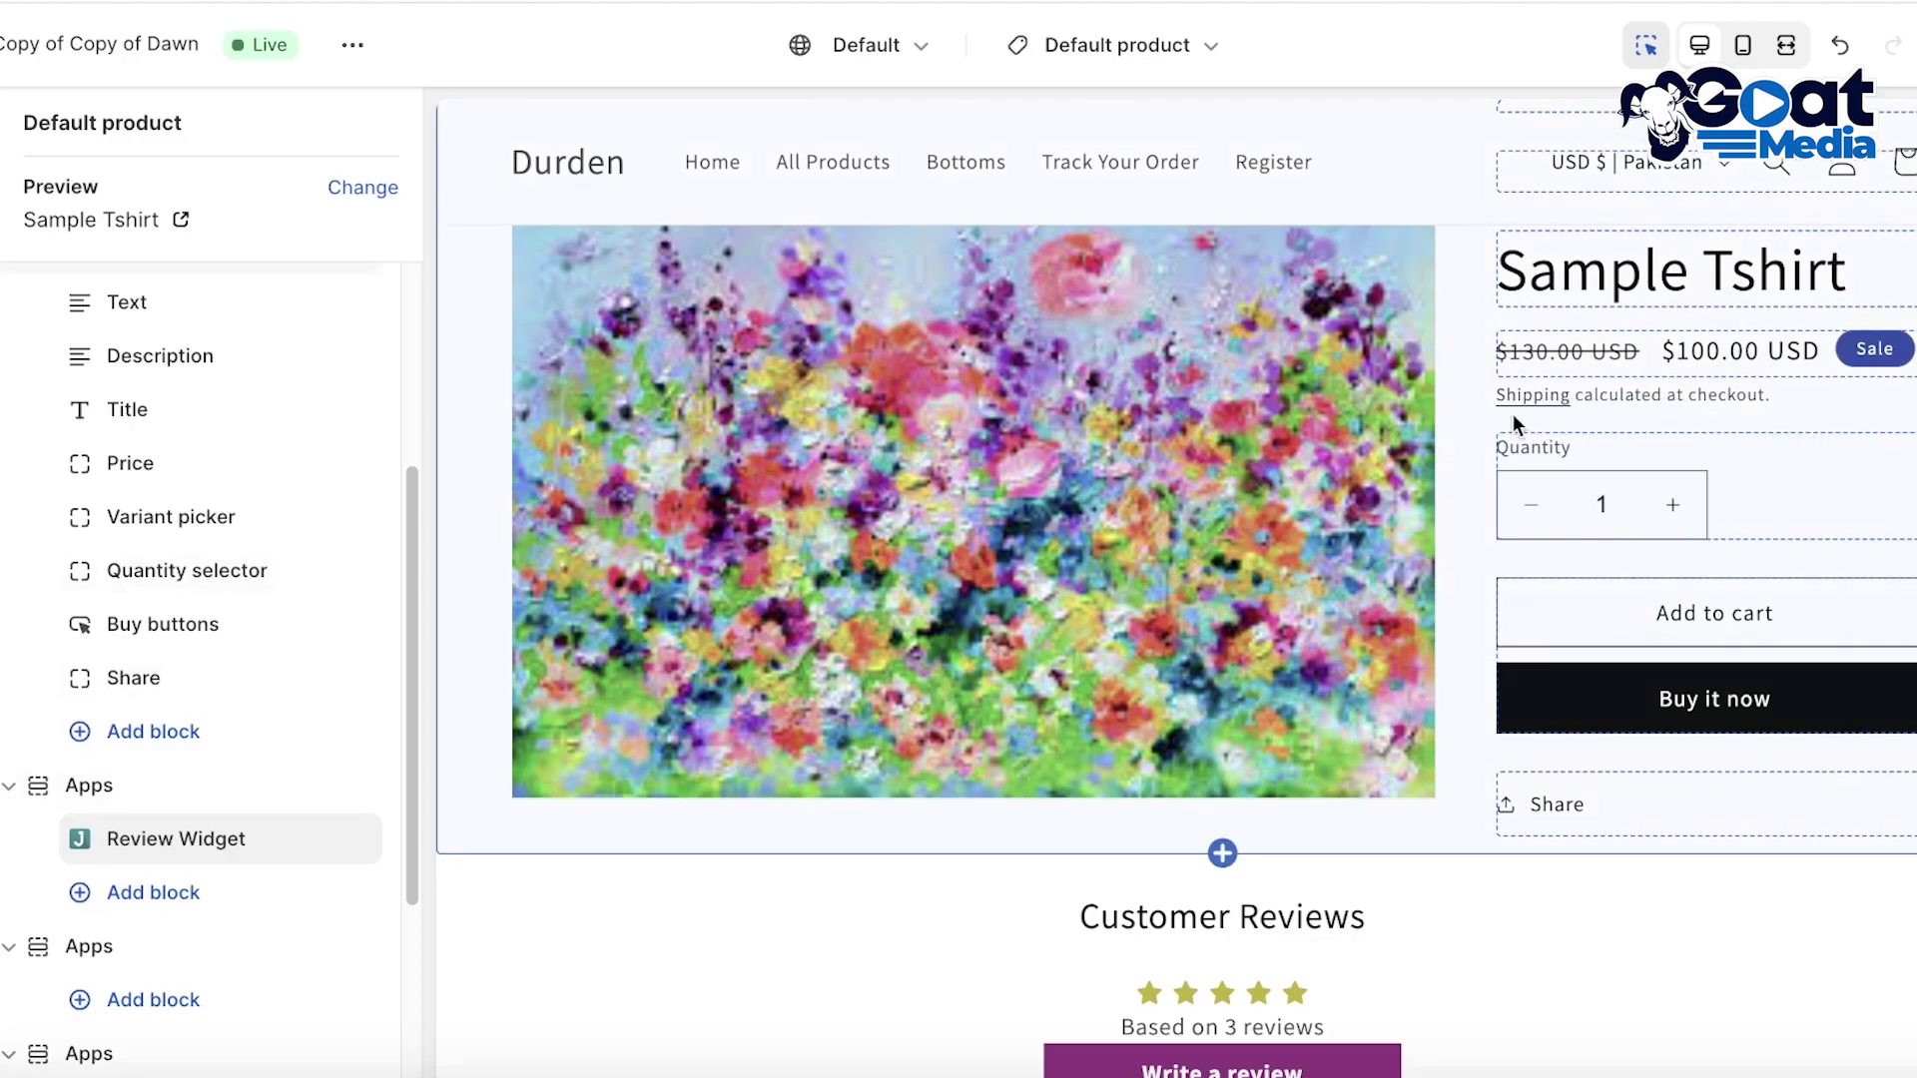
scroll(1417, 753, down, 10)
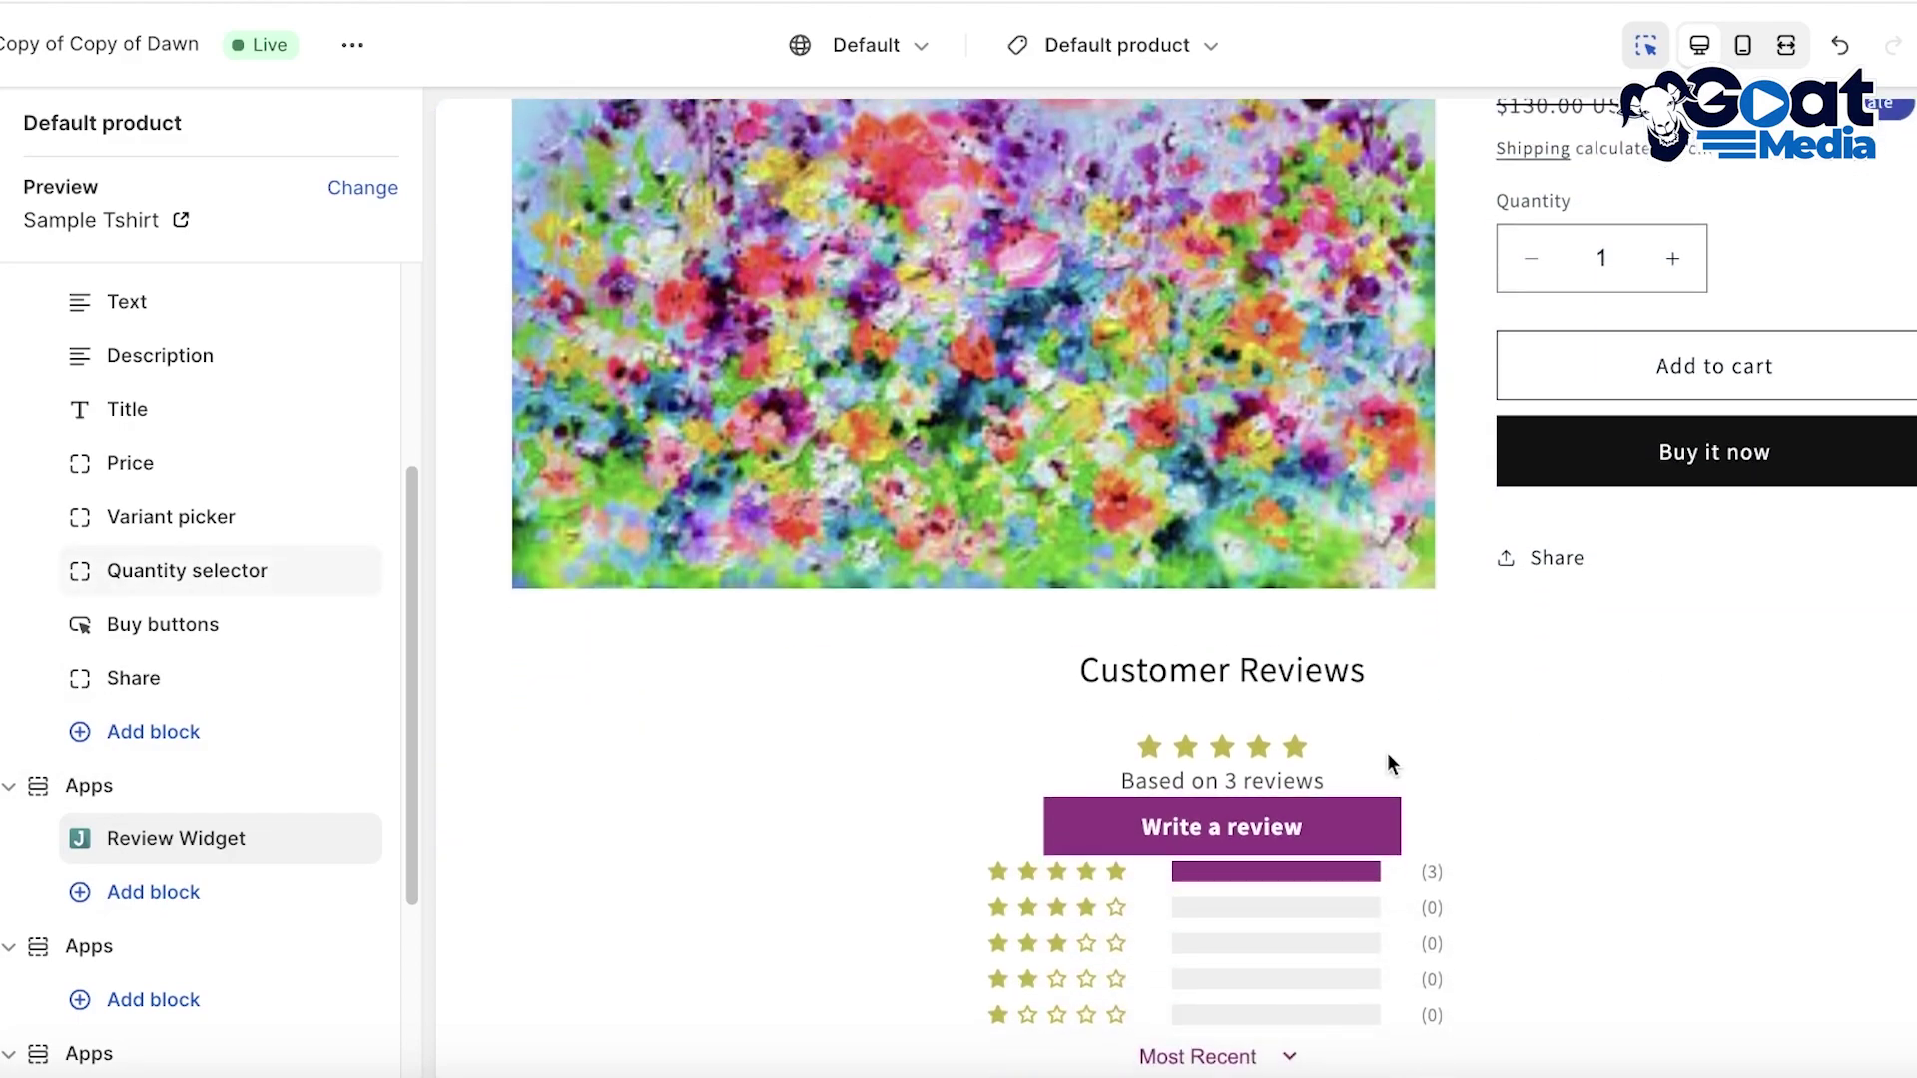
scroll(1406, 434, up, 4)
click(1100, 757)
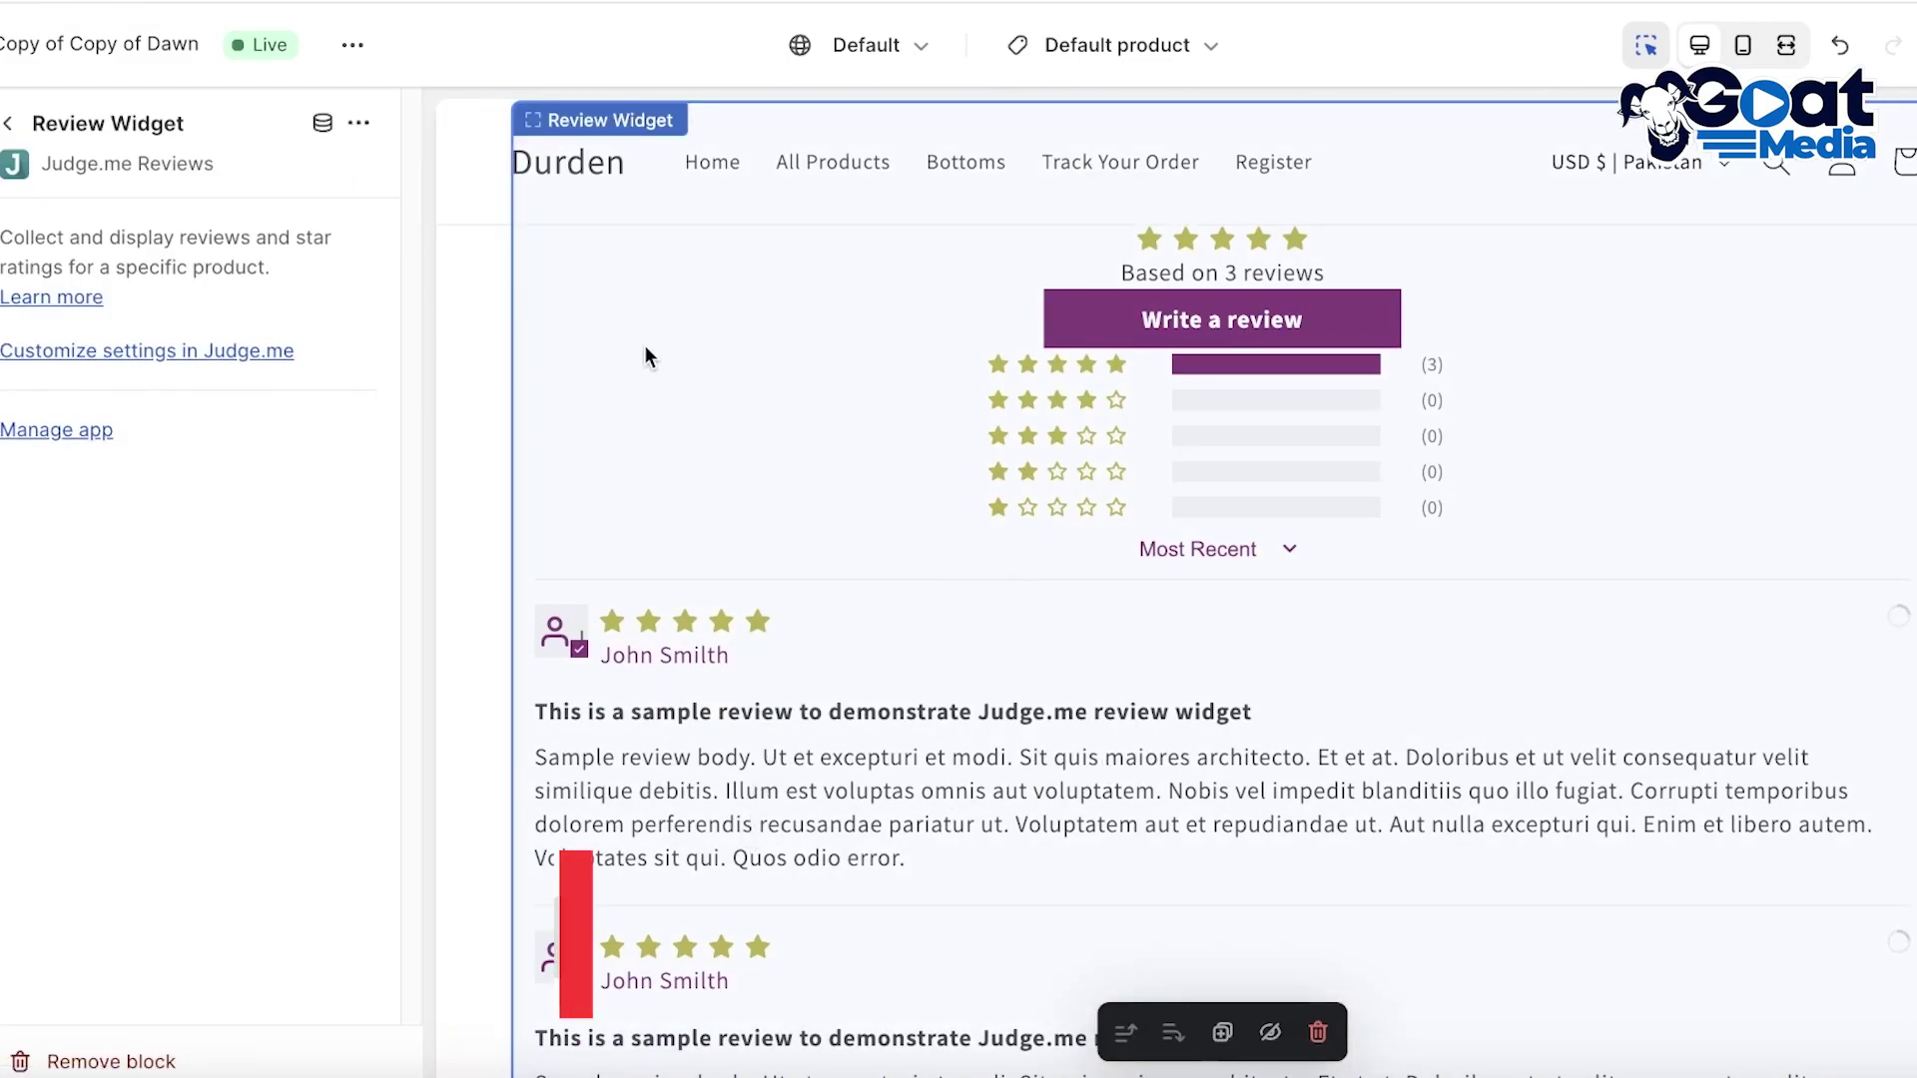
click(8, 123)
click(100, 689)
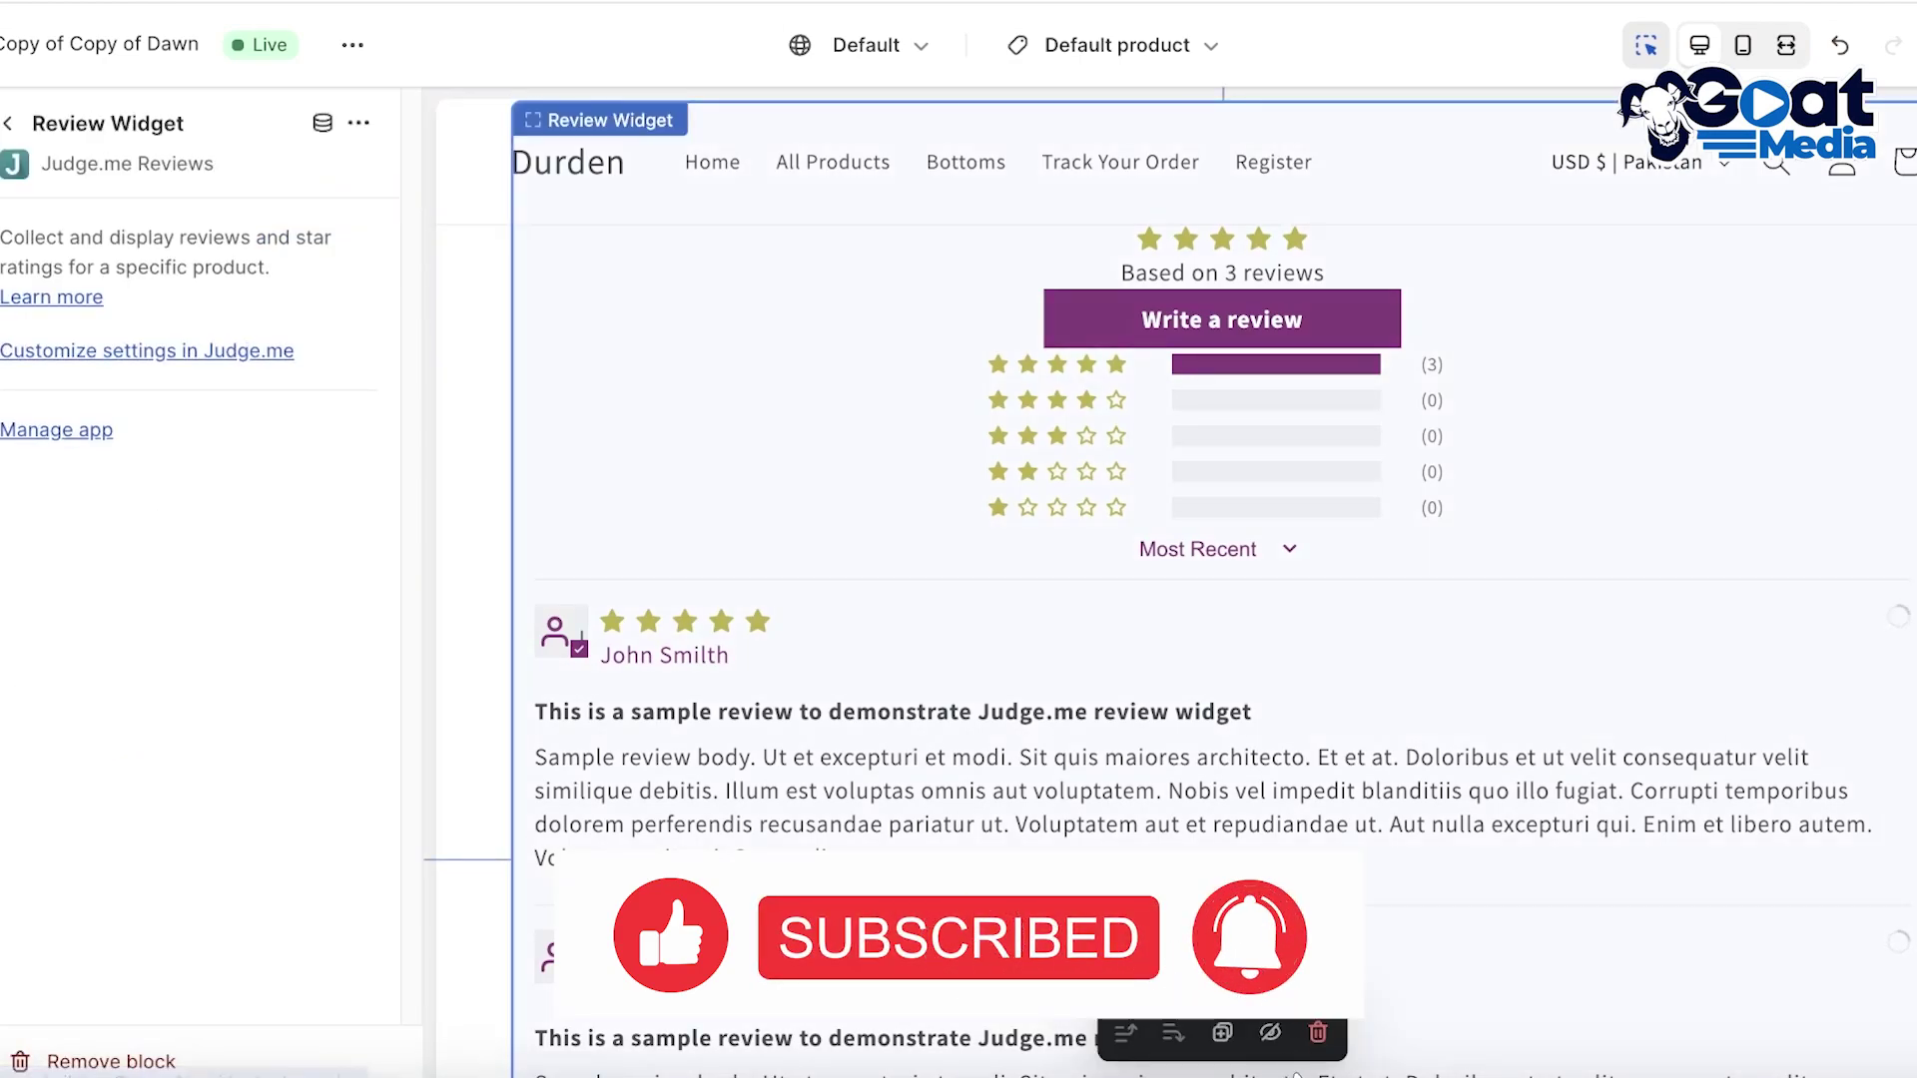
click(8, 124)
scroll(1846, 458, up, 4)
scroll(1848, 457, up, 5)
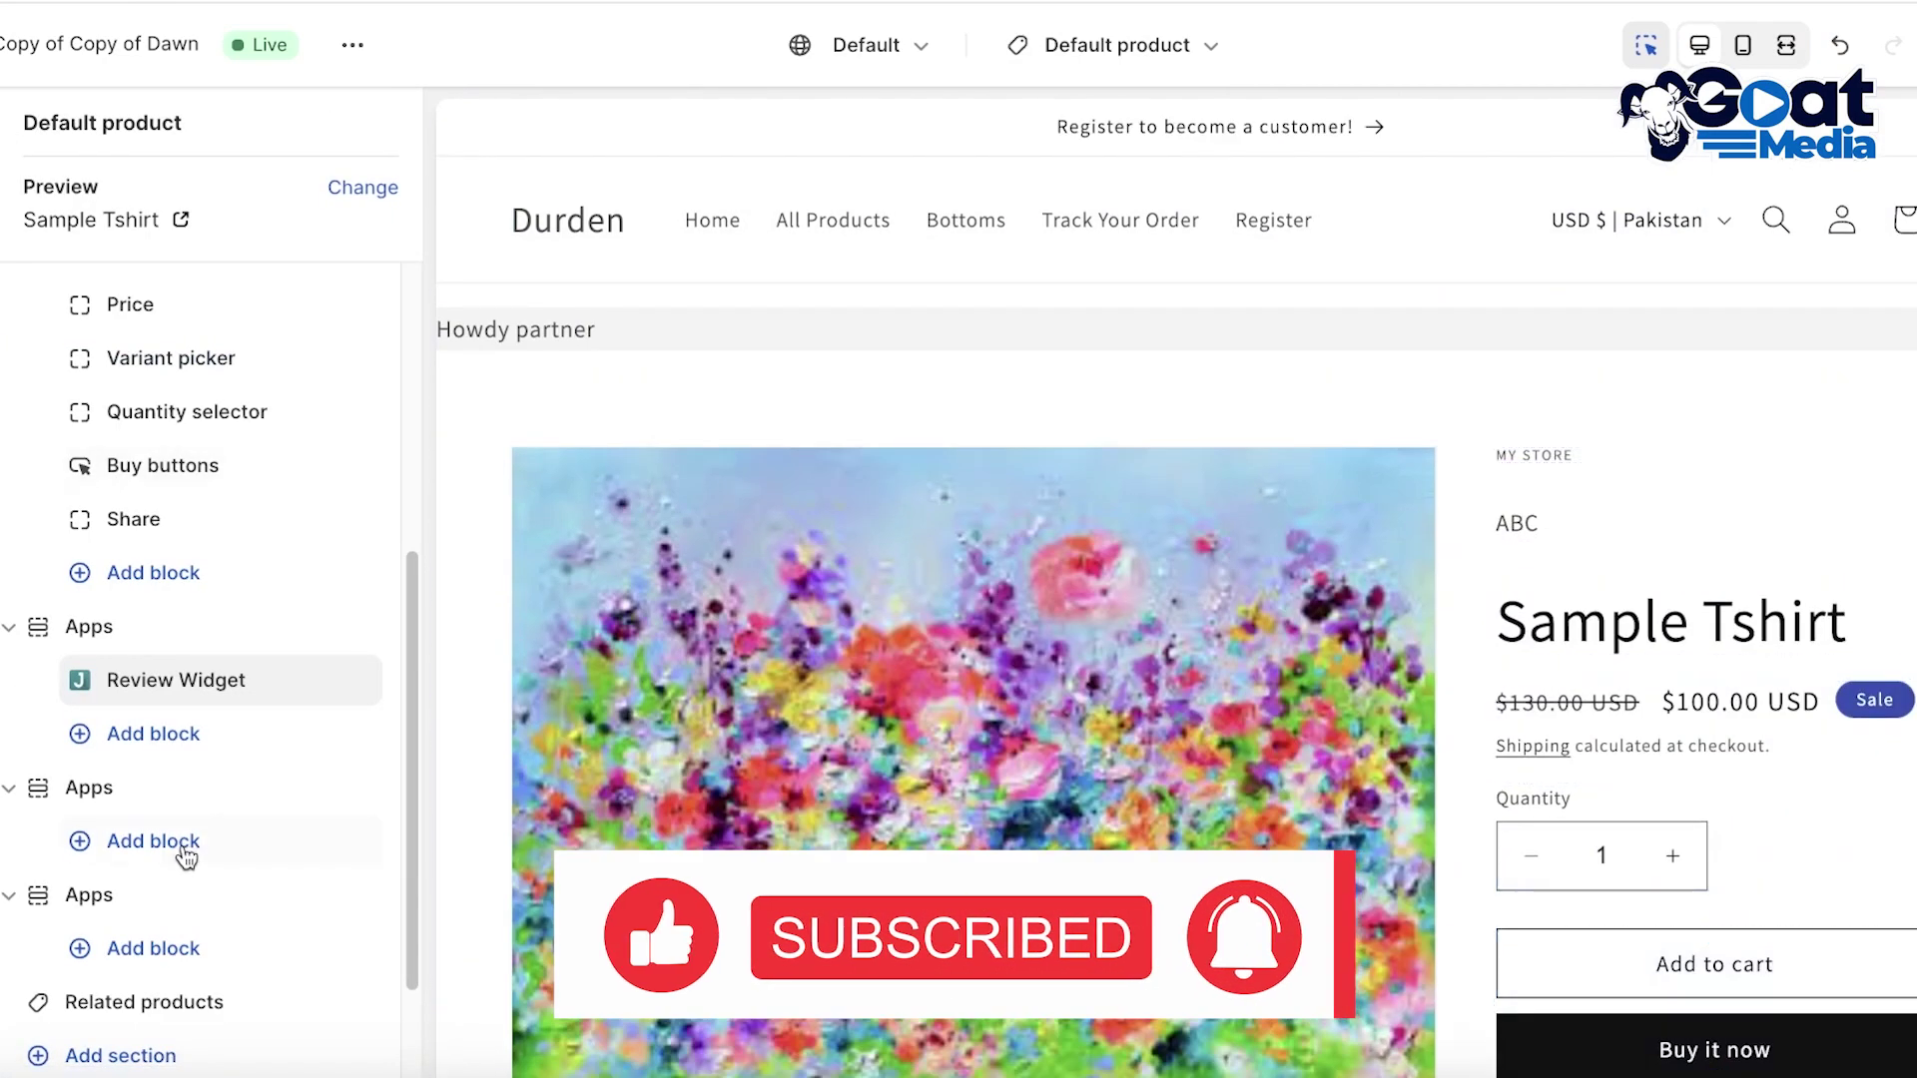
Step: Add the Judge.me Star Ratings block to the Product information section
scroll(206, 735, down, 2)
scroll(170, 419, up, 3)
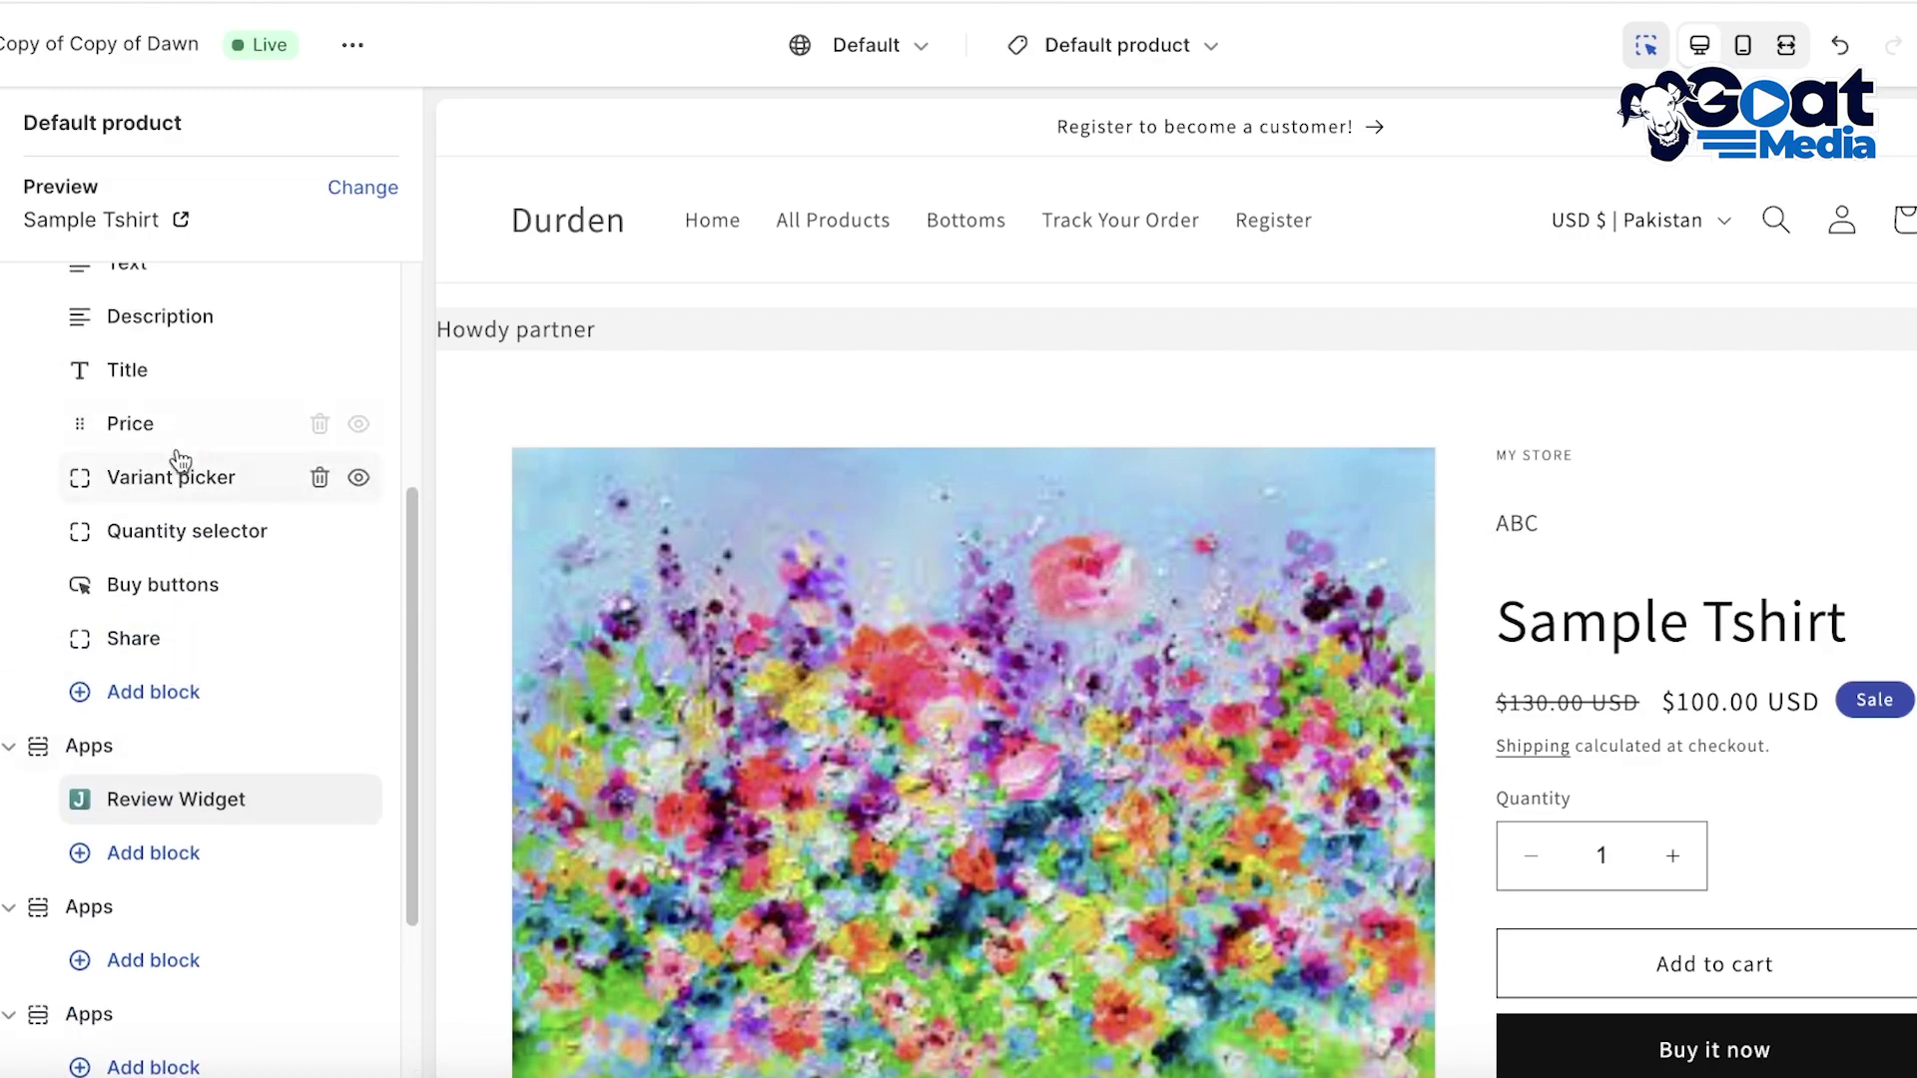
scroll(157, 642, up, 4)
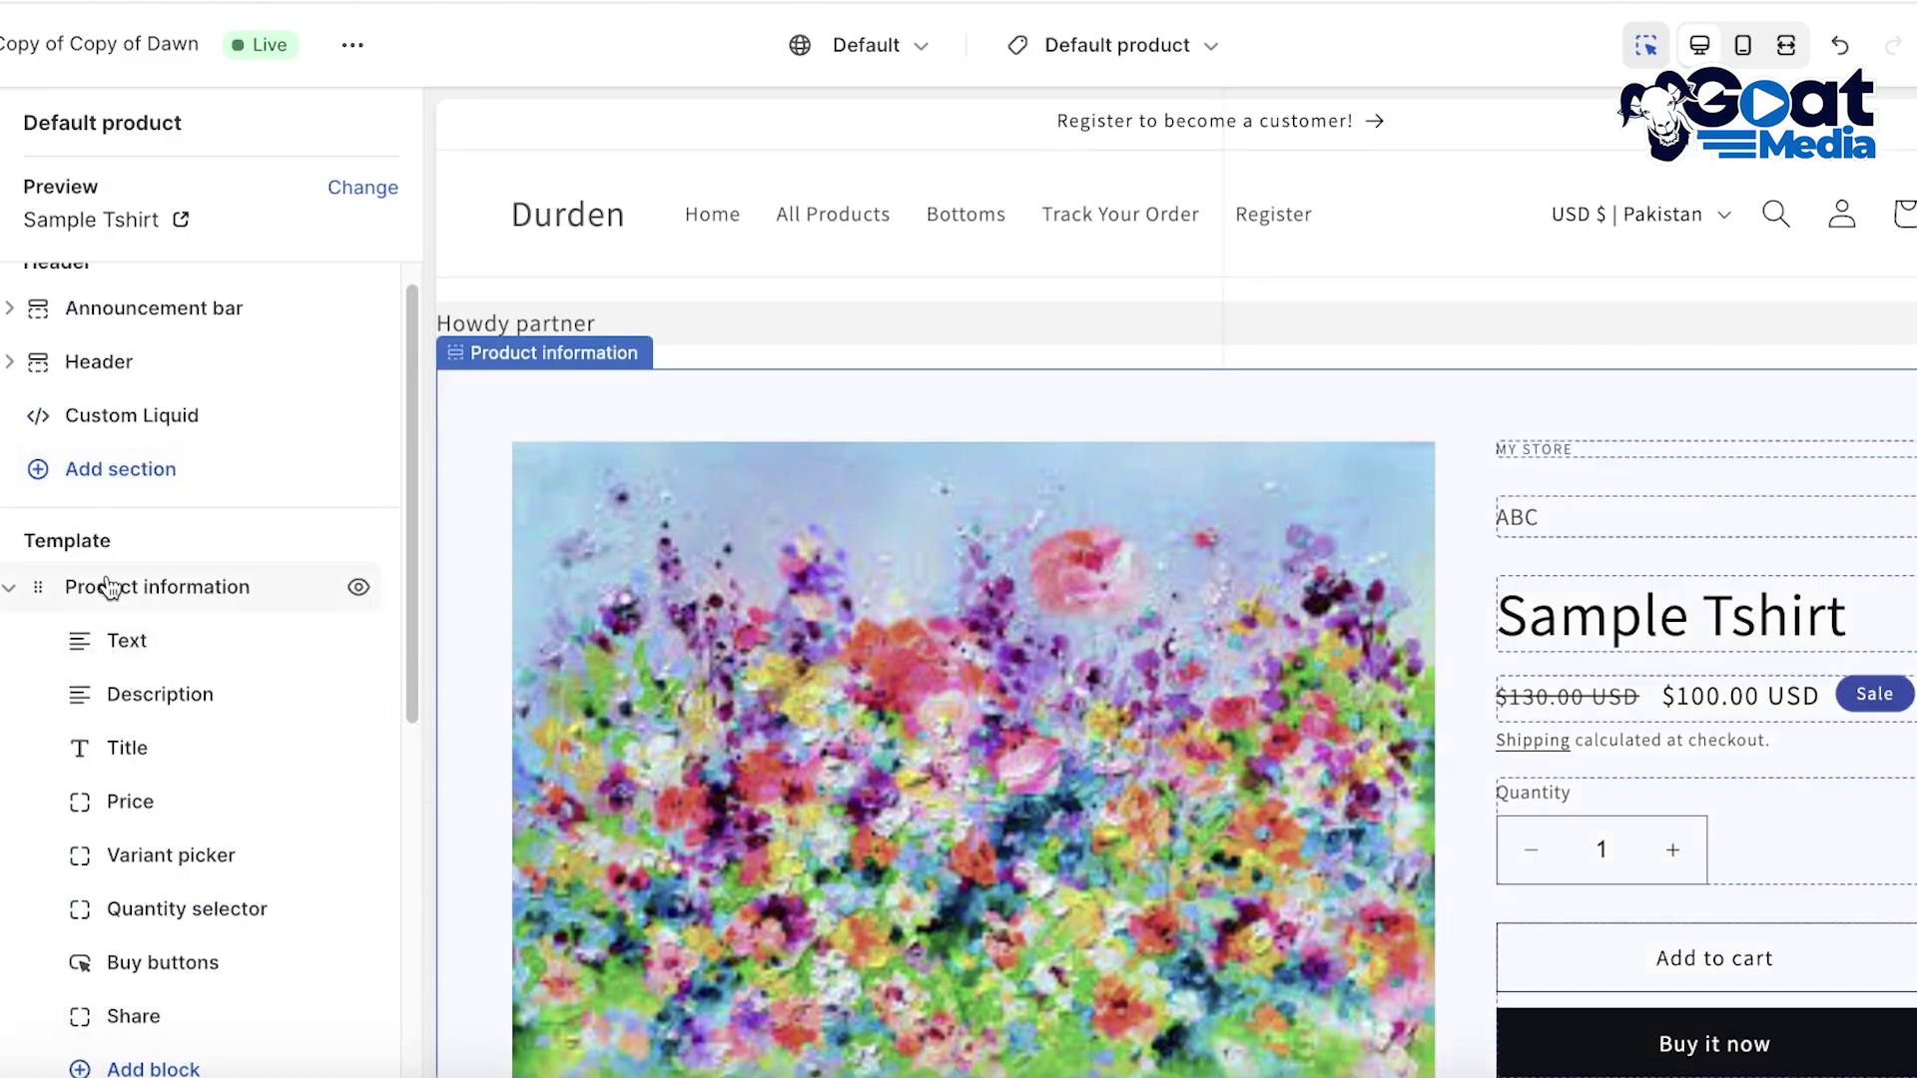
click(110, 587)
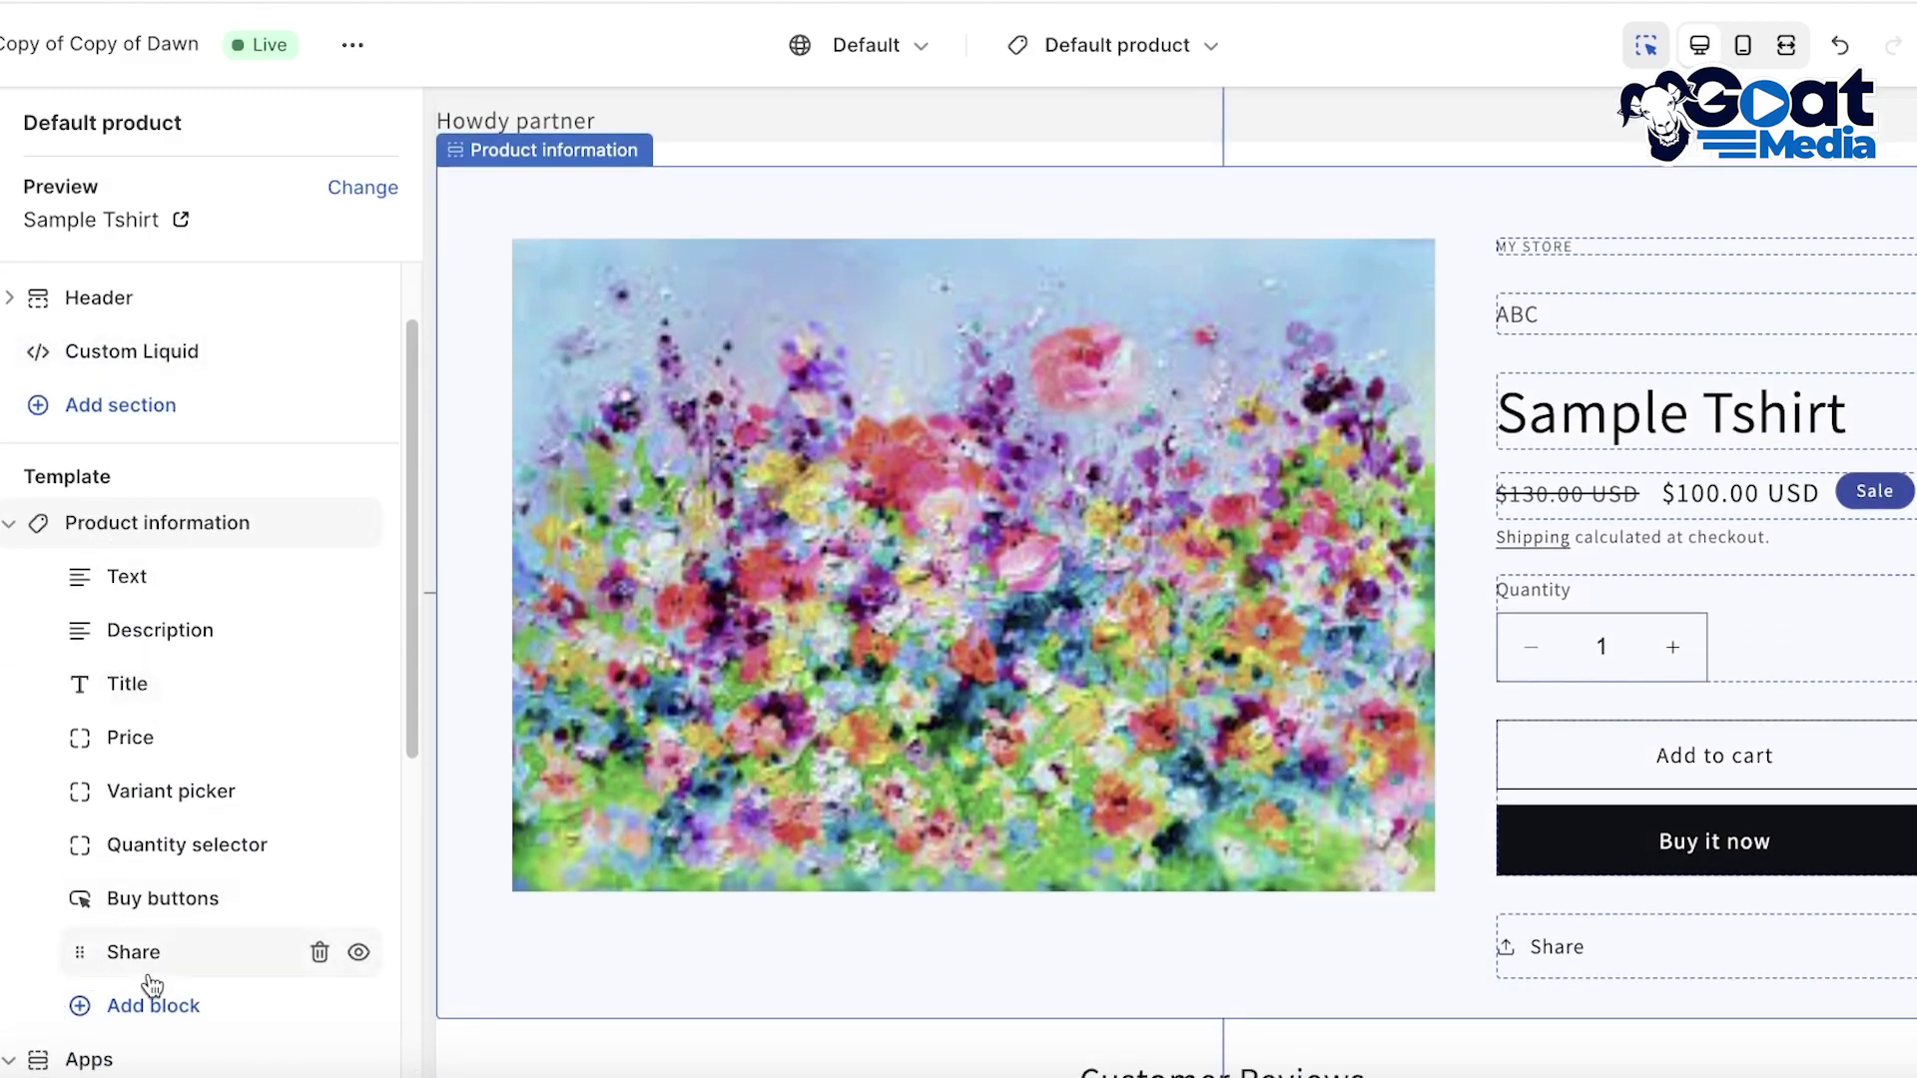
scroll(100, 948, down, 3)
click(176, 860)
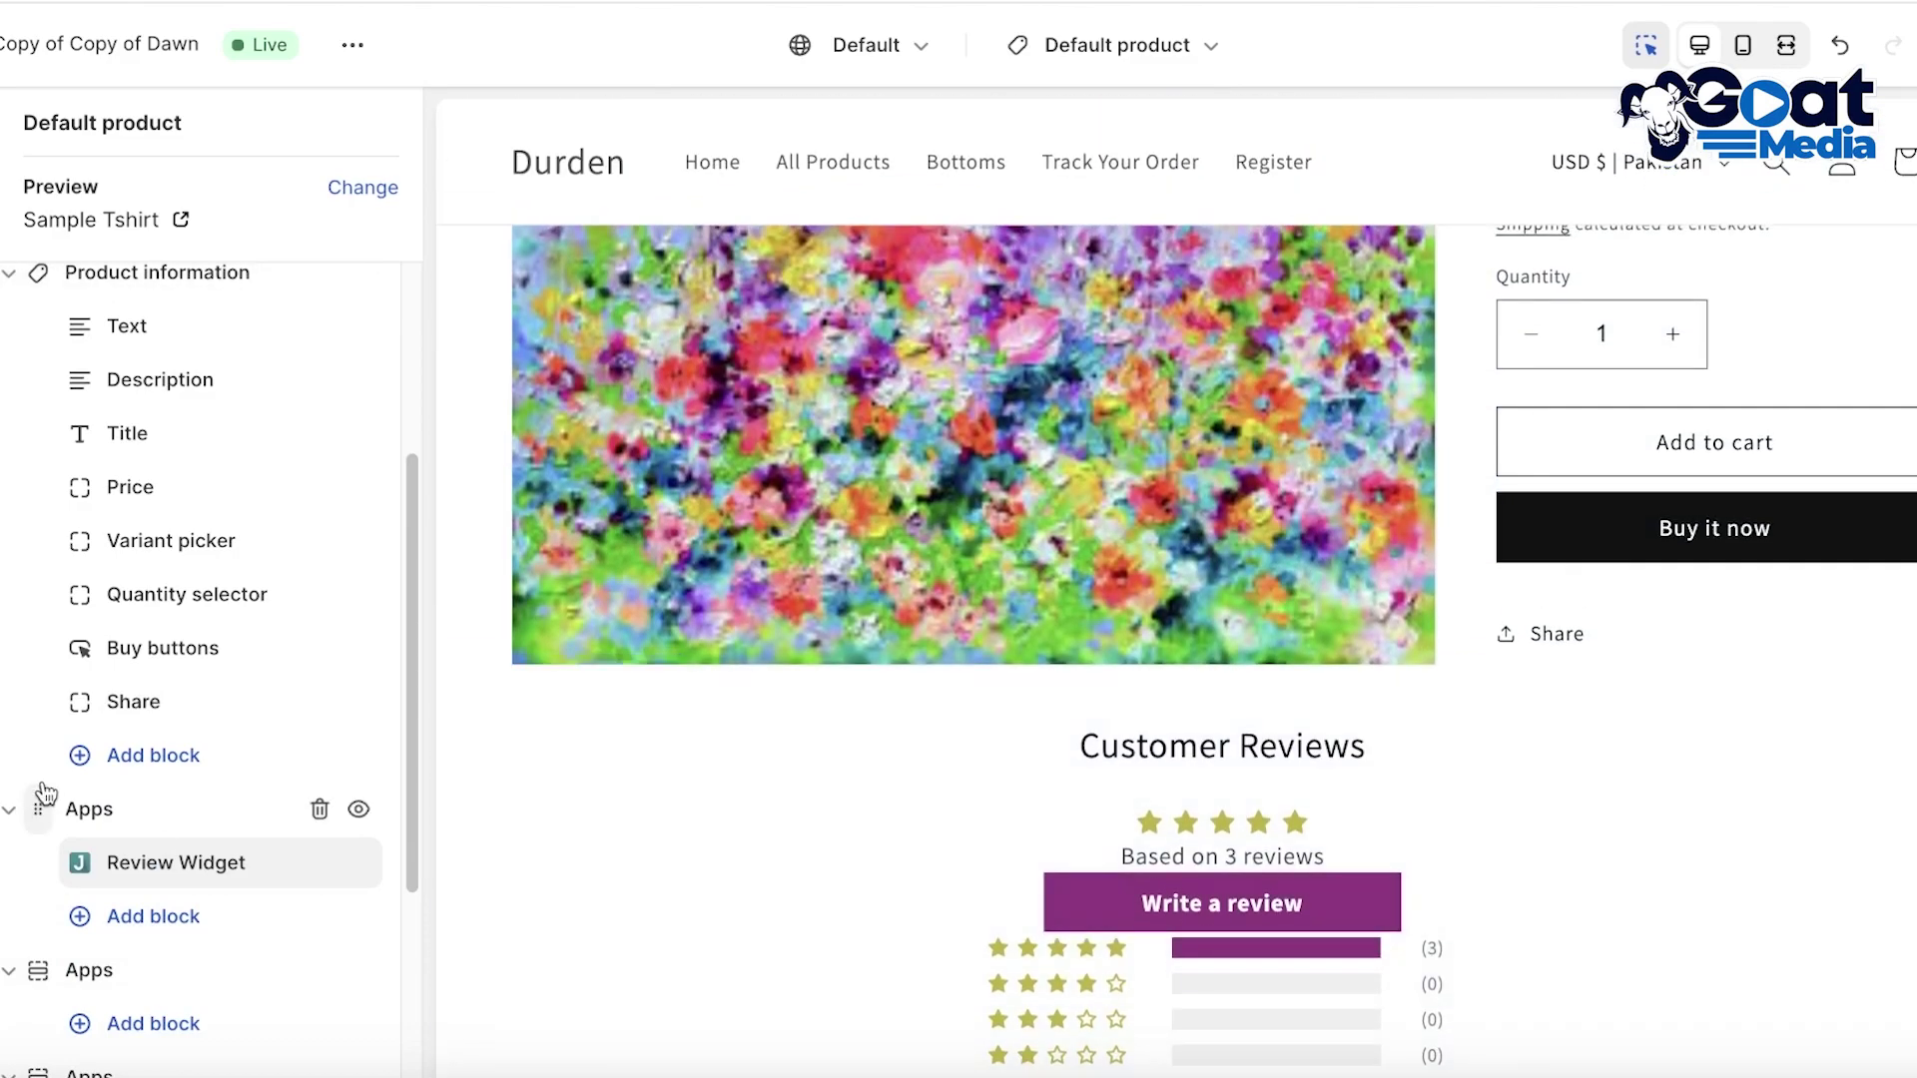
click(108, 752)
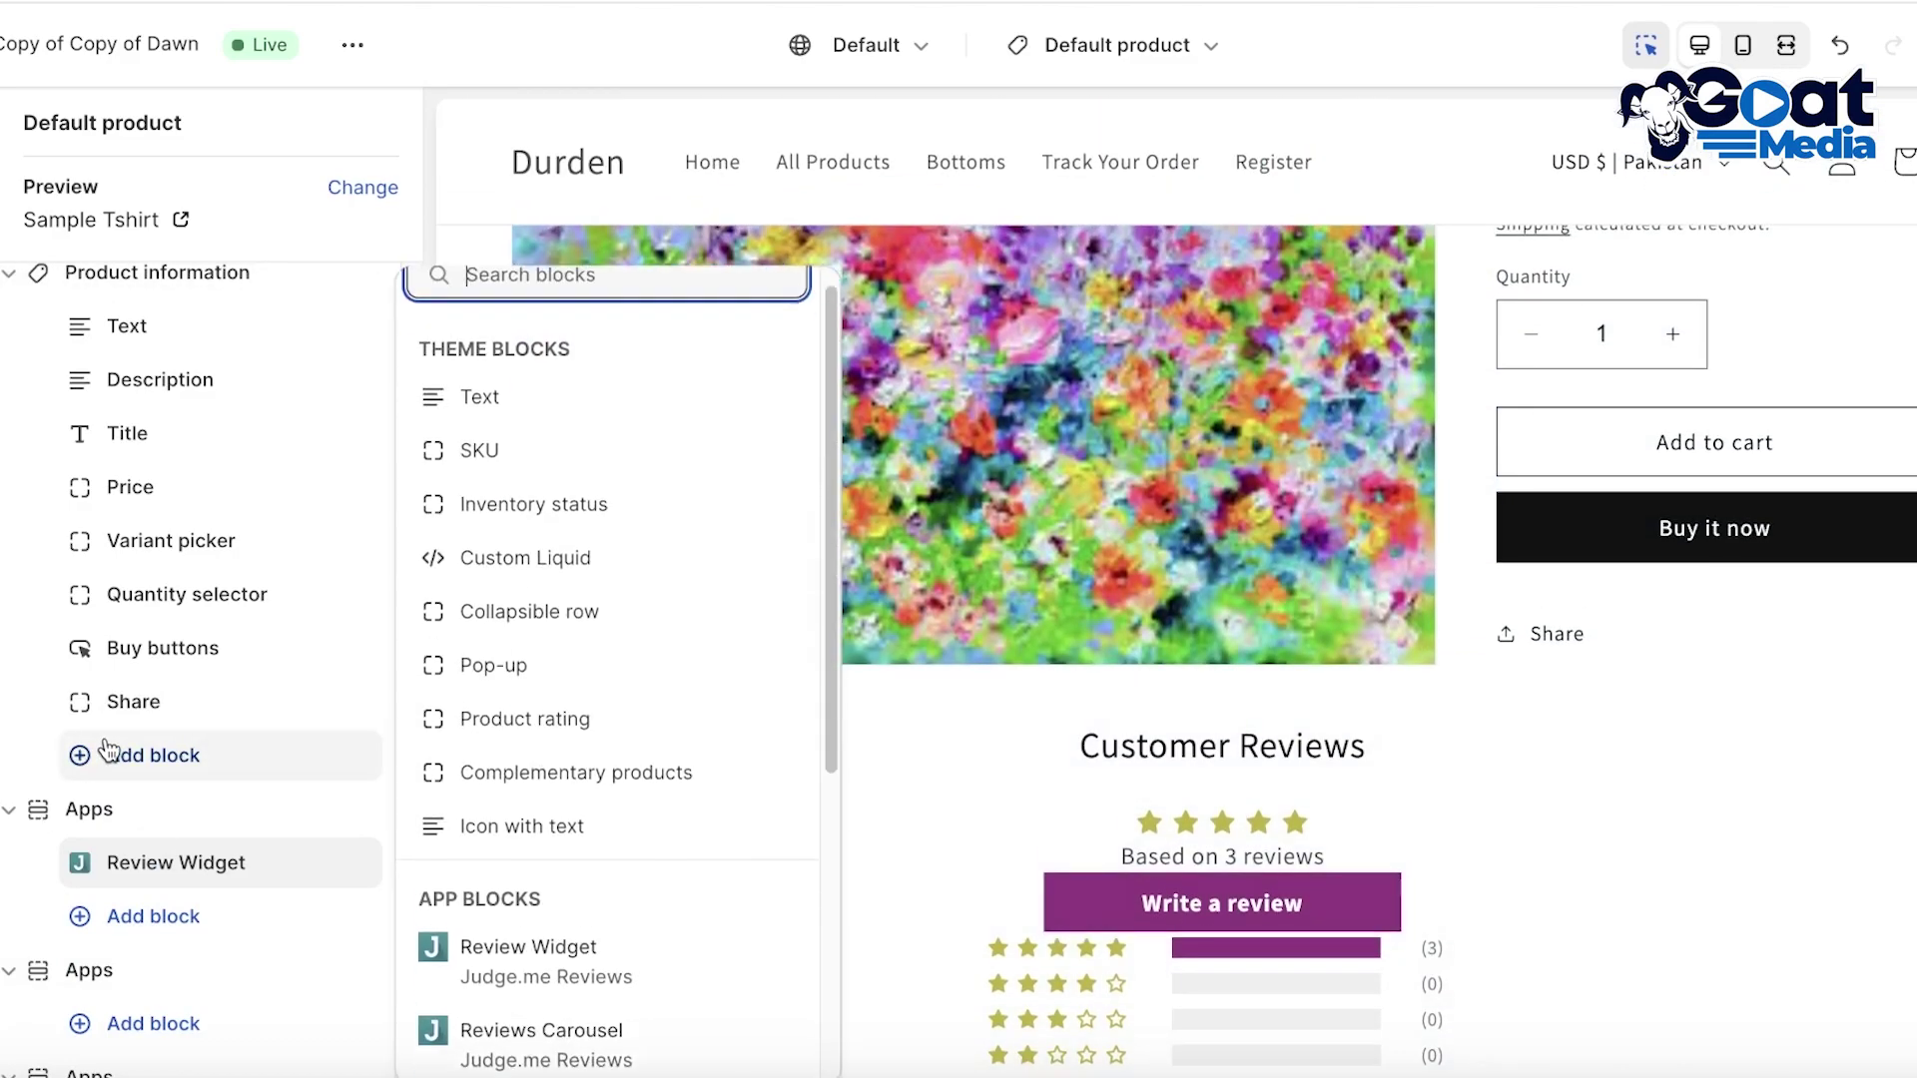
scroll(529, 514, down, 3)
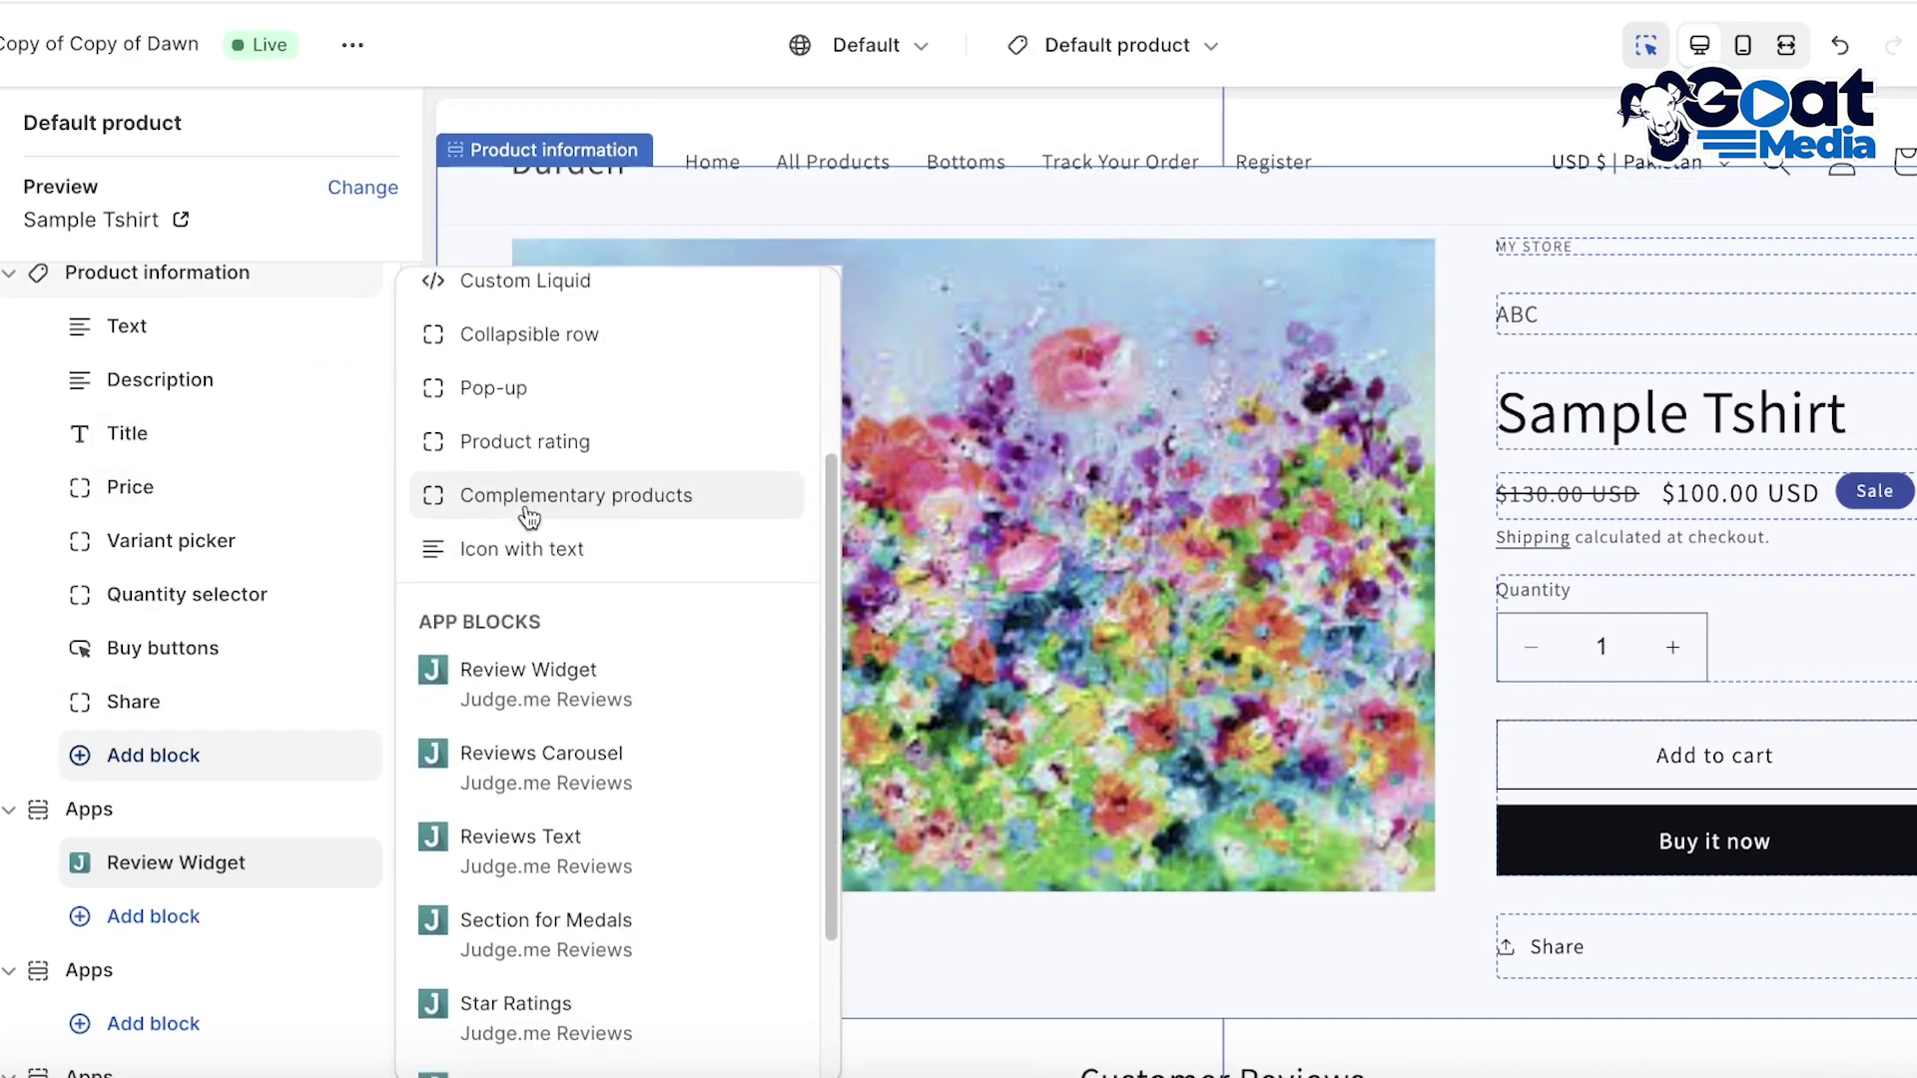
scroll(530, 514, down, 2)
click(652, 842)
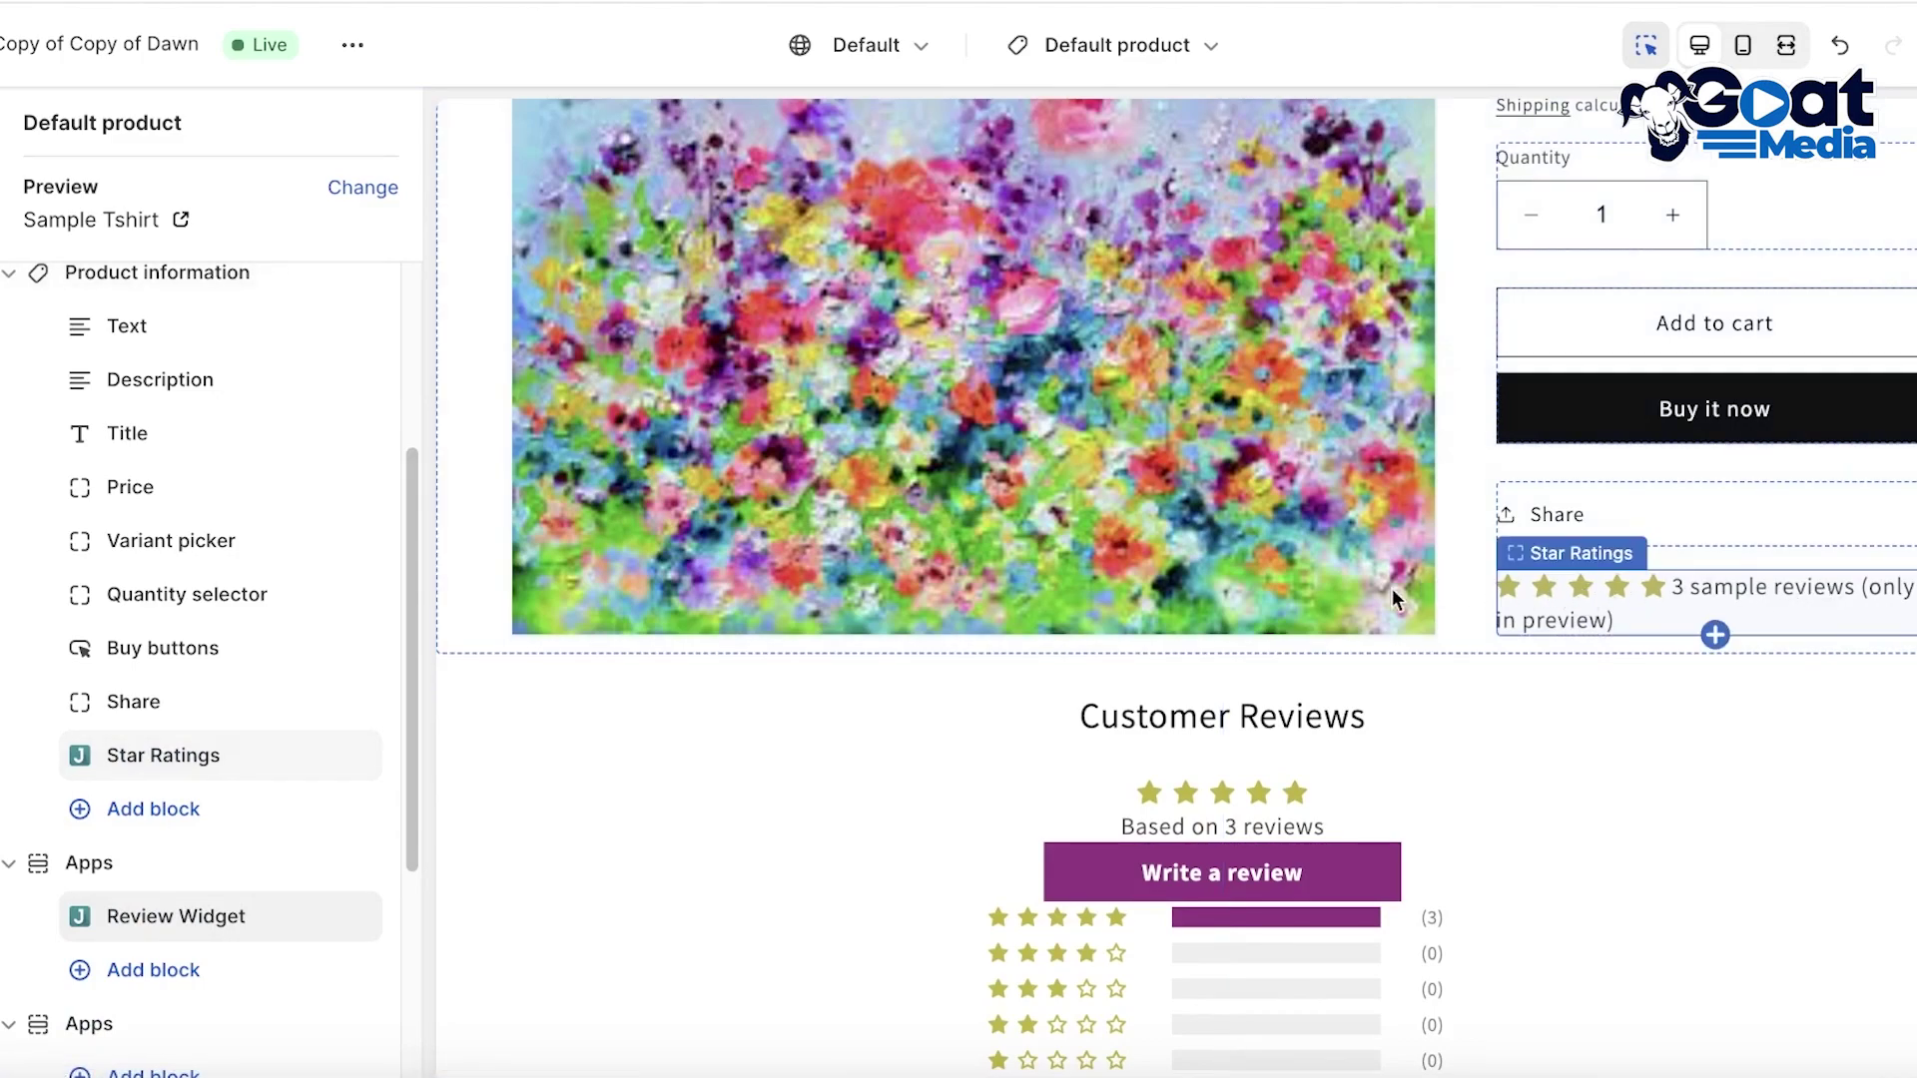
Step: Move the Star Ratings block between the Title and Price blocks and check its placement in the product page preview
drag(86, 771, 66, 595)
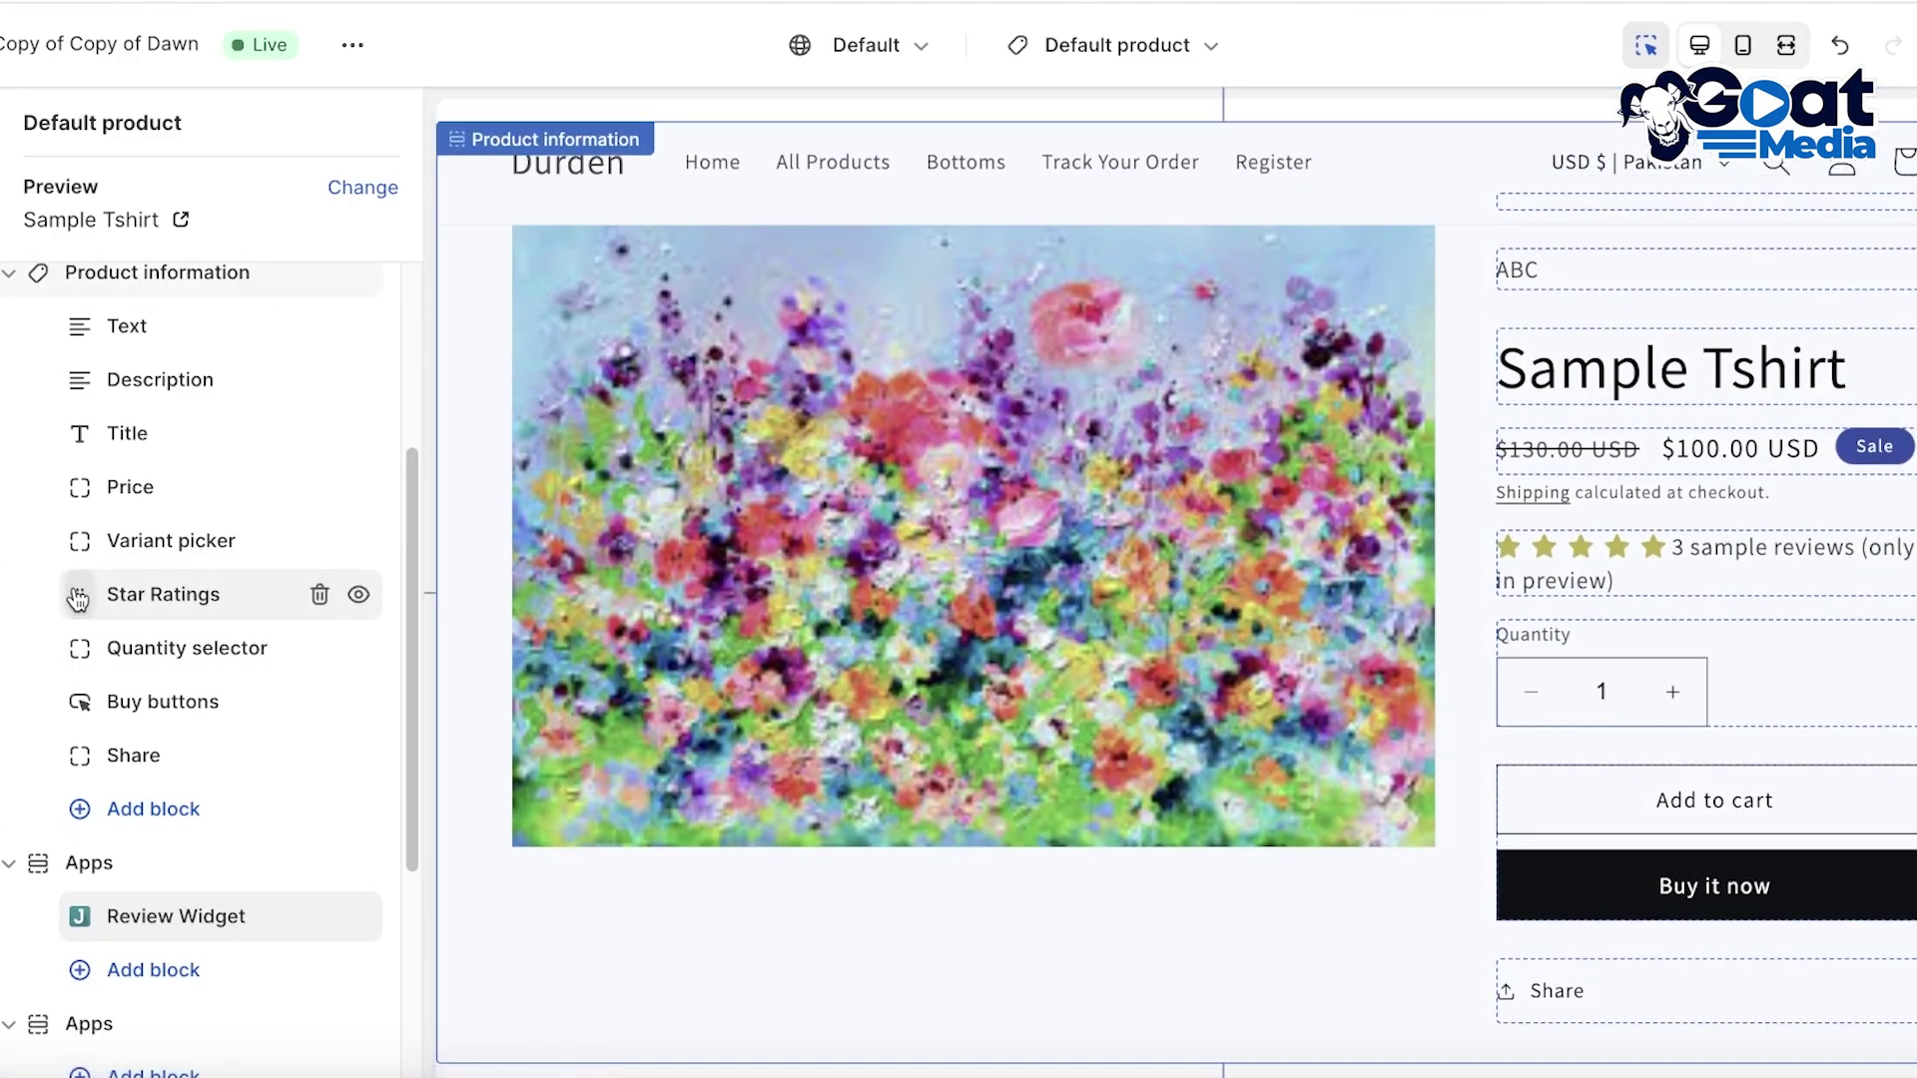
drag(78, 599, 74, 464)
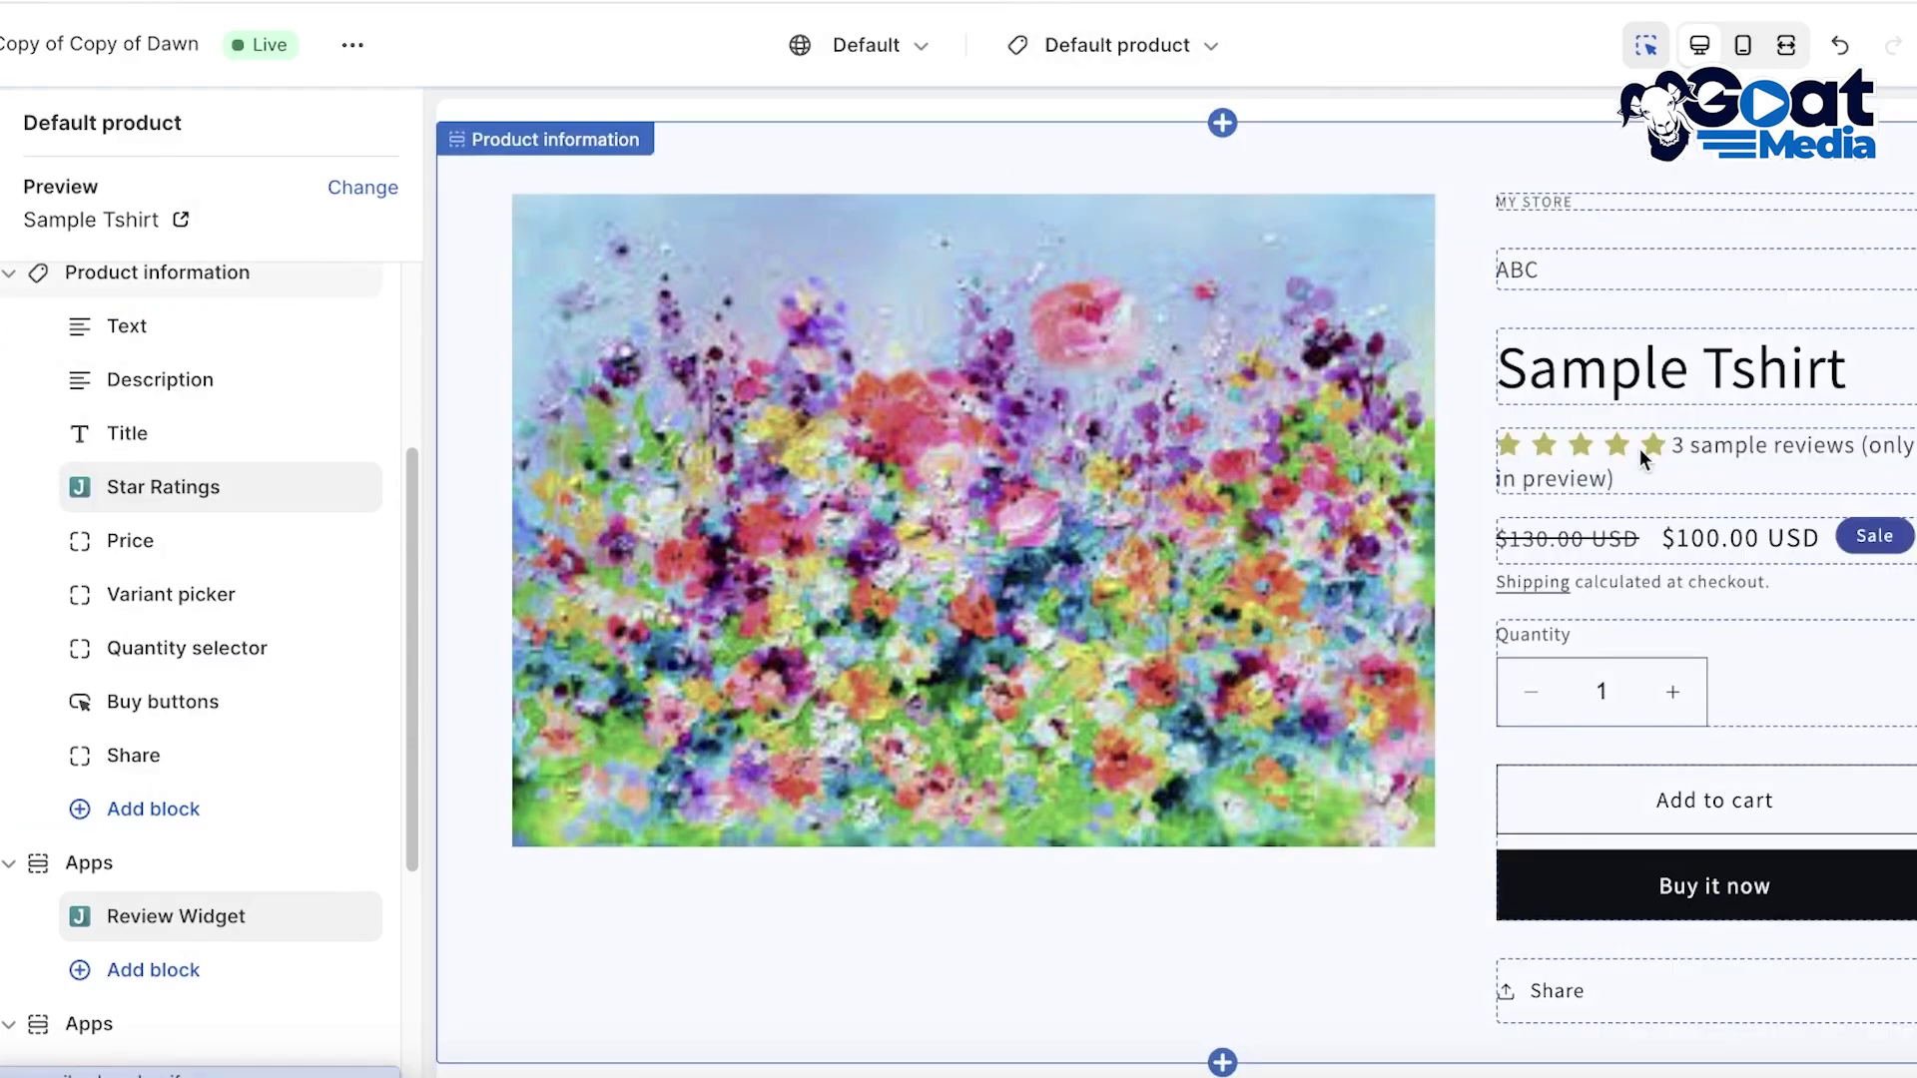
click(1725, 486)
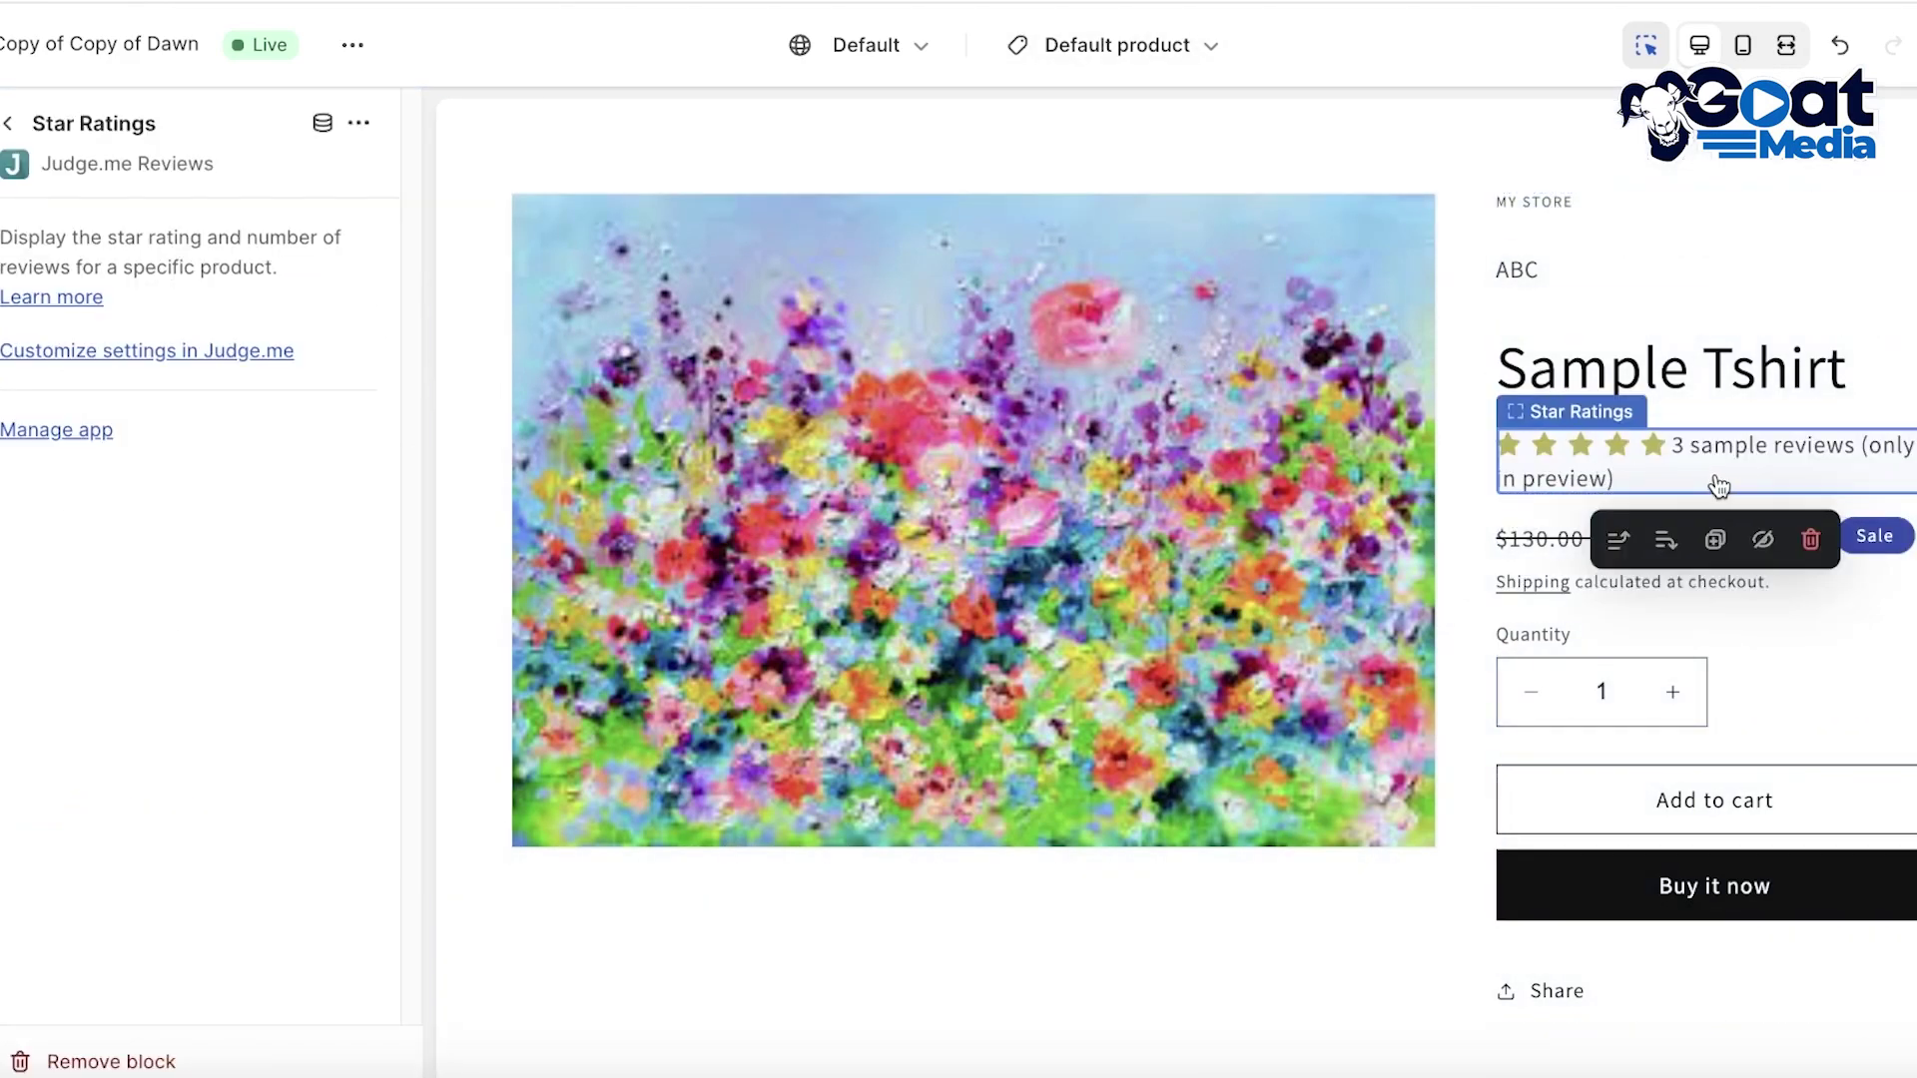
scroll(1707, 478, down, 8)
scroll(1707, 474, up, 10)
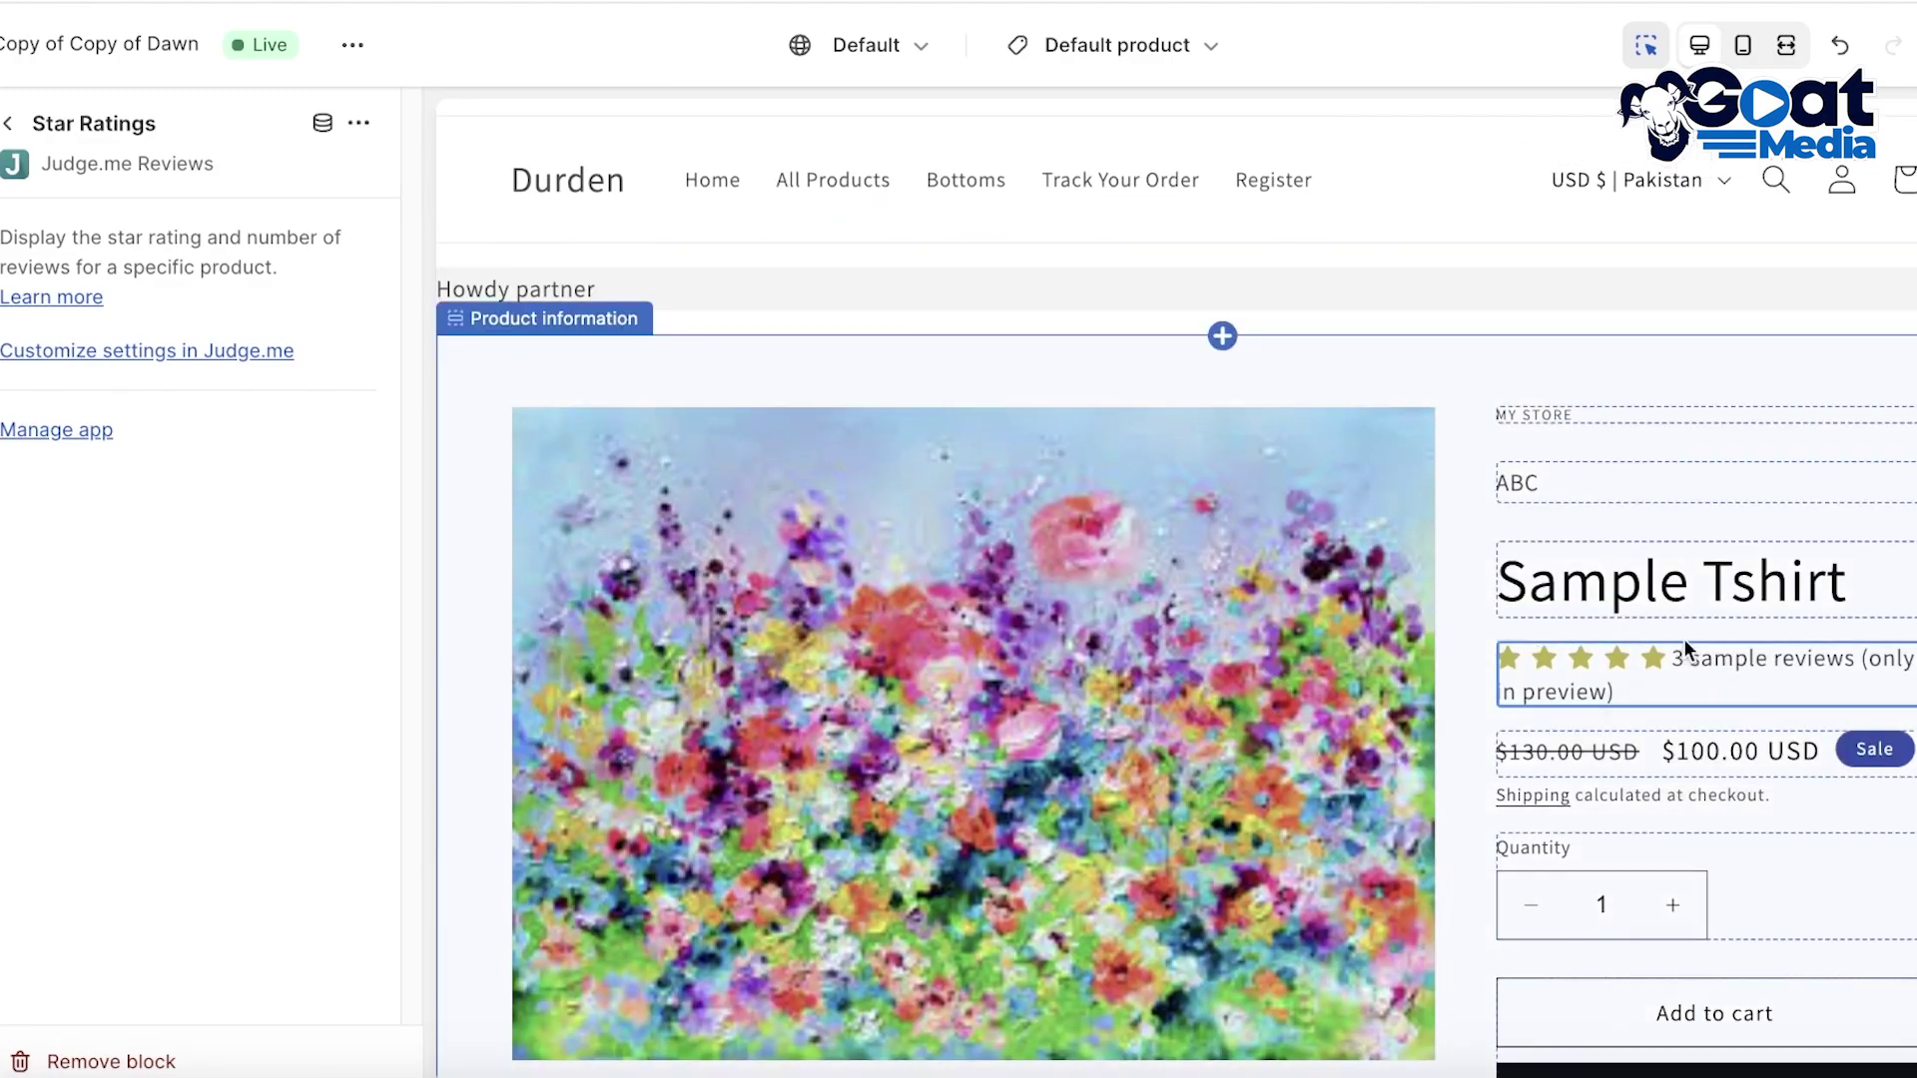
scroll(1601, 659, down, 10)
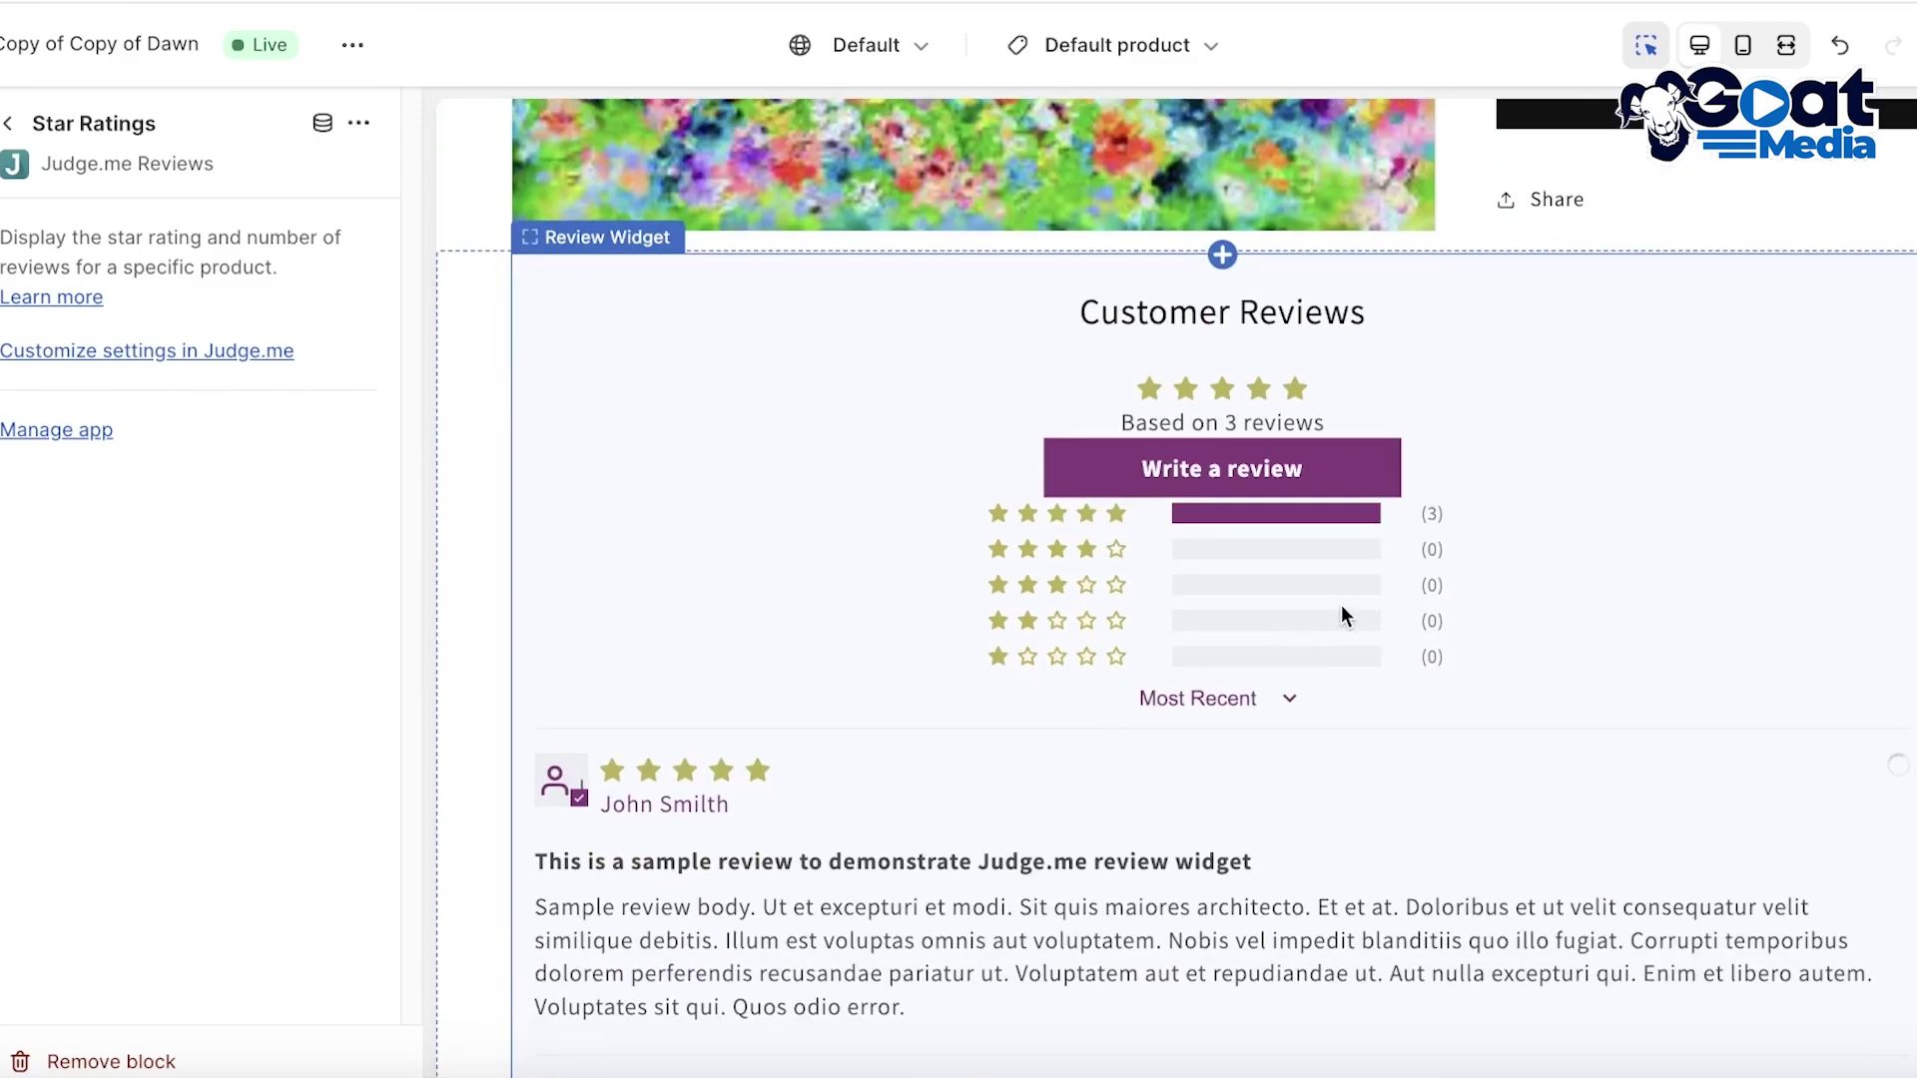
click(1341, 606)
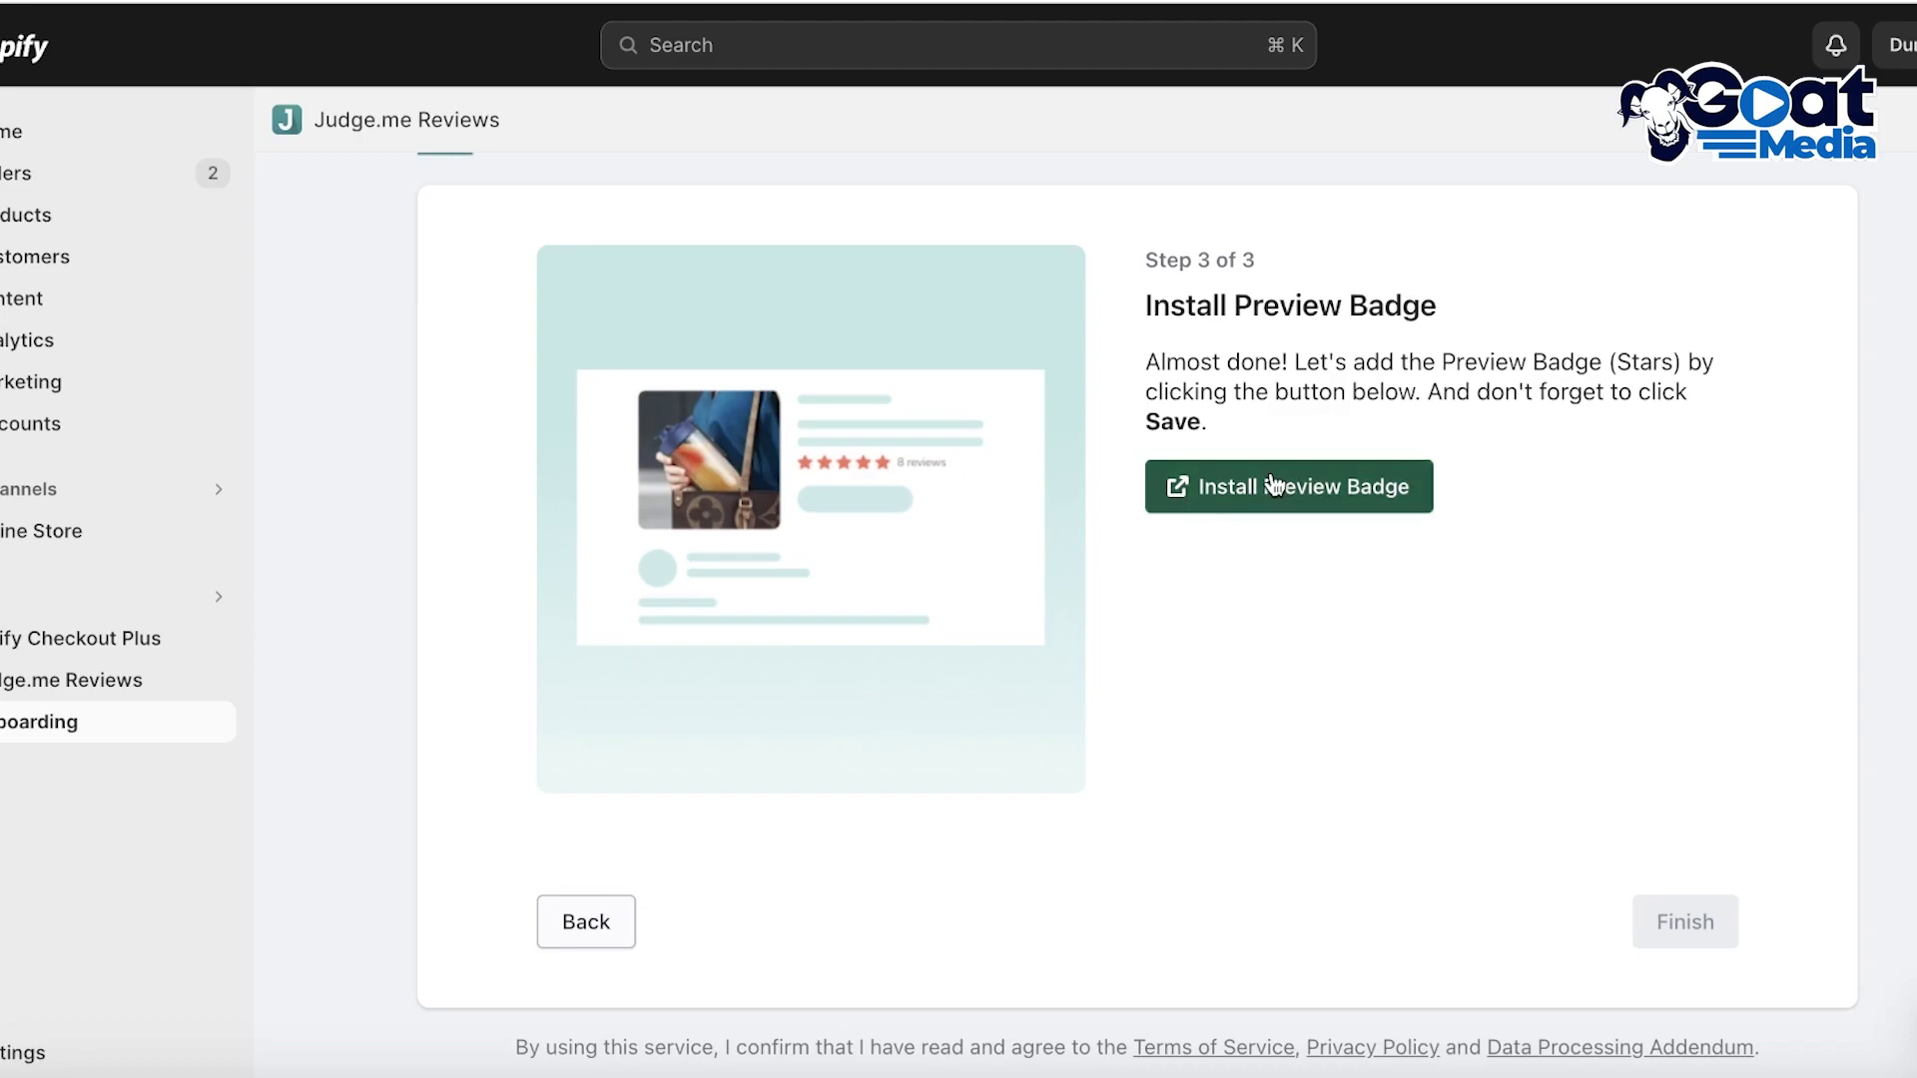
Step: Install the Preview Badge from the Judge.me onboarding, check it on the product page and finish the onboarding
click(1248, 495)
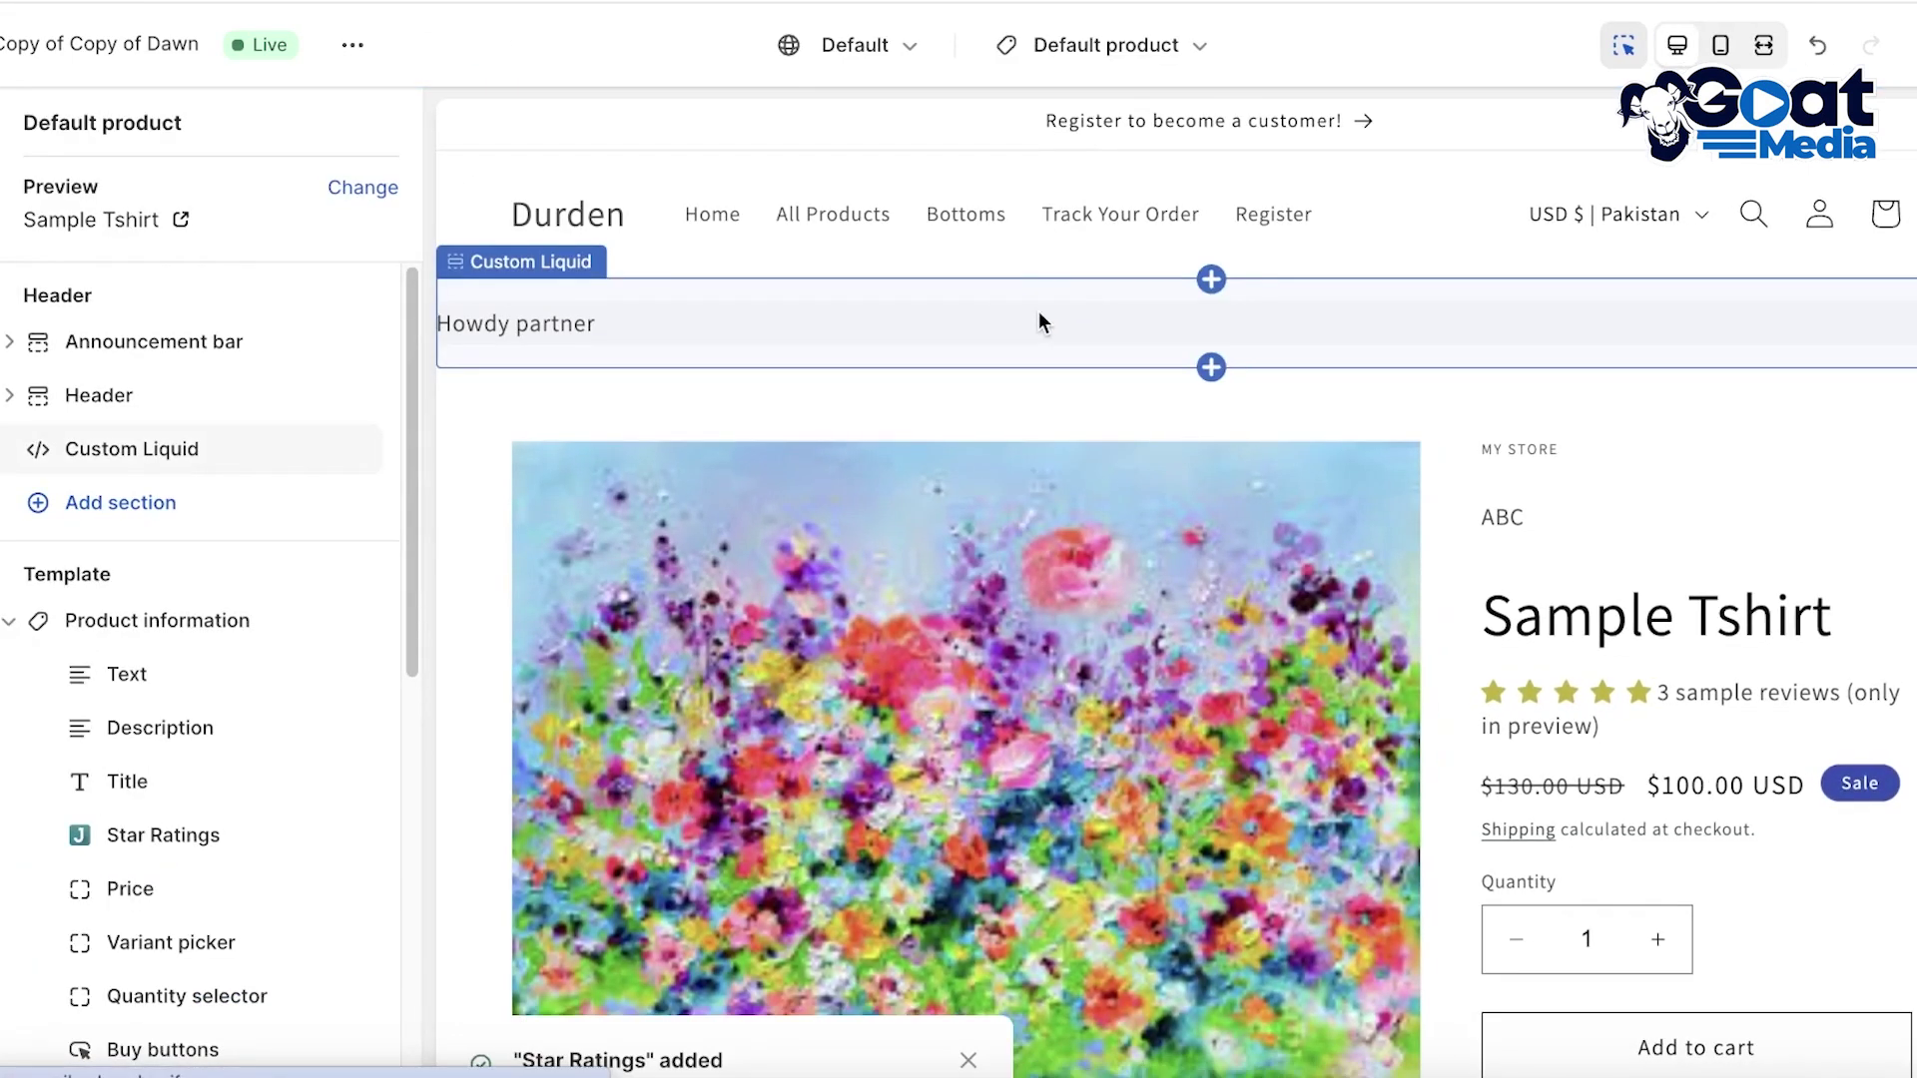
scroll(1320, 524, down, 15)
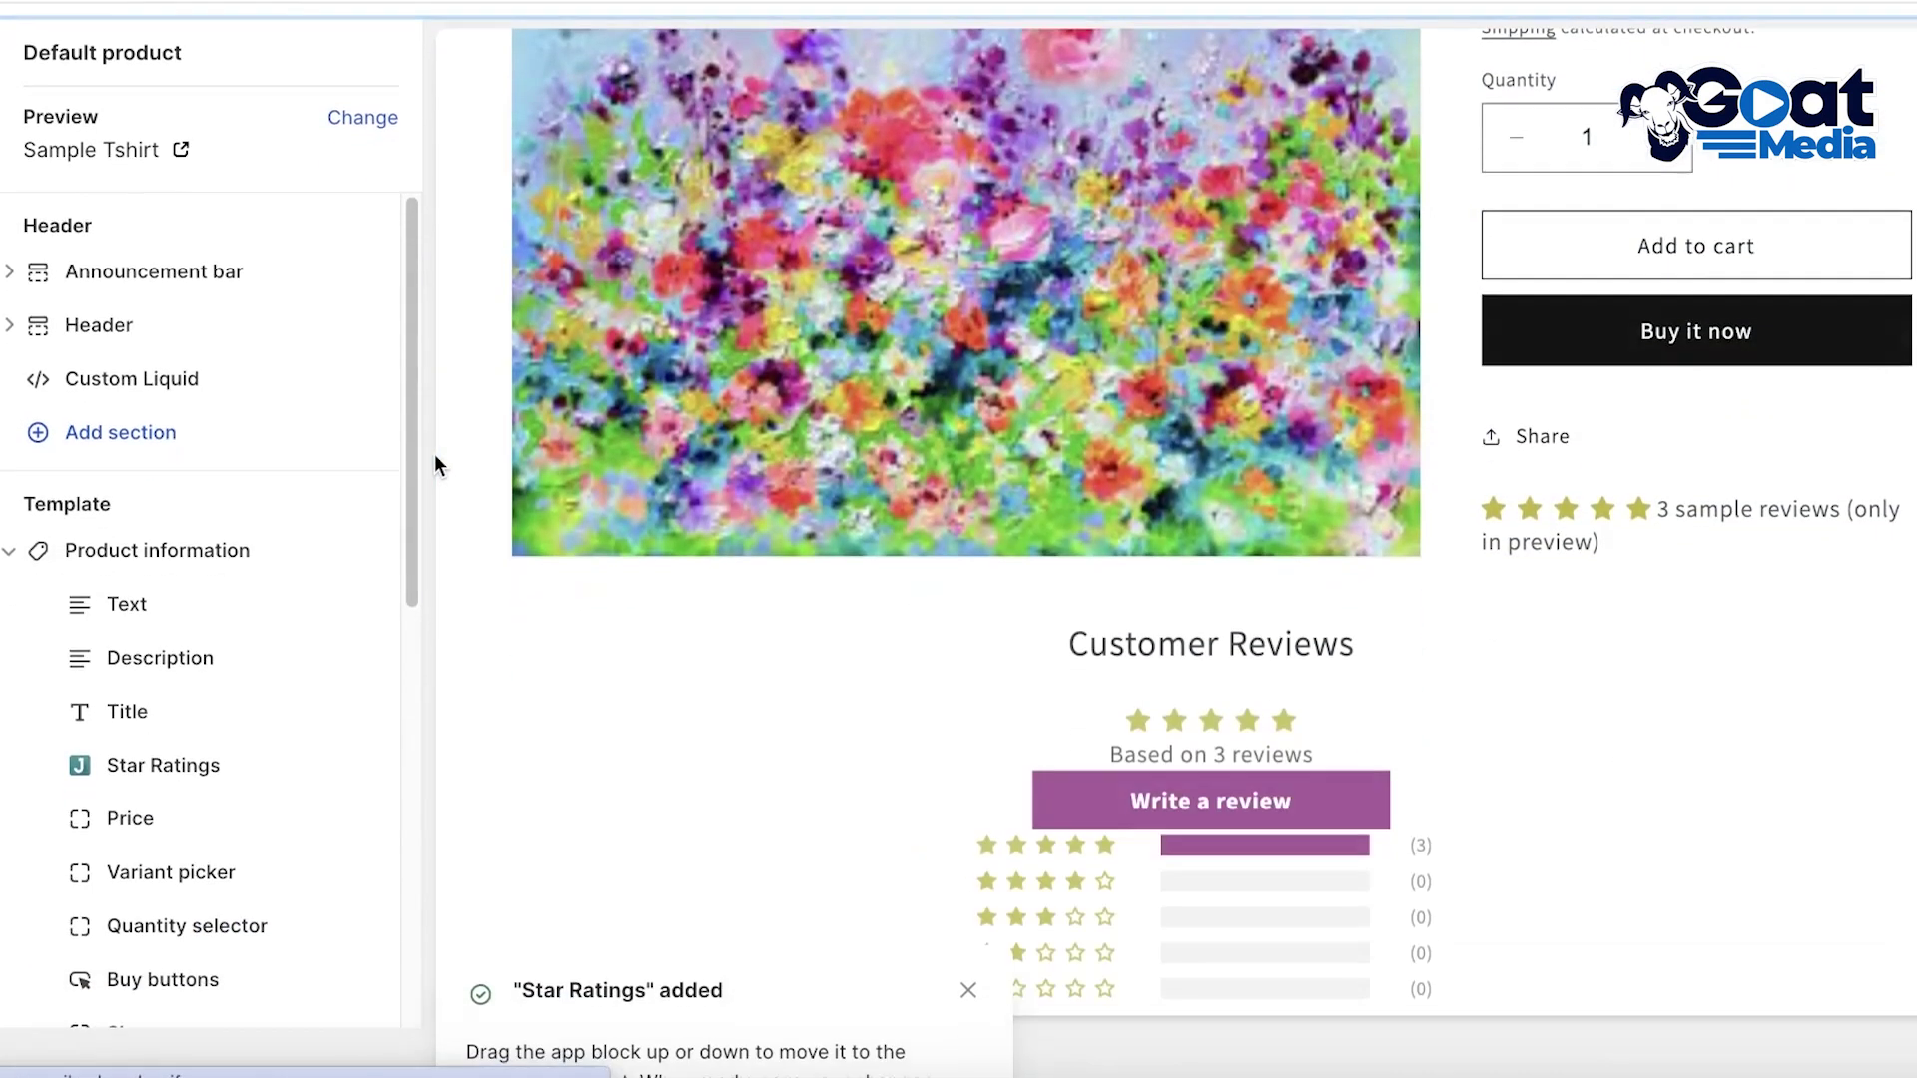
scroll(1230, 441, down, 10)
scroll(1609, 340, up, 20)
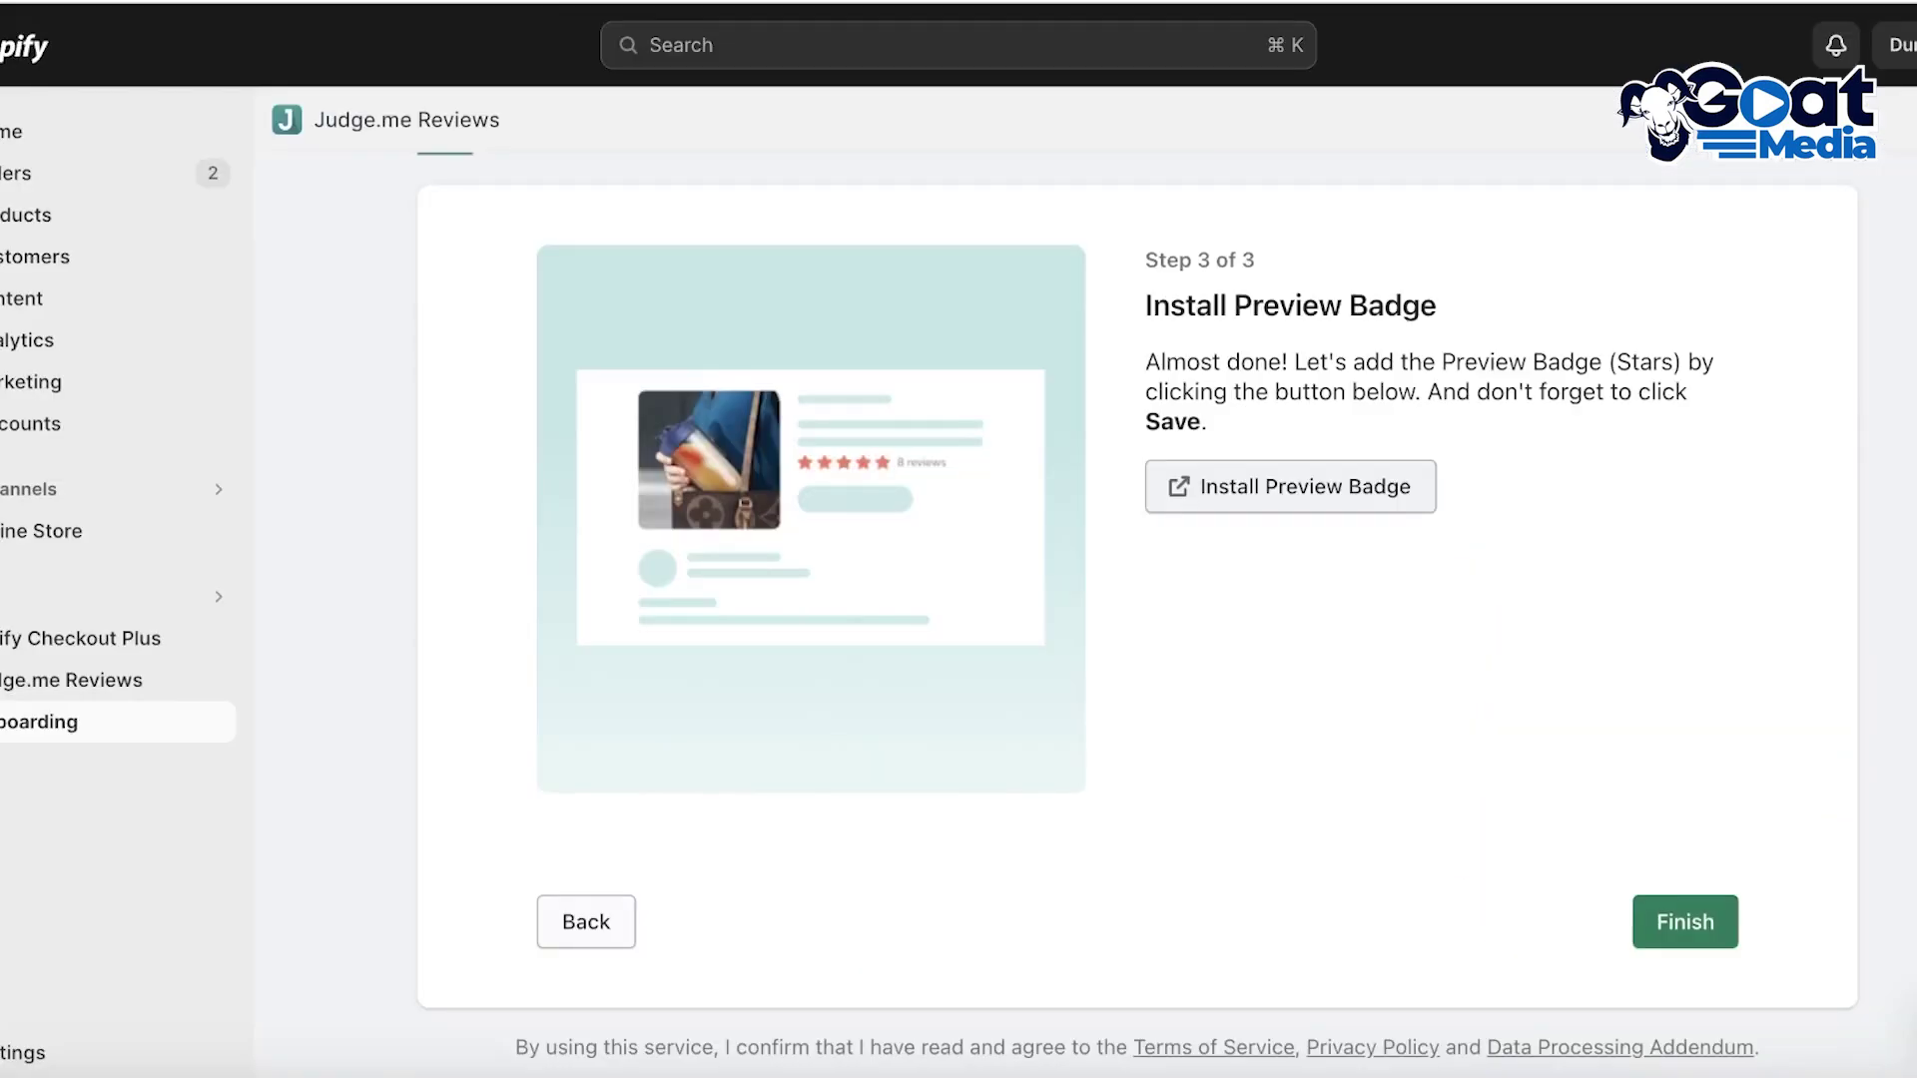
click(1776, 920)
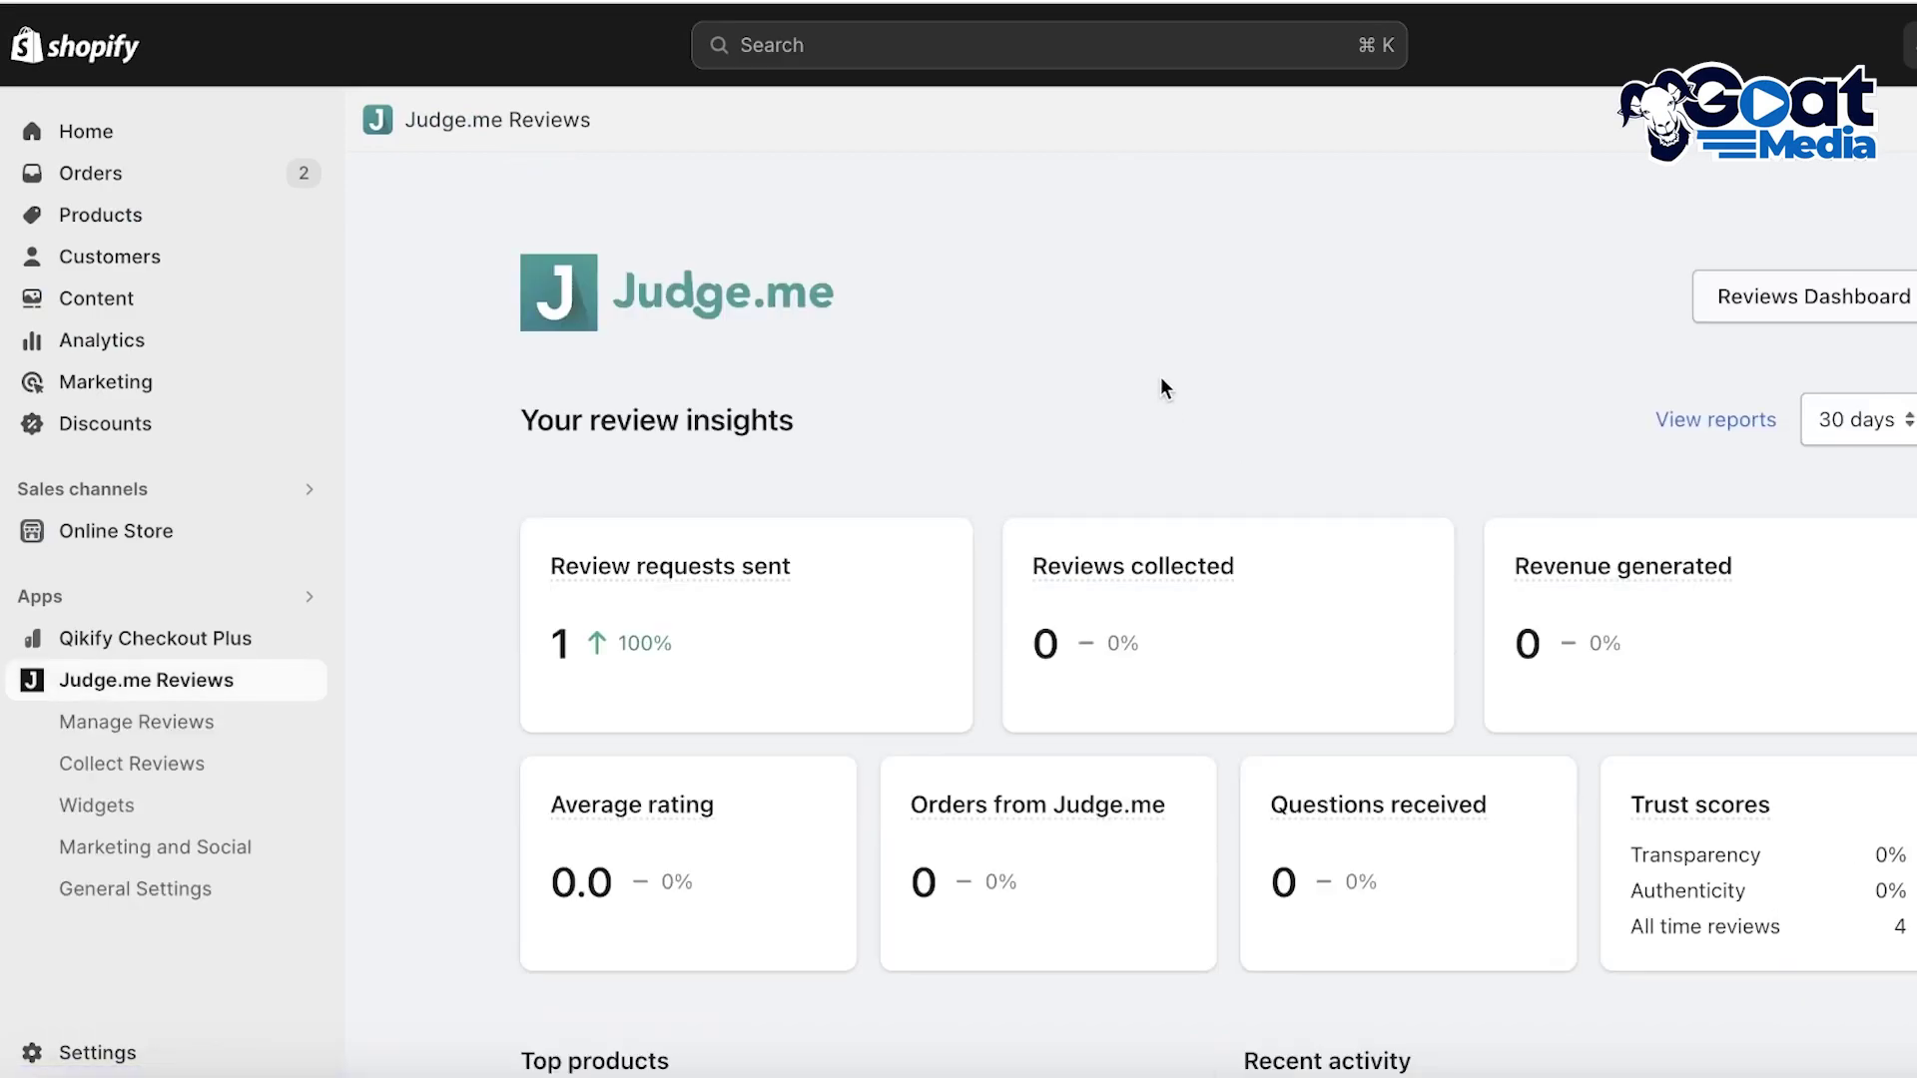
Step: Review the Judge.me insights and the customer reviews under Manage Reviews, dismissing the feedback survey
scroll(1478, 385, down, 5)
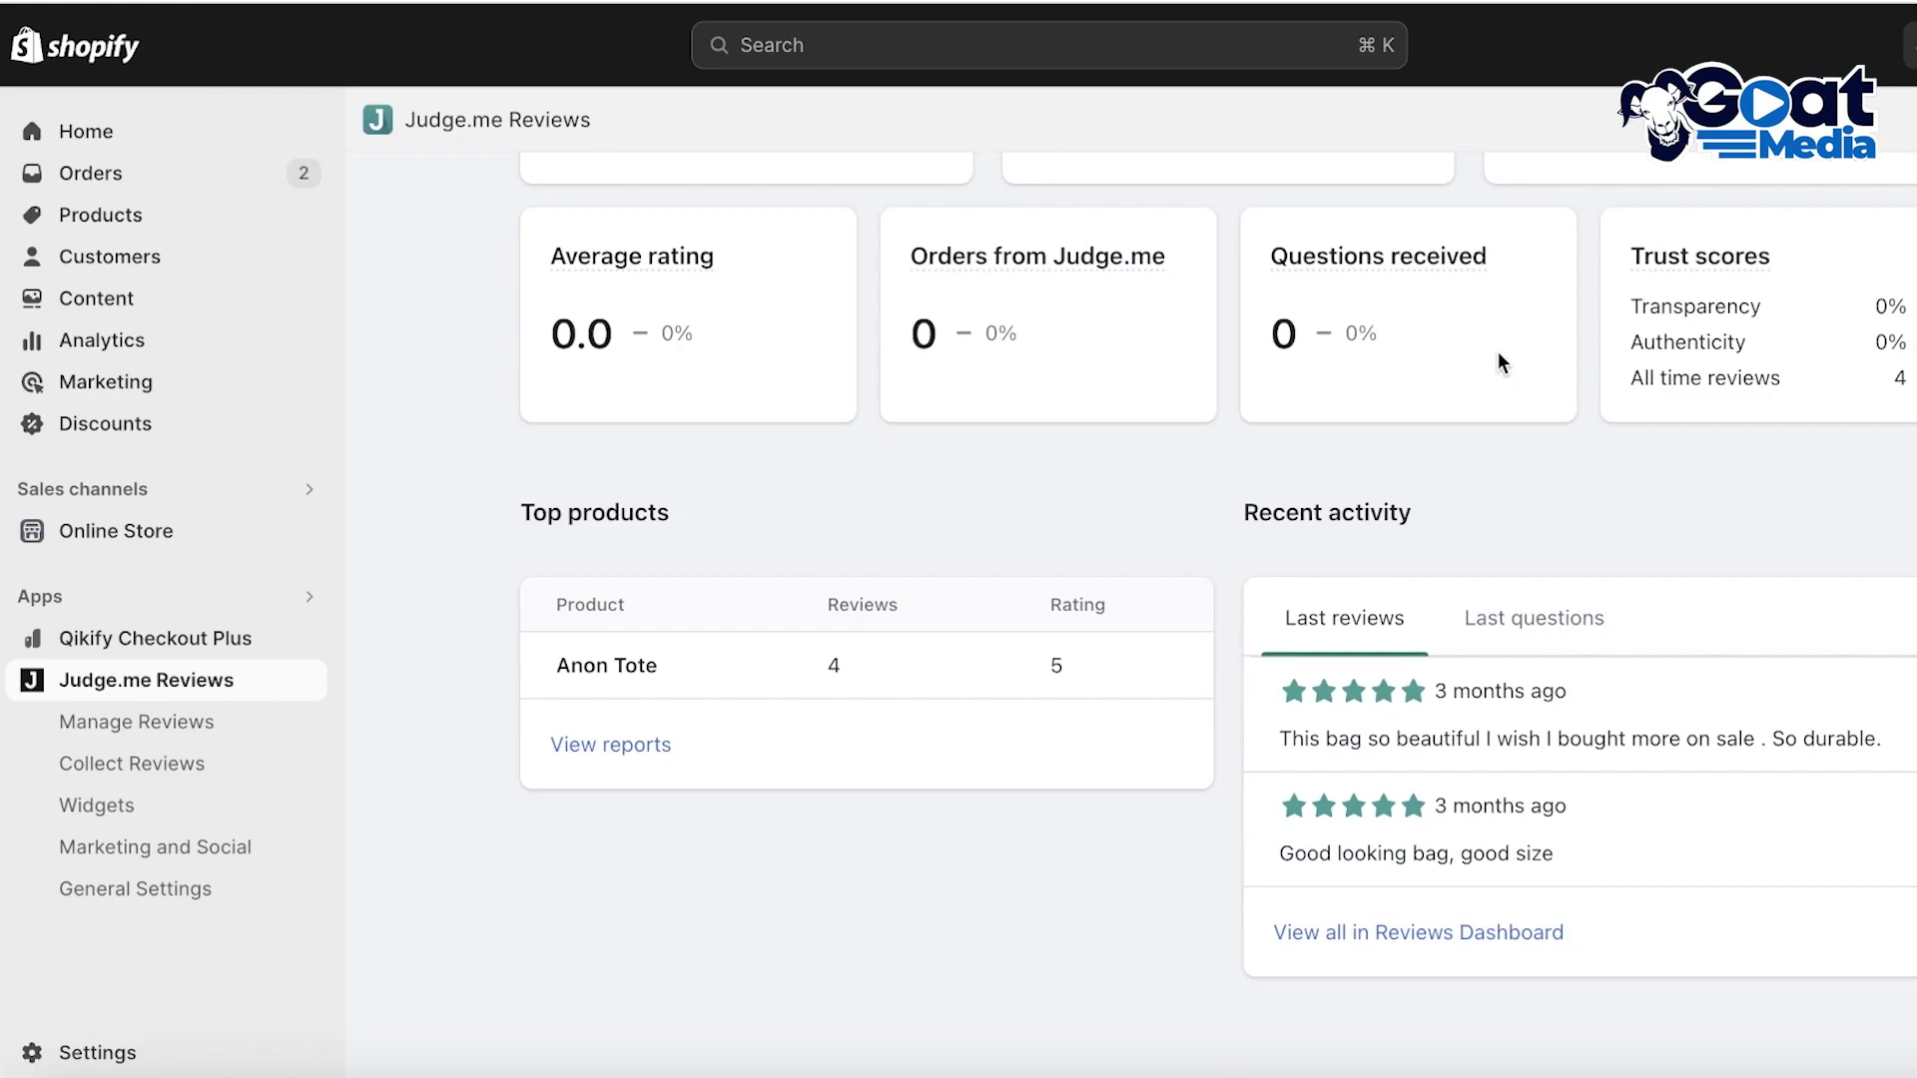
scroll(1489, 360, up, 5)
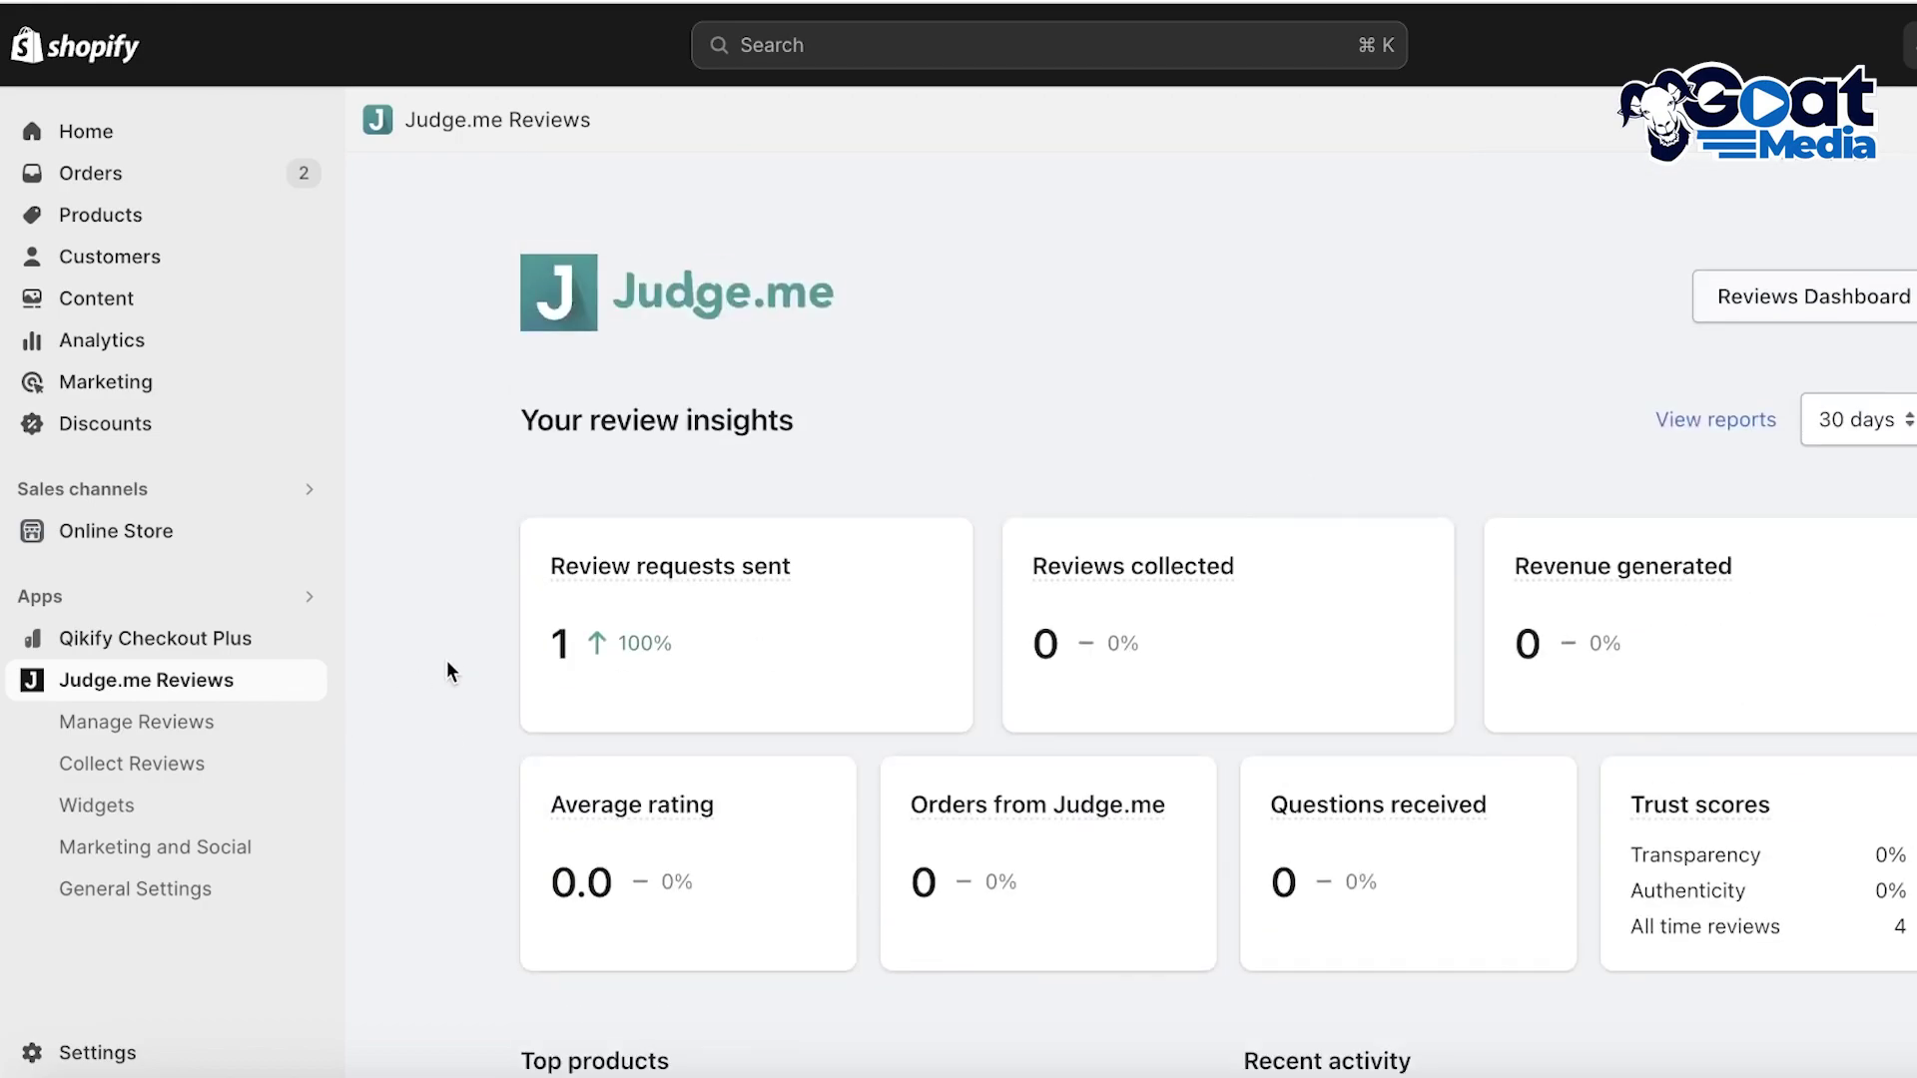
click(135, 723)
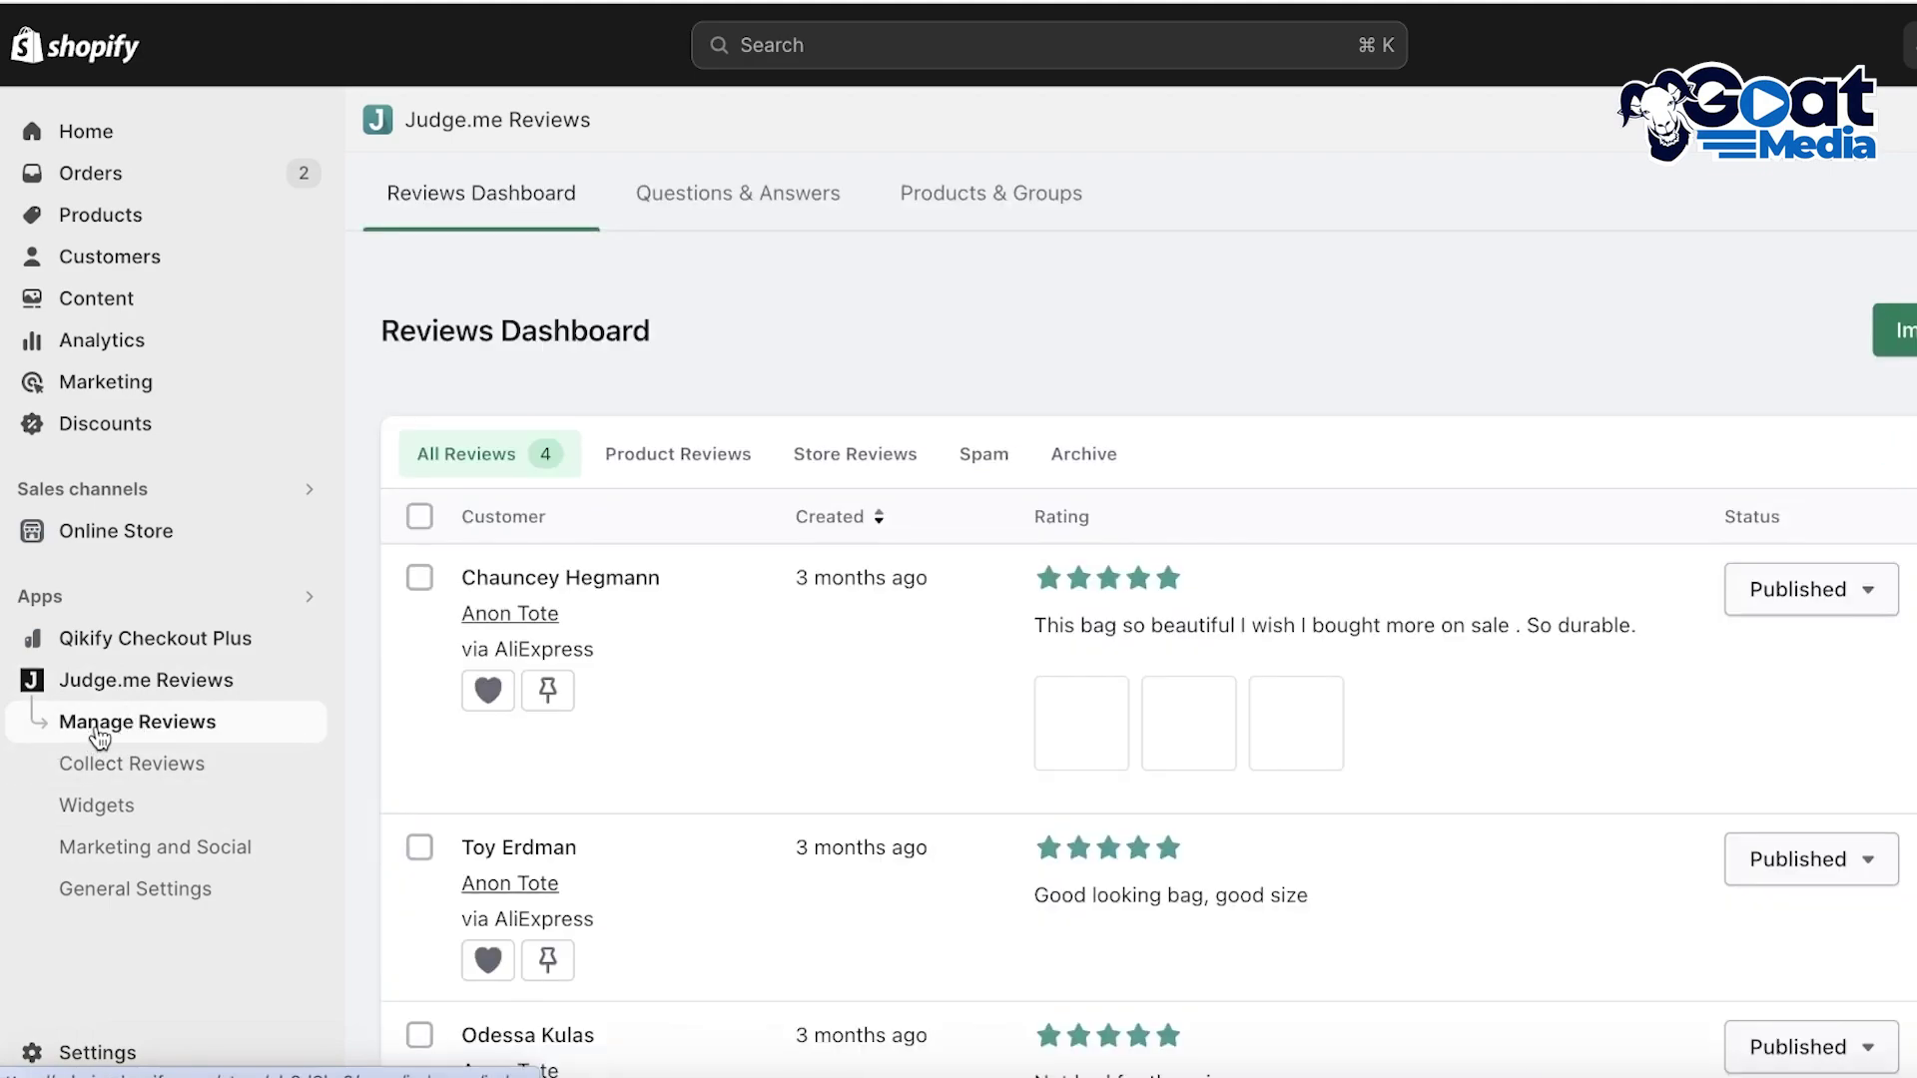
scroll(992, 629, down, 1)
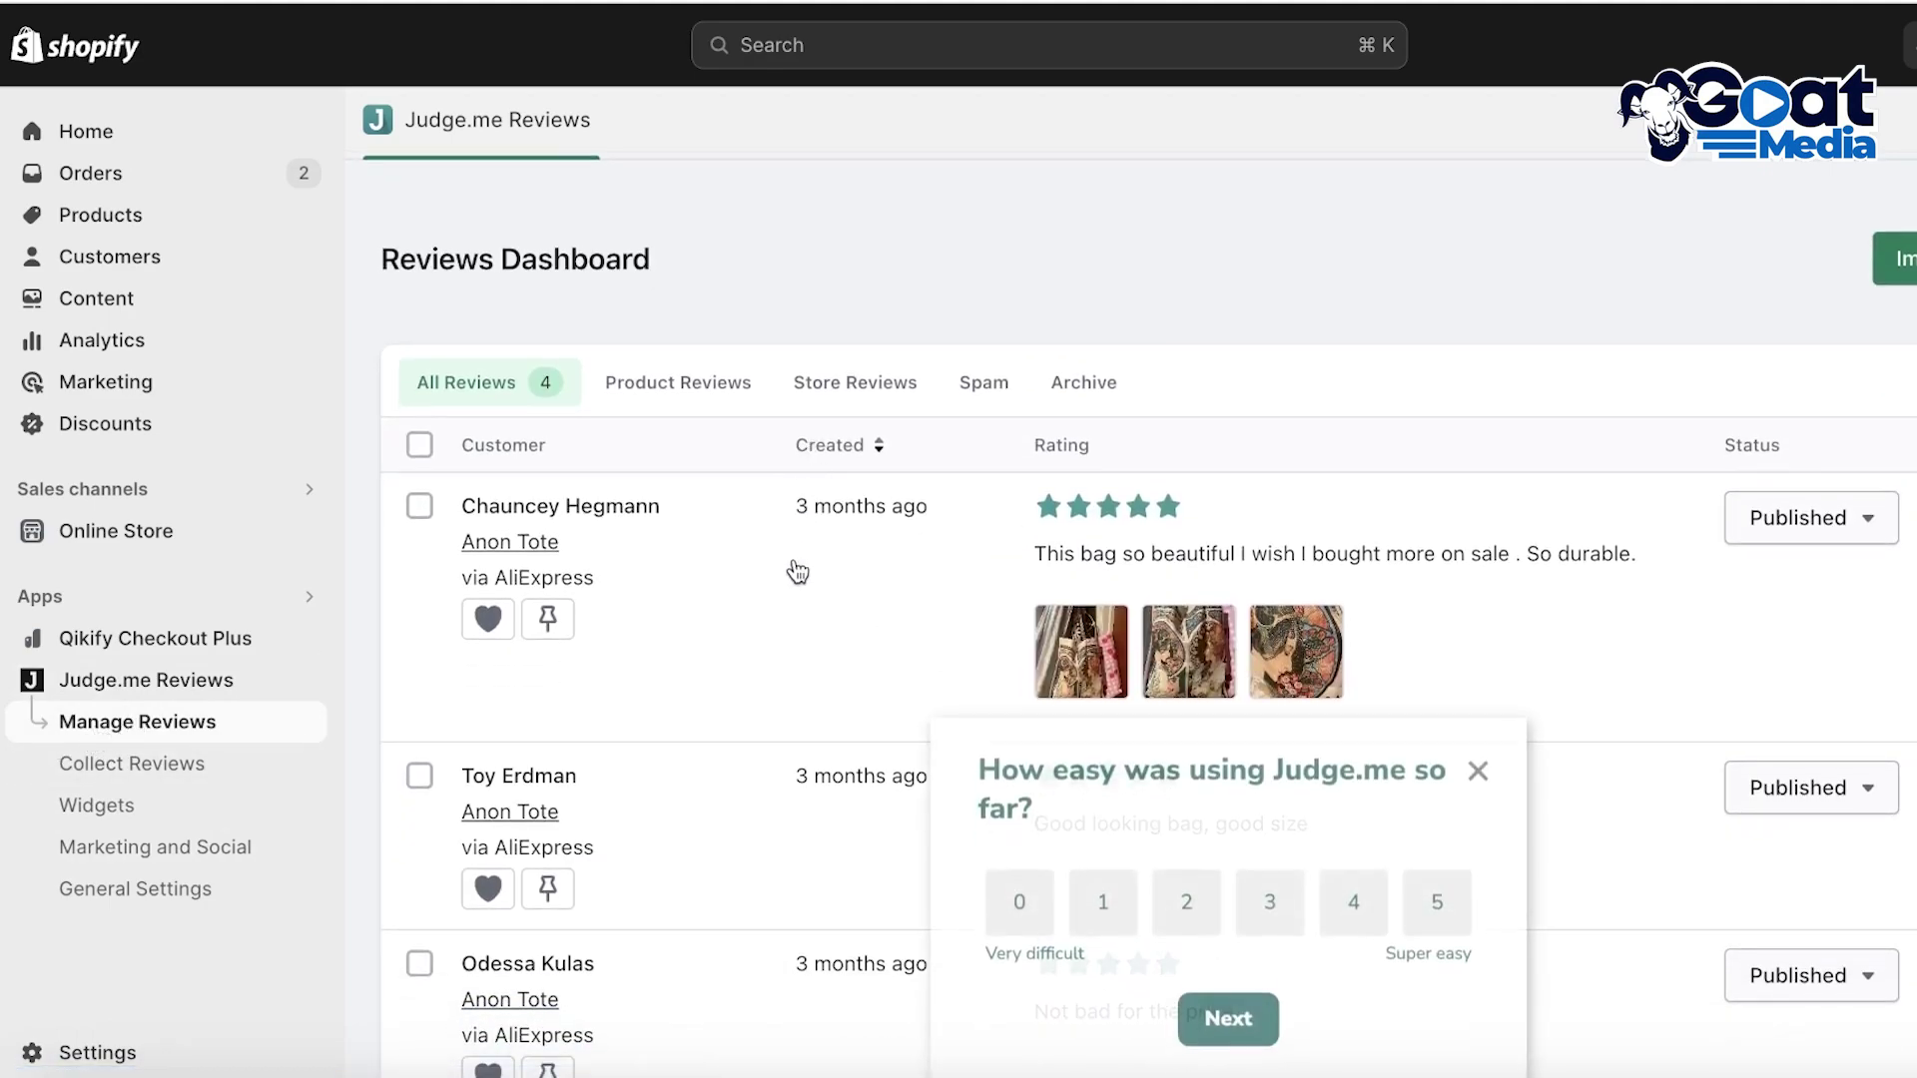
scroll(799, 565, down, 3)
click(1479, 755)
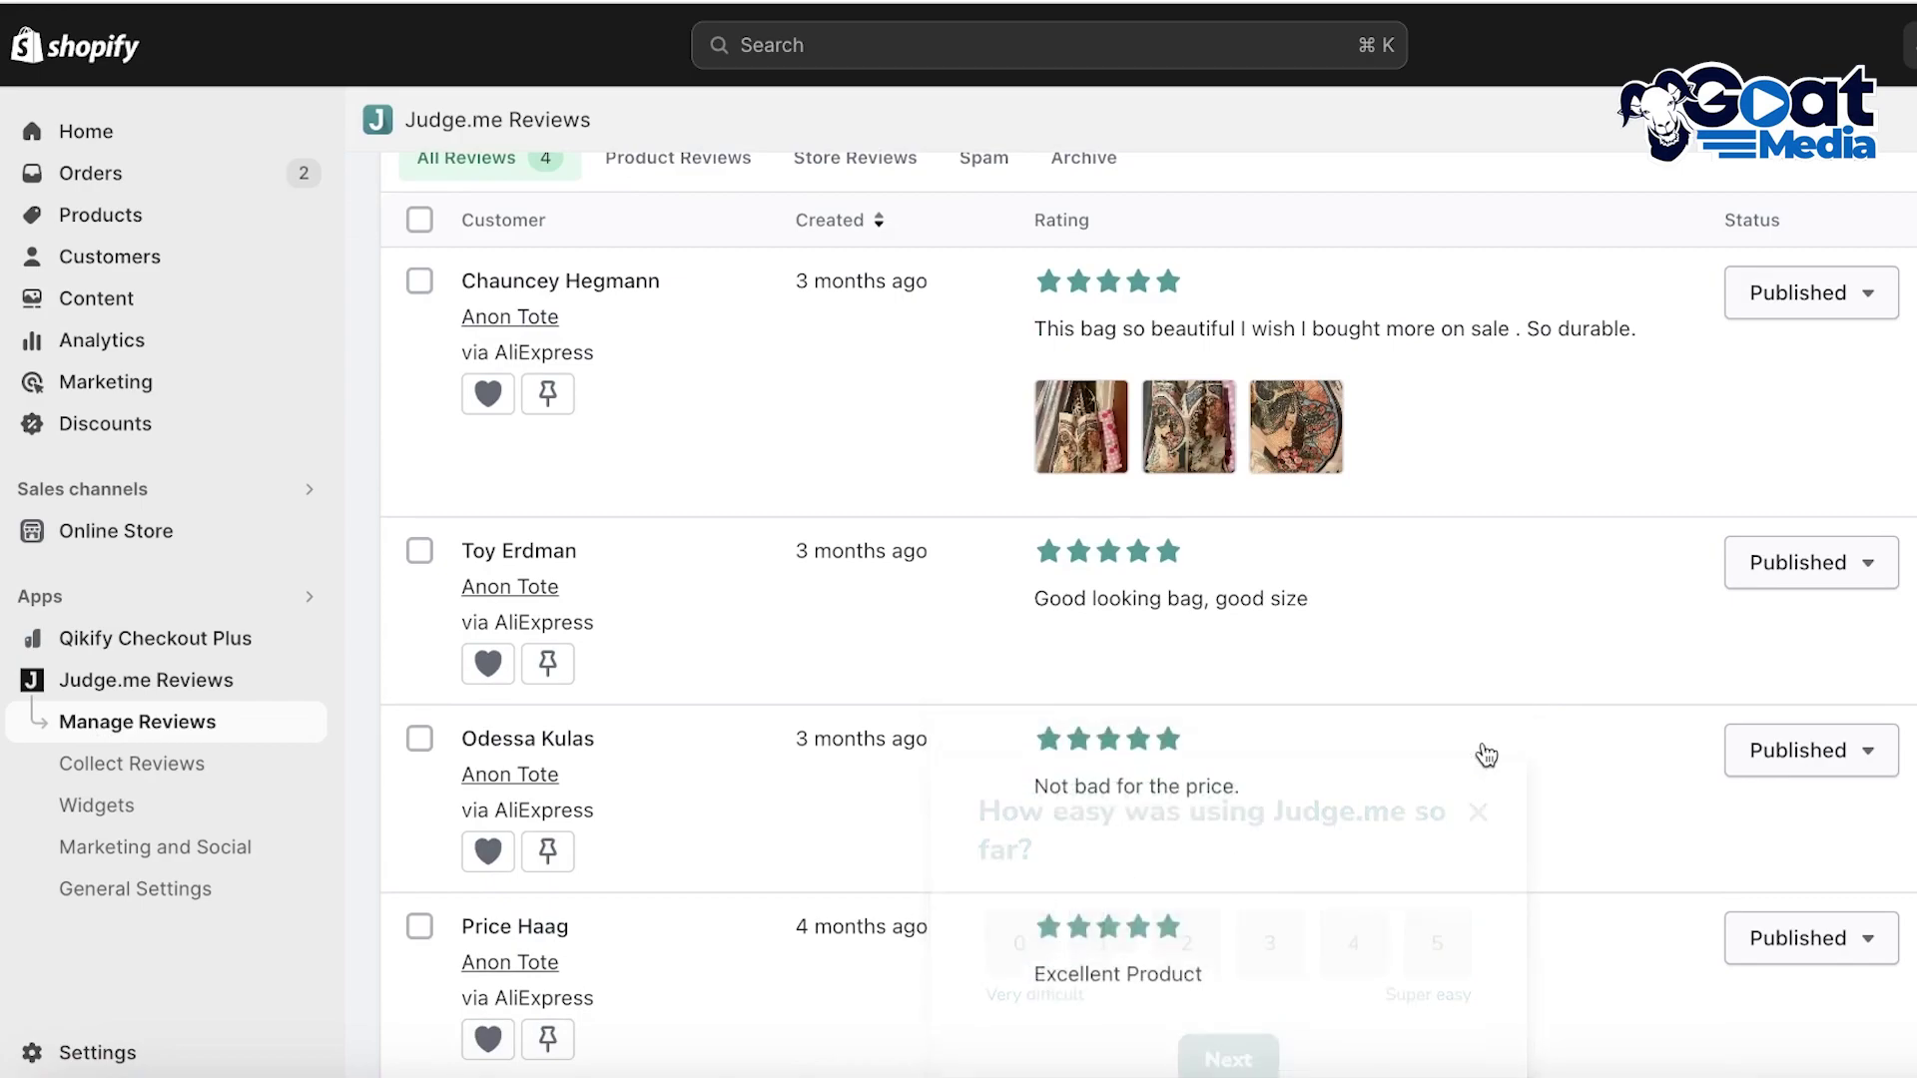
Step: Inspect the publishing status options and additional actions available for the first Anon Tote review
click(1848, 287)
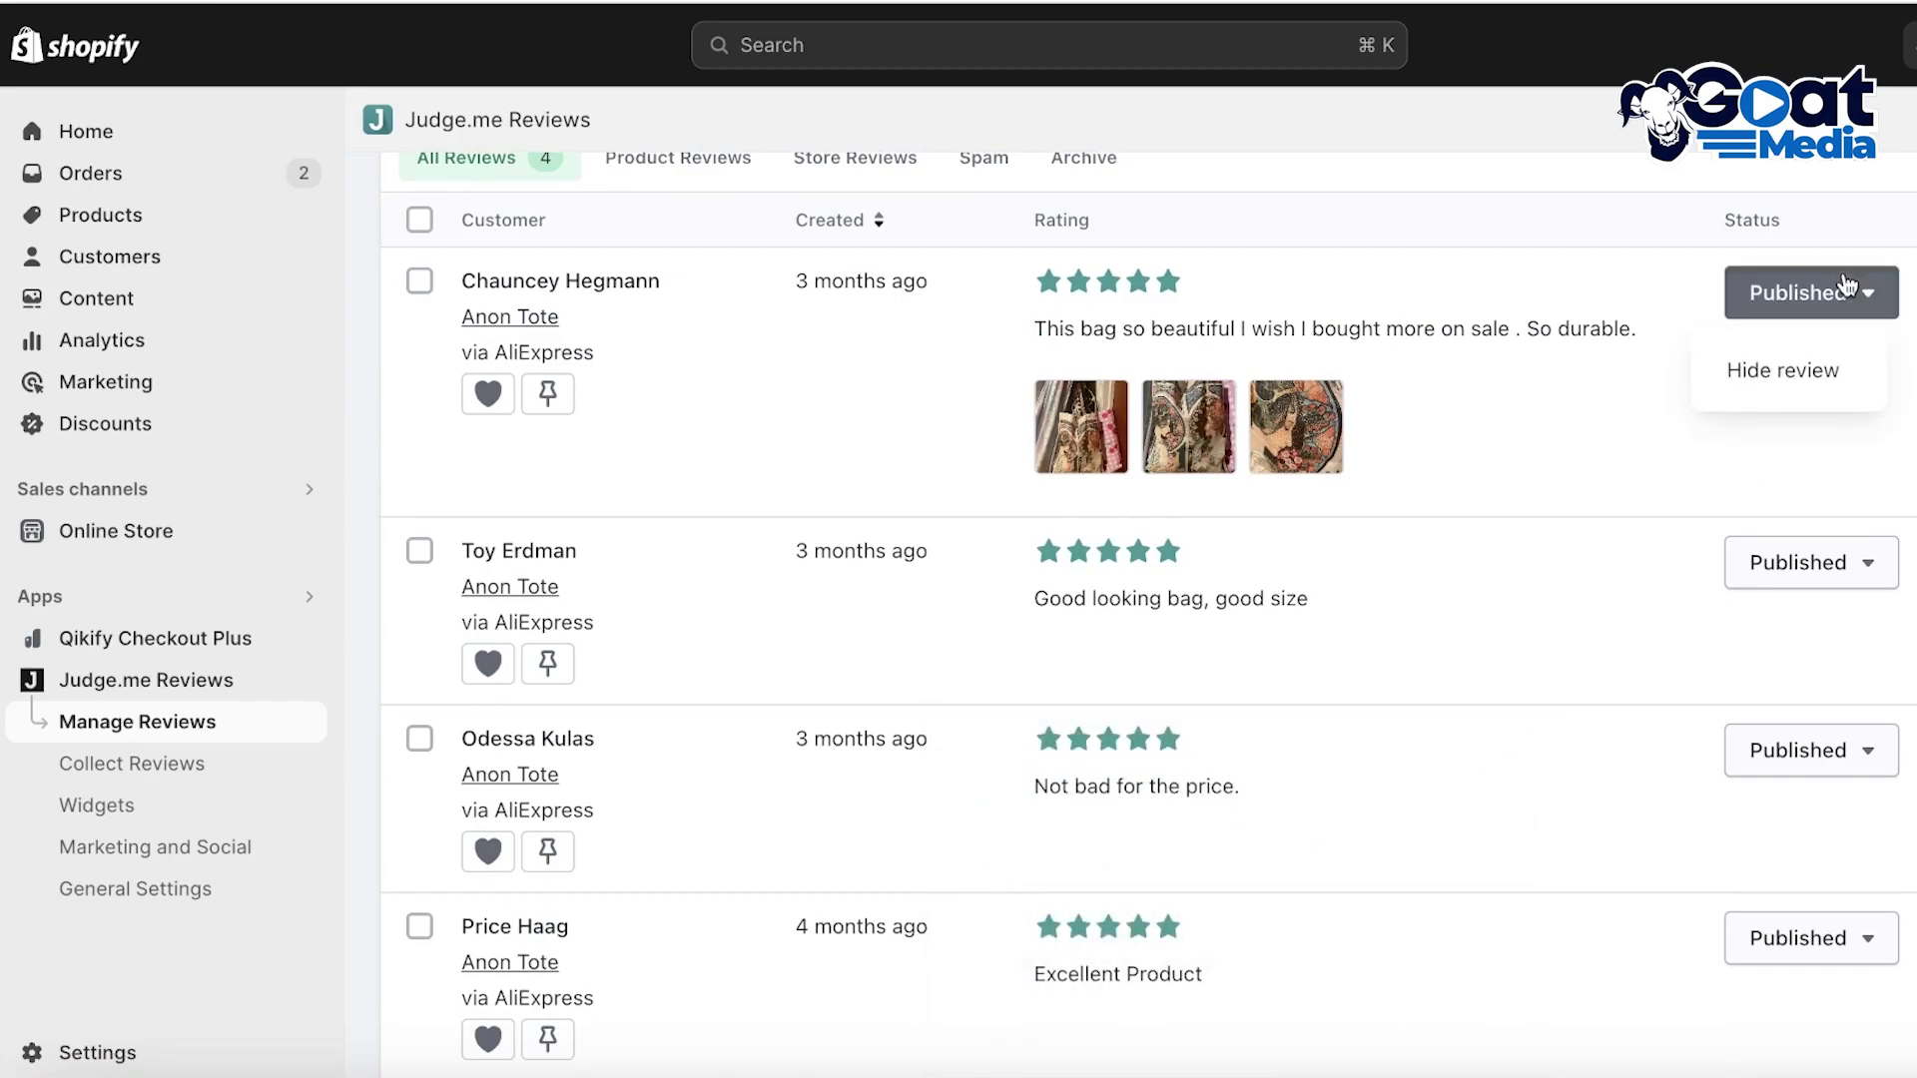
click(1848, 286)
click(1908, 292)
click(1916, 292)
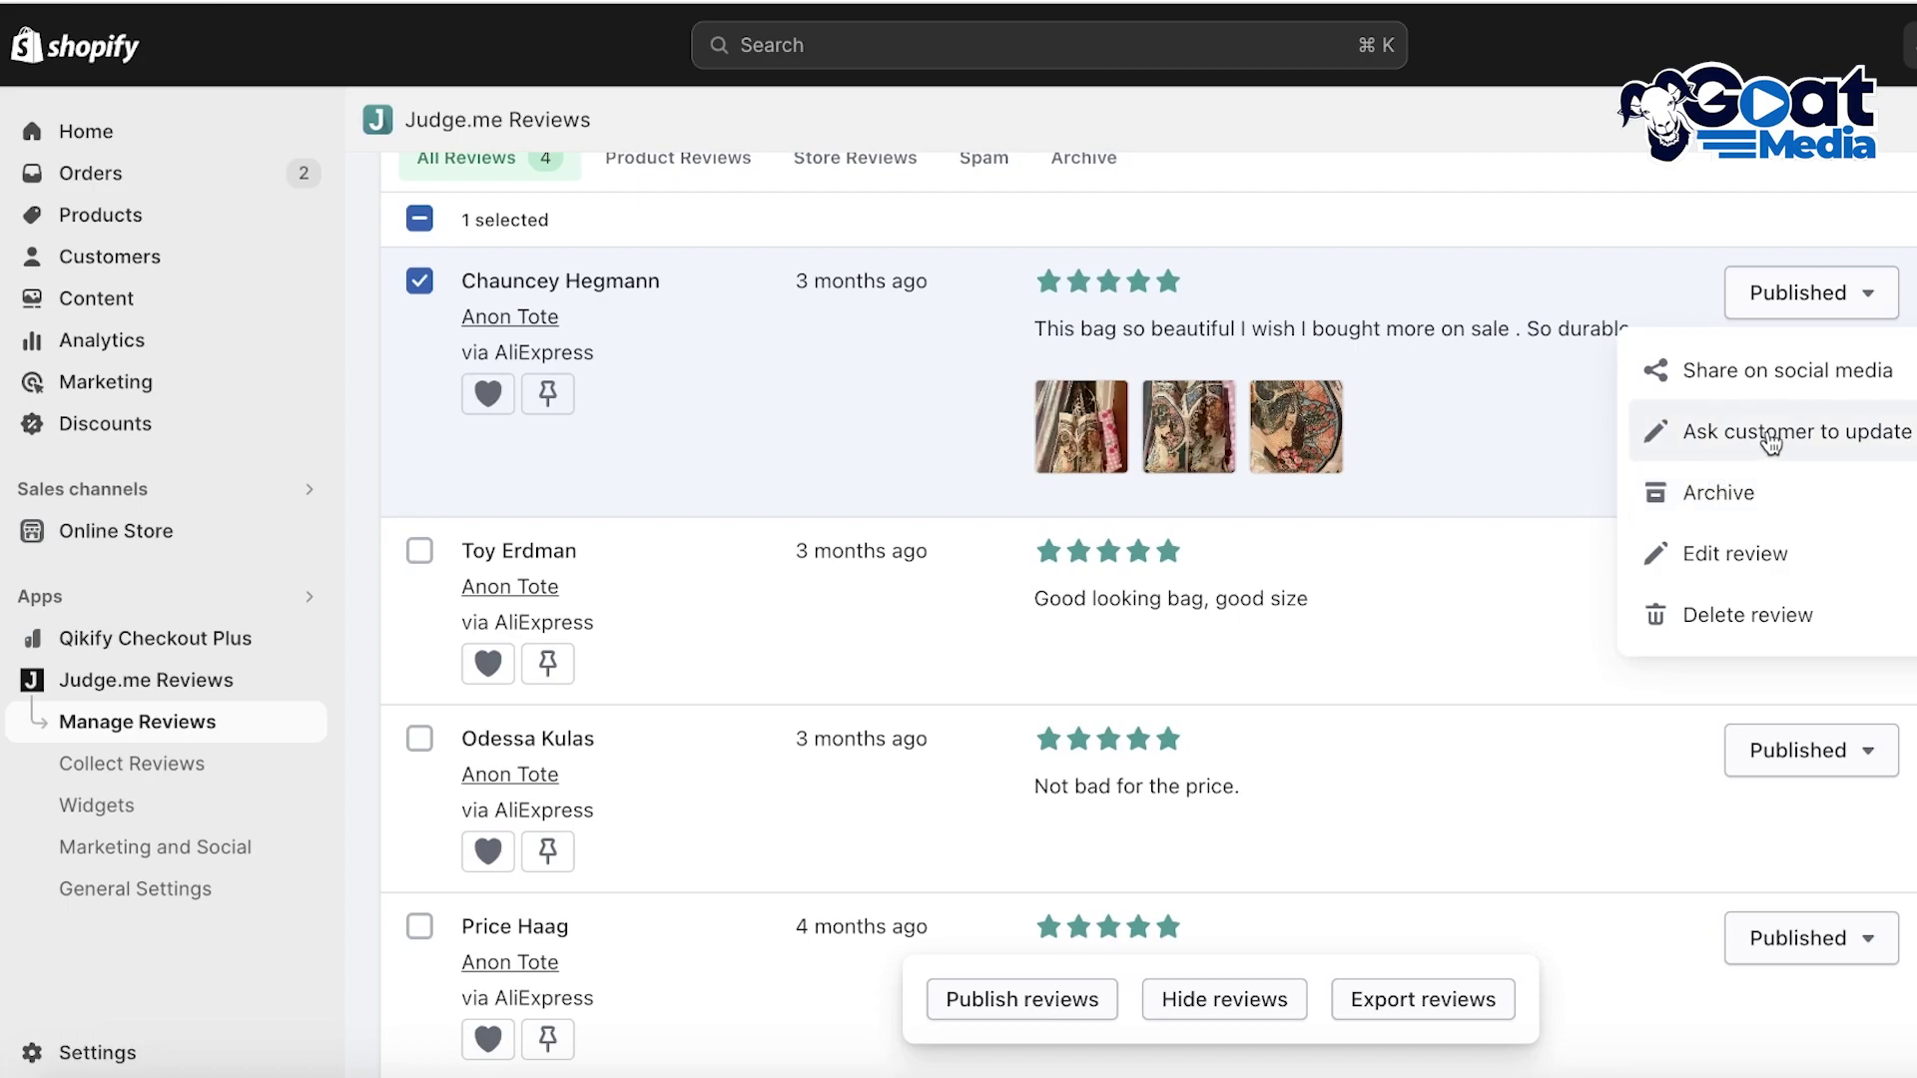
click(1484, 513)
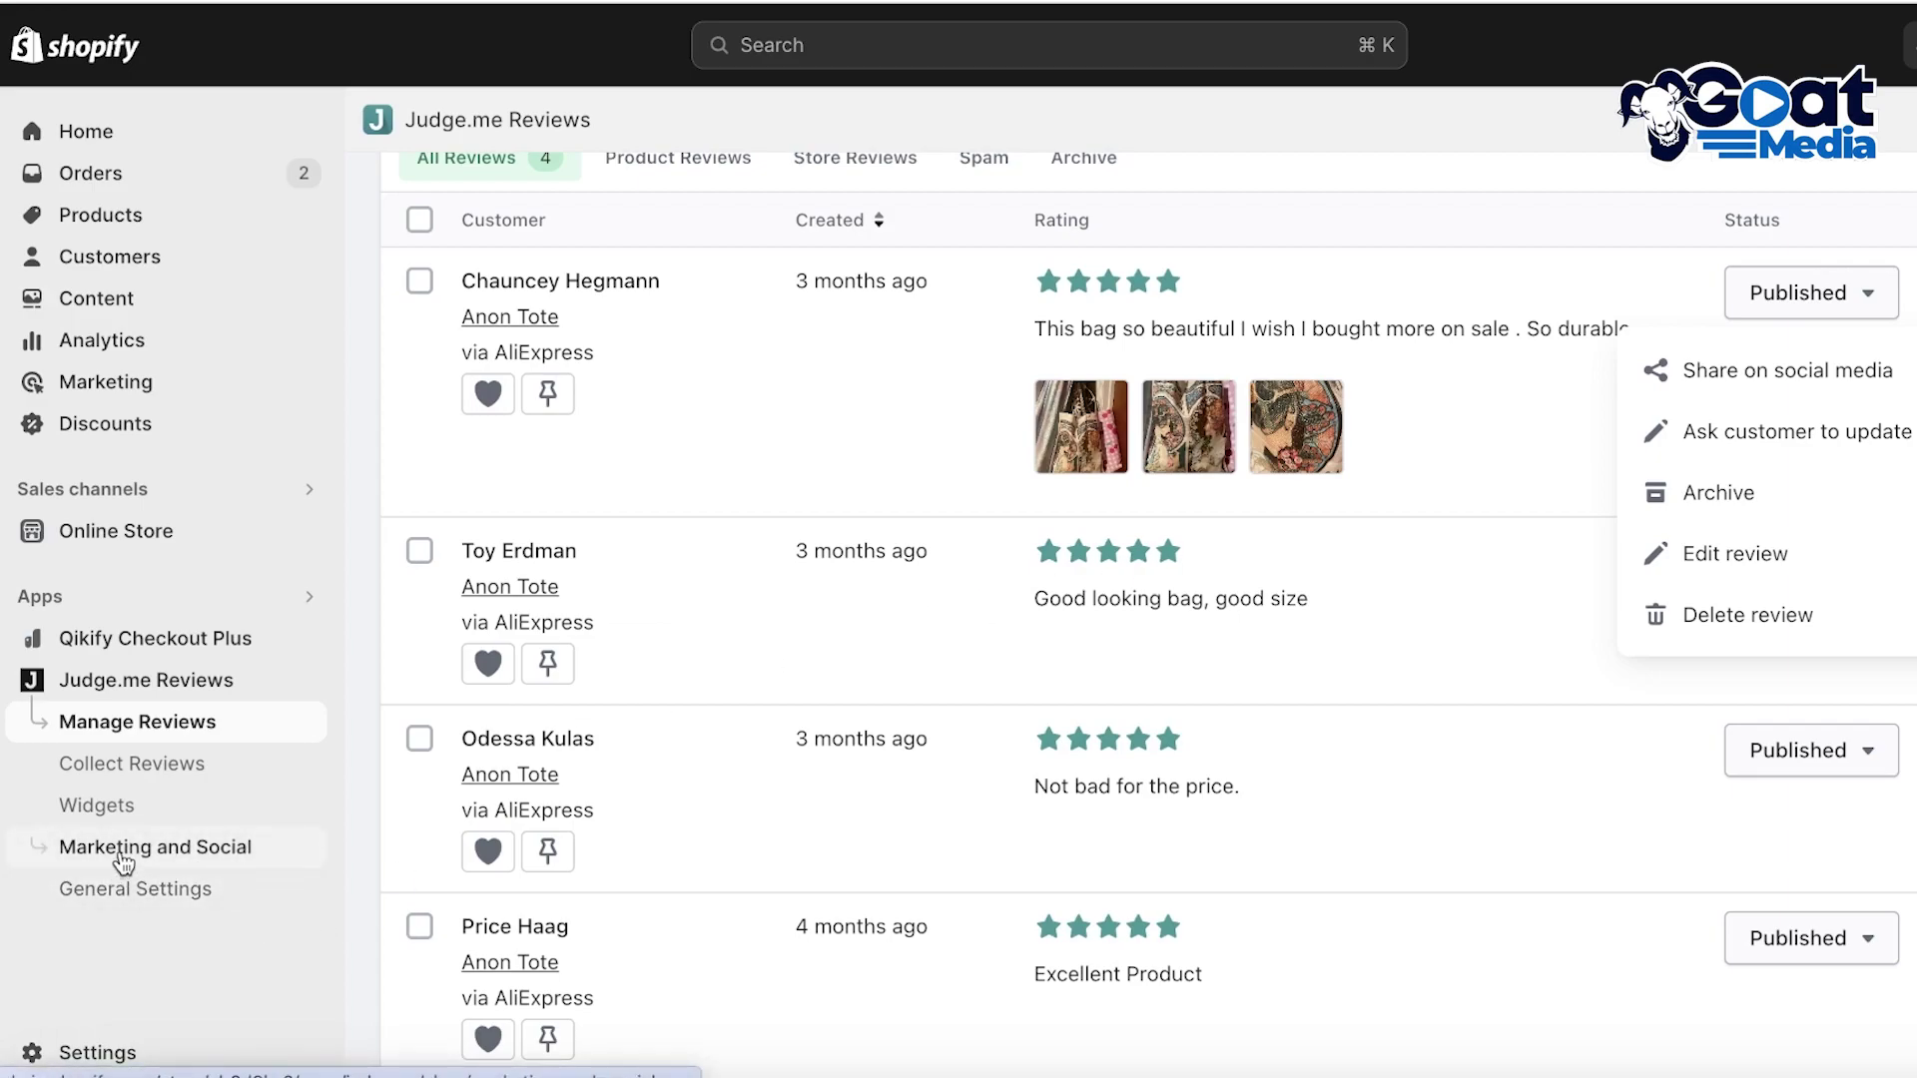
Step: Browse the available Judge.me widgets and open the Review Widget's management page to view its theme options and preview
click(97, 811)
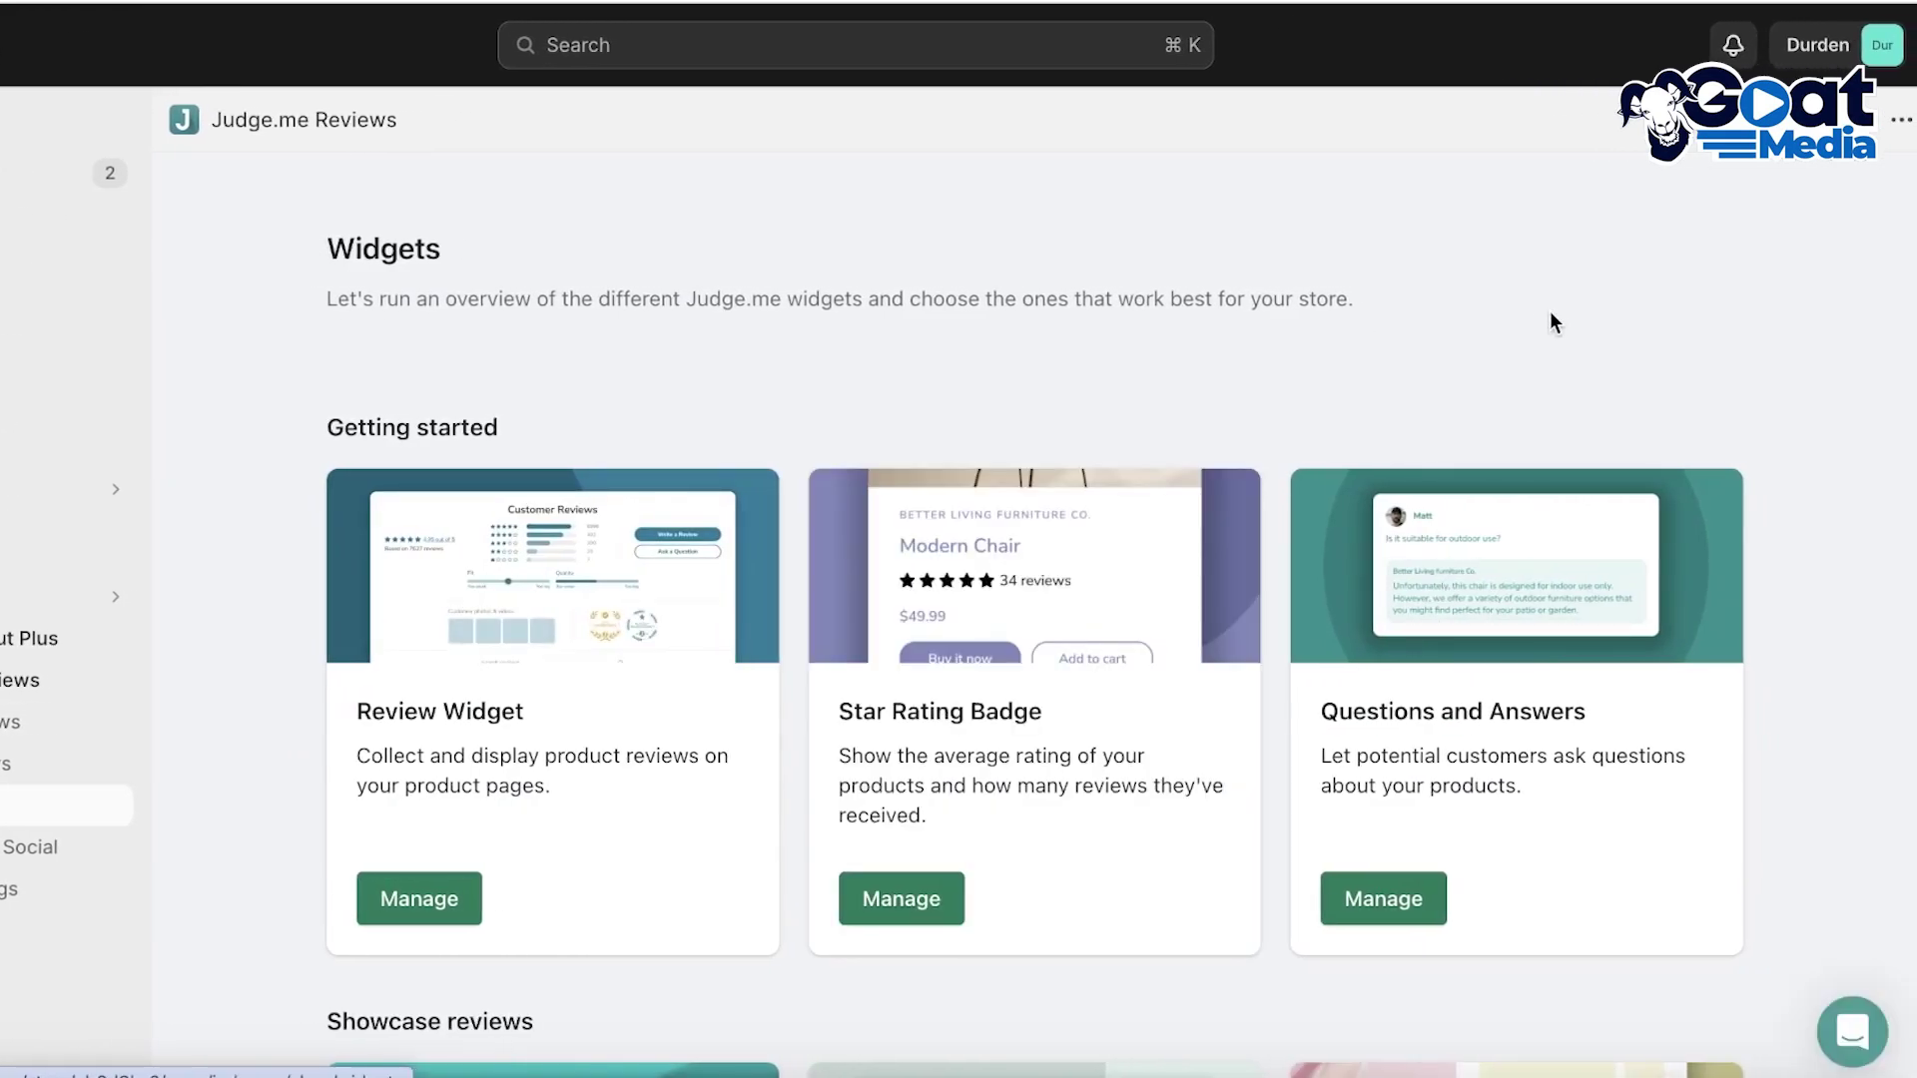
scroll(1066, 432, down, 1)
scroll(1908, 396, down, 3)
scroll(1908, 396, down, 3)
scroll(1909, 397, up, 3)
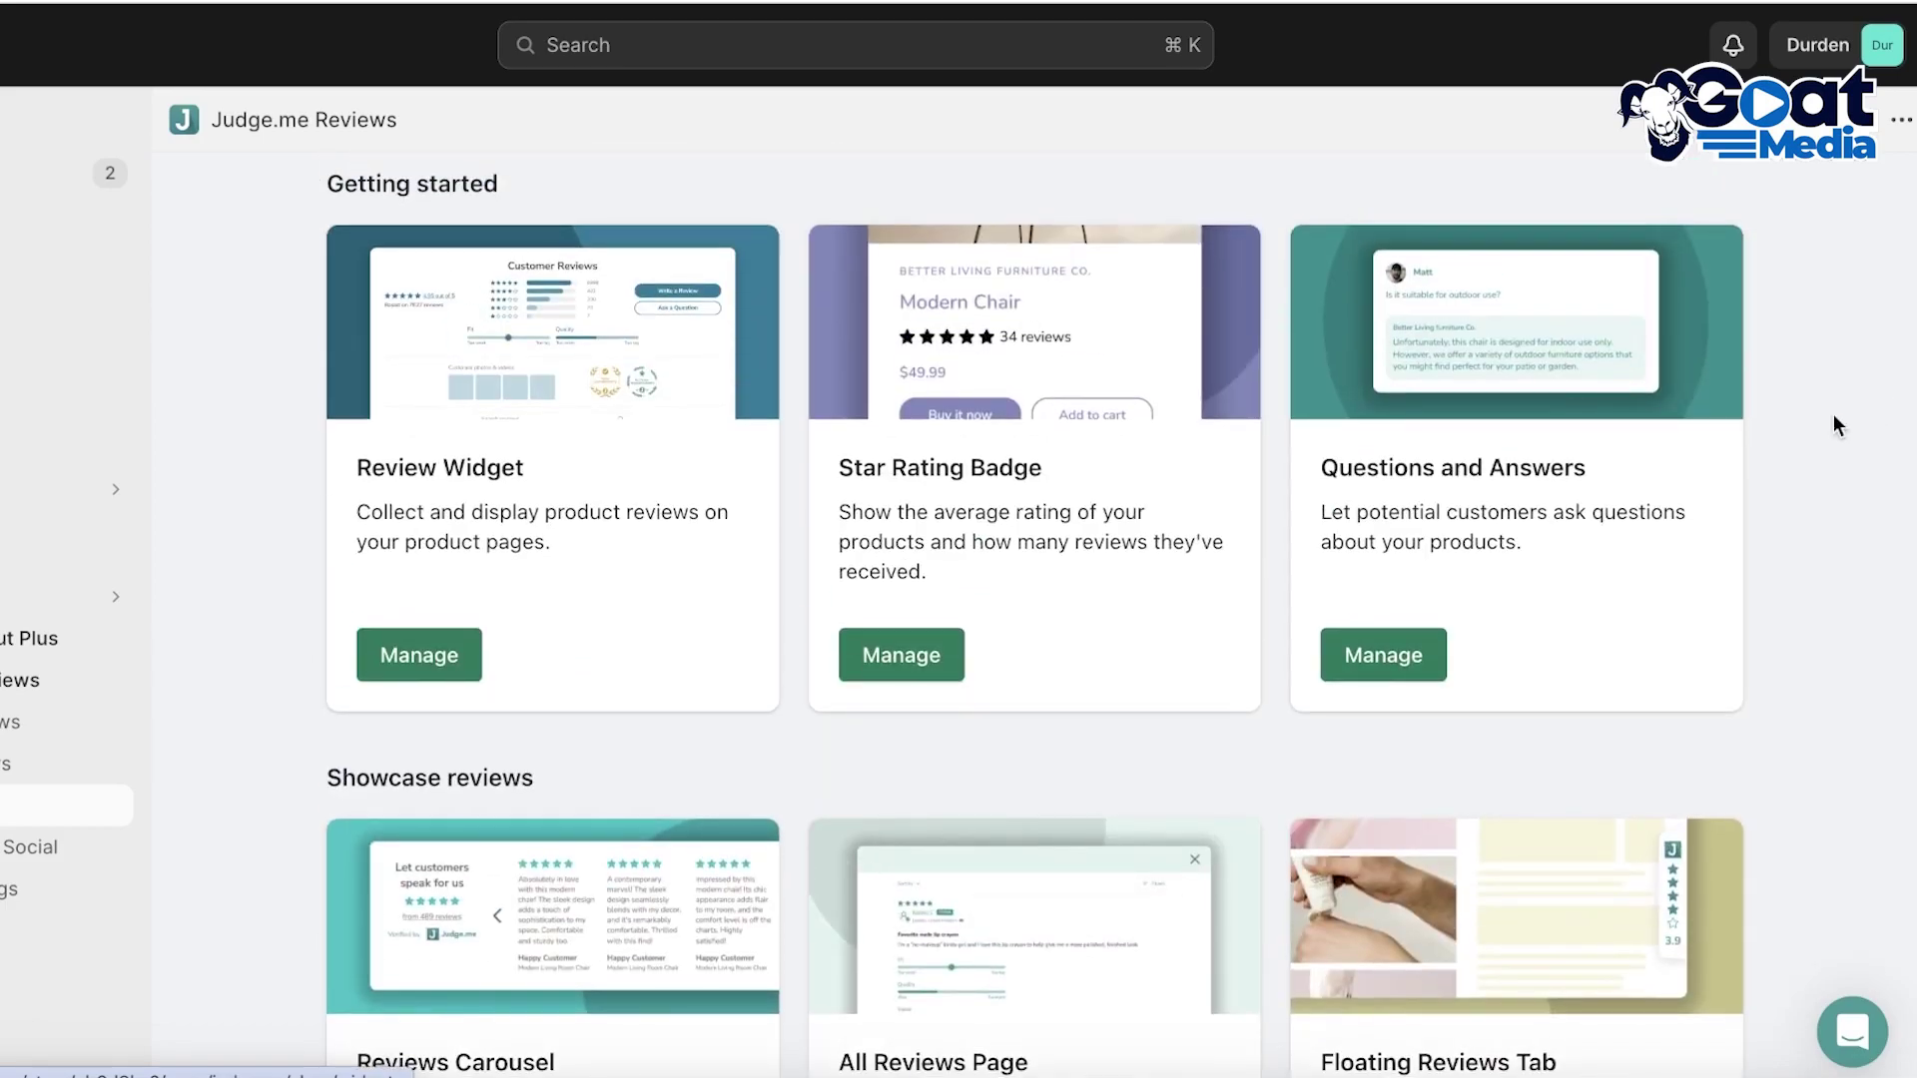
click(417, 647)
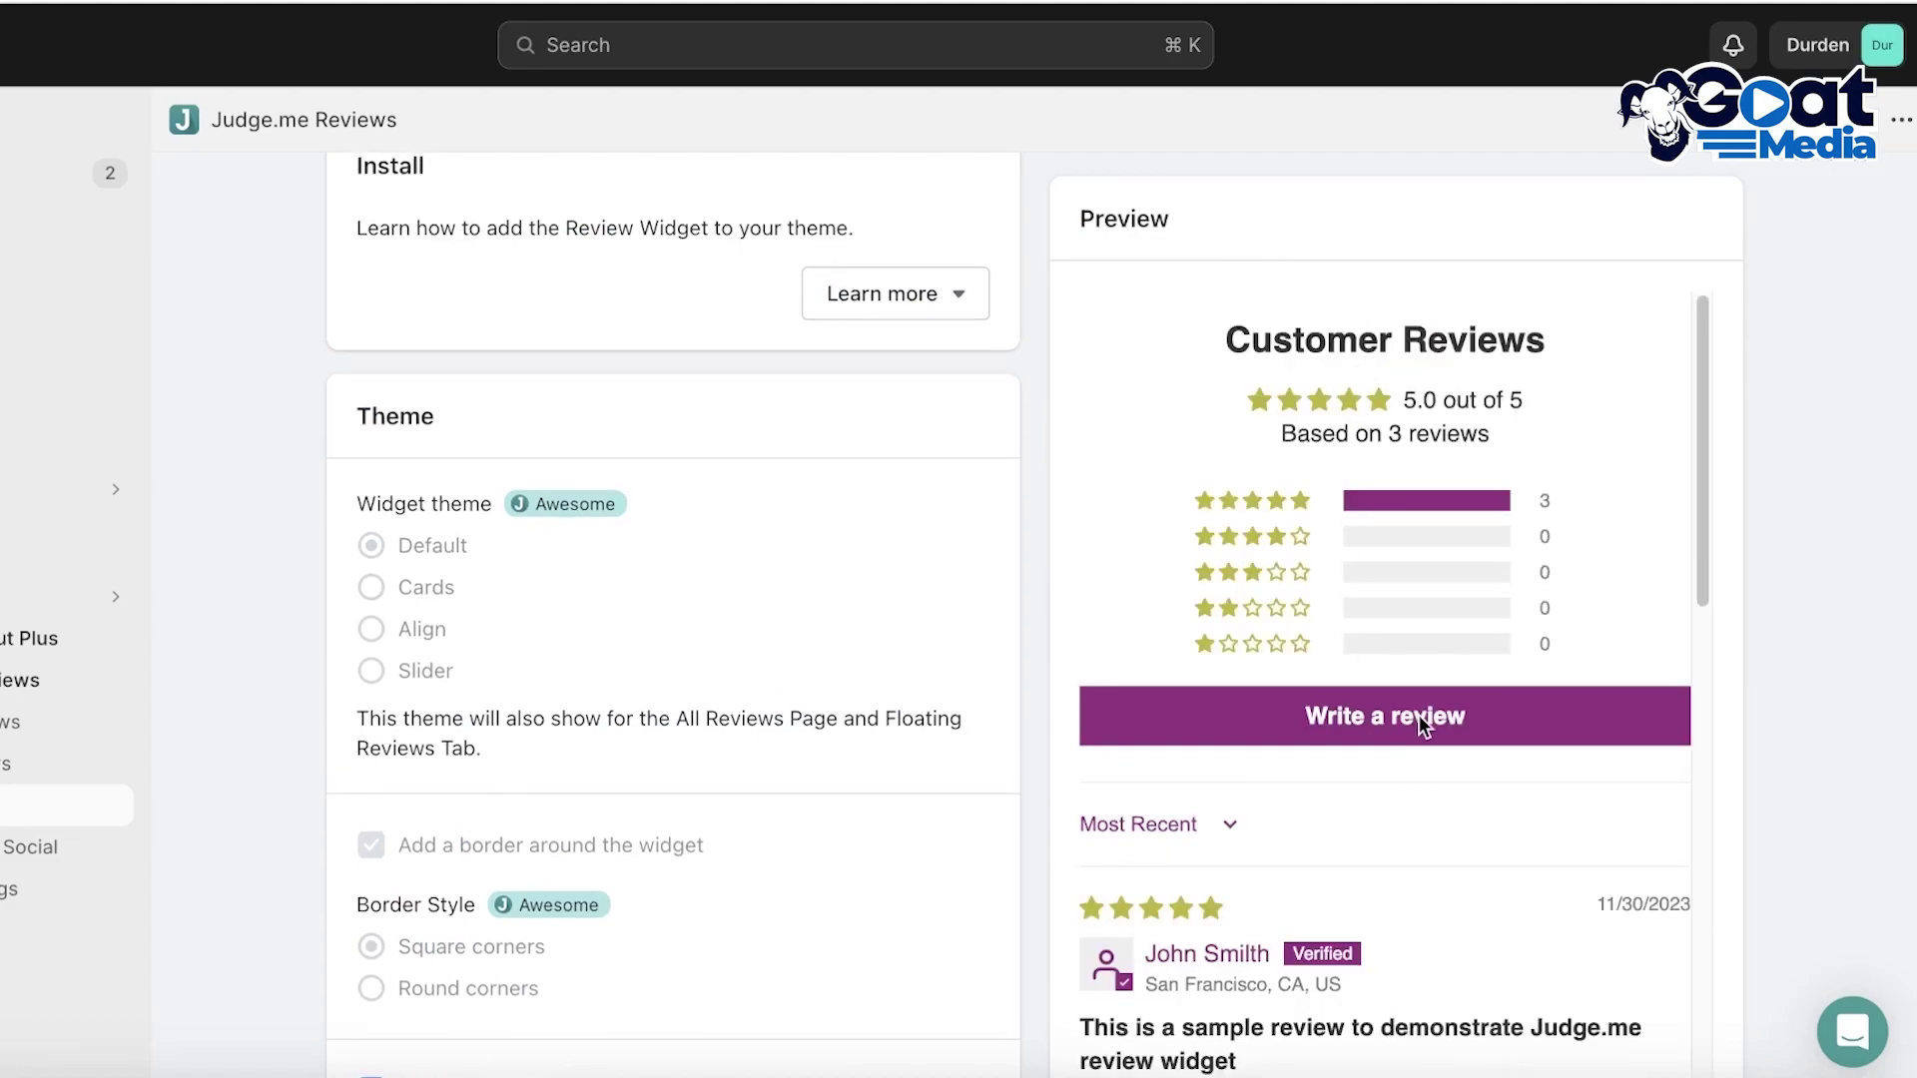
scroll(1417, 715, up, 2)
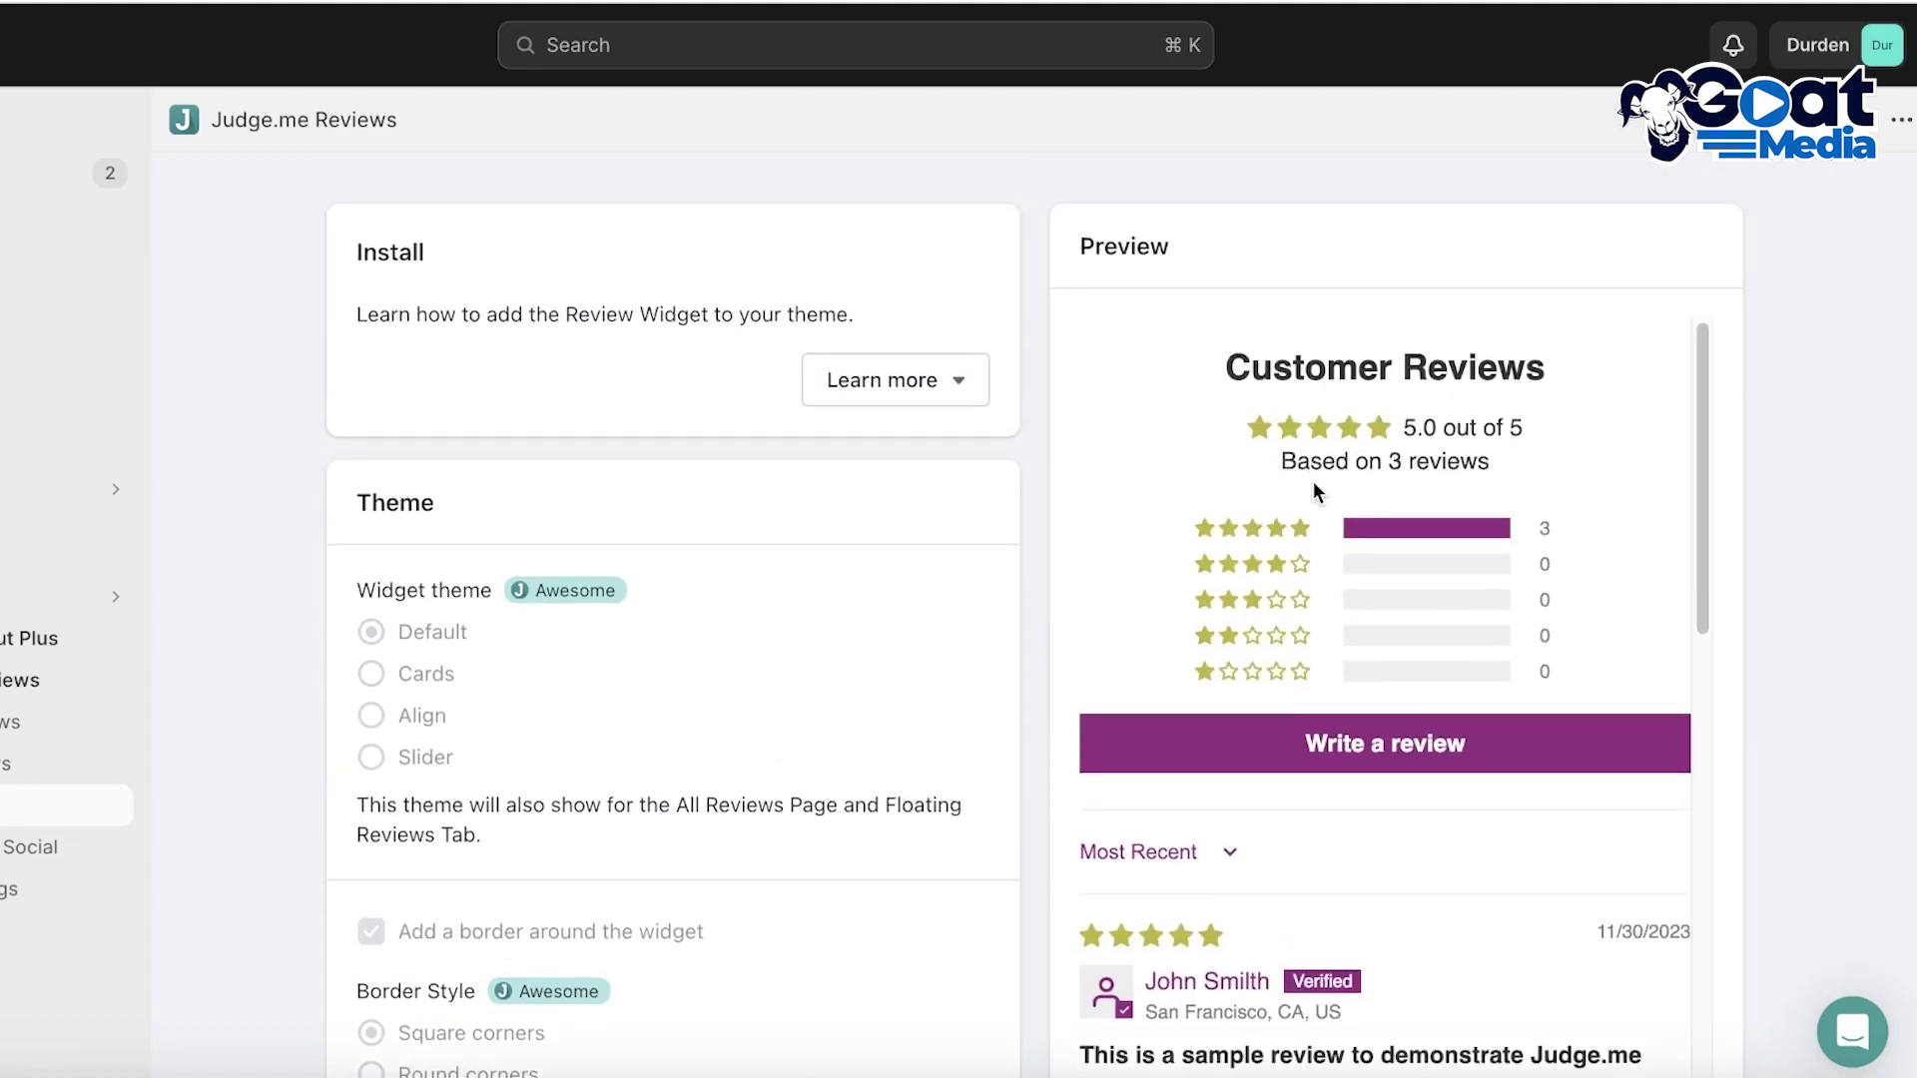
Step: Set the Review Widget's primary color to dark red #9F2B12
scroll(986, 472, down, 3)
scroll(1667, 477, down, 4)
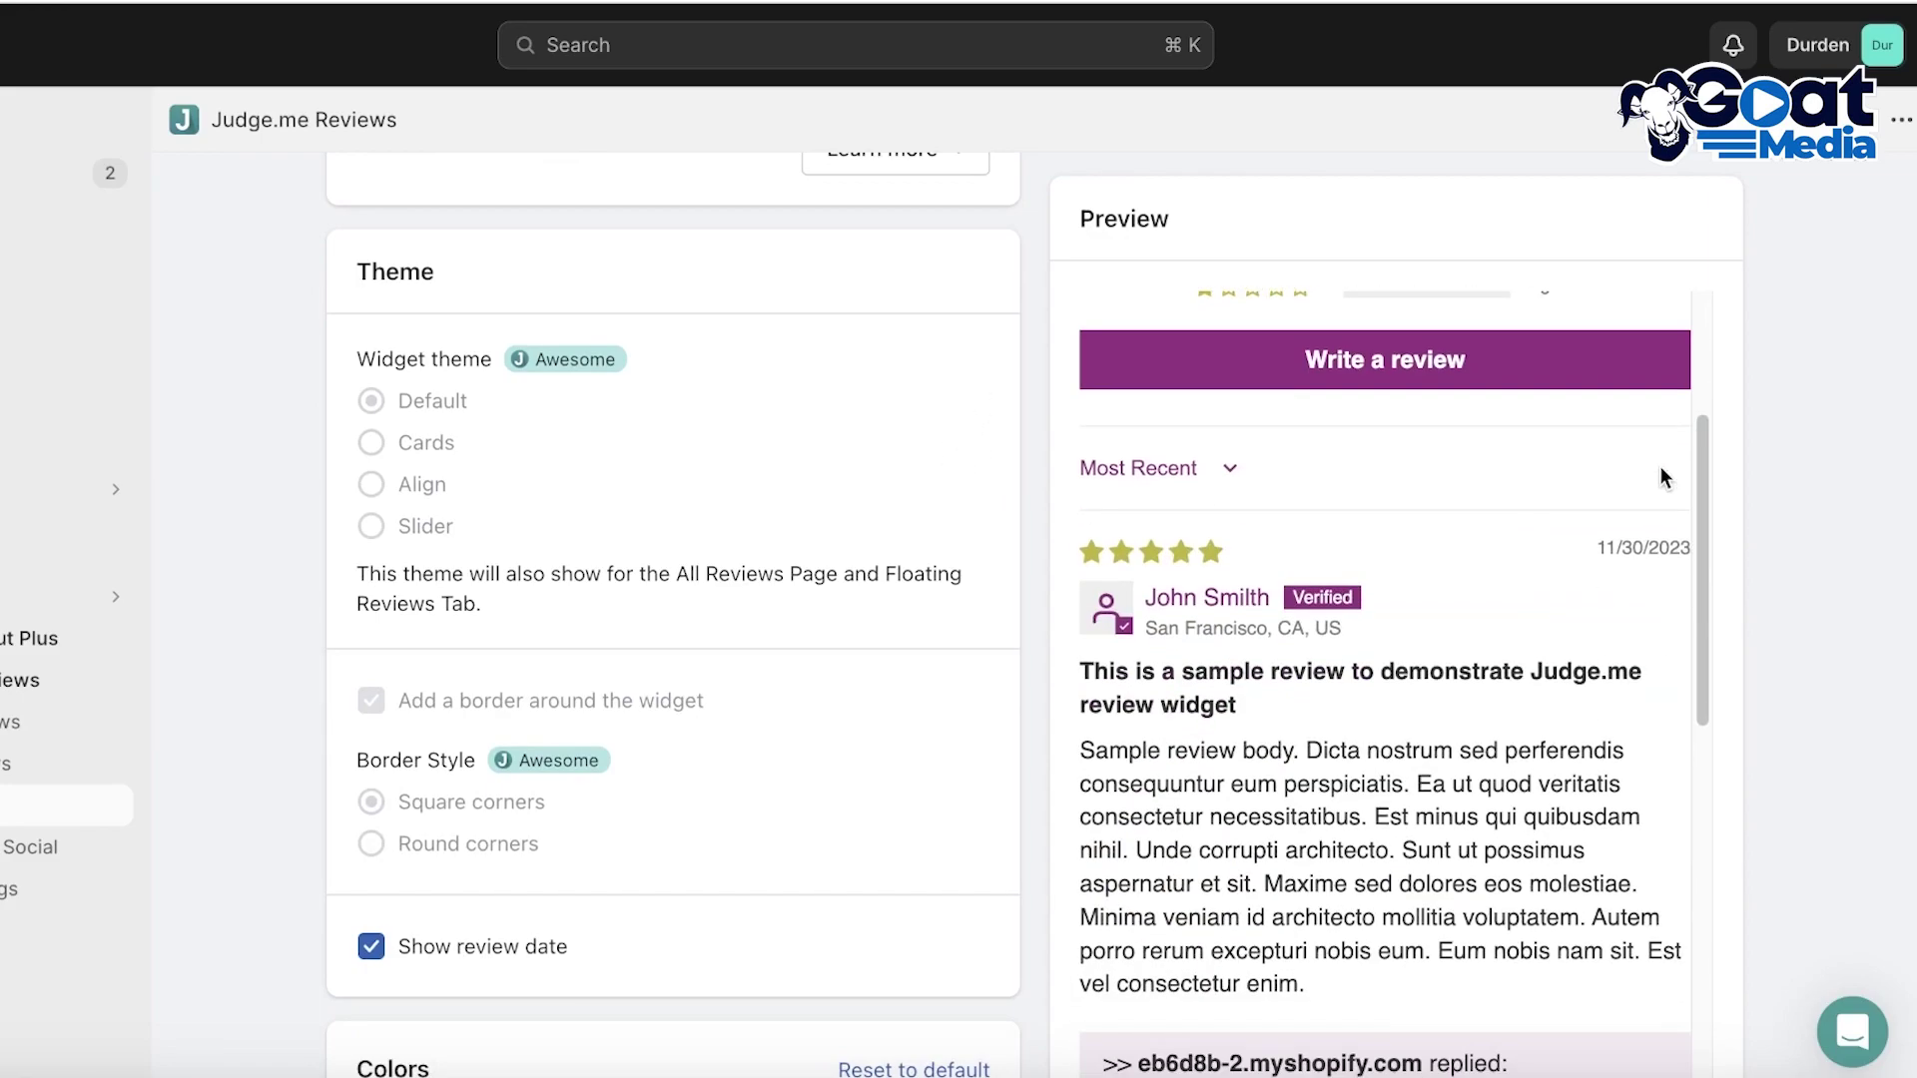
scroll(1667, 478, down, 4)
scroll(826, 854, down, 7)
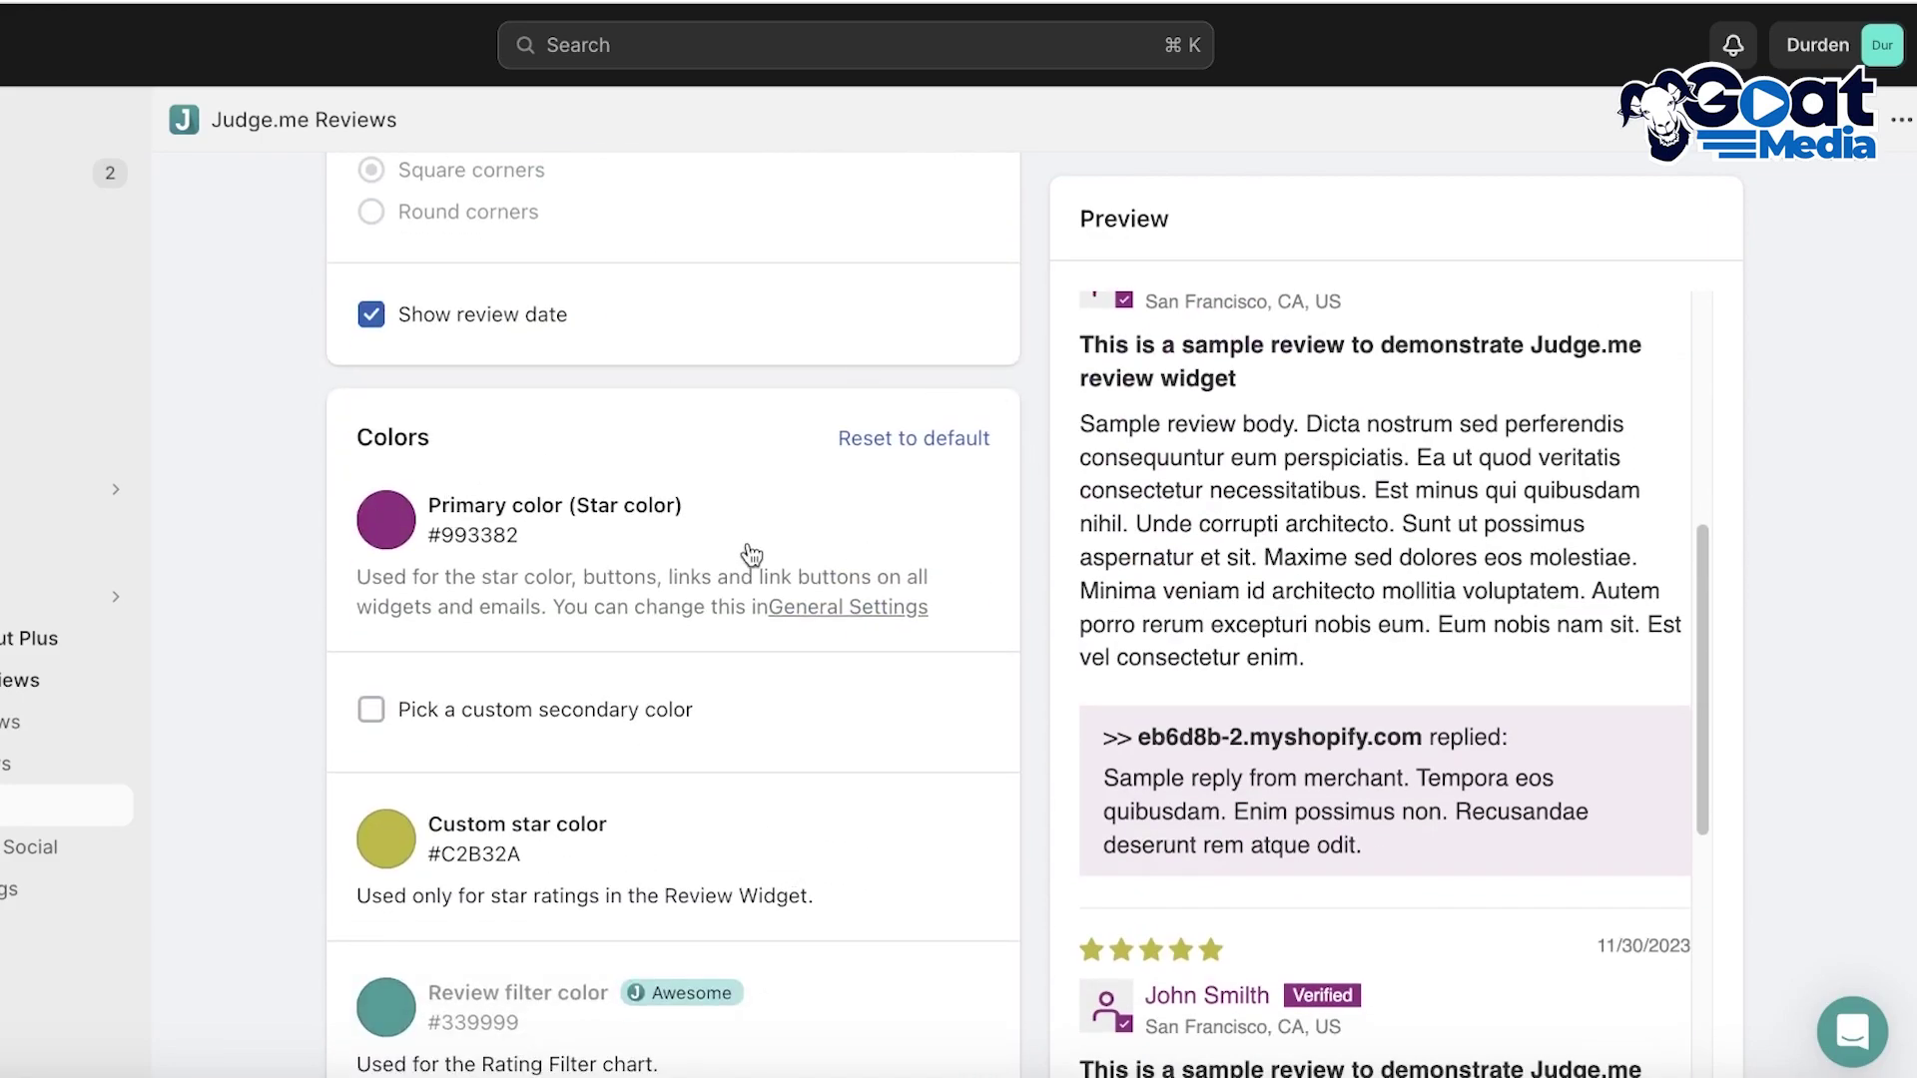
scroll(465, 455, down, 1)
click(386, 447)
drag(648, 689, 669, 517)
click(569, 559)
drag(571, 567, 588, 584)
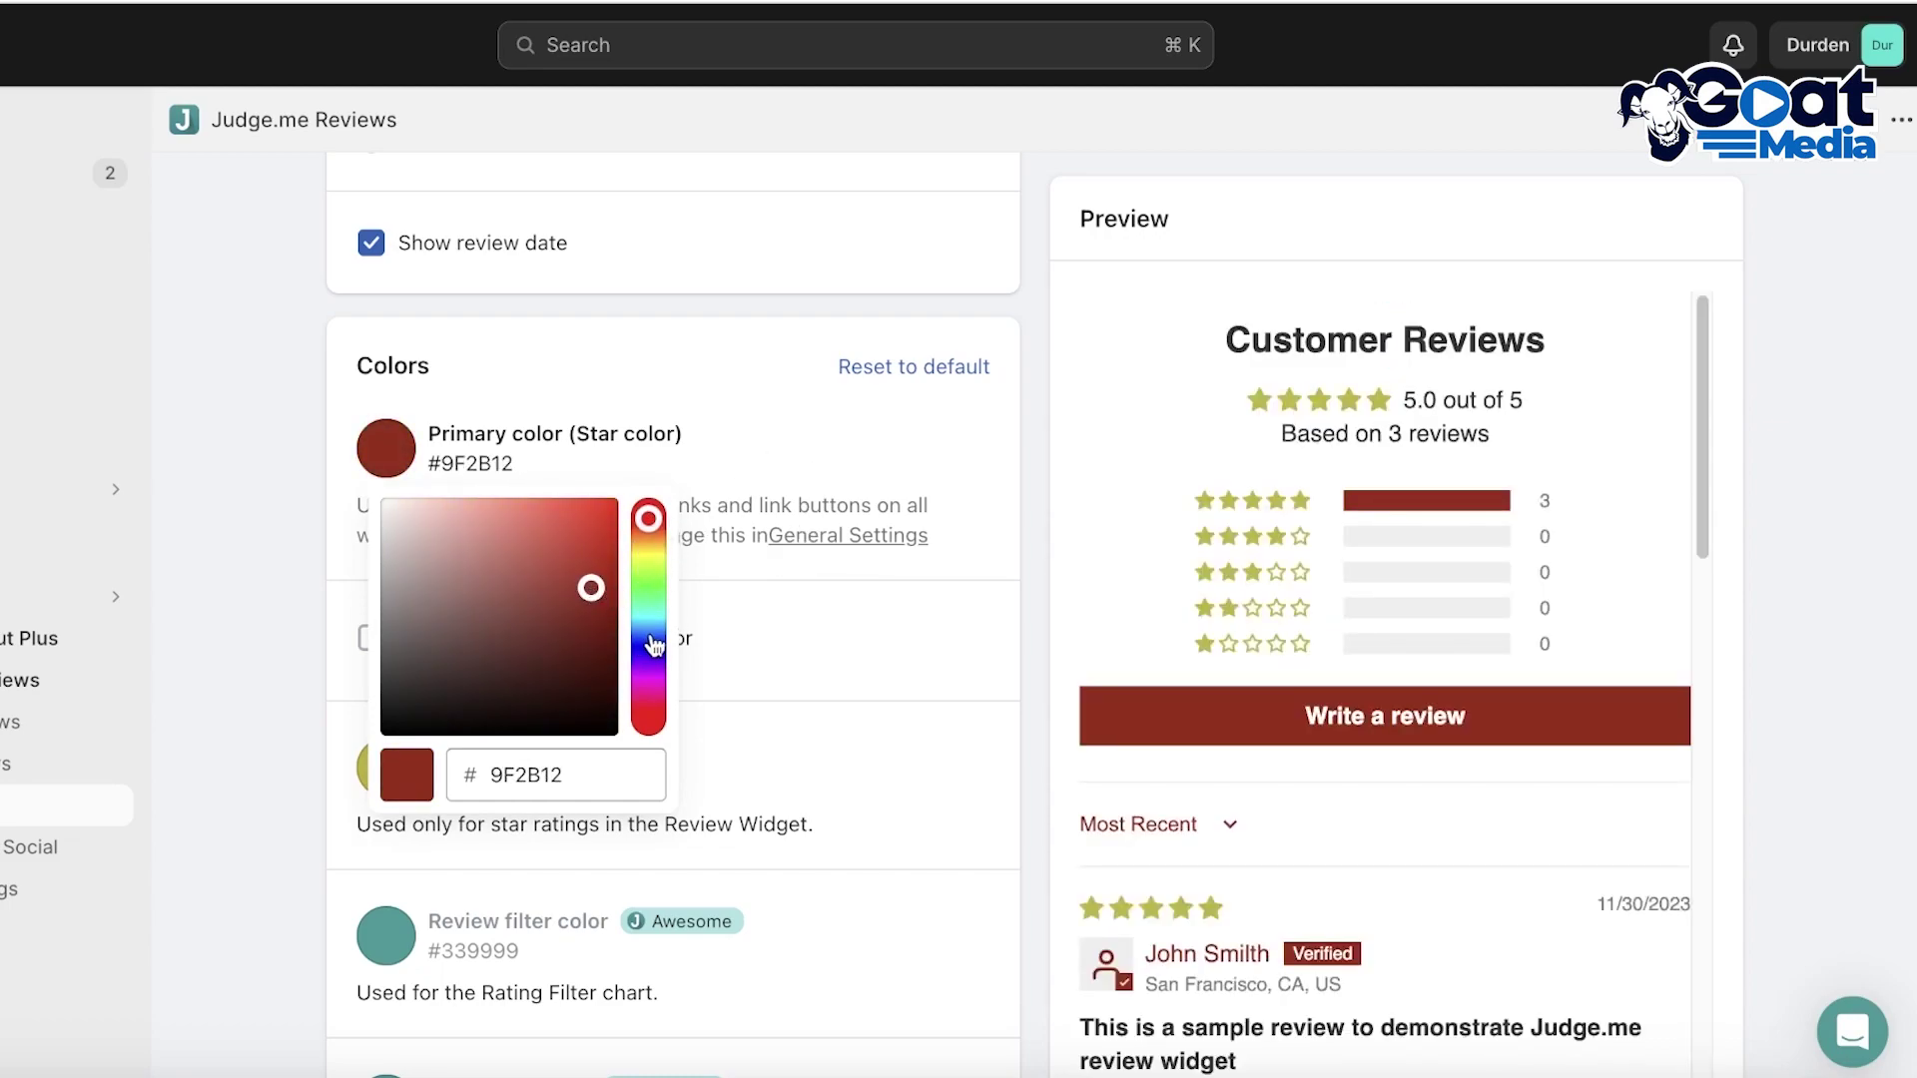
click(782, 471)
Step: Examine the custom star color picker and the remaining color options of the Review Widget
scroll(582, 741, down, 5)
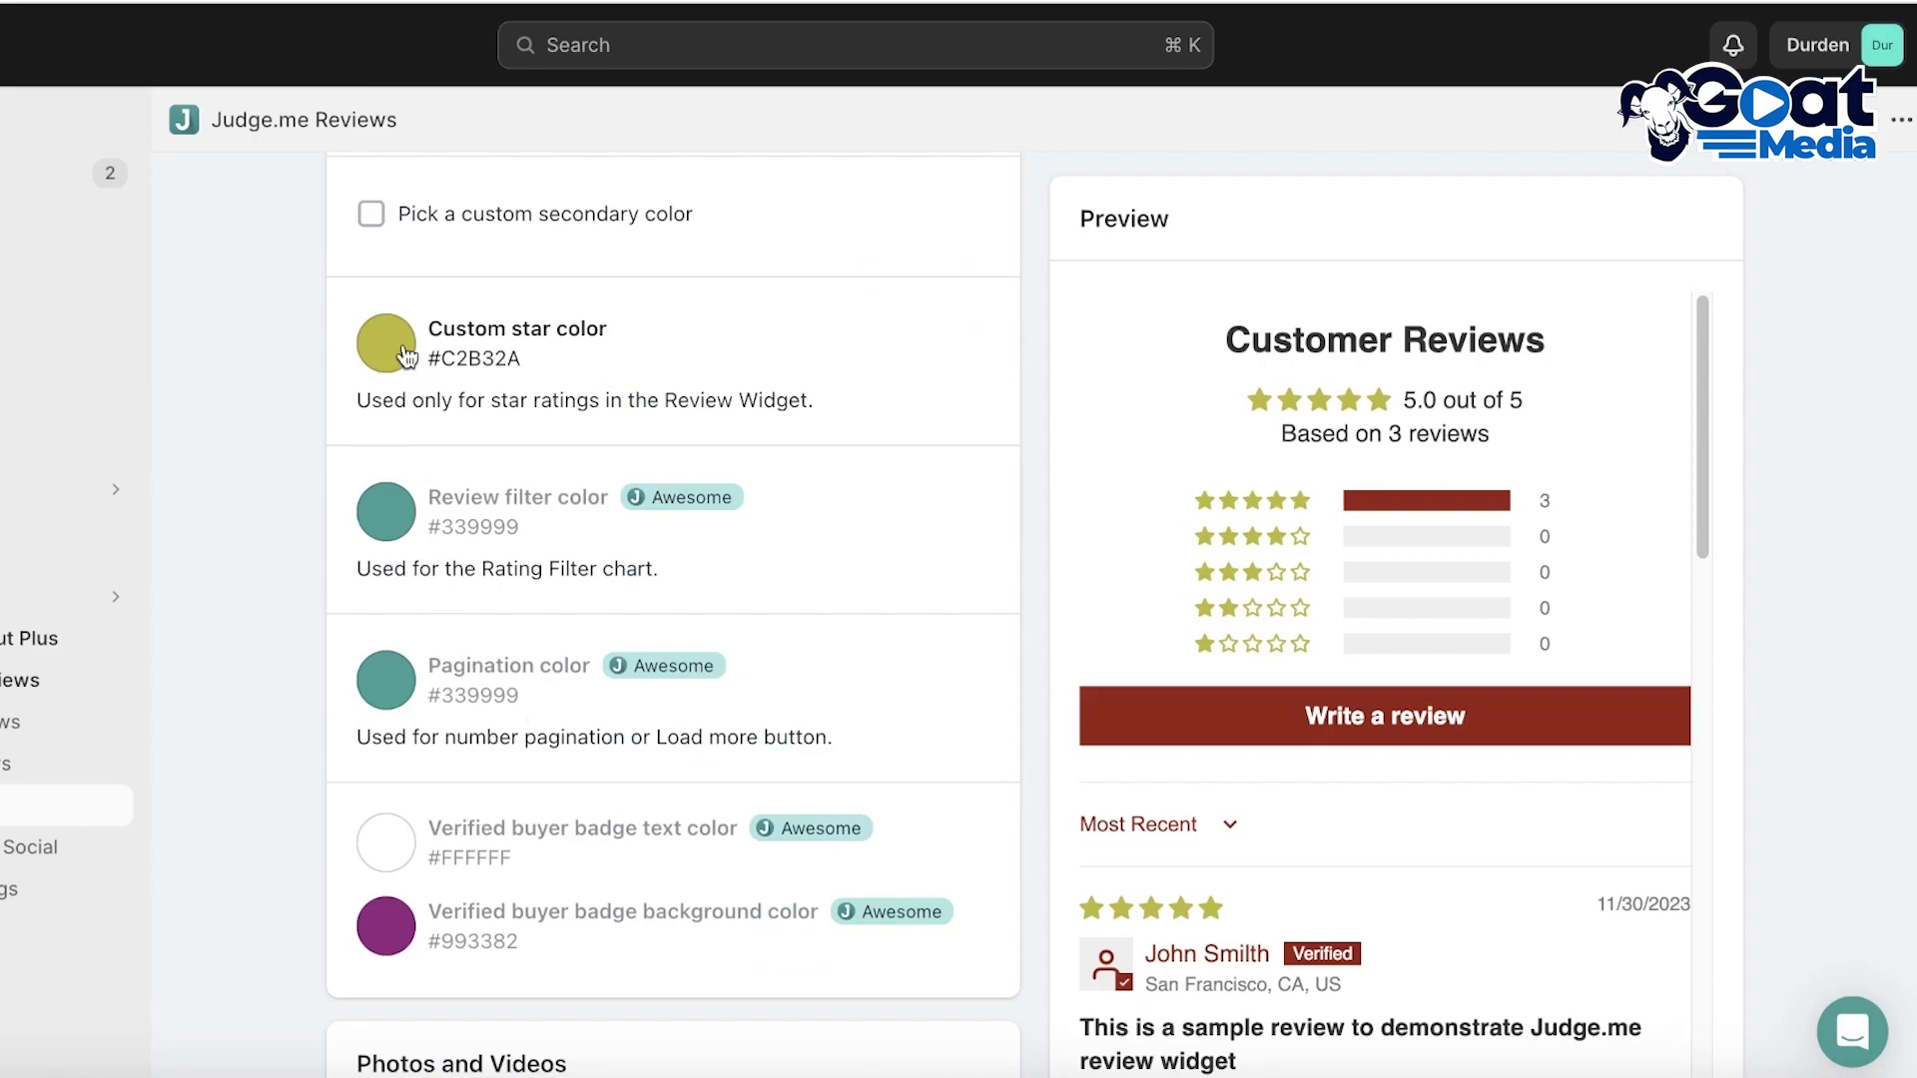
click(407, 356)
click(751, 292)
scroll(421, 531, down, 3)
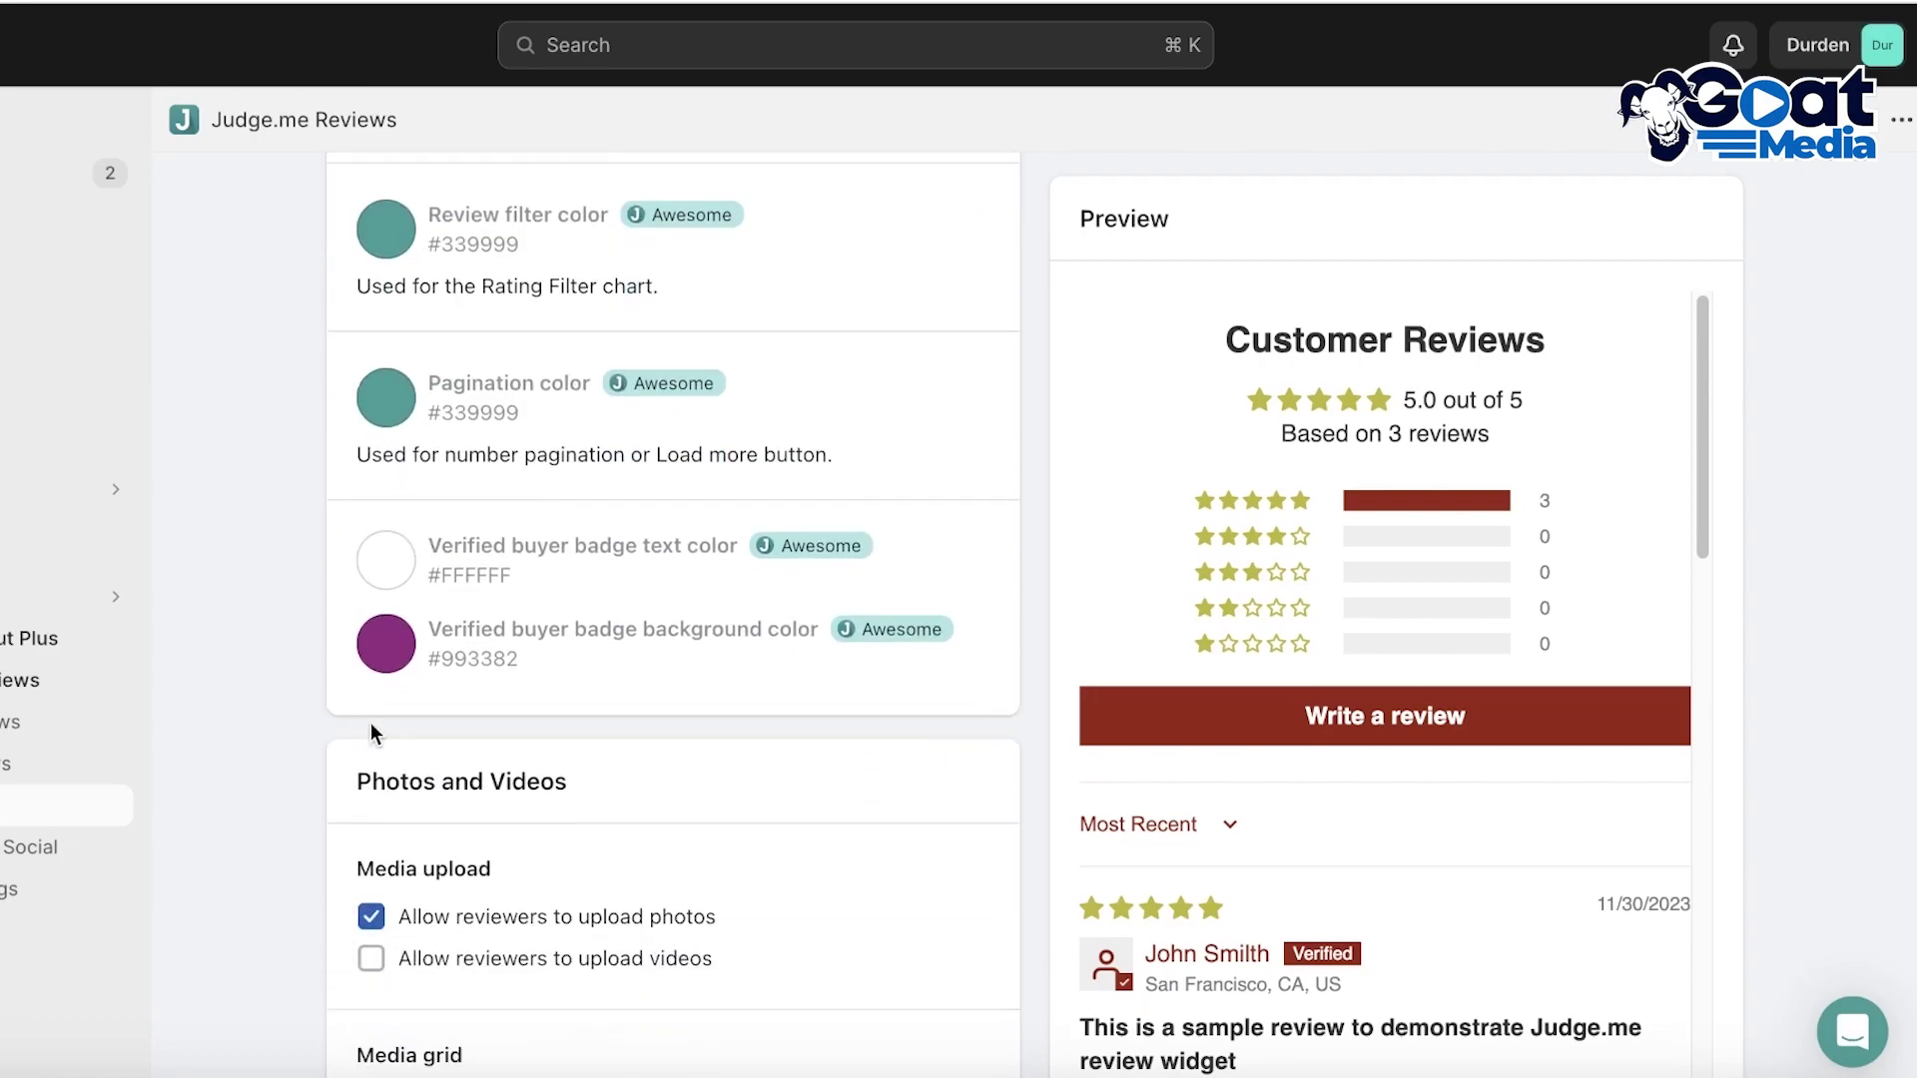
Step: Turn off showing "collected by Judge.me" beneath the widget header in the Review source settings
scroll(374, 729, down, 4)
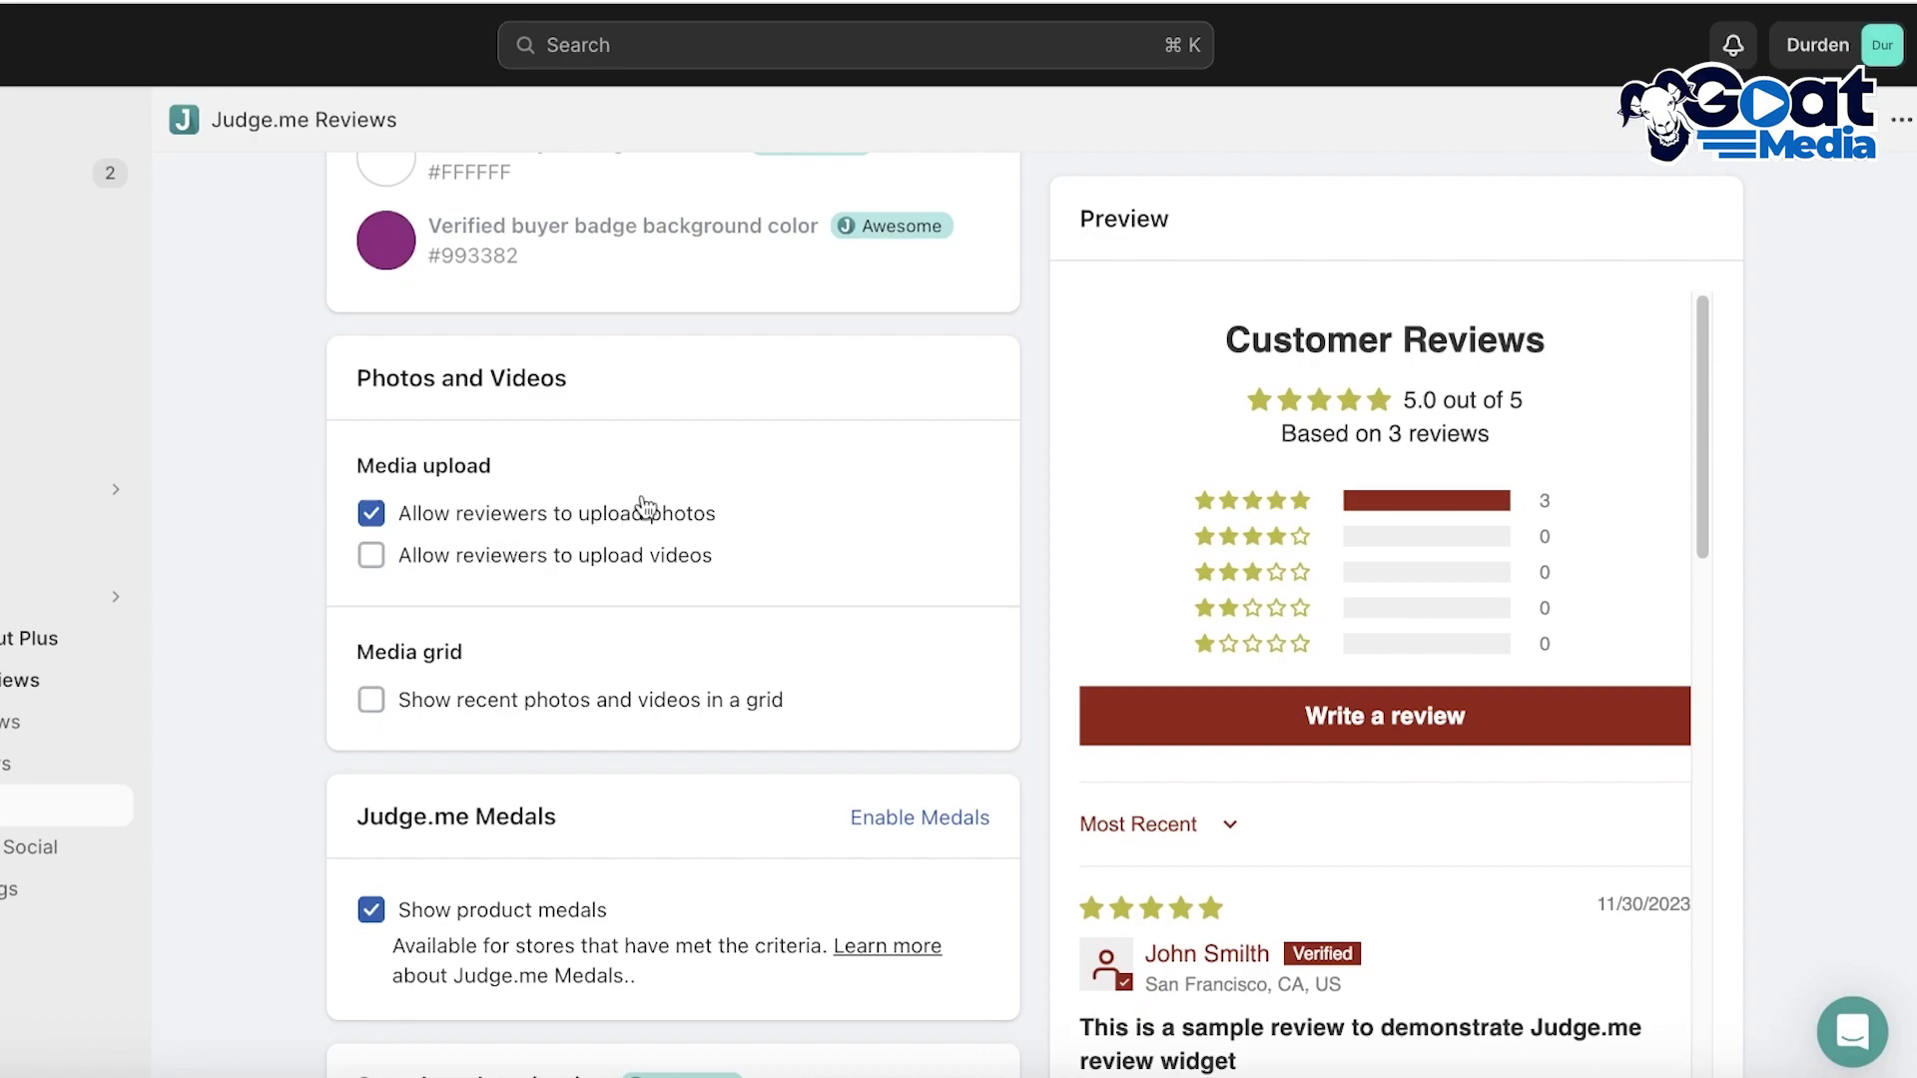
scroll(860, 629, down, 5)
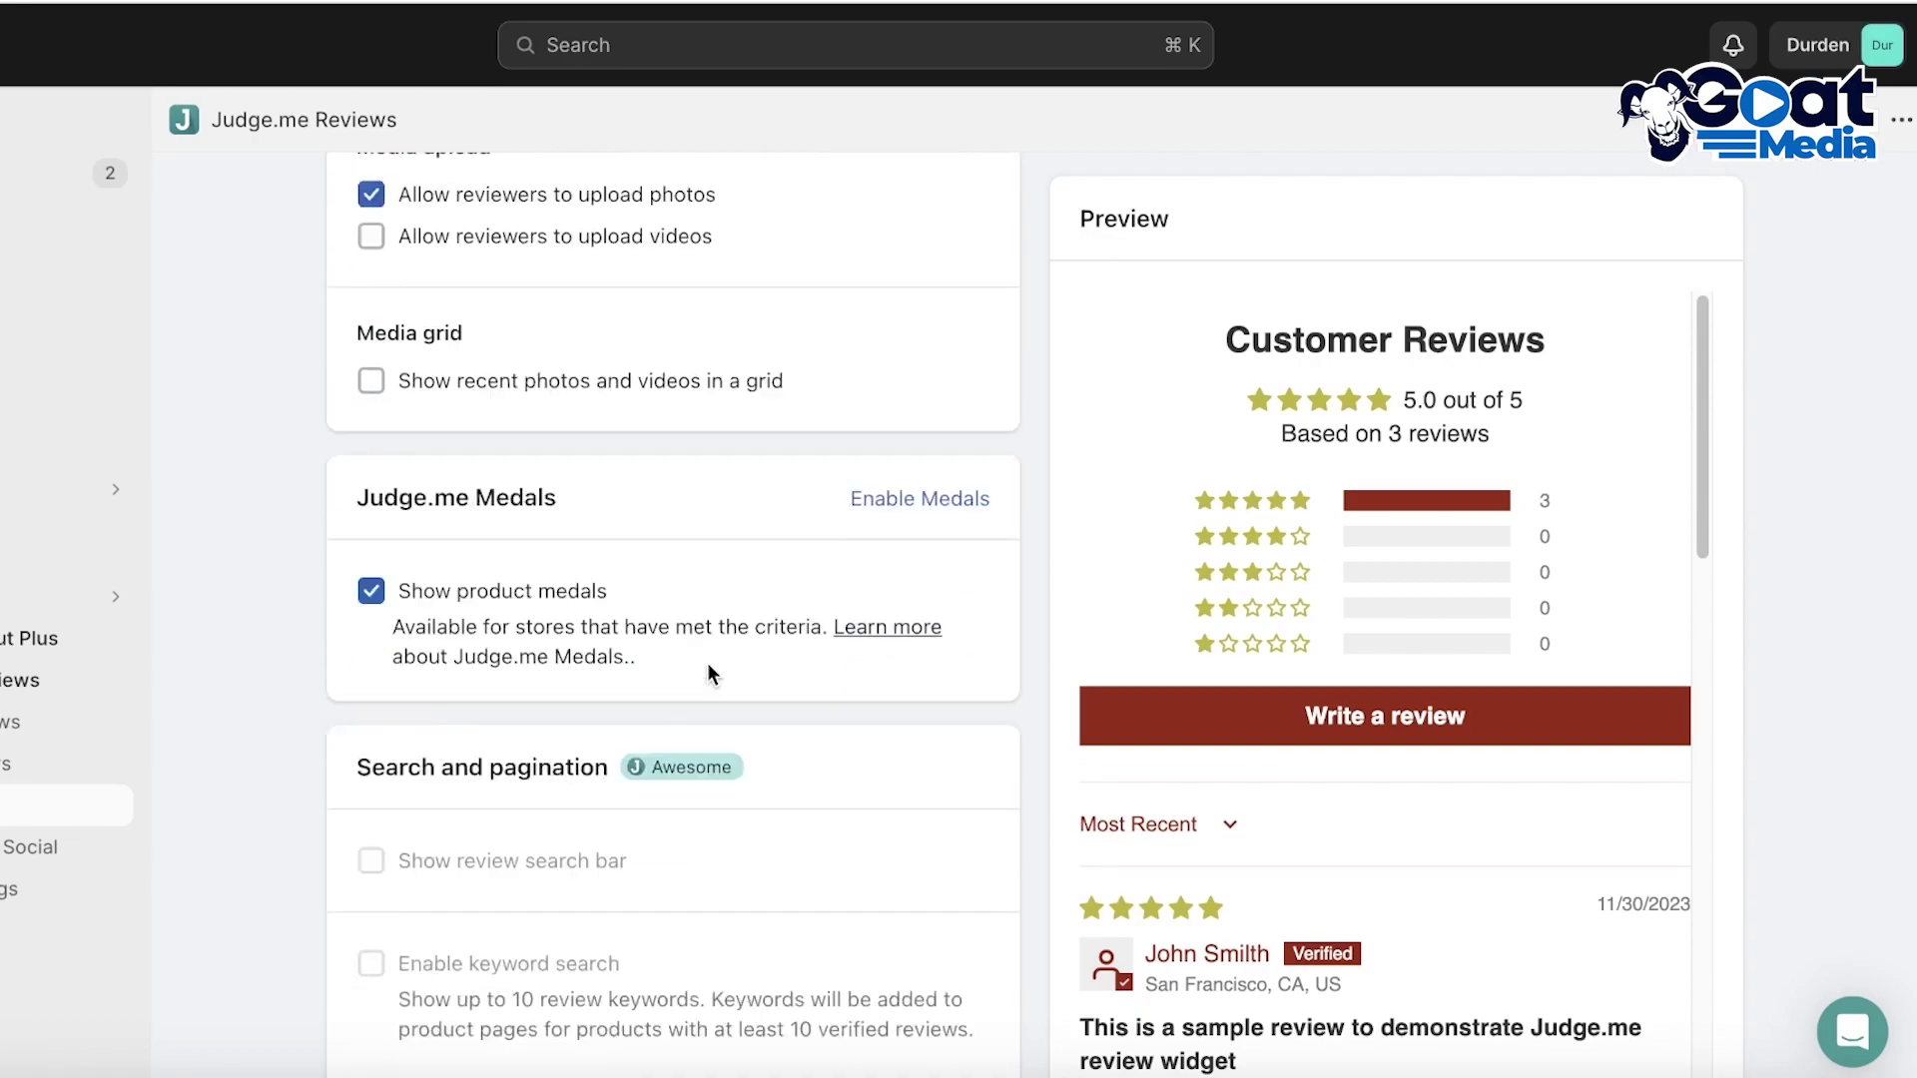
scroll(561, 507, down, 13)
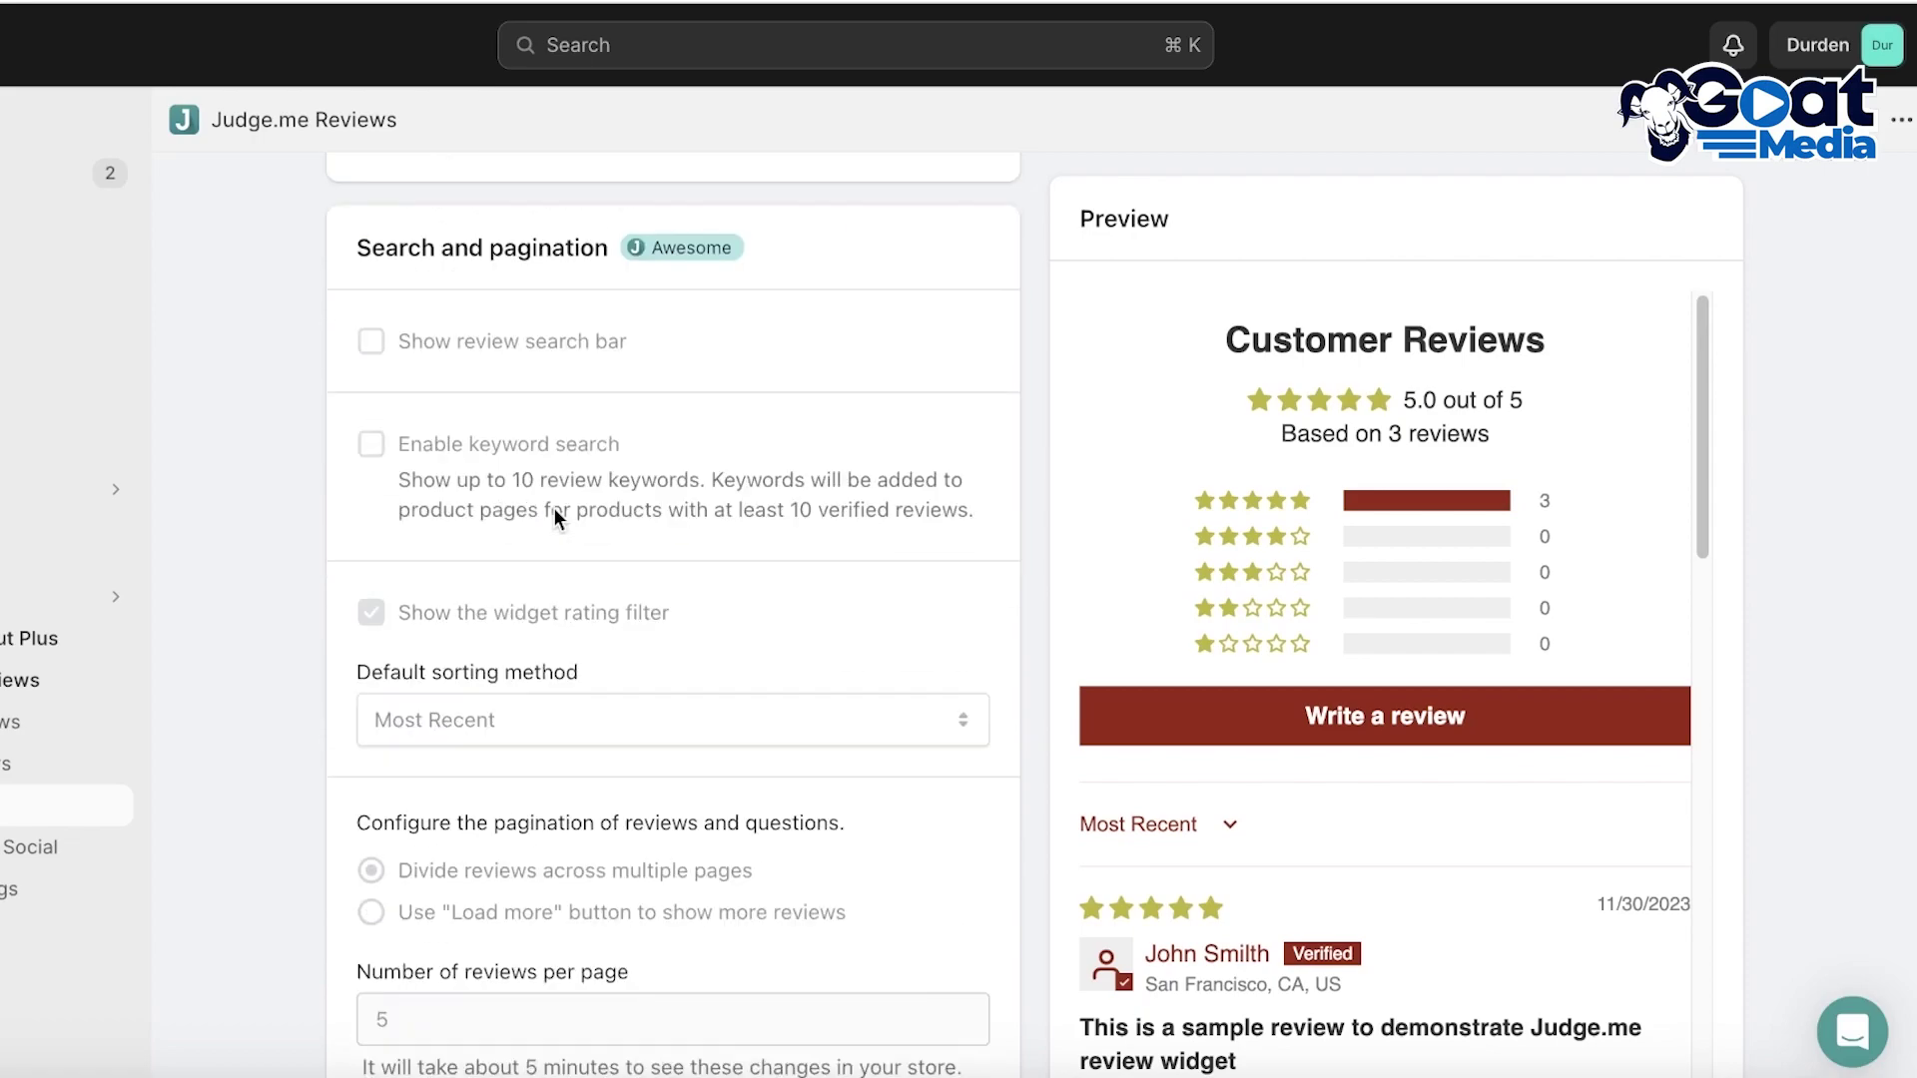
scroll(559, 517, down, 8)
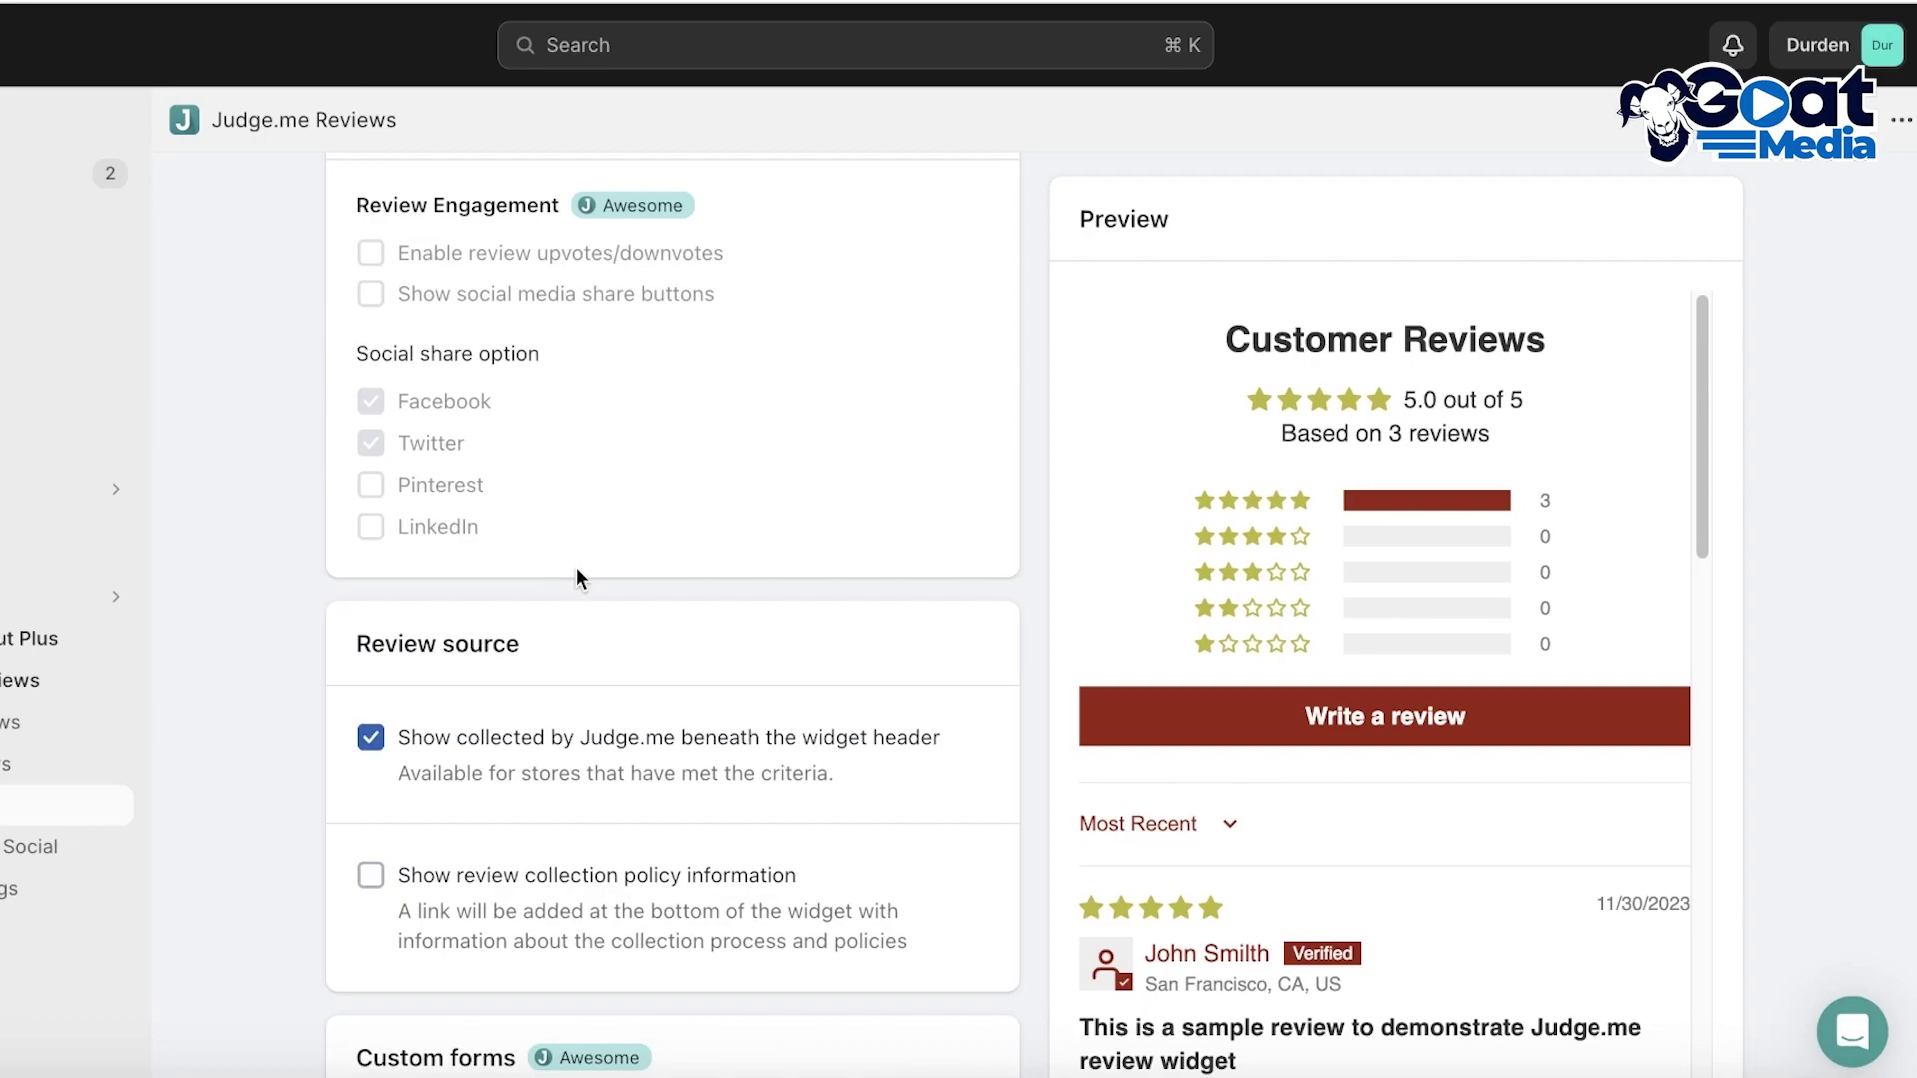
scroll(577, 571, down, 2)
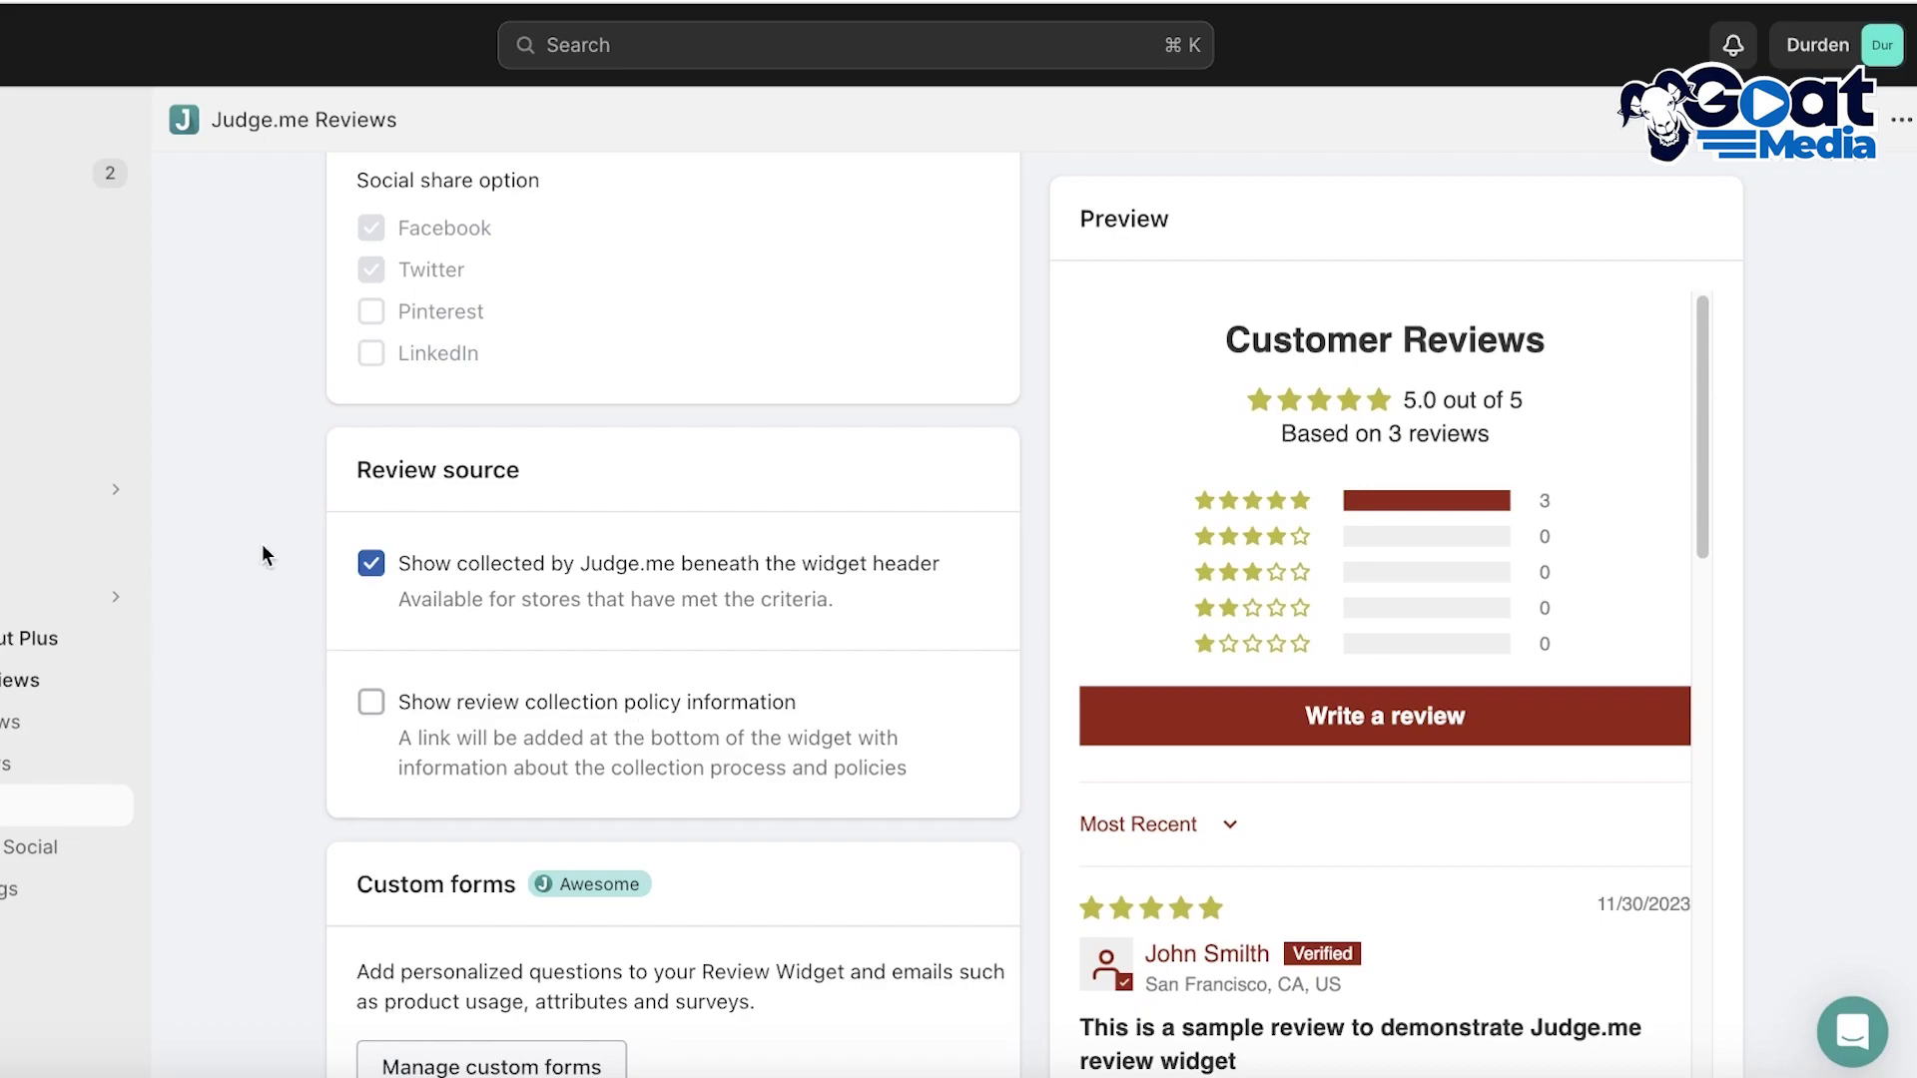
click(372, 565)
Step: Examine the Custom forms and Text settings and compare them with the title and reviews in the widget preview
scroll(799, 559, down, 3)
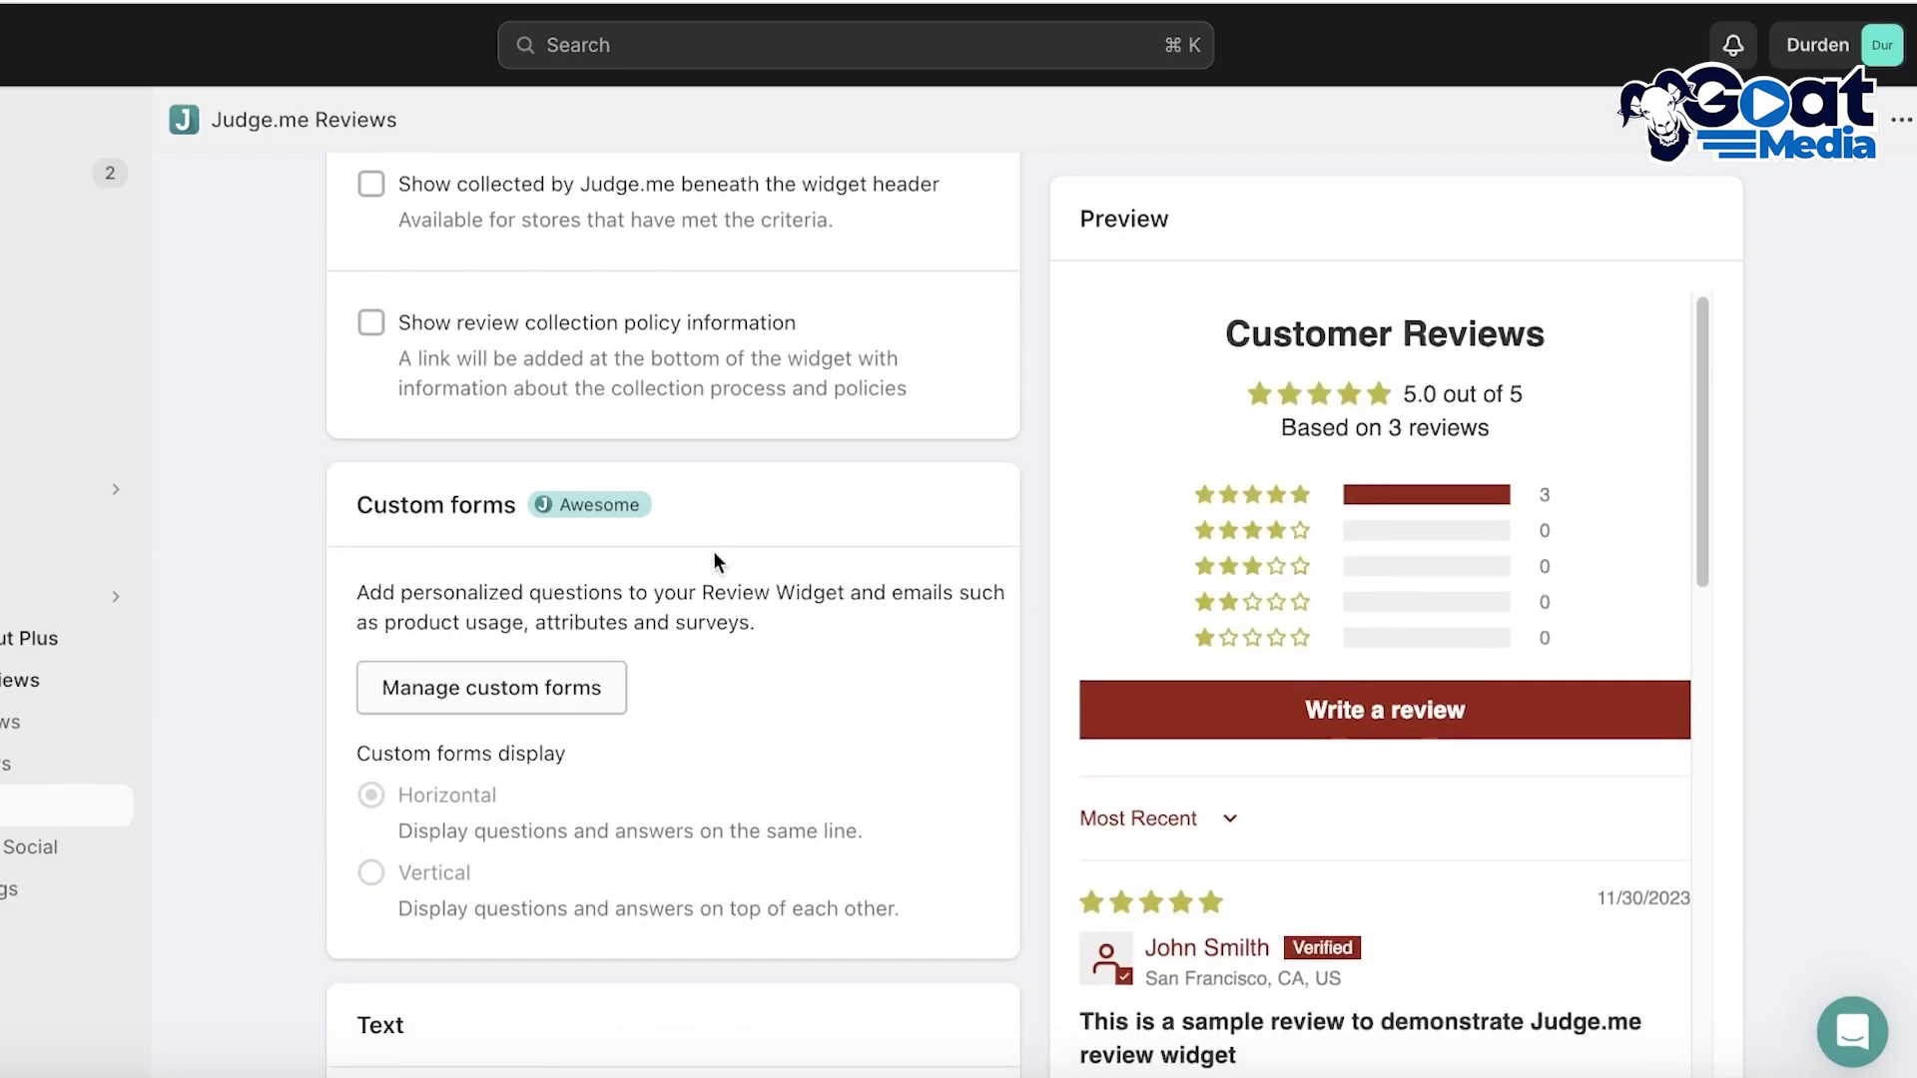
scroll(706, 551, down, 5)
scroll(707, 561, down, 3)
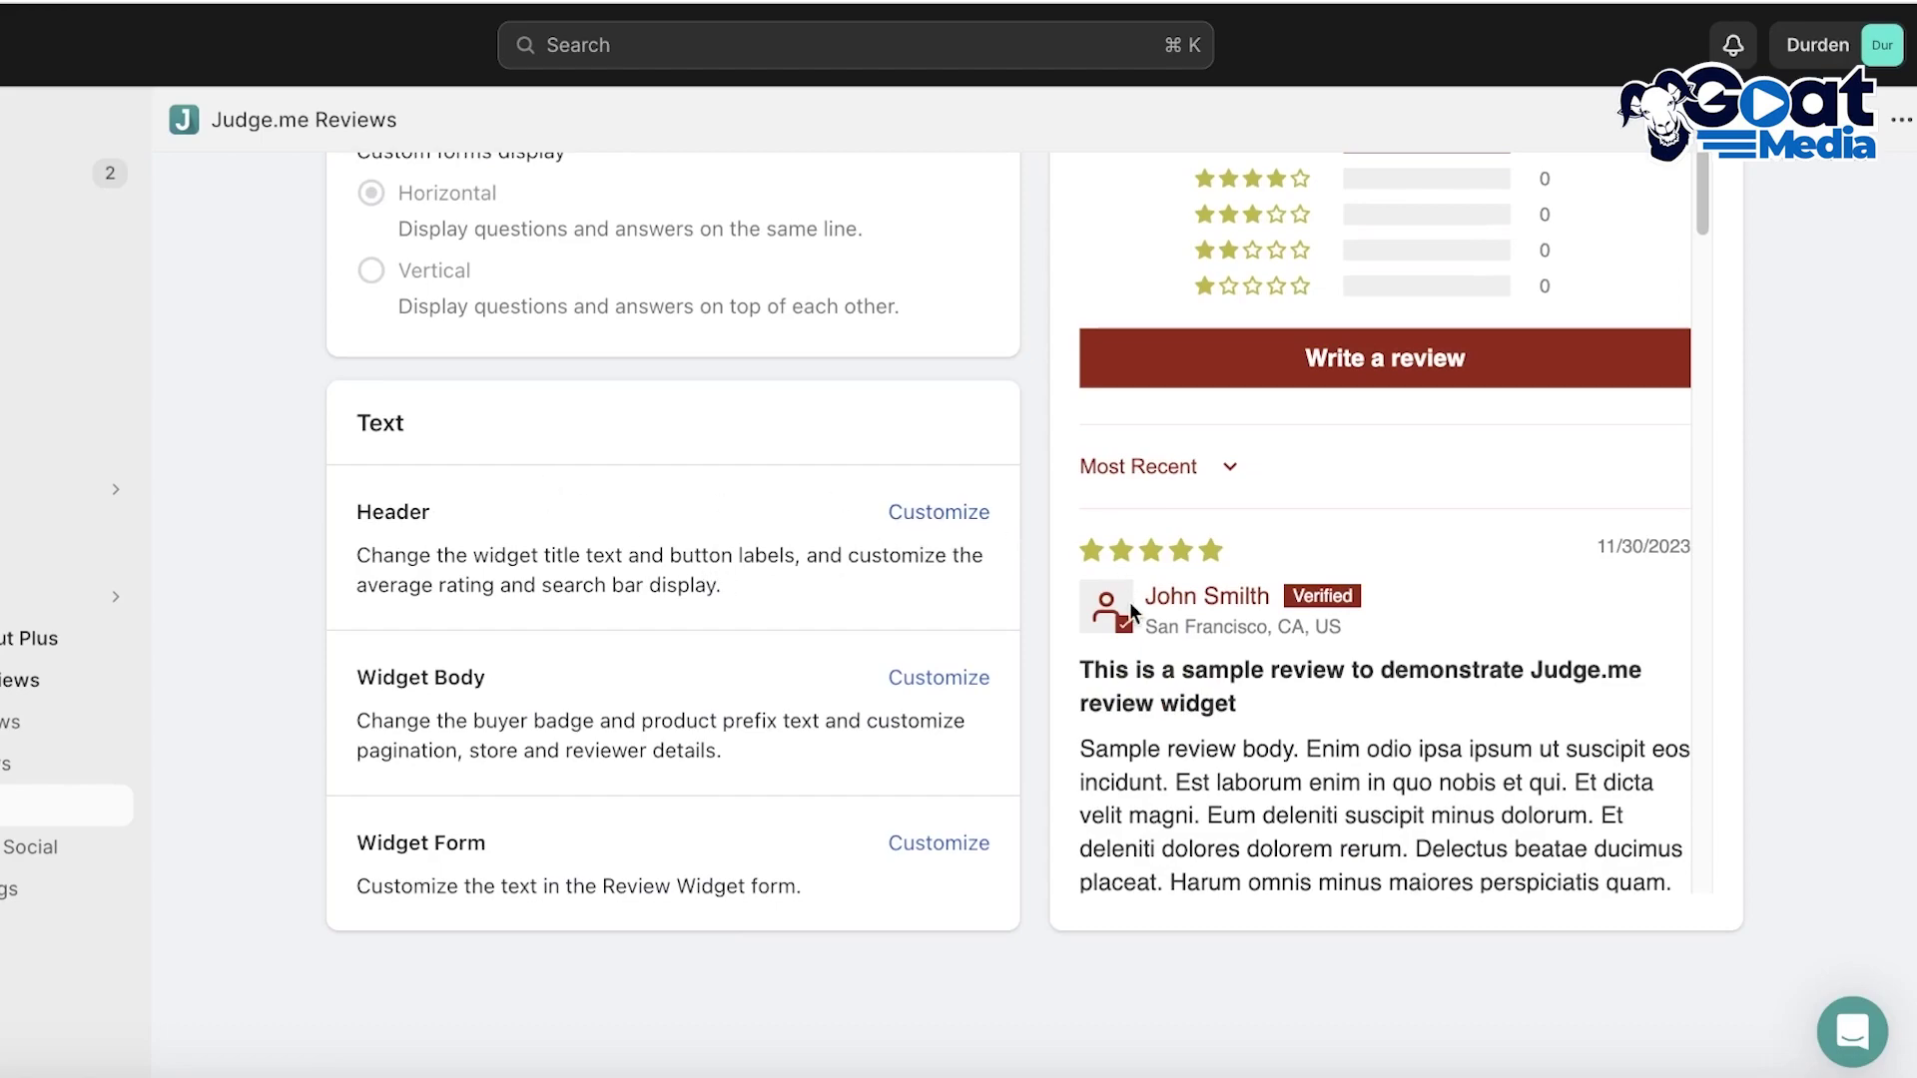
scroll(1314, 727, up, 6)
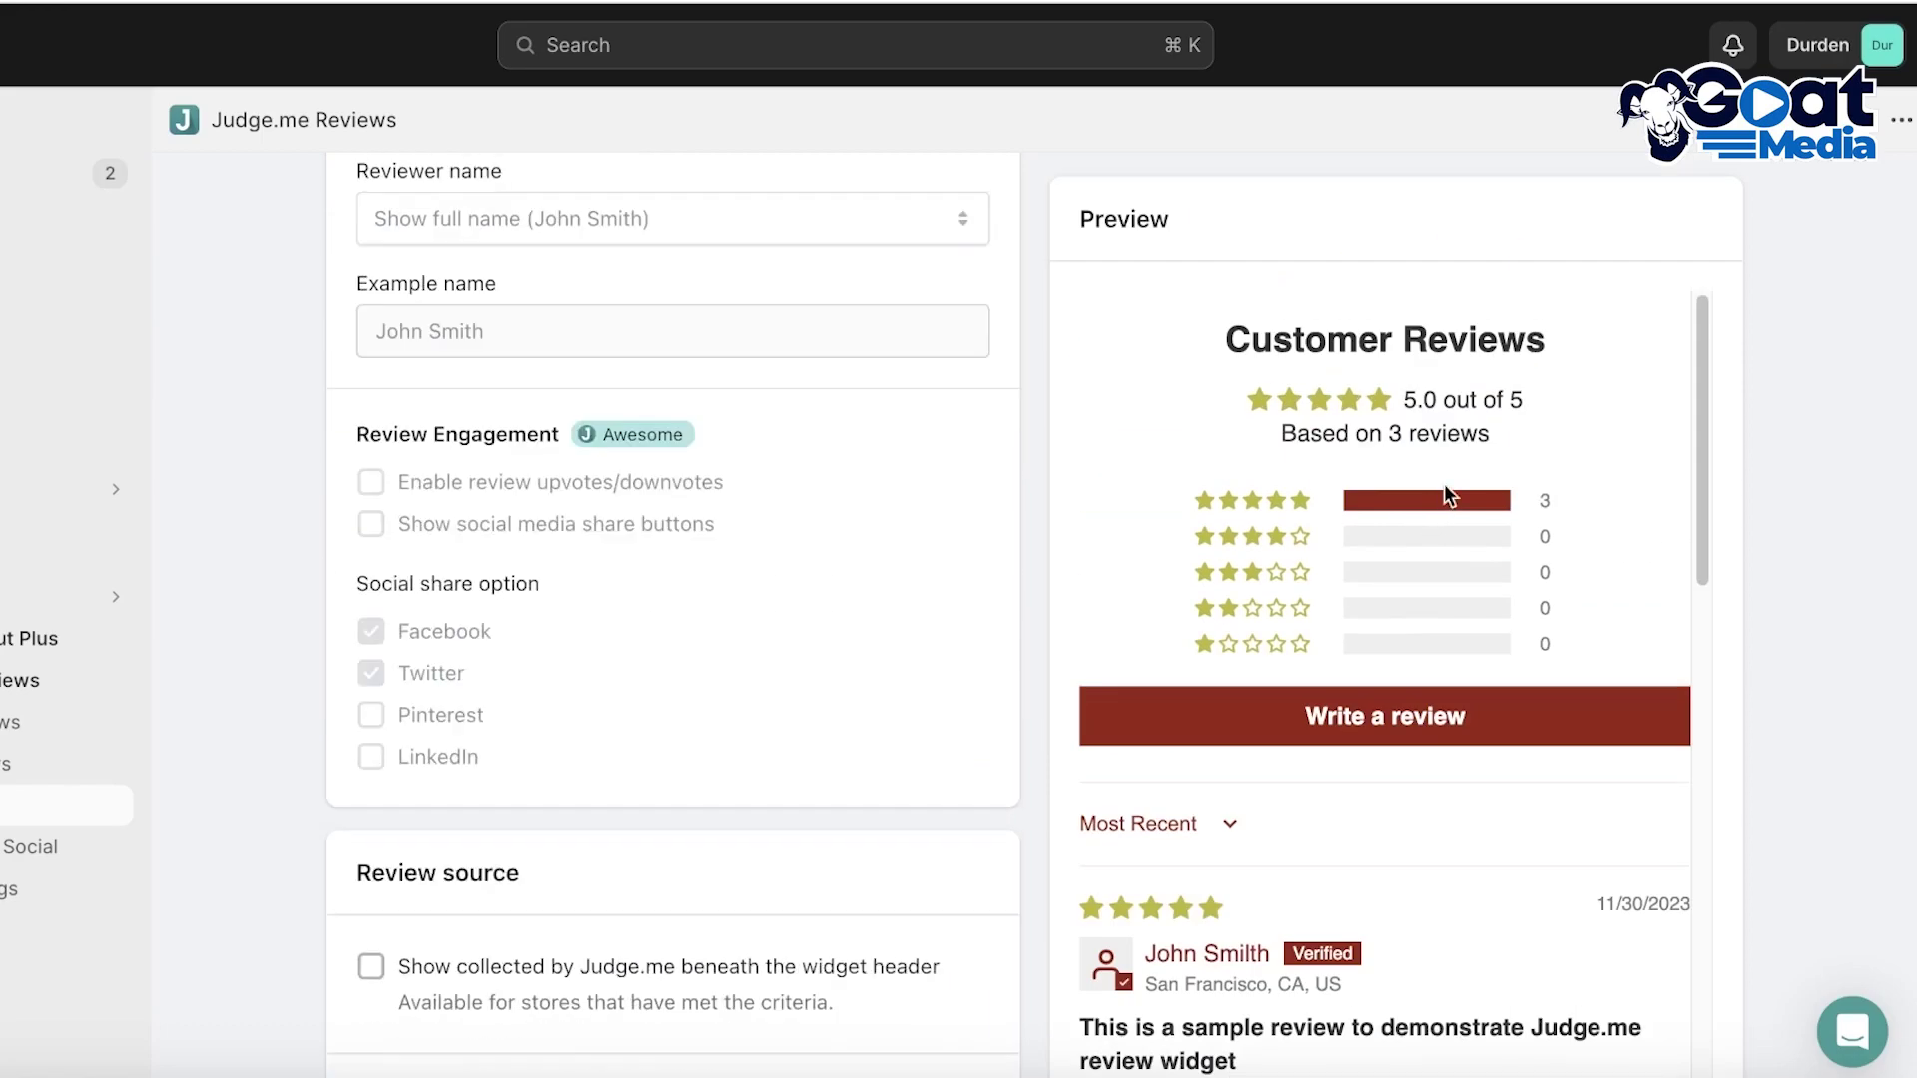
drag(1227, 339, 1503, 339)
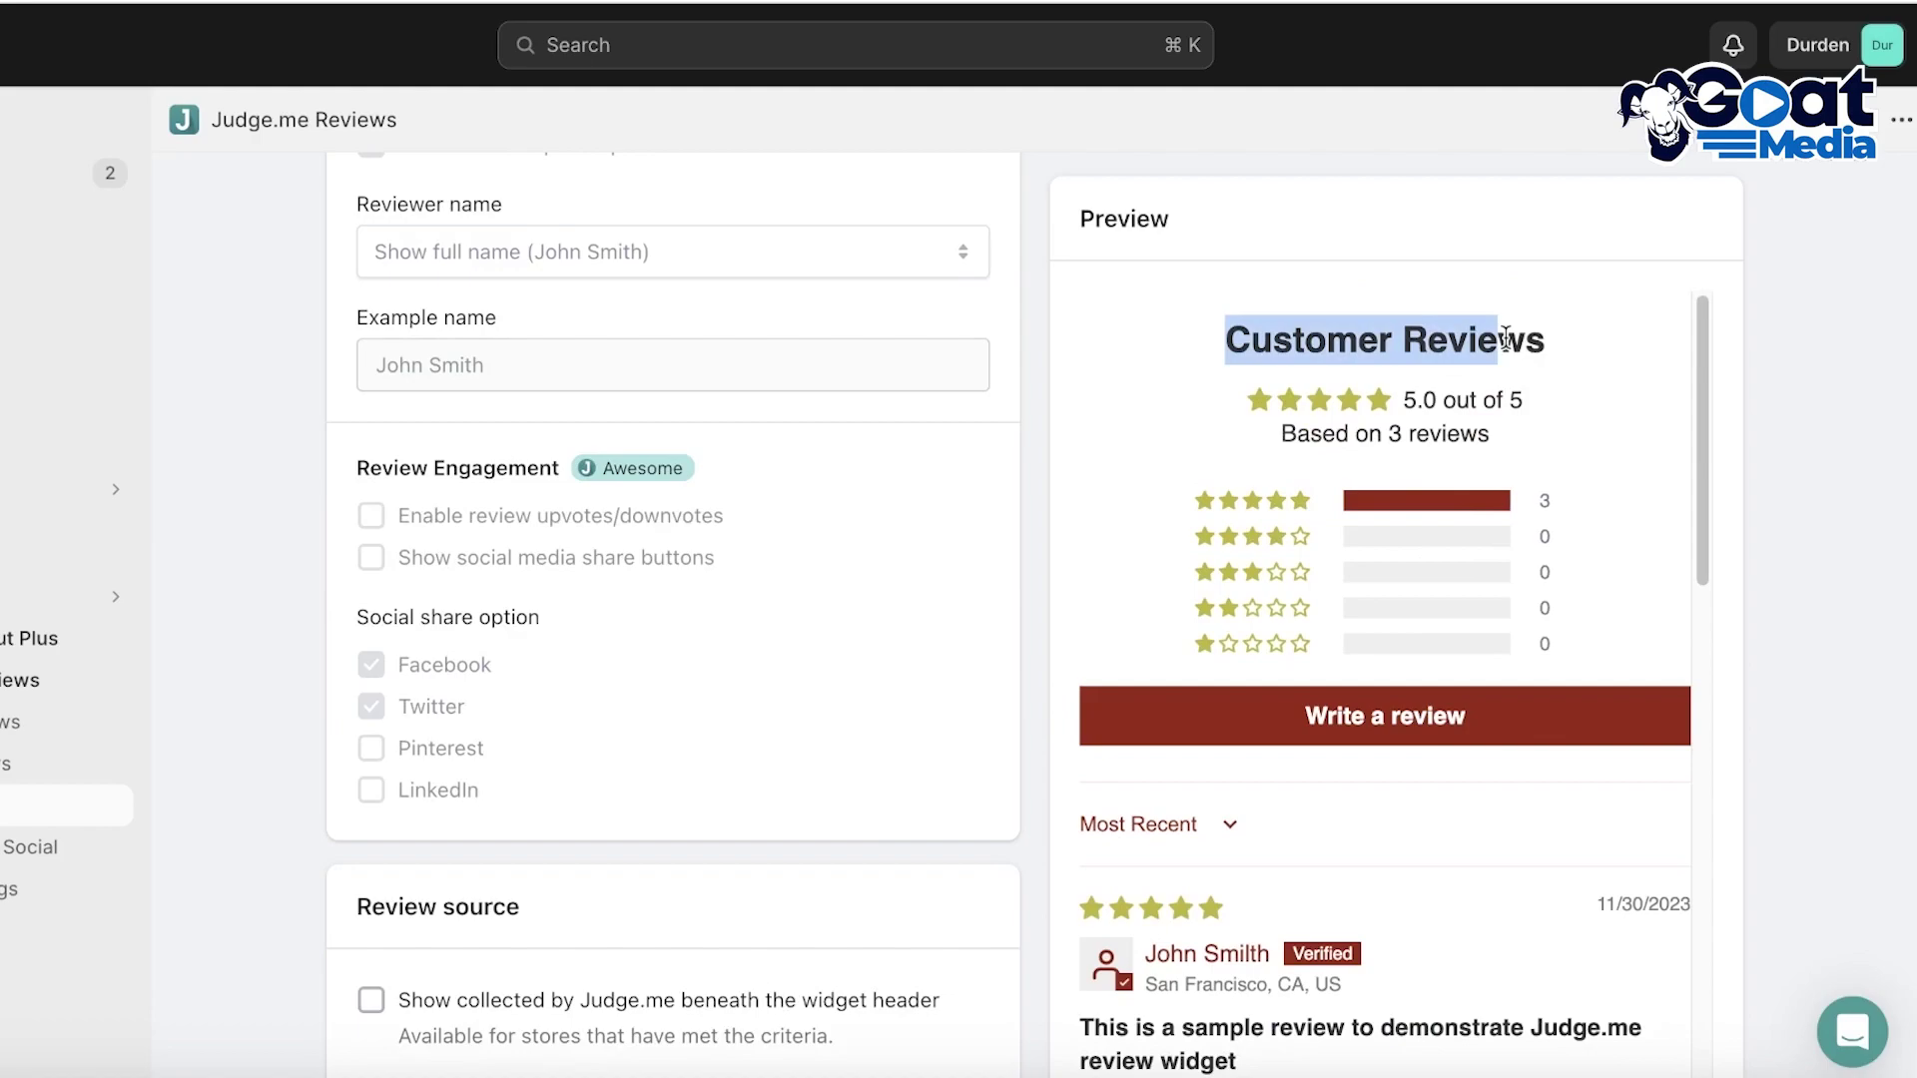
scroll(1388, 599, down, 3)
scroll(759, 799, down, 3)
scroll(841, 760, down, 8)
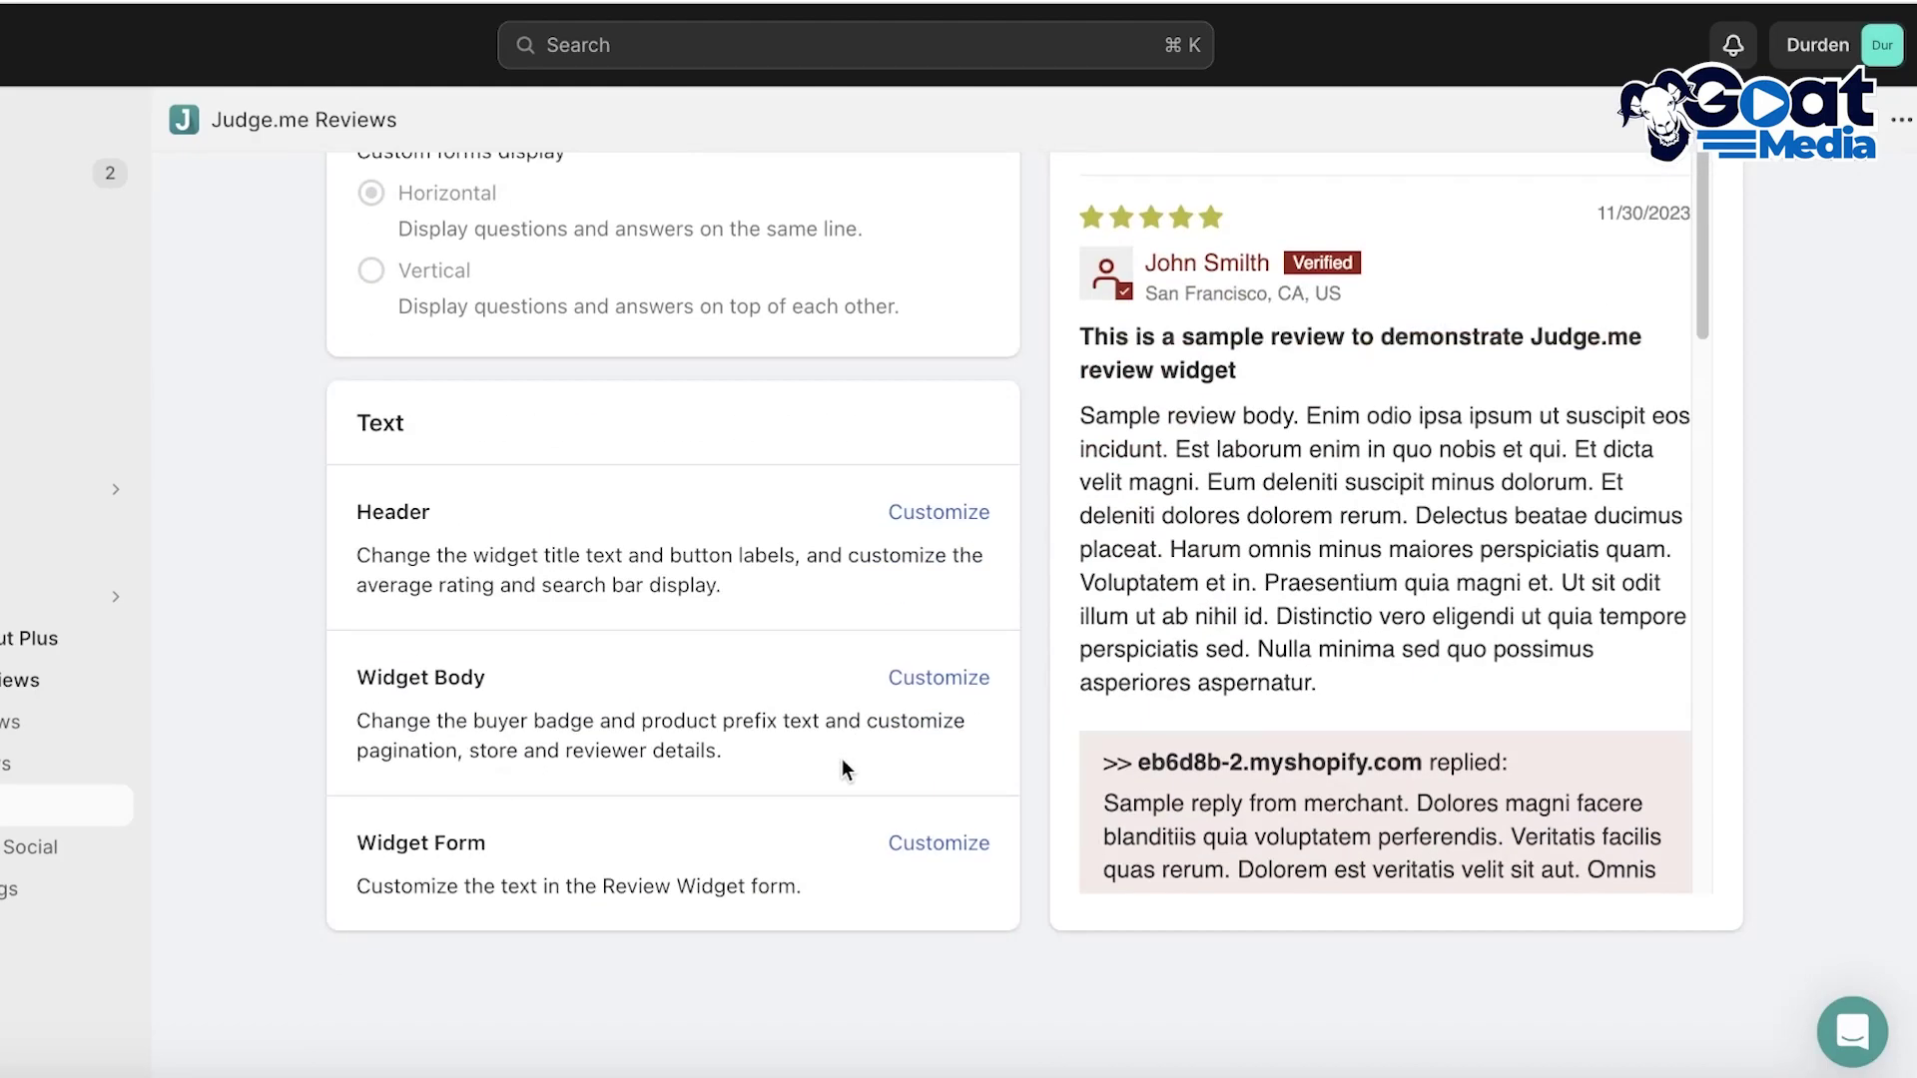
scroll(1363, 721, up, 3)
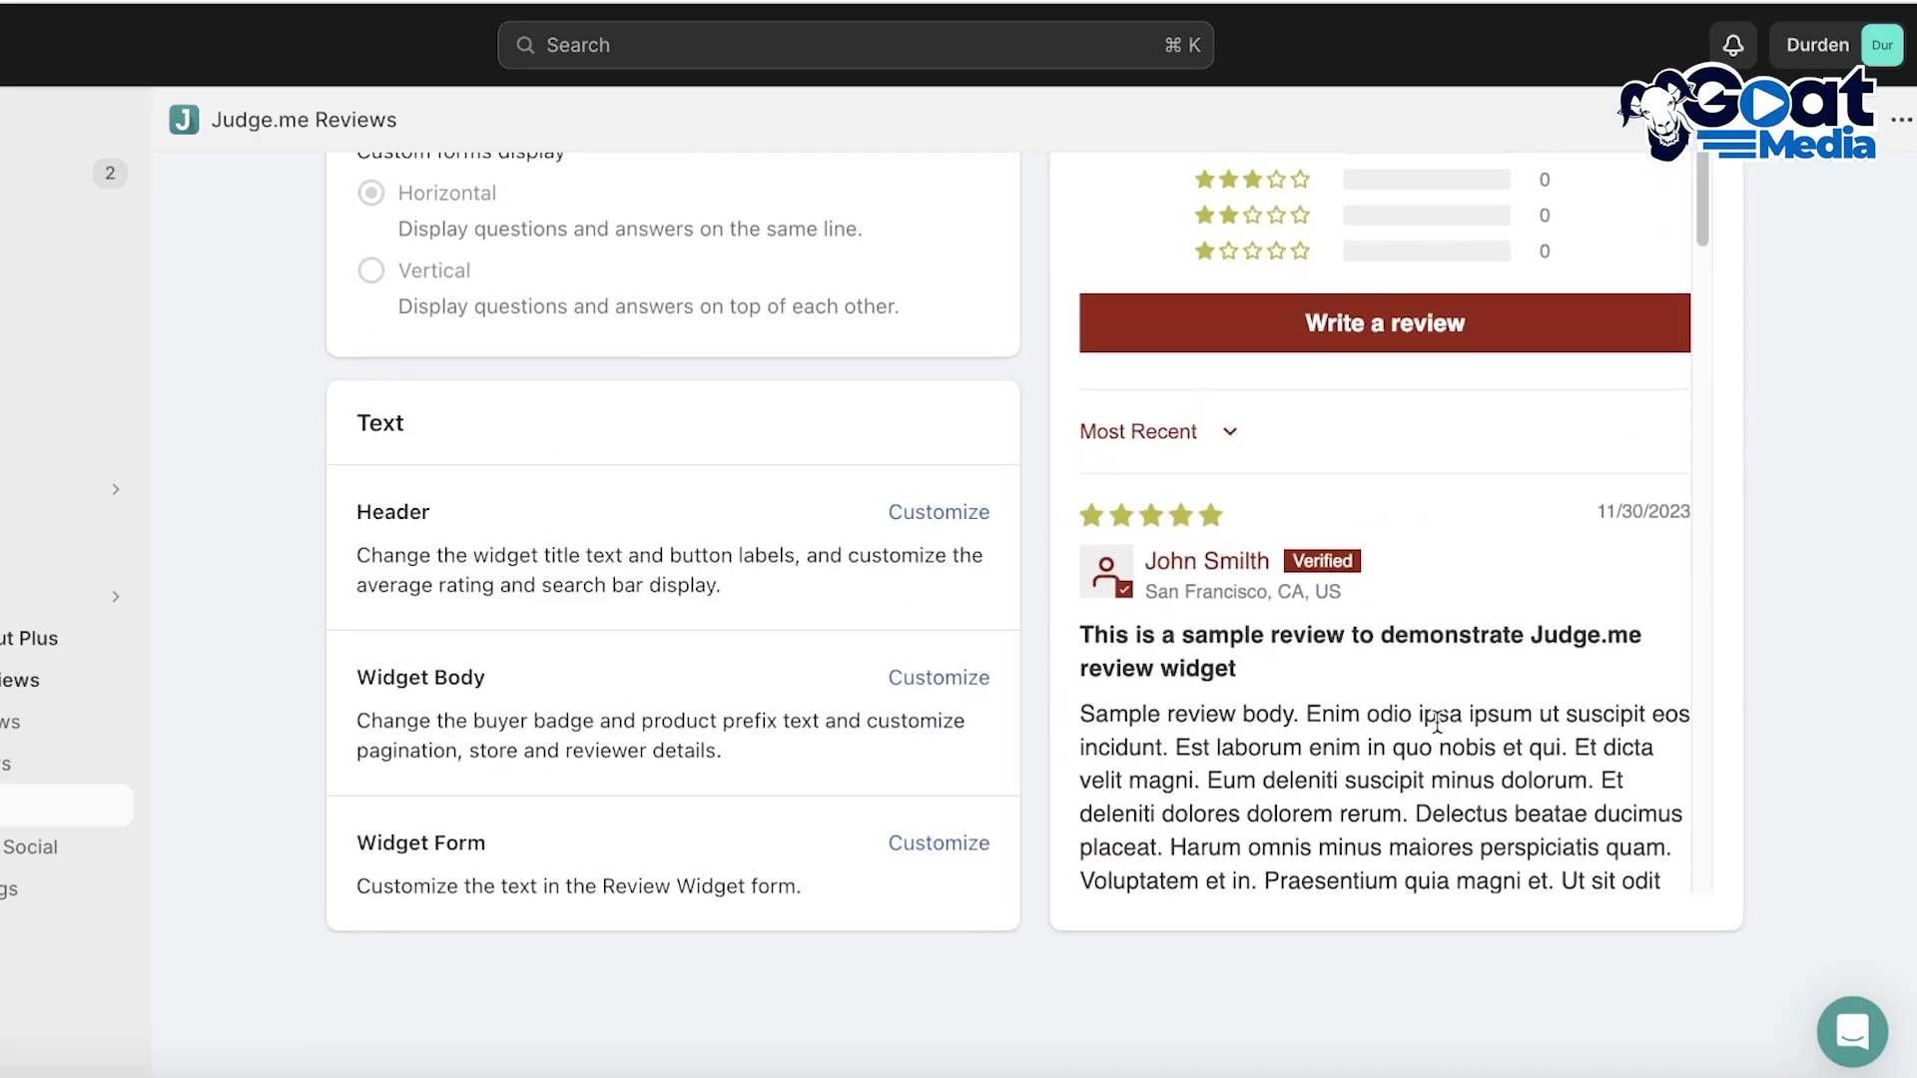
Step: Open the Widget Body text customization and review its shop and reviewer detail fields
click(942, 679)
scroll(1354, 671, down, 3)
scroll(858, 633, down, 6)
scroll(400, 634, up, 1)
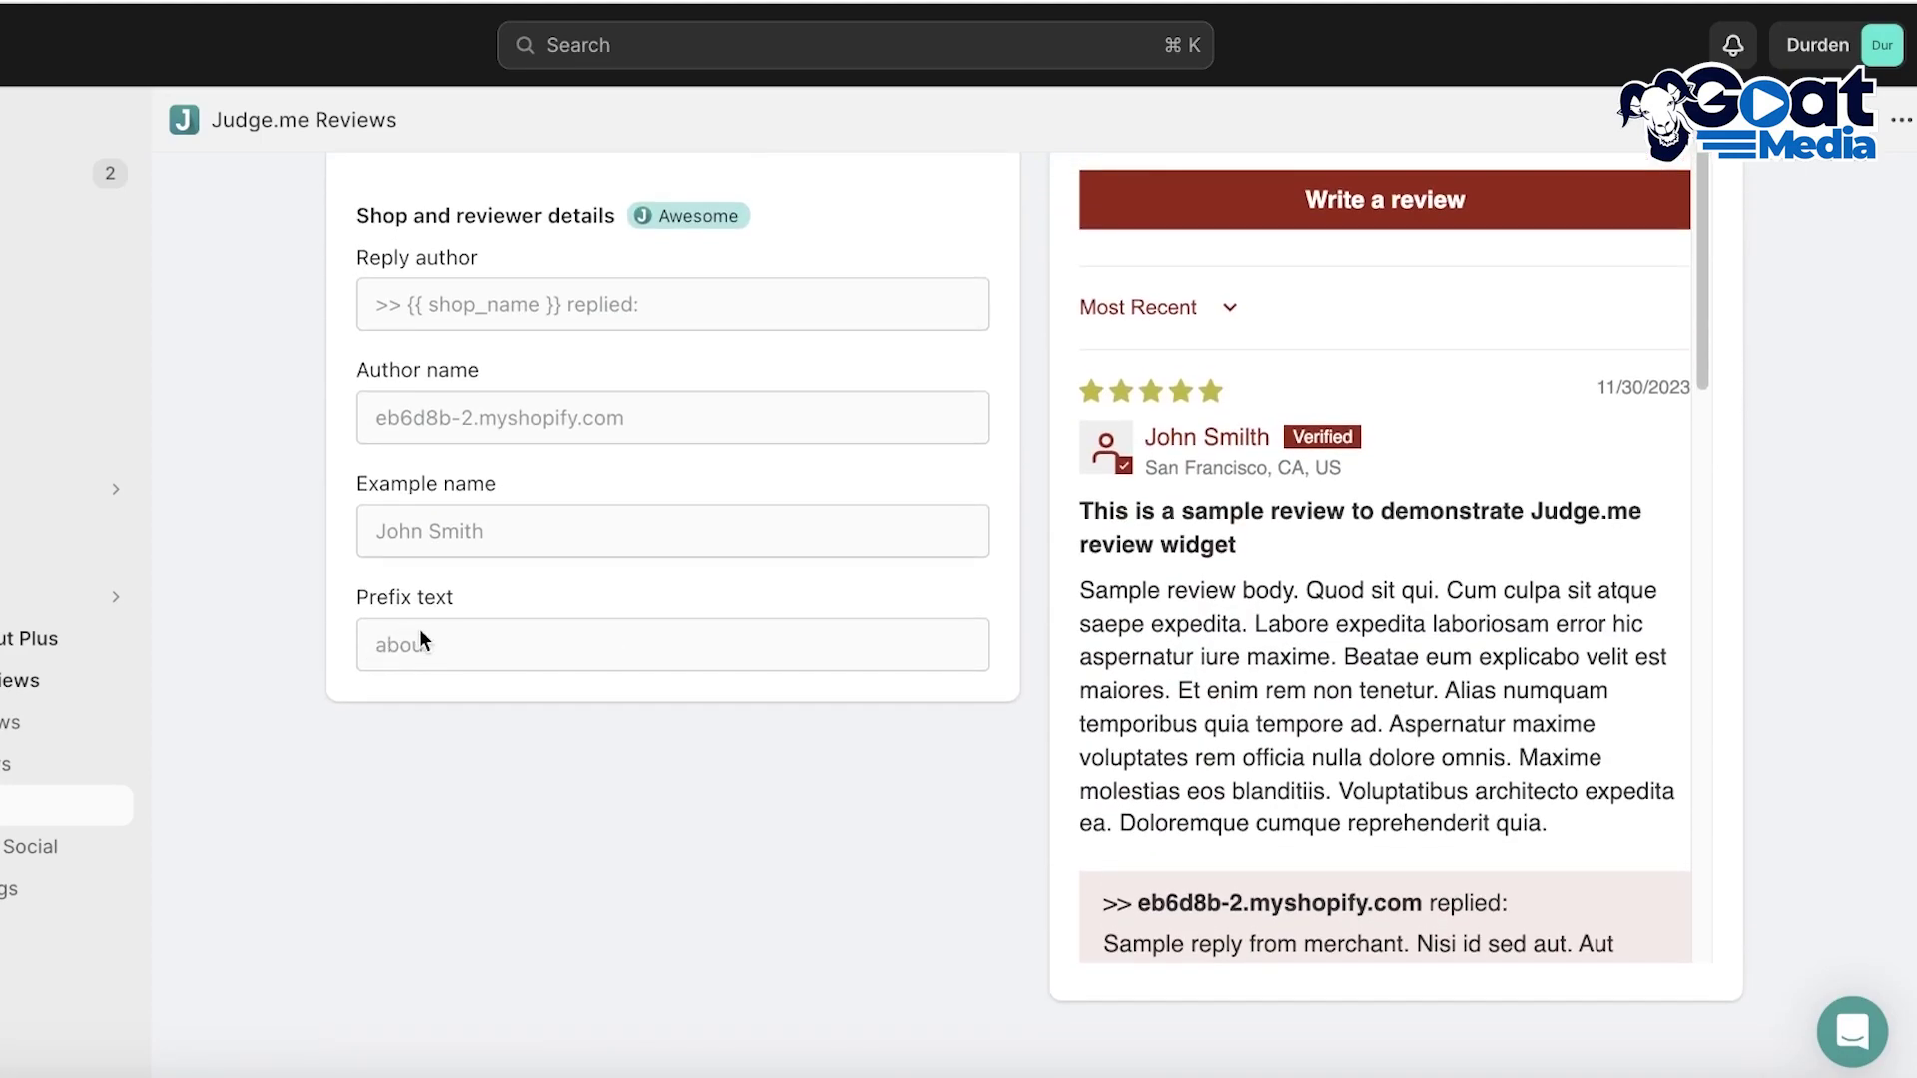
Step: Review the Form text fields, including the name field labels, alongside the widget preview
scroll(470, 613, up, 5)
click(641, 428)
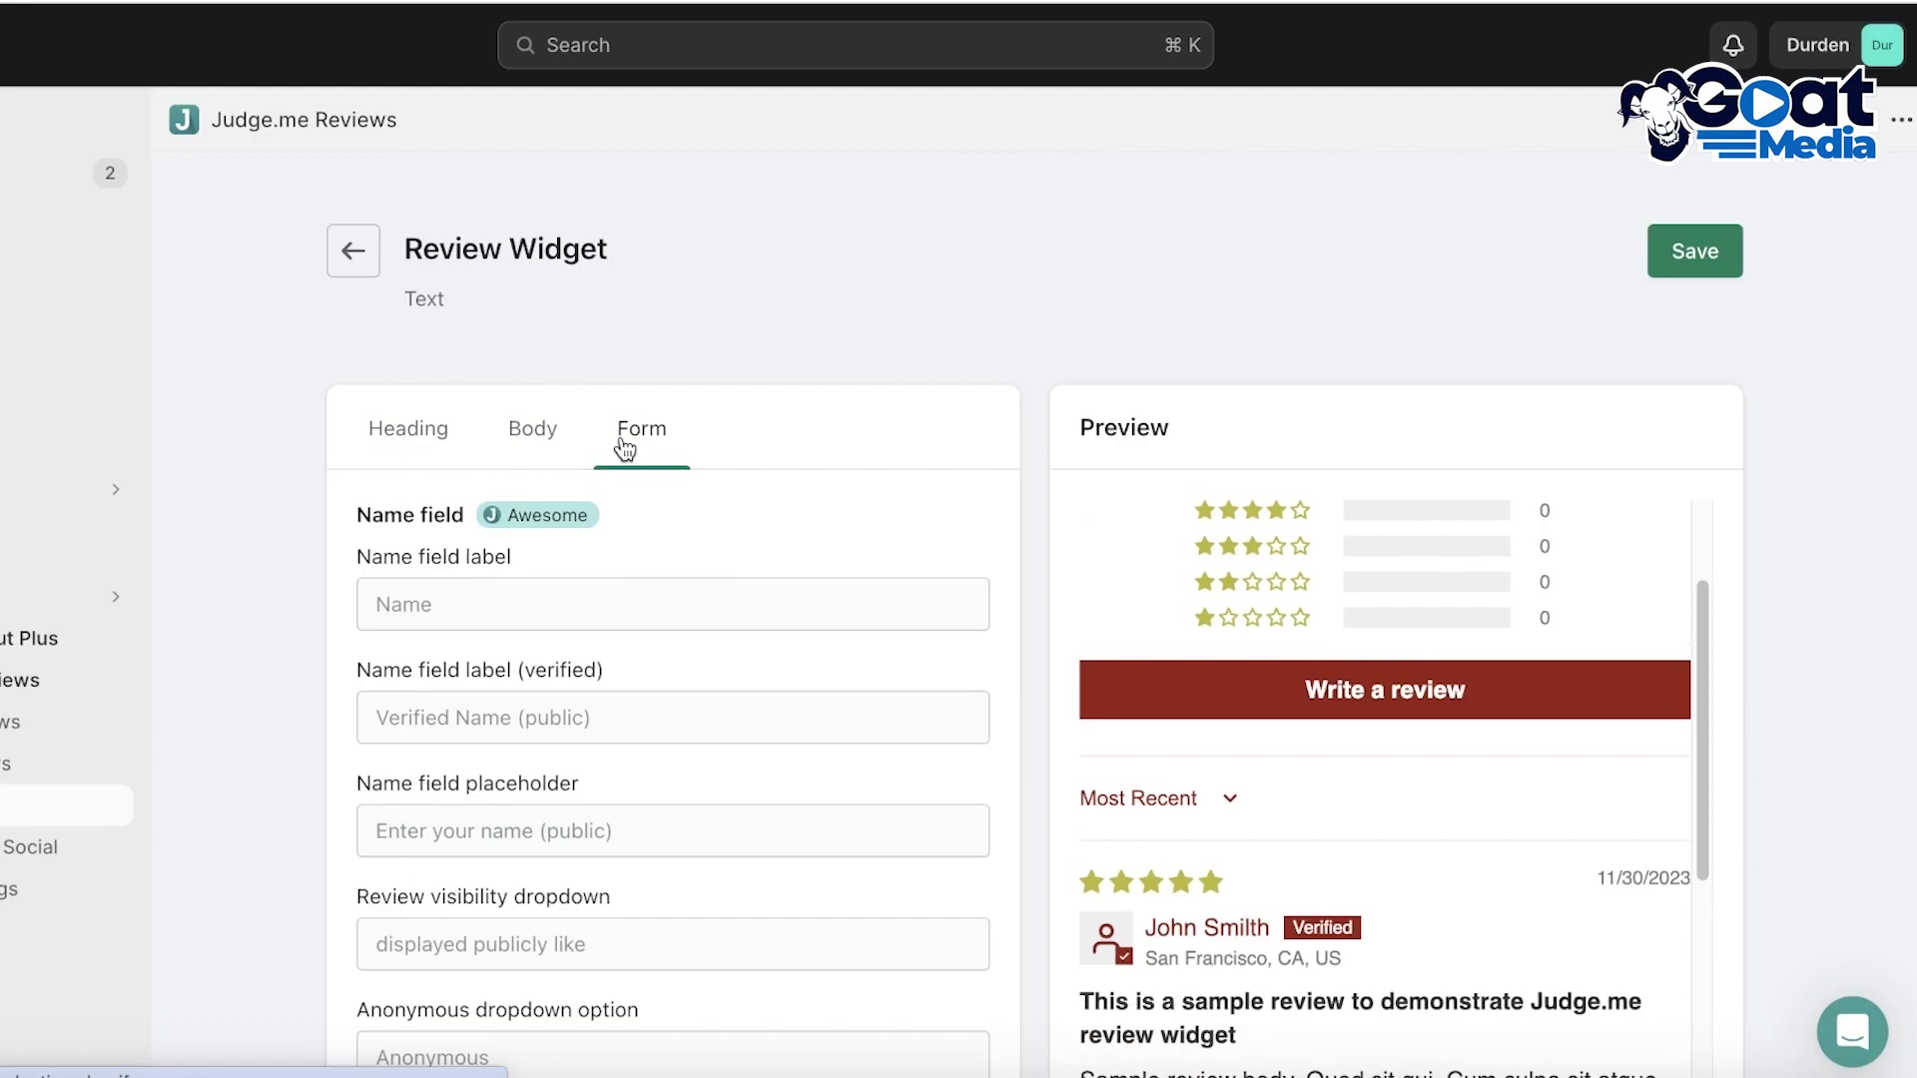
scroll(586, 458, down, 3)
scroll(706, 470, up, 3)
scroll(1186, 589, down, 1)
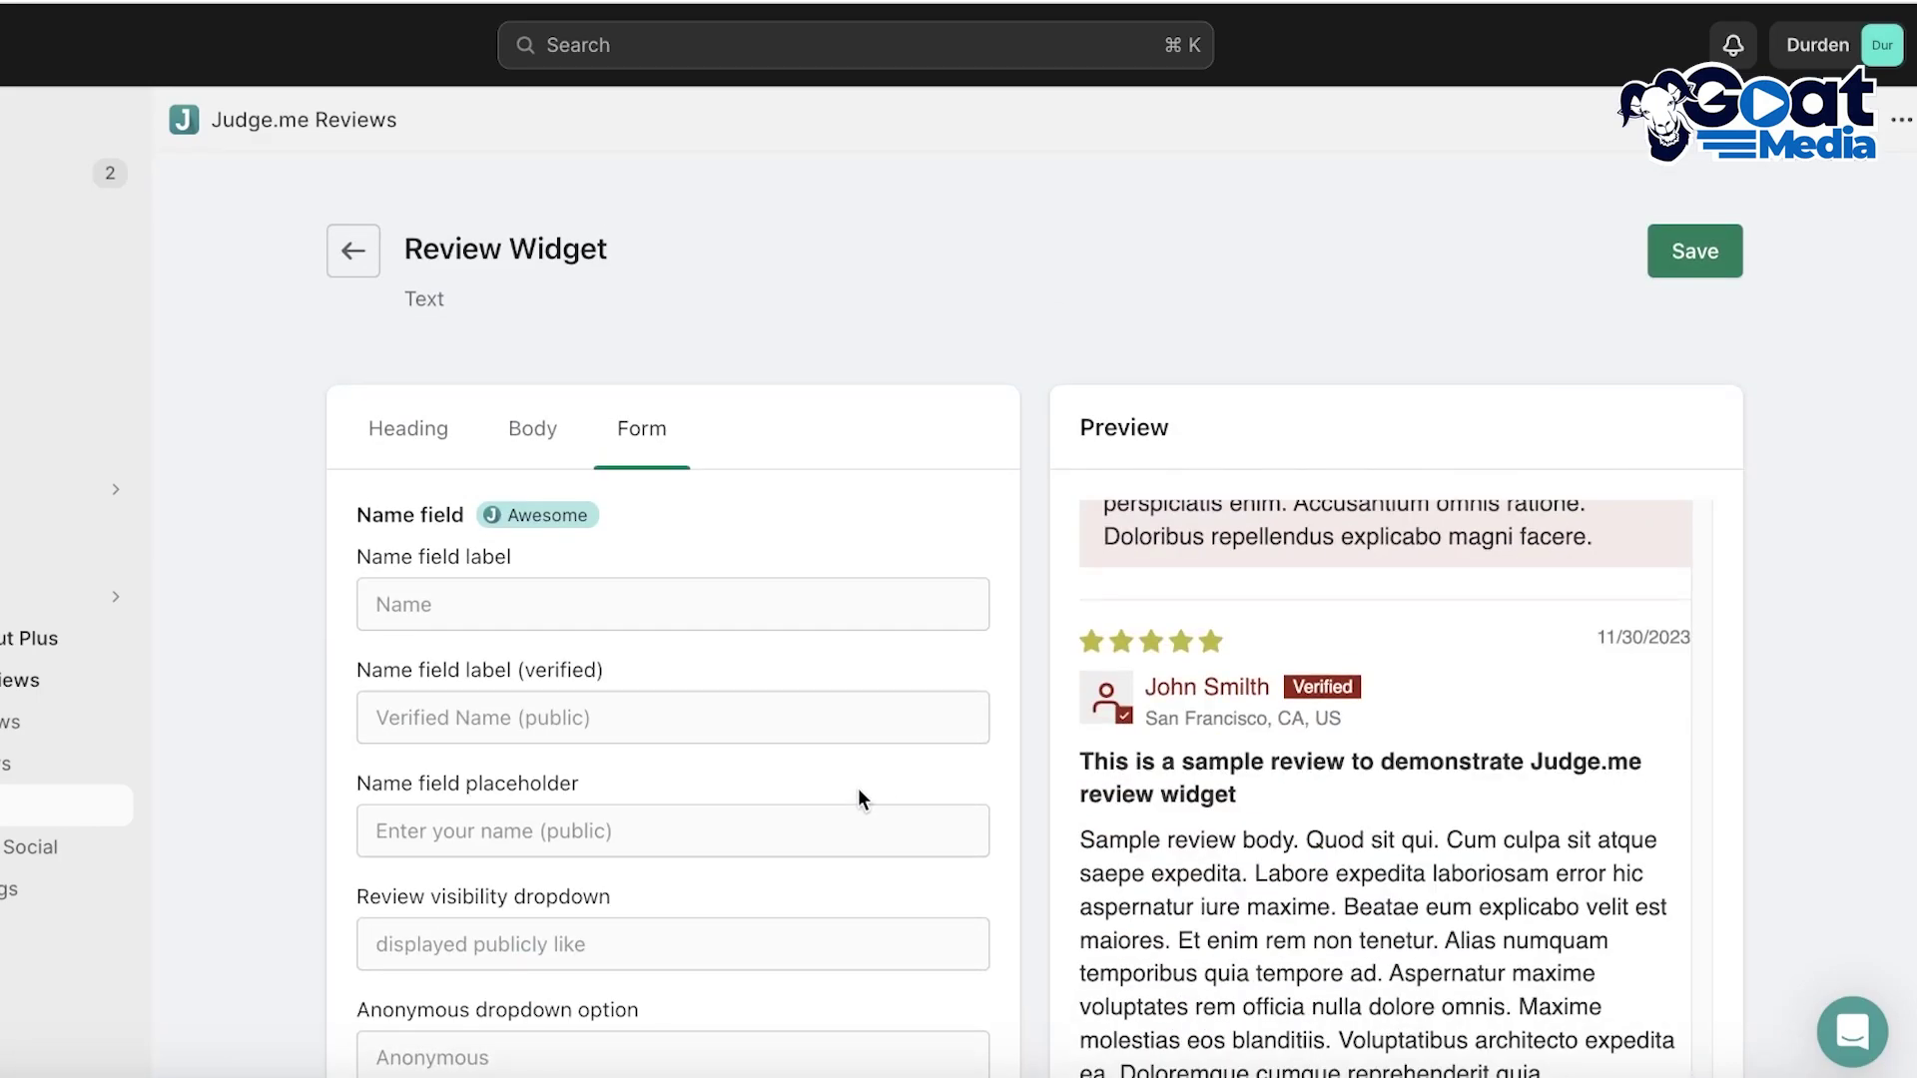
Step: Review the Heading text fields for the media grid, header, review source and review list, then return to the Shopify home page
click(389, 430)
scroll(661, 523, down, 3)
scroll(1474, 675, down, 1)
scroll(1454, 673, up, 3)
scroll(565, 647, up, 3)
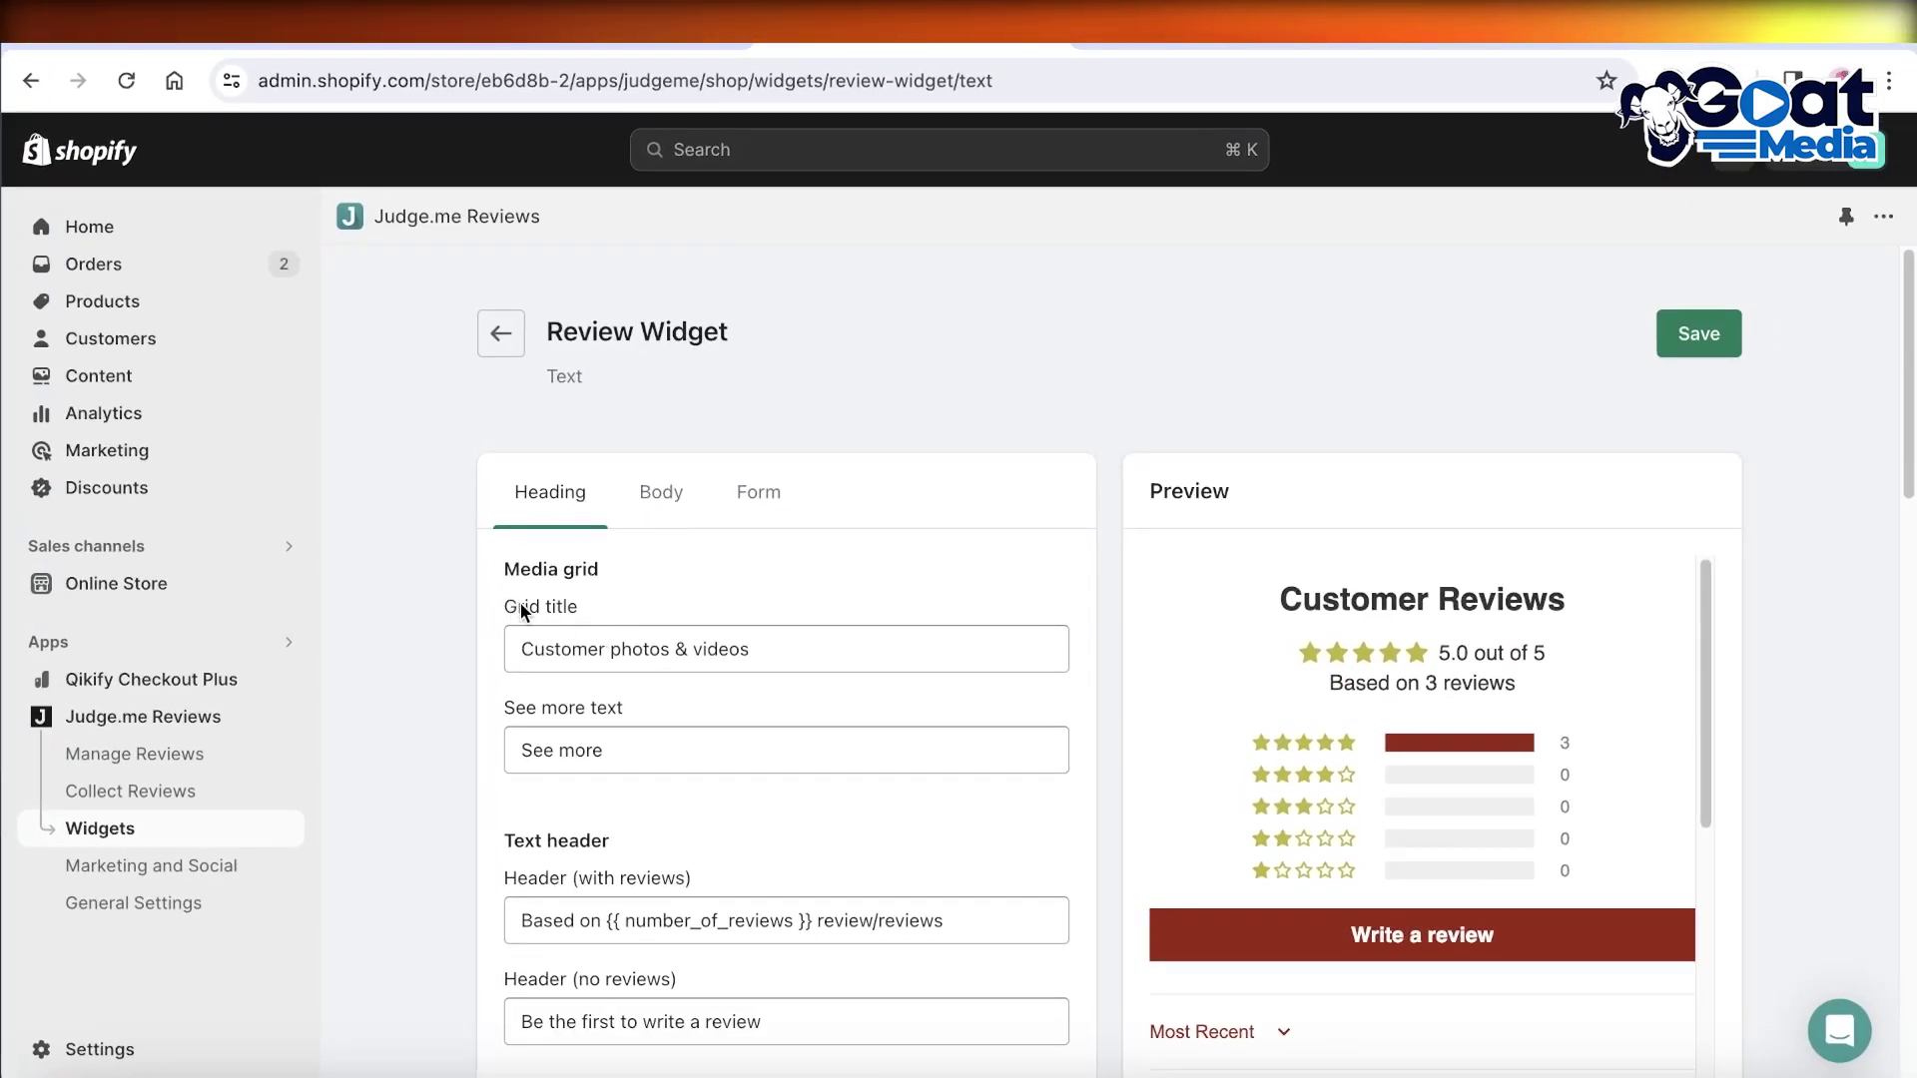
scroll(668, 759, down, 6)
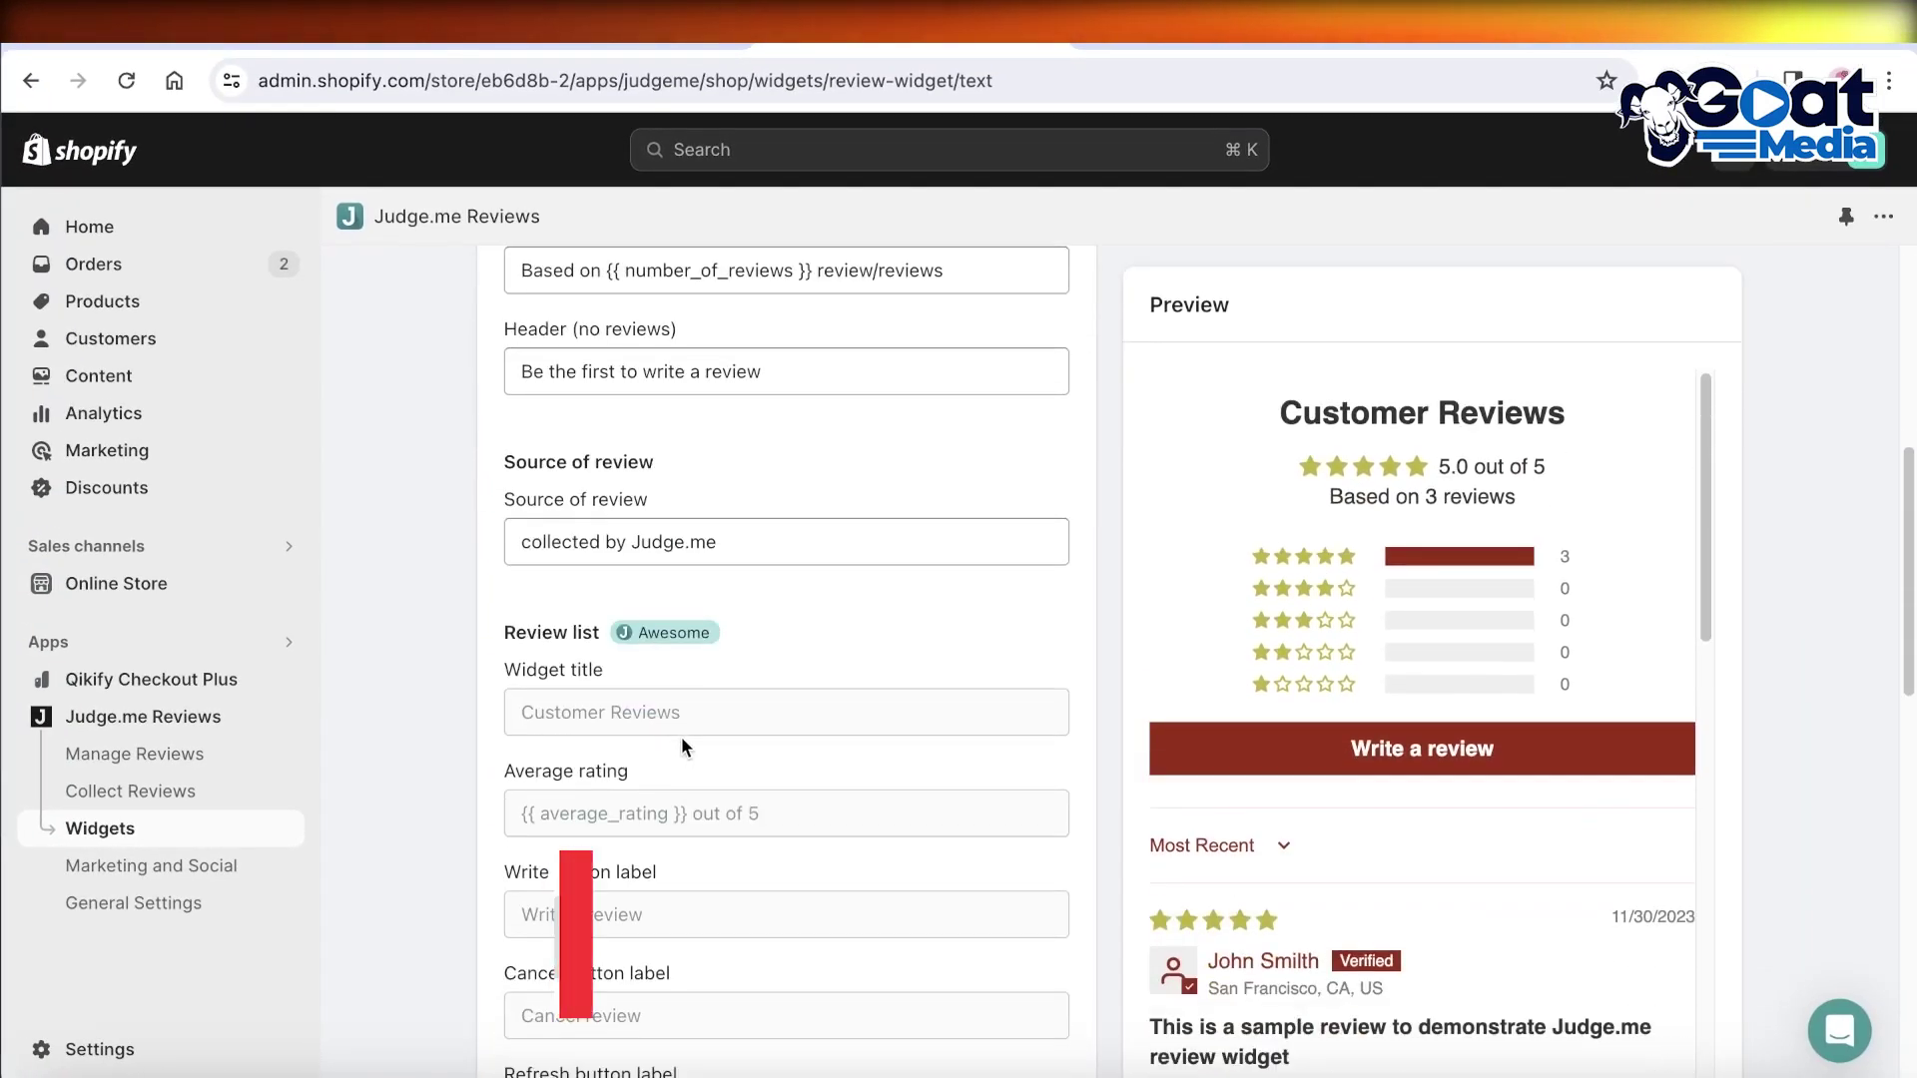
click(119, 229)
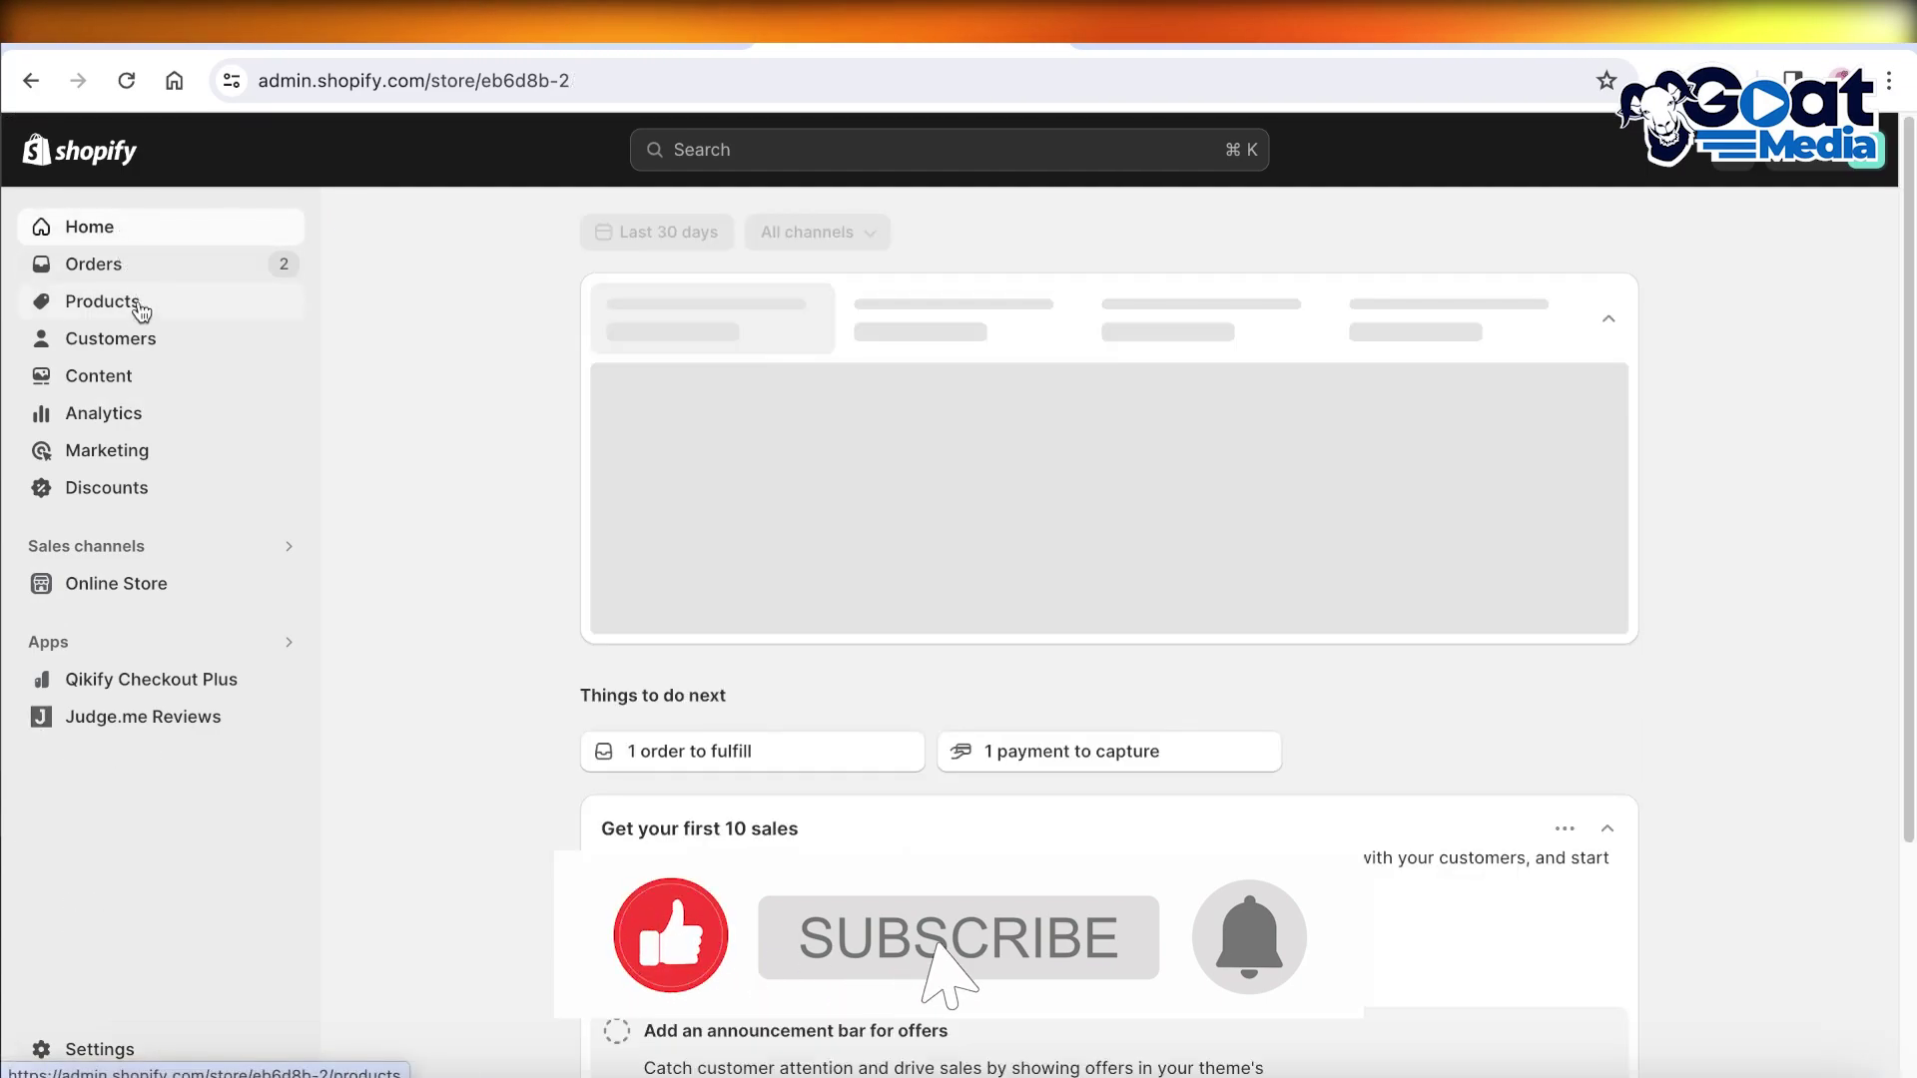